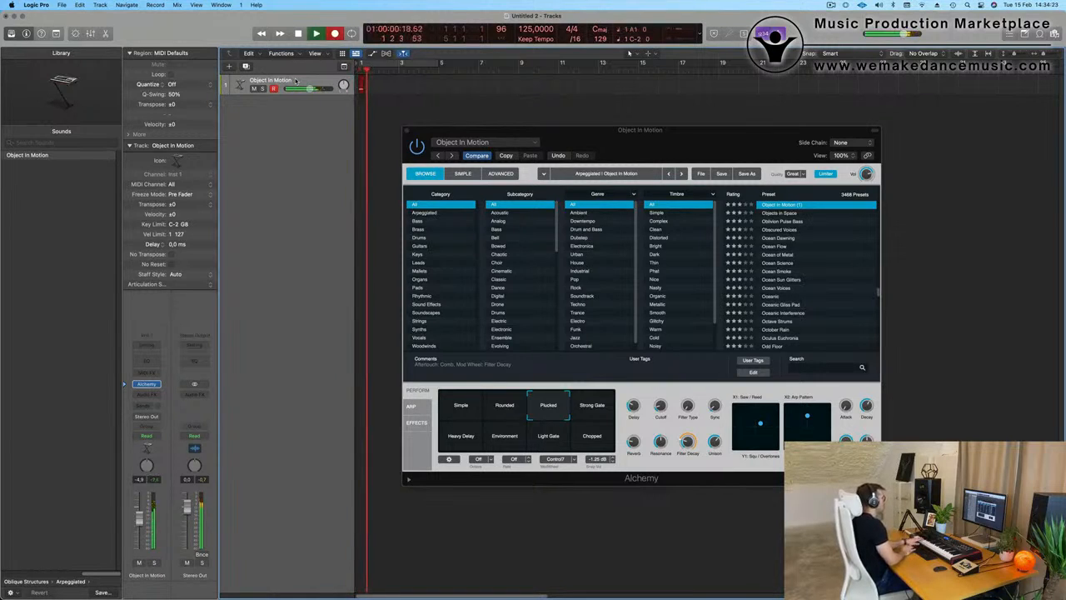
Step: Record a MIDI performance on the Object In Motion track, discarding the short first take and restarting from the beginning
{"action": "key", "text": "space"}
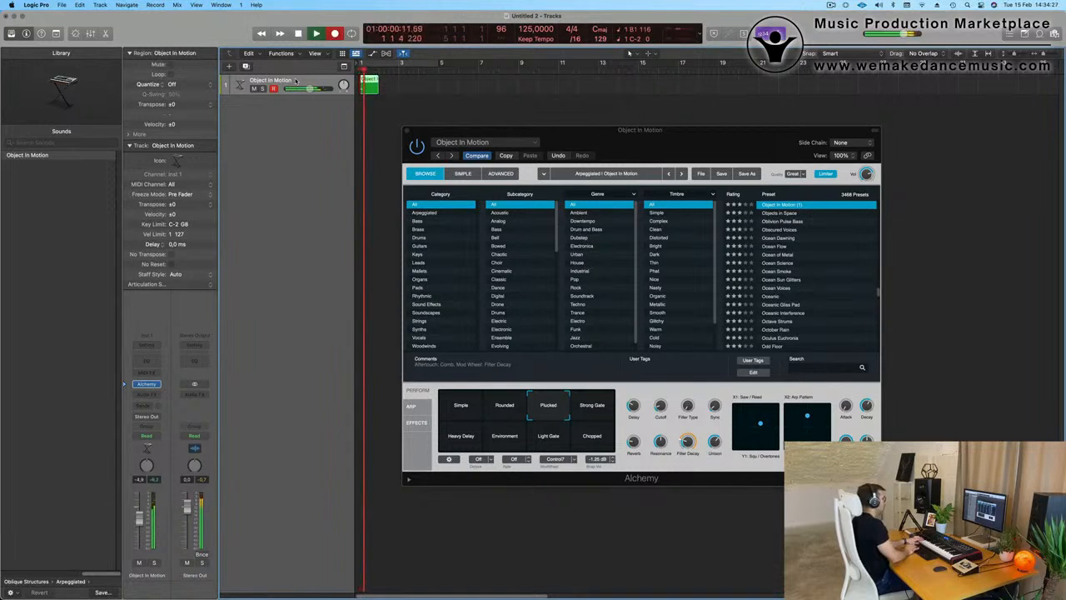
{"action": "key", "text": "space"}
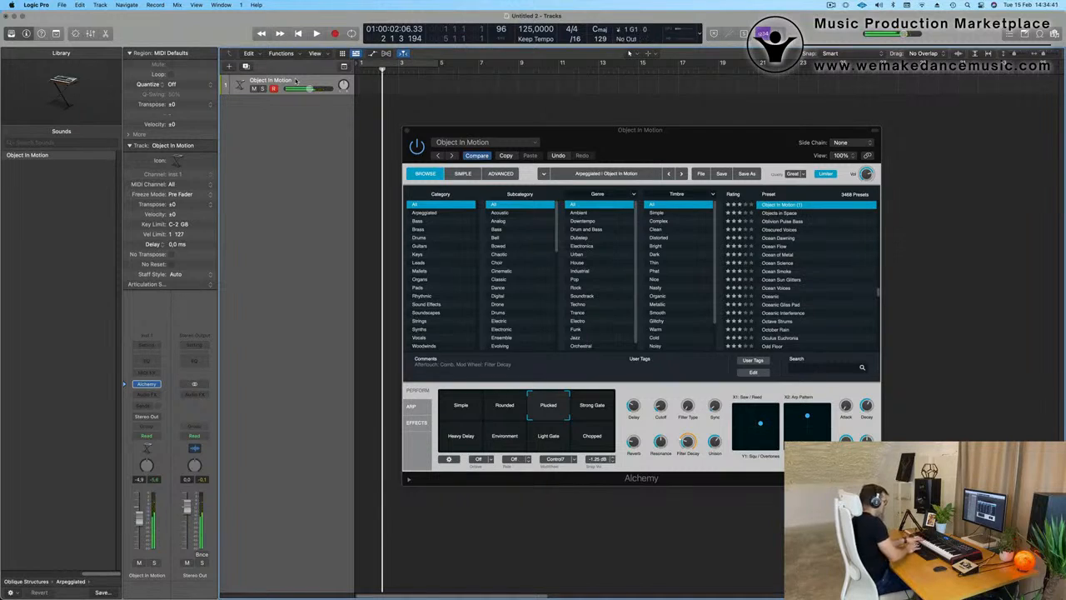
{"action": "key", "text": "Return"}
{"action": "key", "text": "space"}
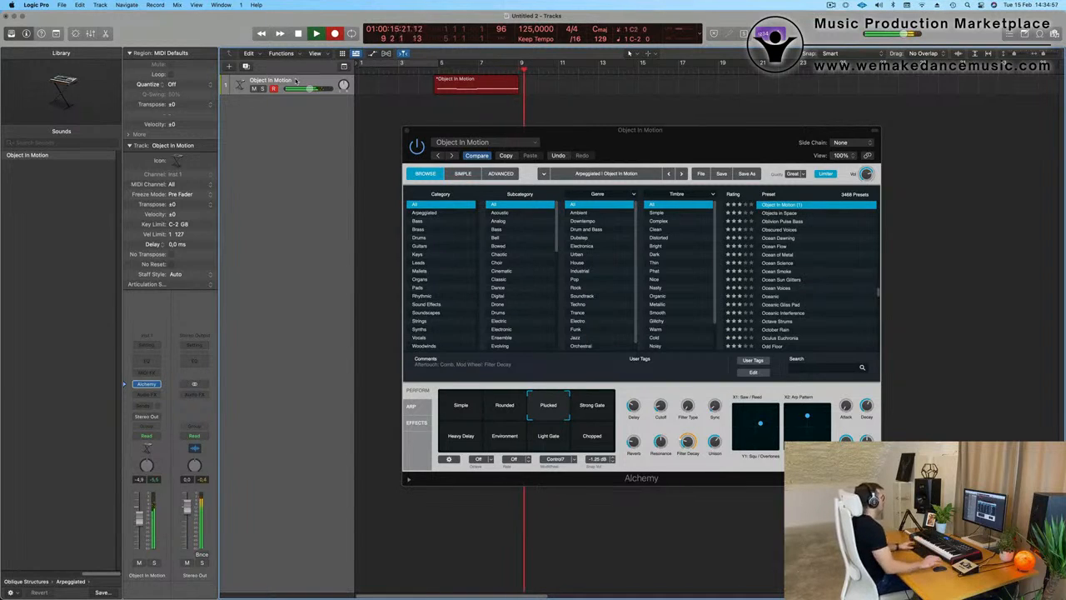
{"action": "key", "text": "space"}
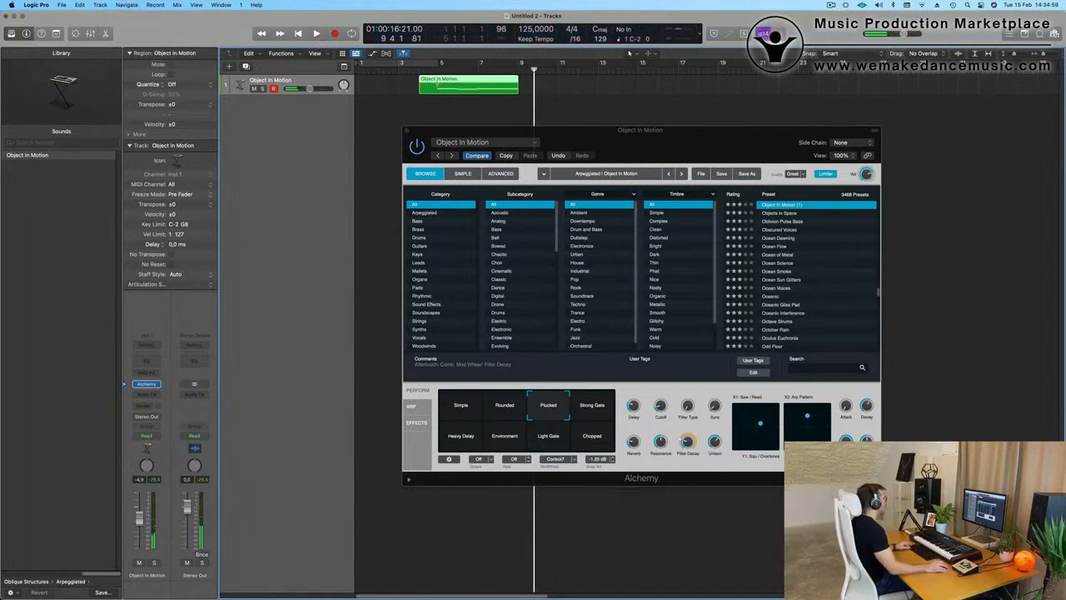
Step: Trim the recorded region's start to bar 5 and move it to bar 1 with the cycle range matched to it
{"action": "left_click", "coordinate": [438, 83]}
{"action": "left_click", "coordinate": [610, 209]}
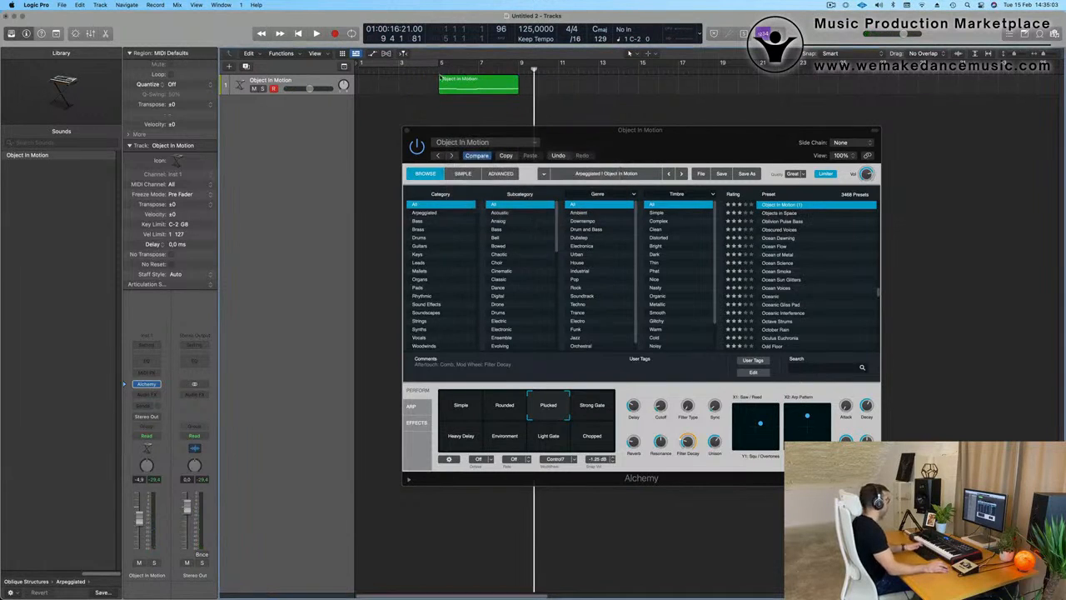
{"action": "left_click_drag", "start_coordinate": [438, 81], "coordinate": [392, 80]}
{"action": "key", "text": "u"}
{"action": "key", "text": "space"}
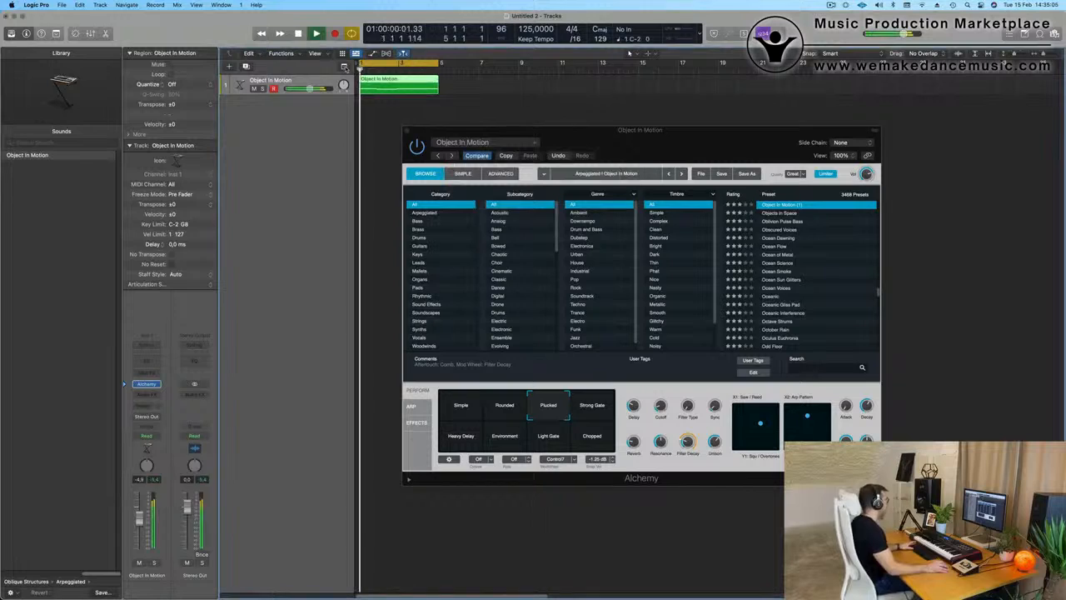
Step: Open the recorded region in the Piano Roll and align its last three notes with the bar lines
{"action": "double_click", "coordinate": [401, 81]}
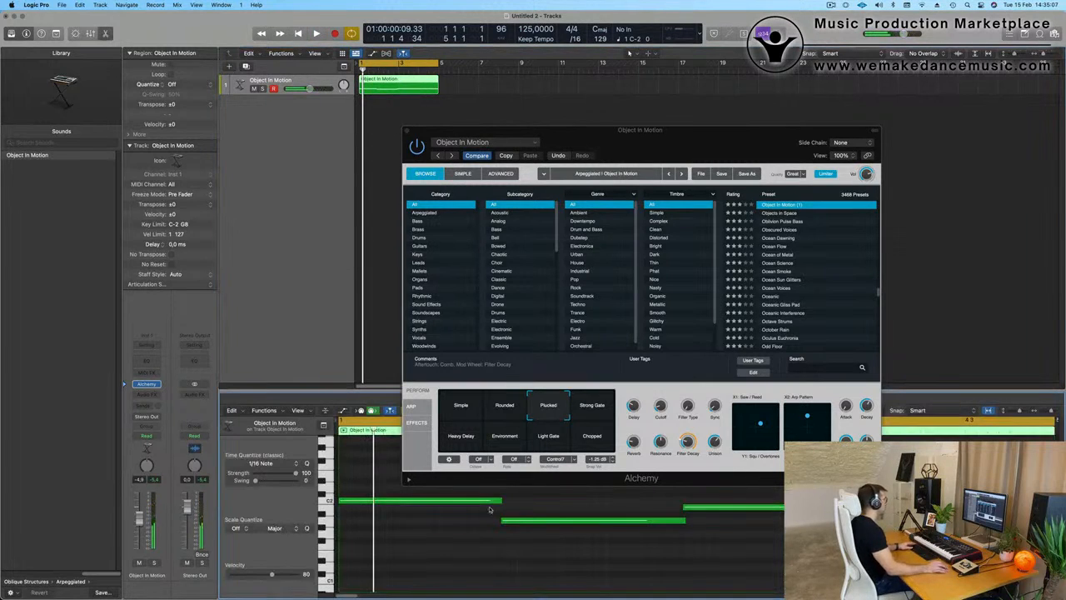
{"action": "scroll", "coordinate": [481, 565], "scroll_direction": "right", "scroll_amount": 3}
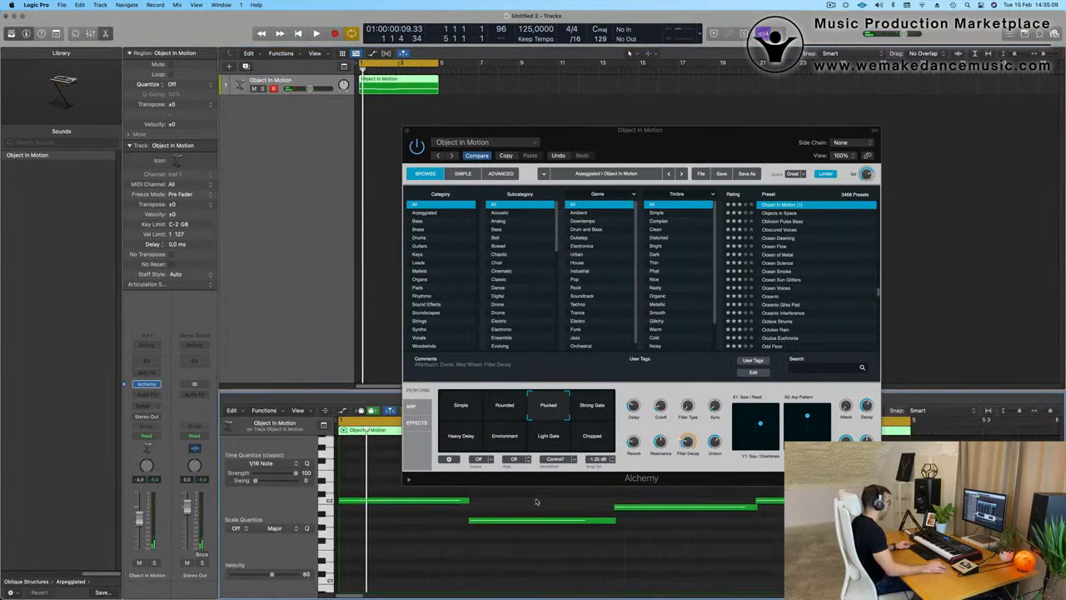
{"action": "left_click_drag", "start_coordinate": [537, 502], "coordinate": [774, 546]}
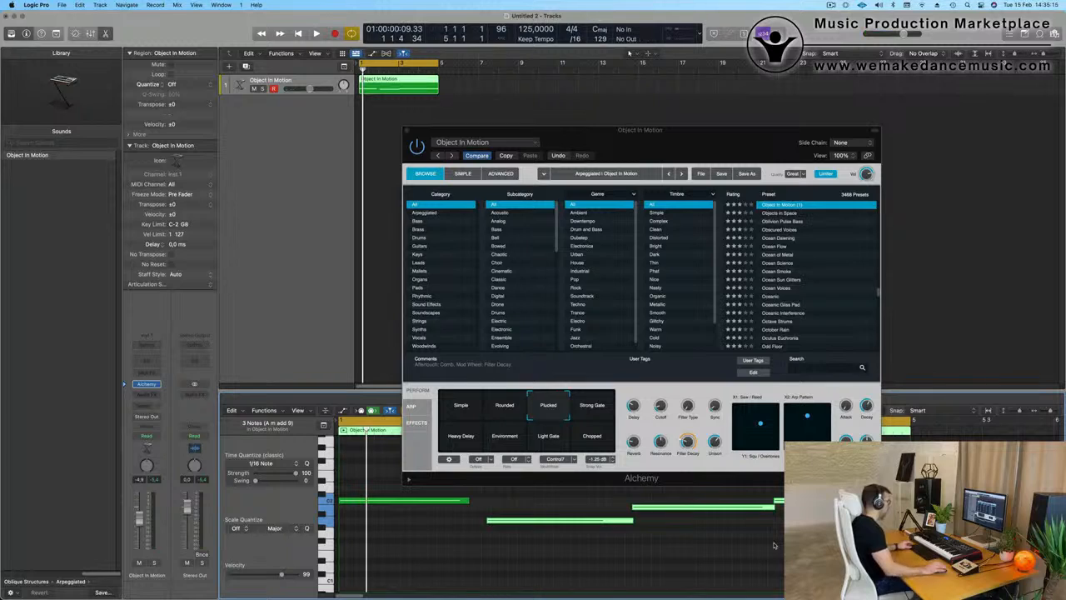
{"action": "left_click", "coordinate": [667, 536]}
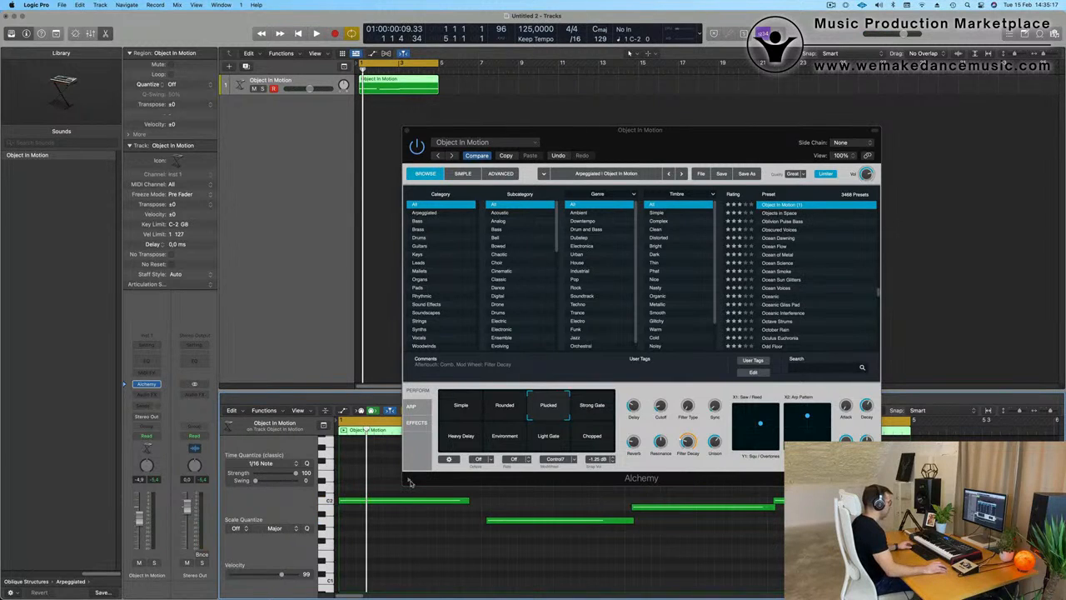
{"action": "key", "text": "super+a"}
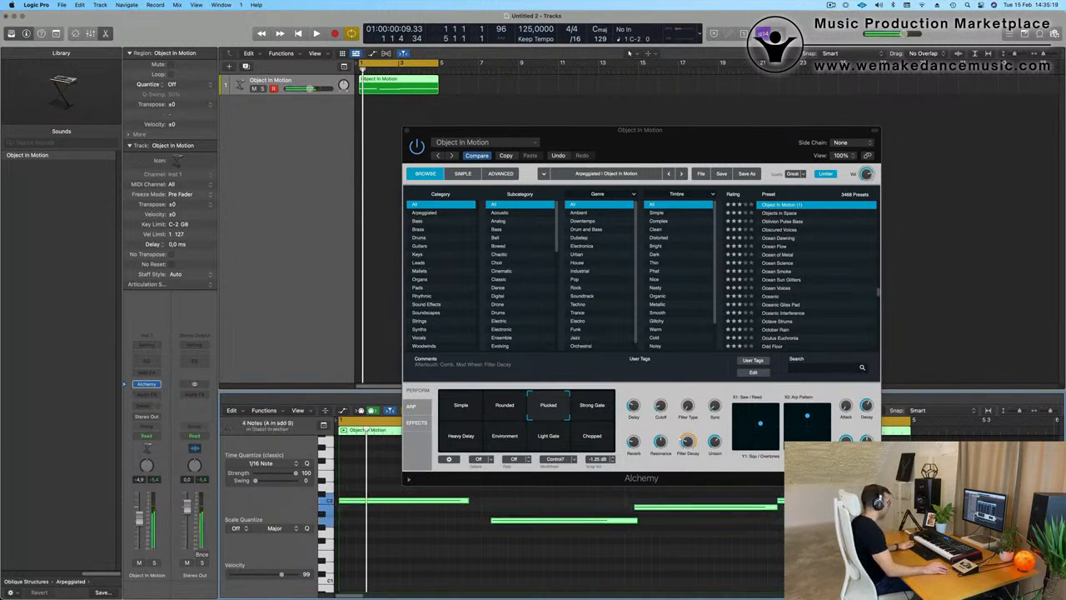
{"action": "left_click", "coordinate": [588, 546]}
{"action": "left_click_drag", "start_coordinate": [531, 498], "coordinate": [791, 529]}
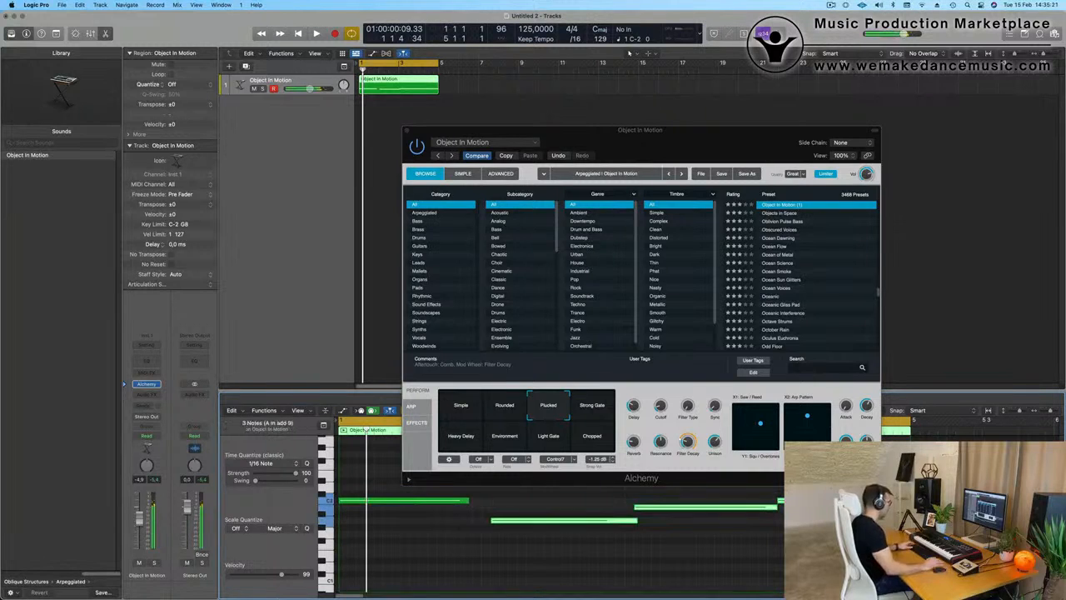
{"action": "left_click", "coordinate": [708, 532]}
{"action": "left_click_drag", "start_coordinate": [625, 523], "coordinate": [626, 525]}
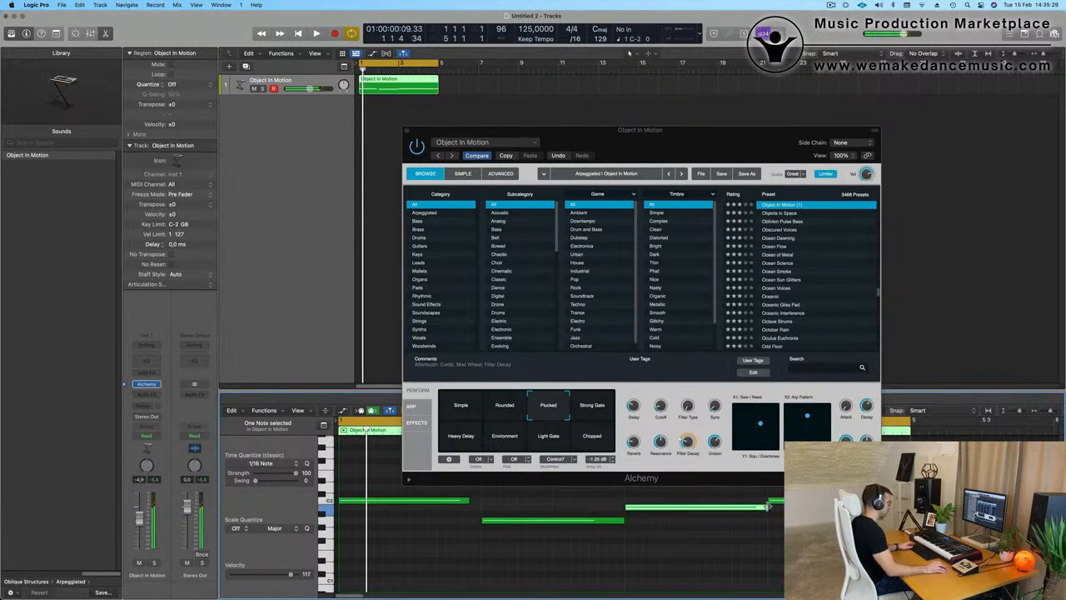
Step: Lengthen the first note to end at bar 2 during loop playback, and move the Alchemy window clear of the notes
{"action": "key", "text": "space"}
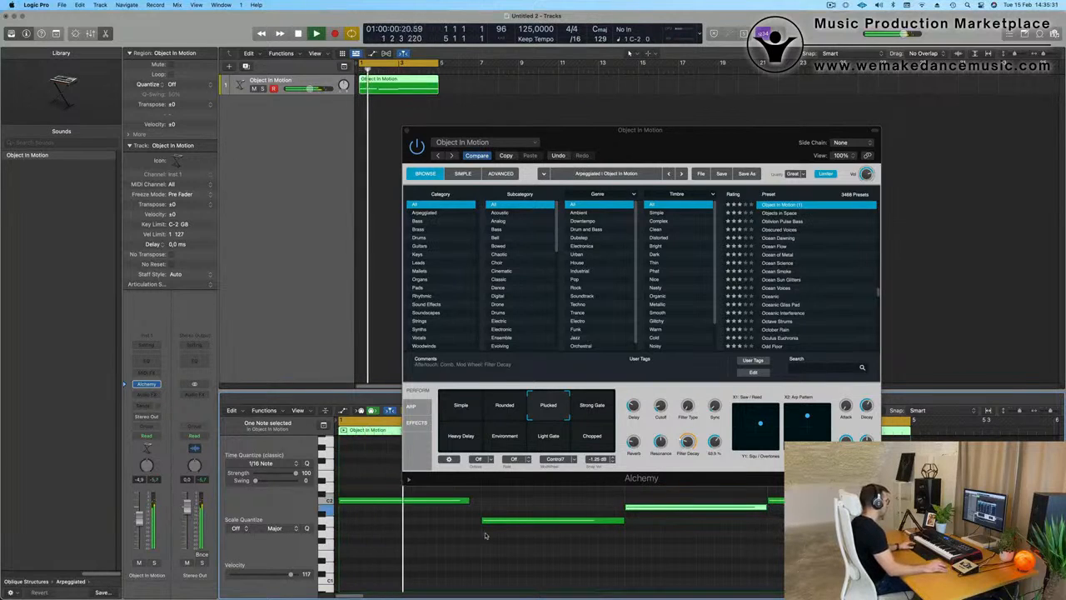
{"action": "left_click_drag", "start_coordinate": [467, 503], "coordinate": [480, 502]}
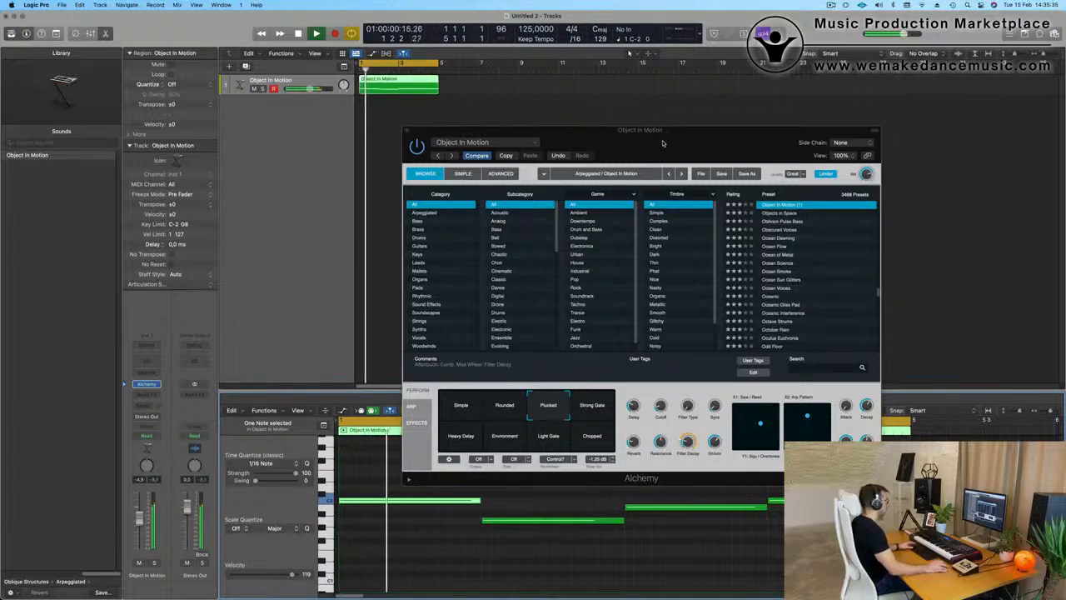
{"action": "left_click_drag", "start_coordinate": [665, 142], "coordinate": [772, 86]}
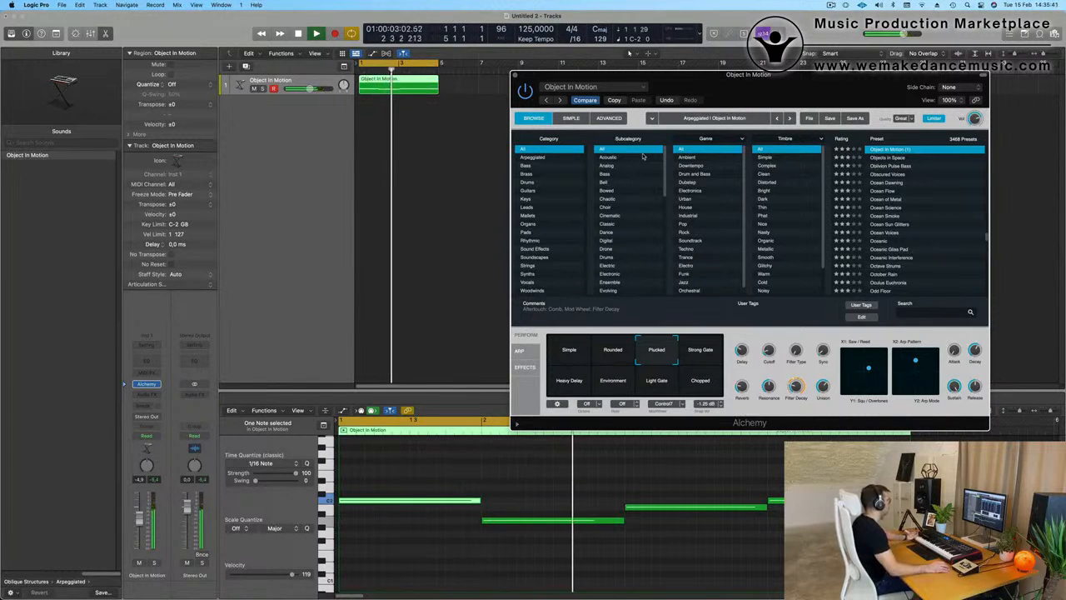
{"action": "left_click_drag", "start_coordinate": [760, 77], "coordinate": [751, 77]}
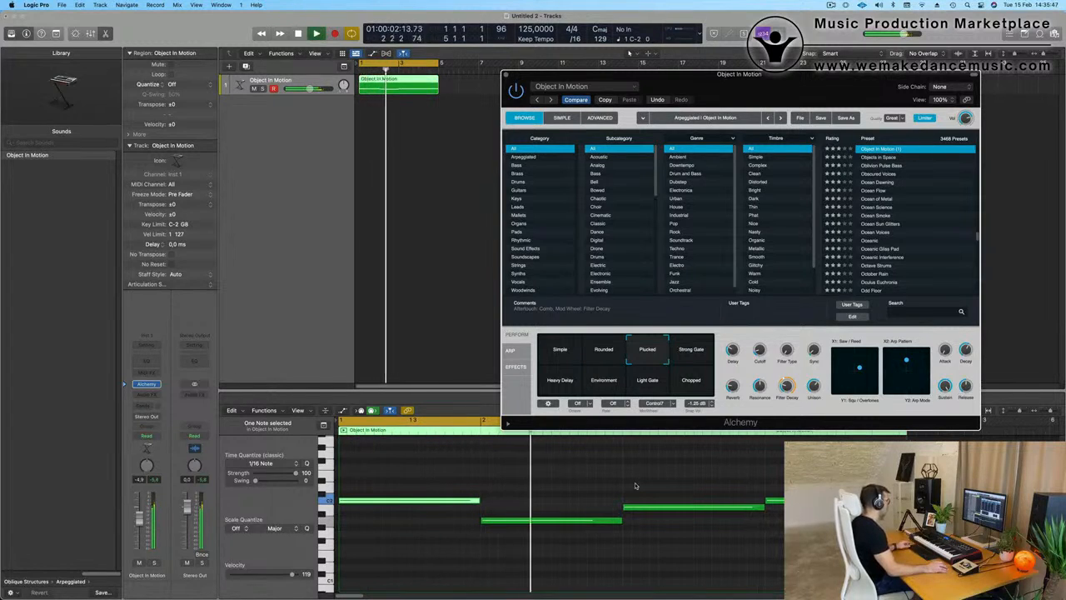
Step: Try a lower pitch for the third note and a higher pitch for the fourth note while the loop plays
{"action": "scroll", "coordinate": [526, 486], "scroll_direction": "down", "scroll_amount": 3}
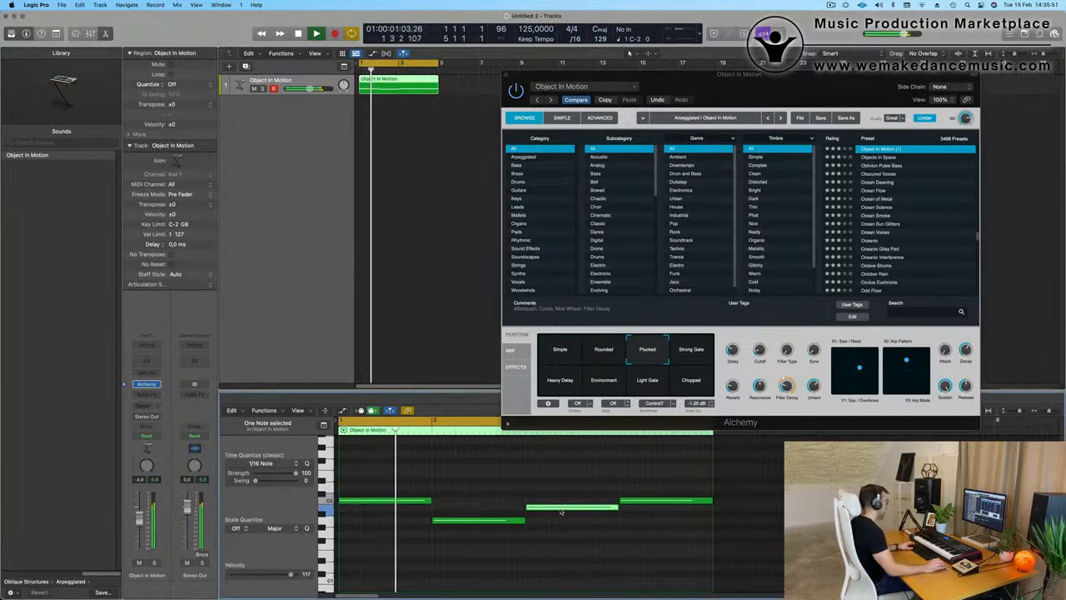
{"action": "left_click_drag", "start_coordinate": [561, 512], "coordinate": [570, 537]}
{"action": "key", "text": "space"}
{"action": "key", "text": "space"}
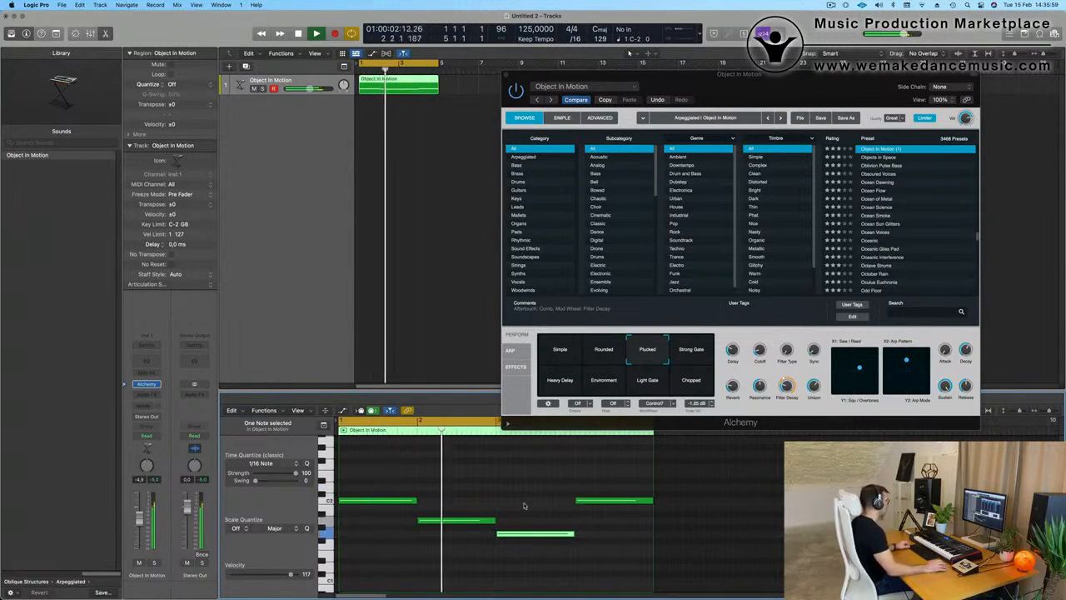
{"action": "scroll", "coordinate": [524, 504], "scroll_direction": "down", "scroll_amount": 3}
{"action": "scroll", "coordinate": [458, 500], "scroll_direction": "up", "scroll_amount": 2}
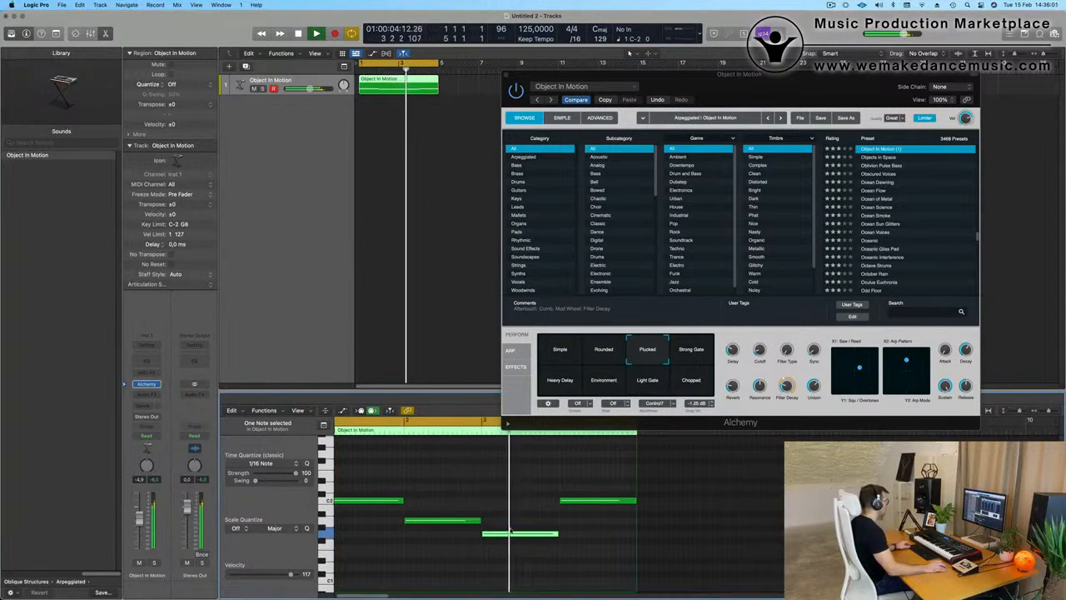
{"action": "left_click_drag", "start_coordinate": [516, 538], "coordinate": [517, 511]}
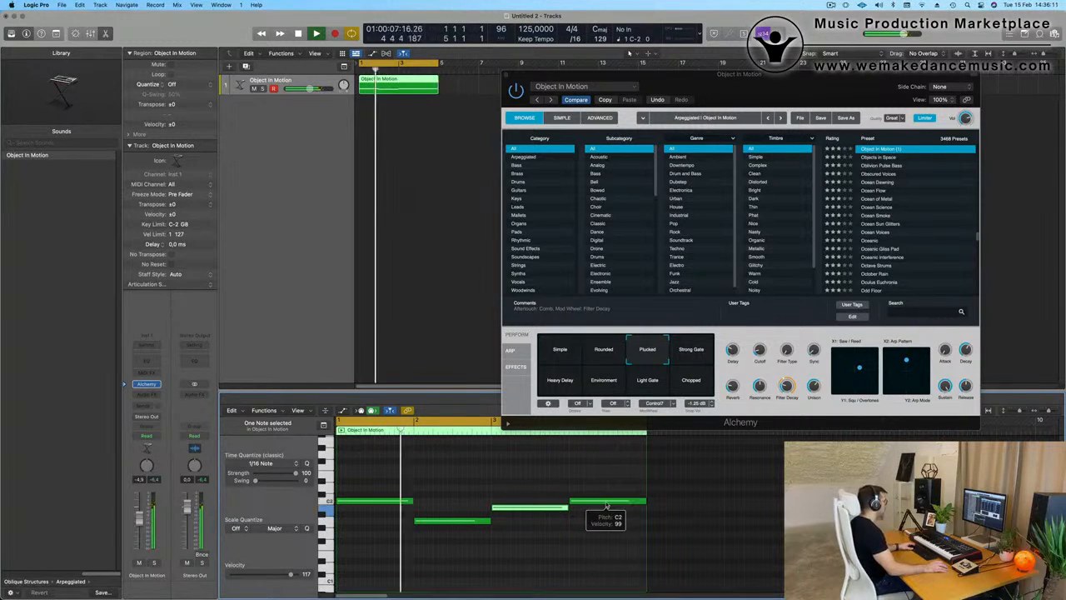
{"action": "left_click_drag", "start_coordinate": [606, 507], "coordinate": [608, 493]}
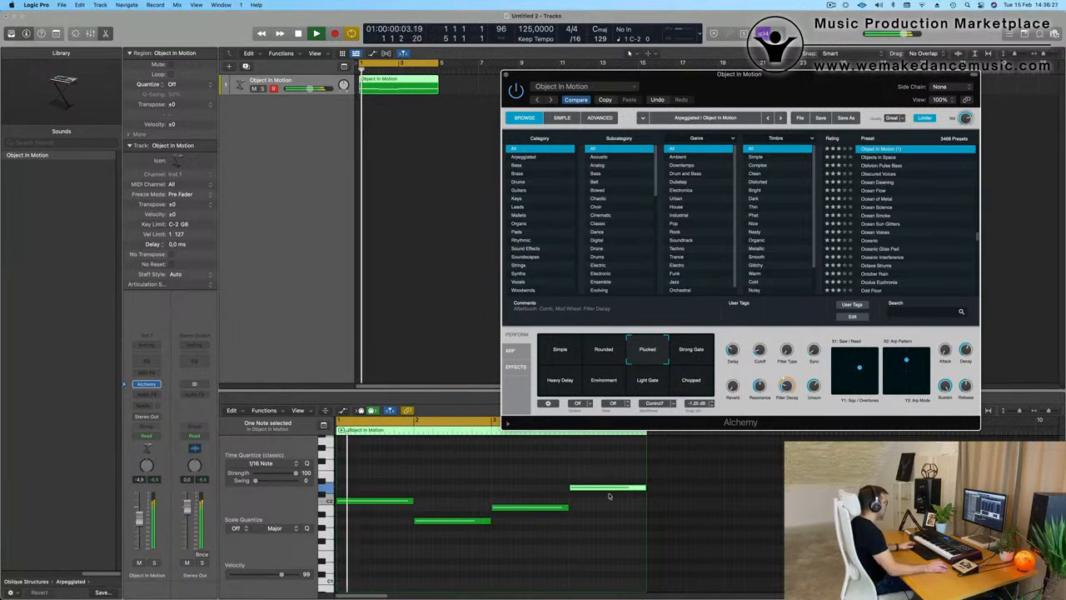
Step: Extend the third note to bar 5 in place of the fourth note, and increase the Object In Motion track's height
{"action": "left_click_drag", "start_coordinate": [569, 506], "coordinate": [643, 508]}
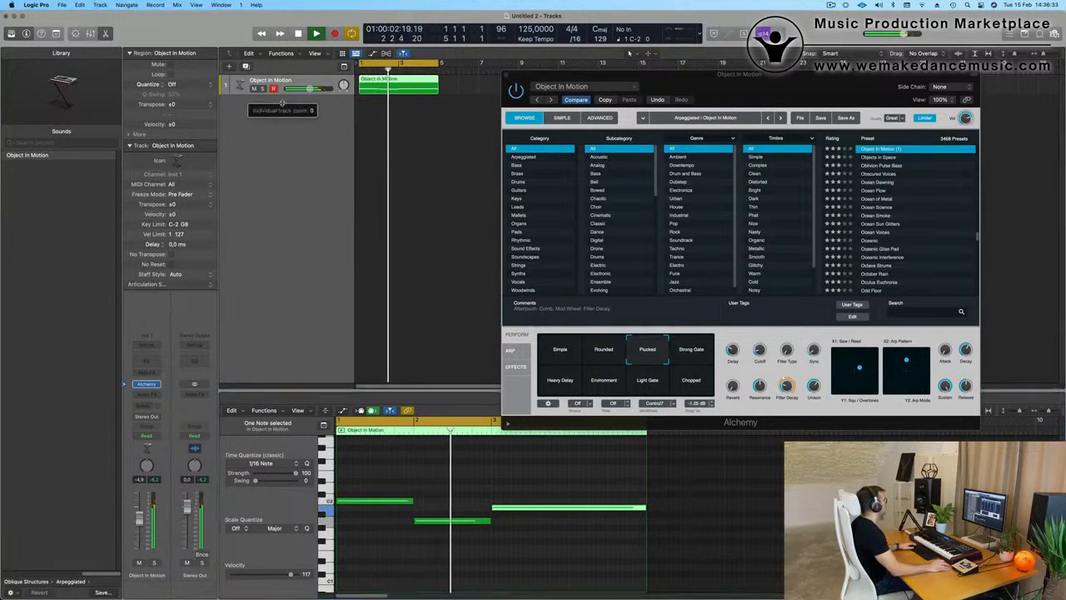
{"action": "left_click_drag", "start_coordinate": [288, 93], "coordinate": [287, 239]}
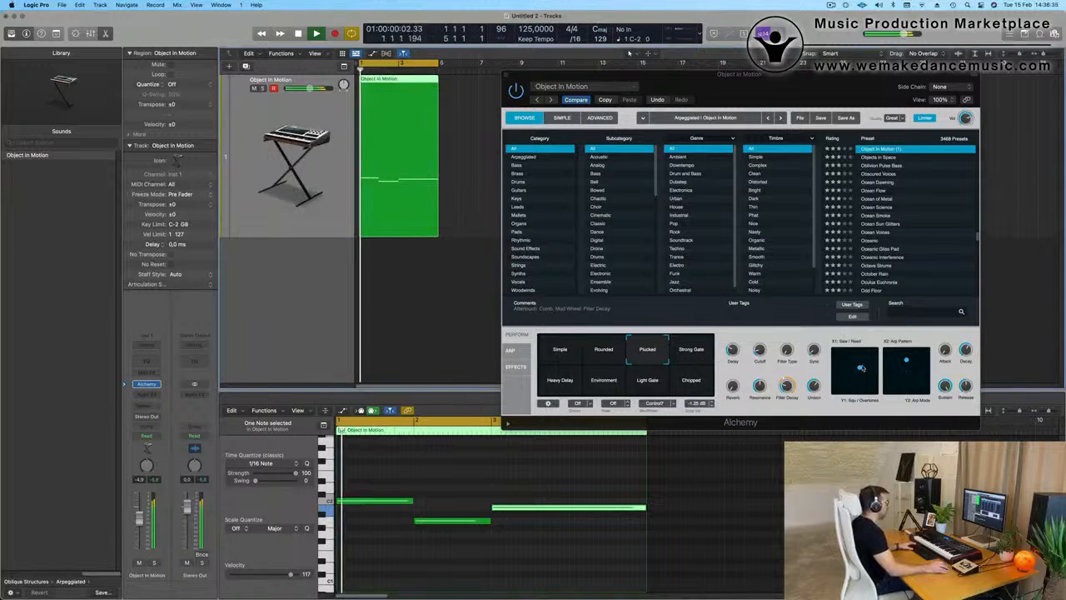
Step: Adjust Alchemy's two performance XY pads and Cutoff during loop playback, and close the plug-in window and stop playback
{"action": "left_click", "coordinate": [862, 368]}
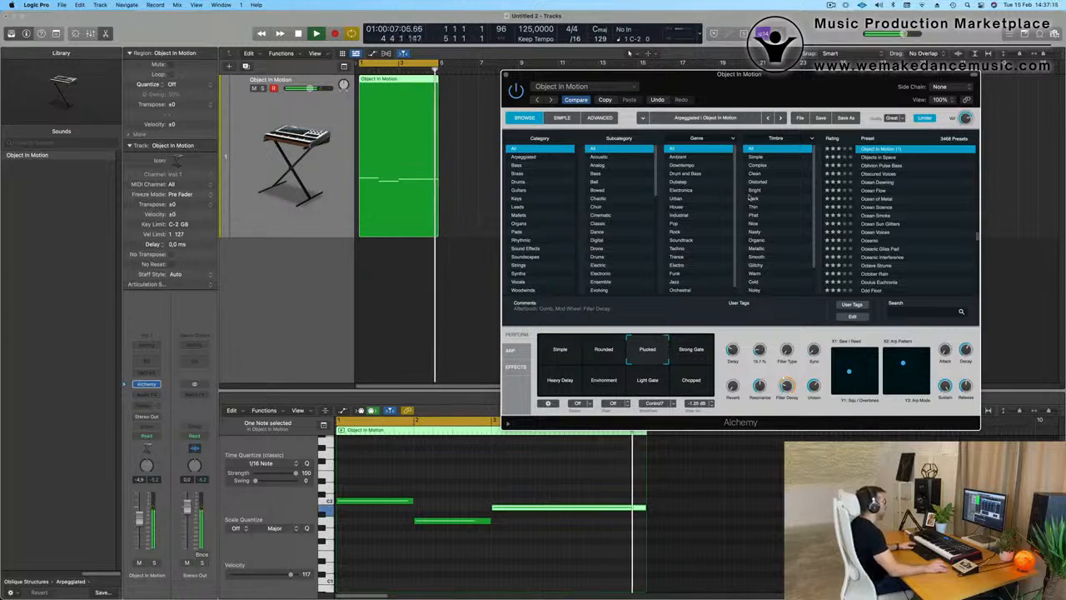
{"action": "left_click_drag", "start_coordinate": [507, 76], "coordinate": [582, 92]}
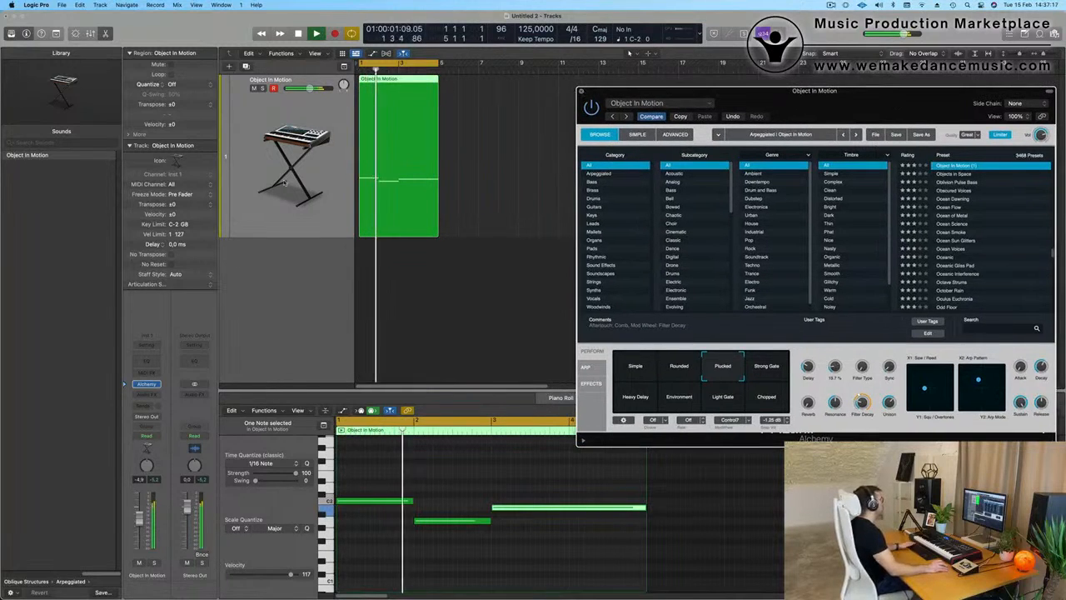
{"action": "left_click", "coordinate": [583, 94]}
{"action": "key", "text": "space"}
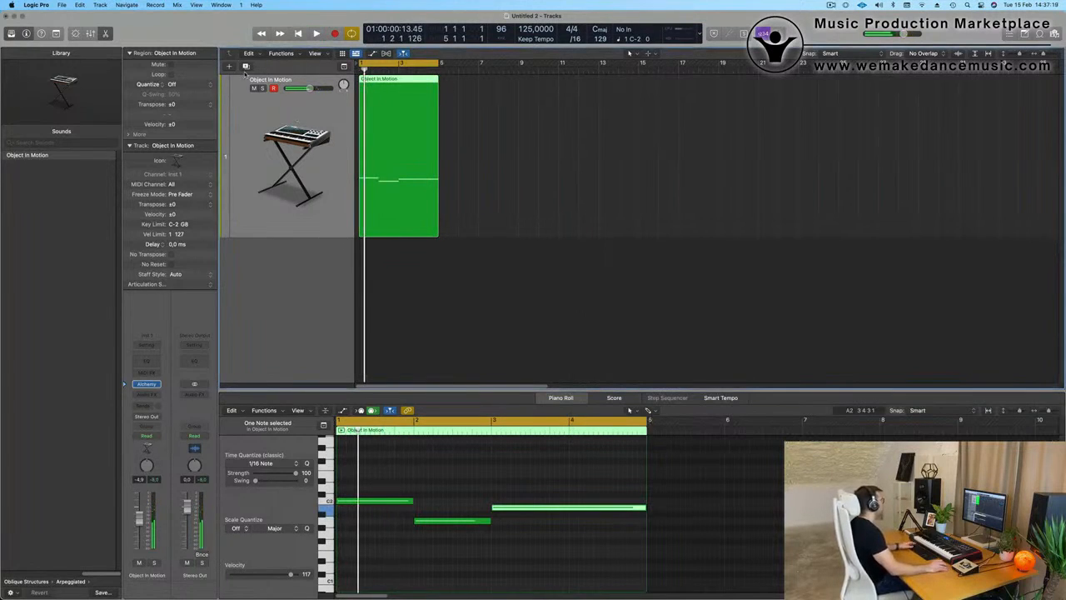
Step: Duplicate the synth track and replace the new track's instrument with Drum Machine Designer
{"action": "left_click", "coordinate": [245, 68]}
{"action": "left_click", "coordinate": [251, 300]}
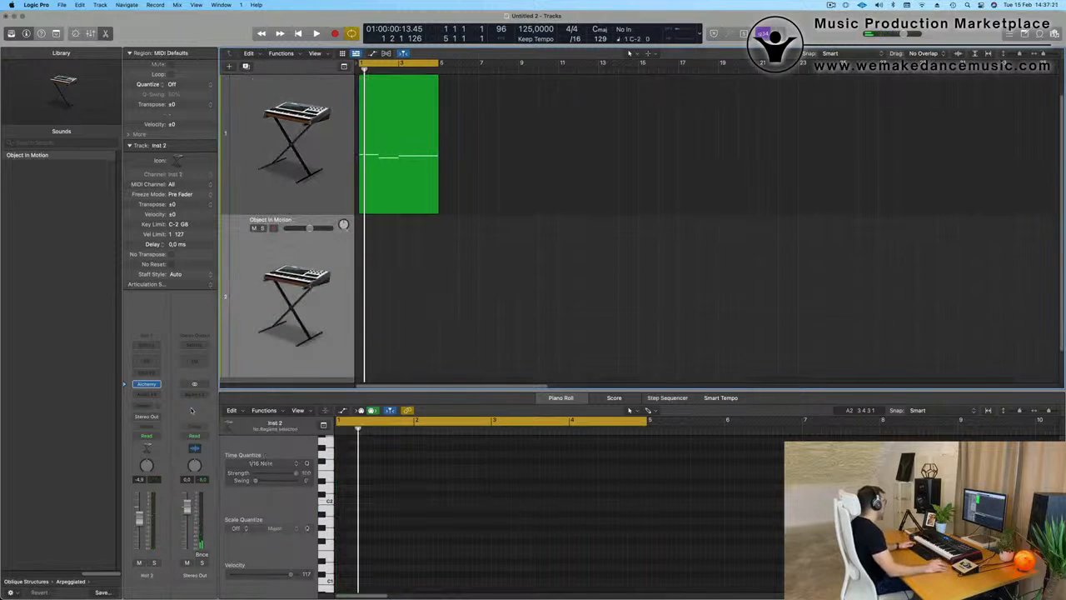
{"action": "left_click", "coordinate": [157, 384]}
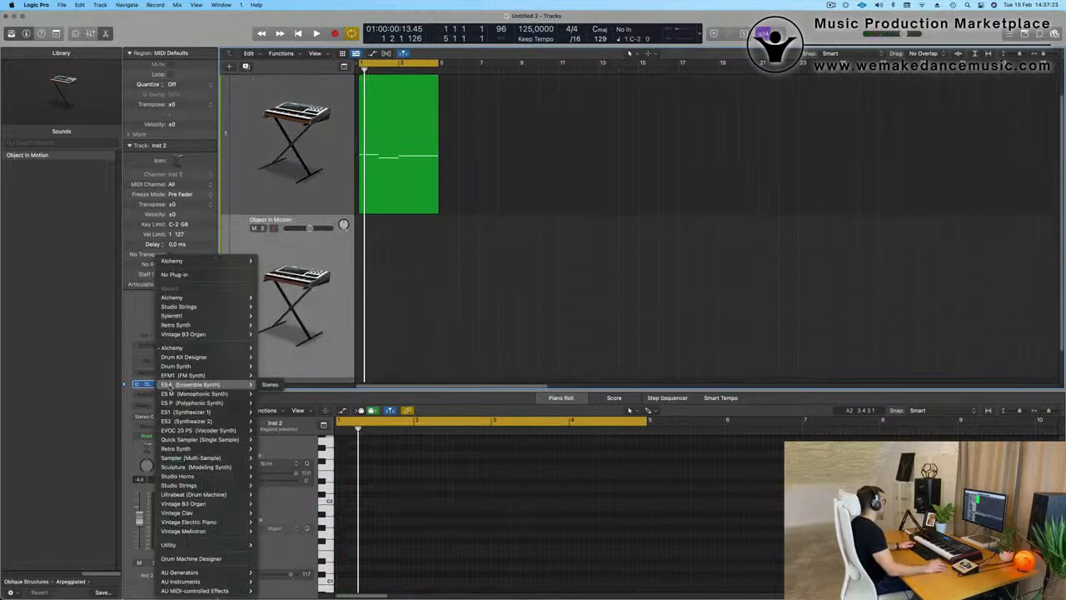
{"action": "left_click", "coordinate": [207, 562]}
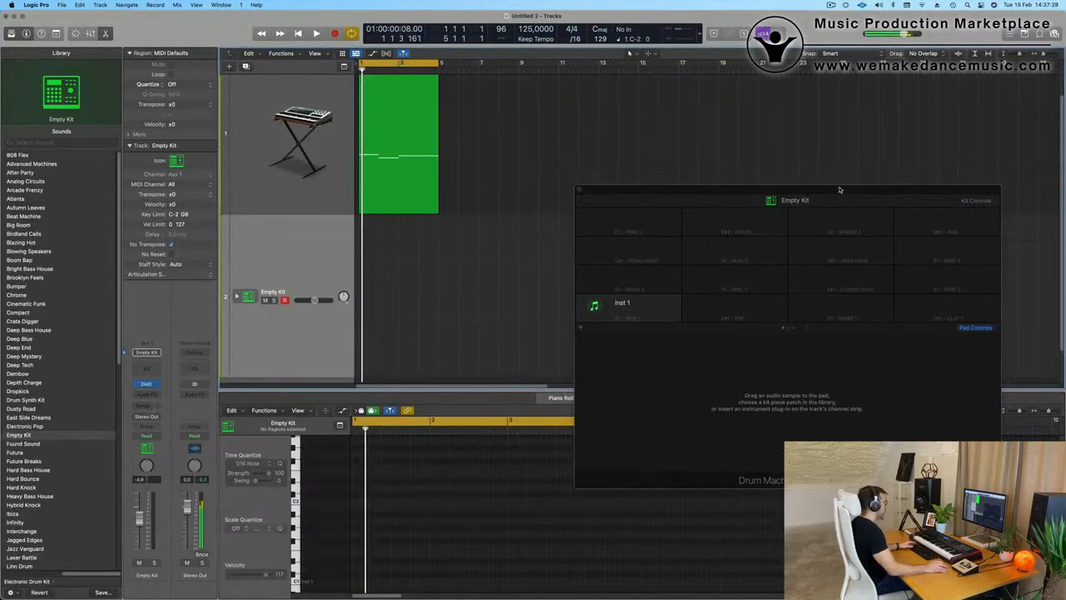
{"action": "left_click_drag", "start_coordinate": [827, 200], "coordinate": [690, 194]}
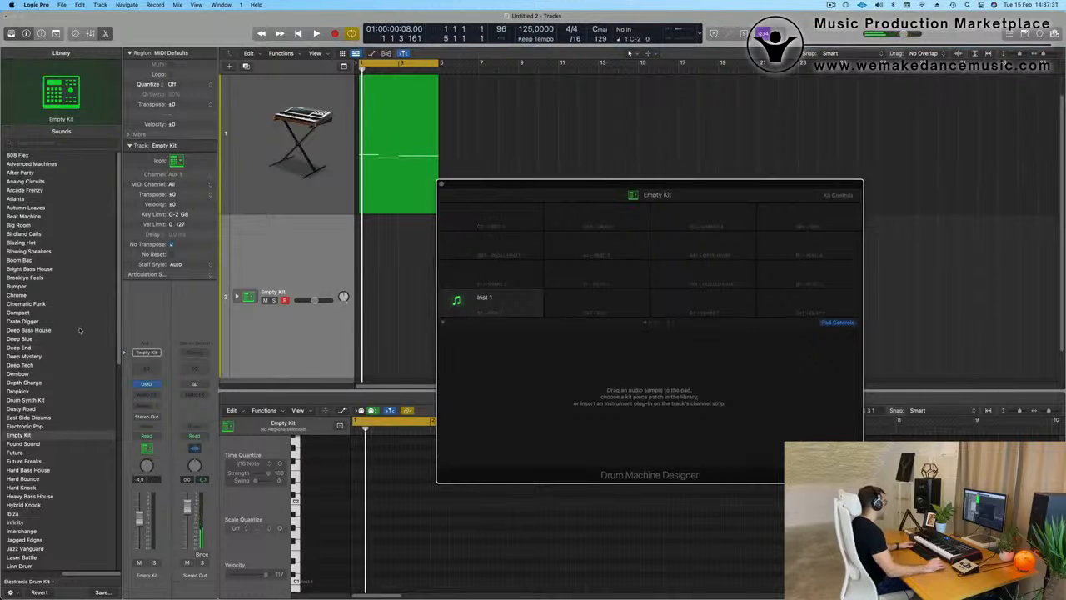
Step: Load the Radiant electronic drum kit from the Library onto the drum track
{"action": "scroll", "coordinate": [72, 354], "scroll_direction": "down", "scroll_amount": 10}
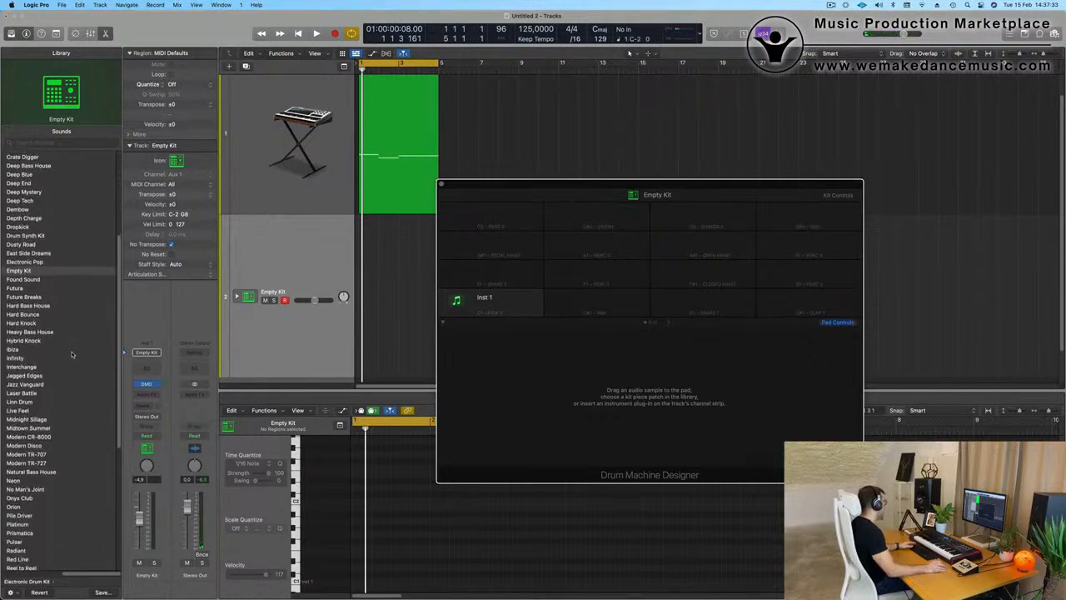
{"action": "scroll", "coordinate": [72, 355], "scroll_direction": "down", "scroll_amount": 8}
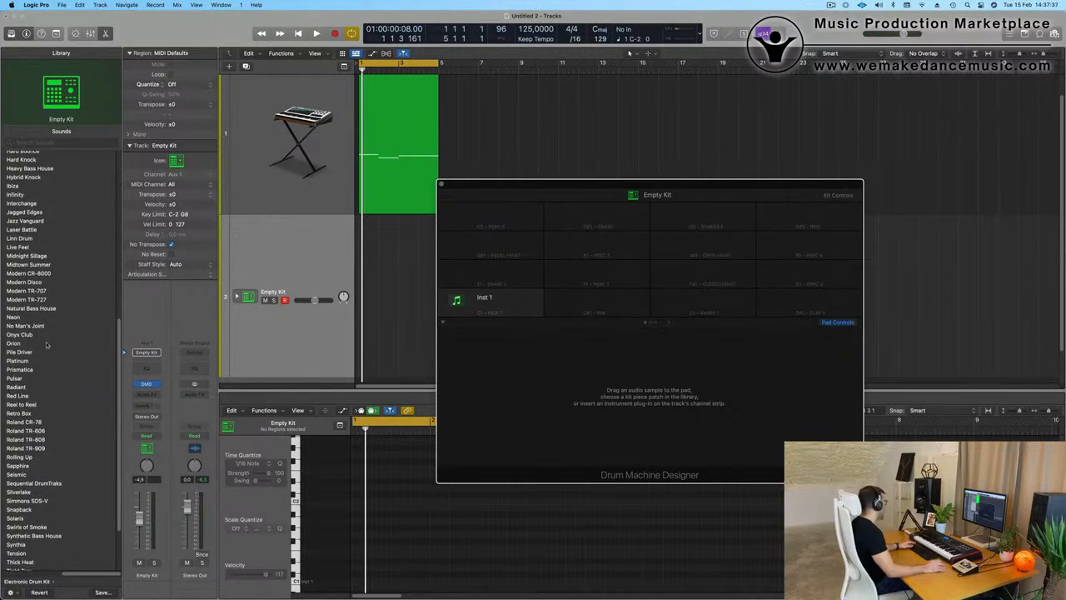
{"action": "scroll", "coordinate": [46, 344], "scroll_direction": "down", "scroll_amount": 1}
{"action": "left_click", "coordinate": [18, 378]}
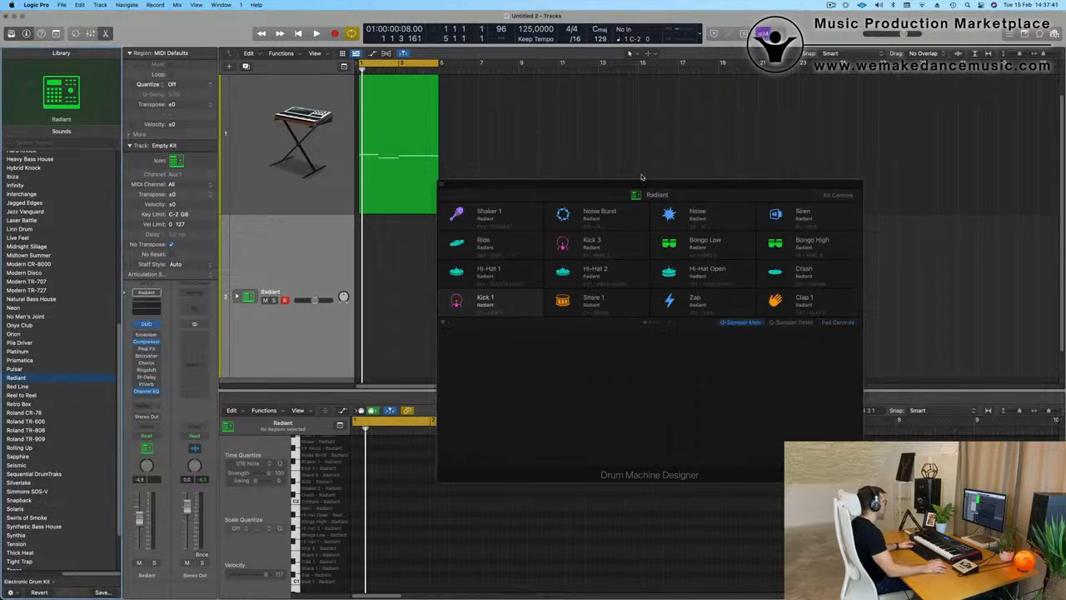
{"action": "left_click_drag", "start_coordinate": [620, 184], "coordinate": [657, 188]}
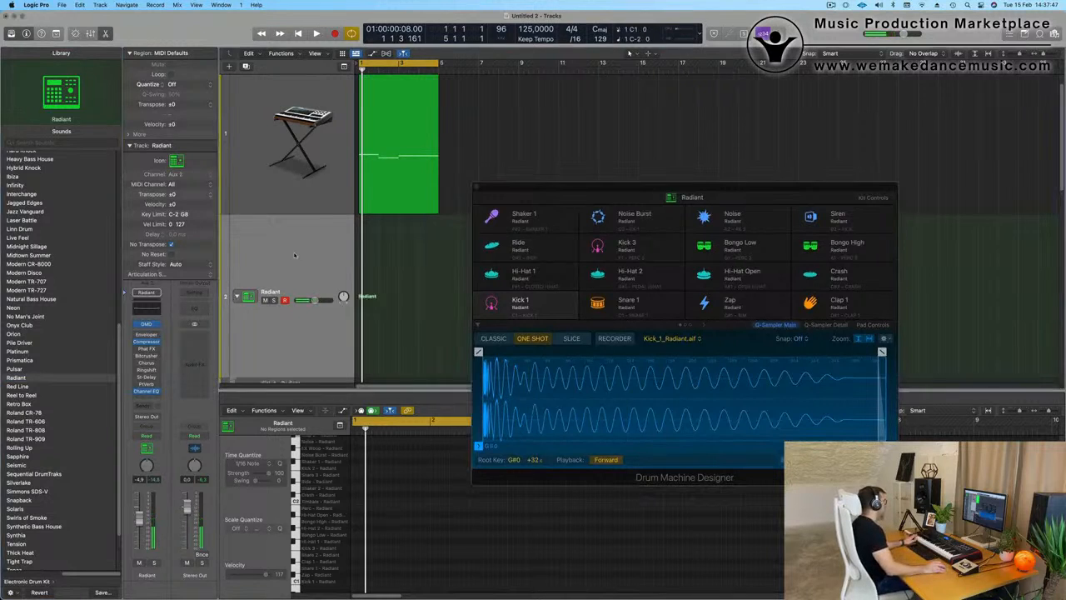
Step: Audition the Kick 1 and Kick 2 sounds, and record a four-hit, one-bar kick pattern on the Kick 1 track
{"action": "left_click", "coordinate": [322, 277]}
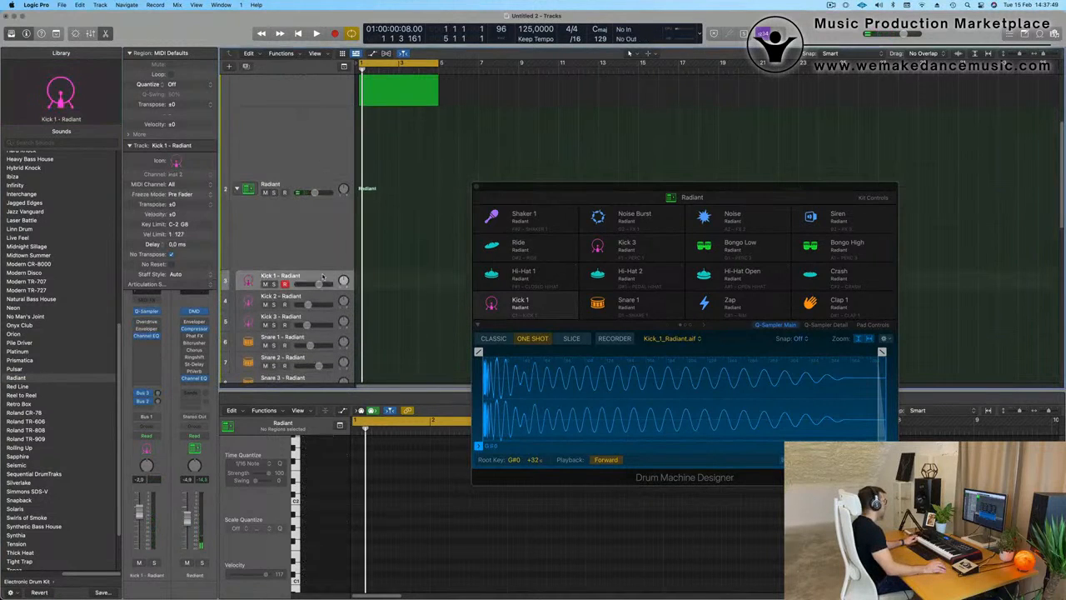
{"action": "left_click", "coordinate": [325, 298]}
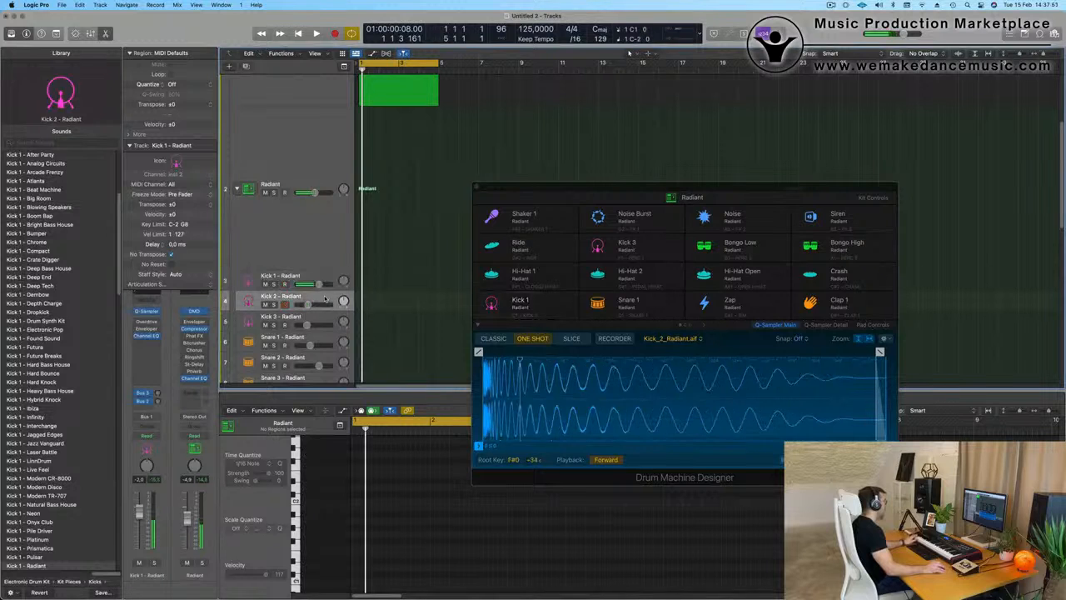
{"action": "left_click", "coordinate": [322, 280]}
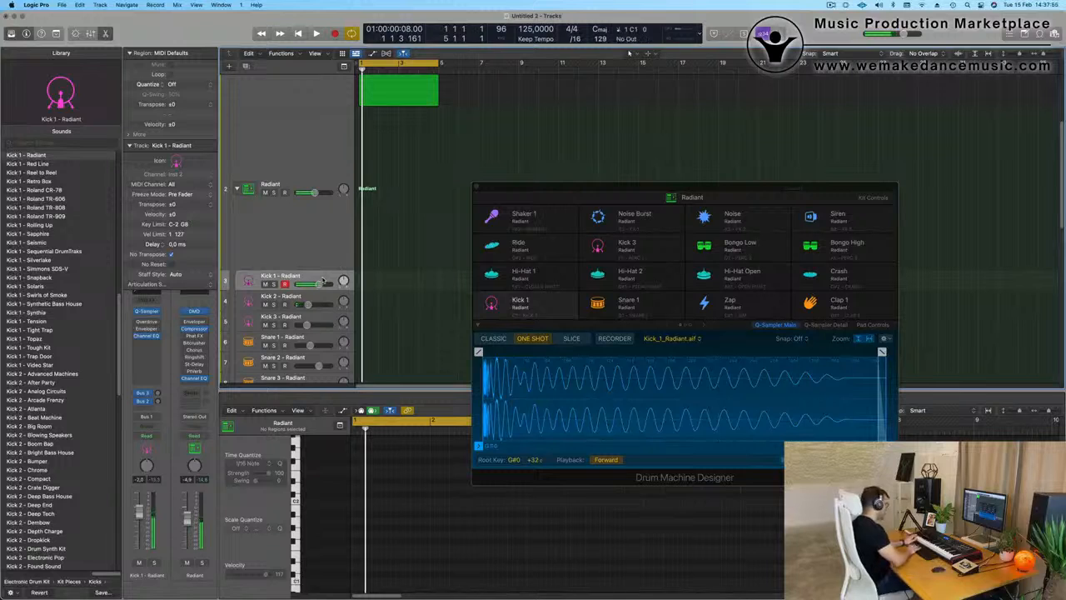
{"action": "key", "text": "space"}
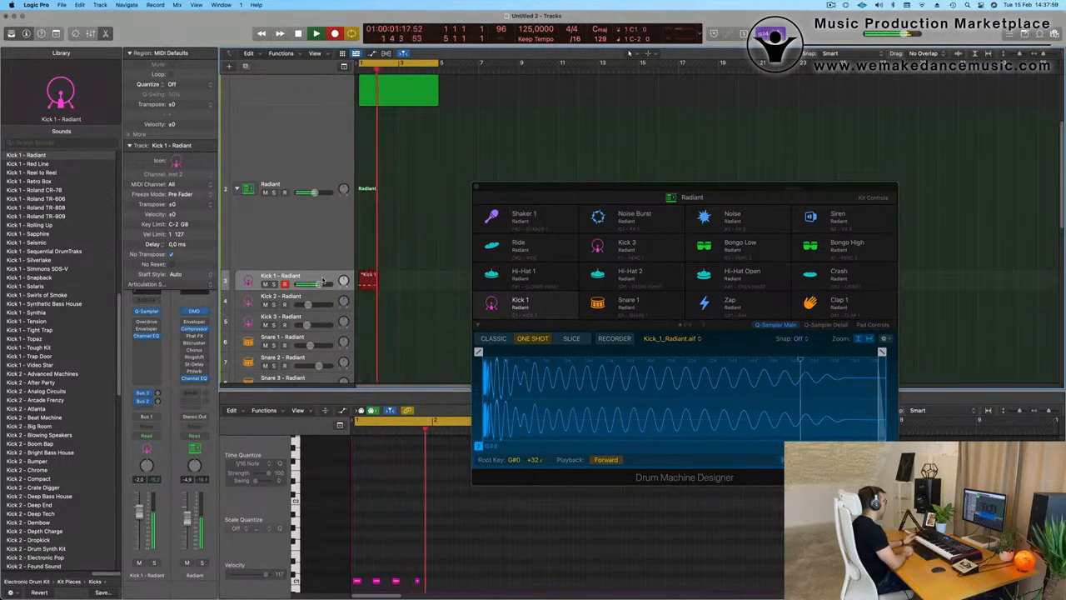
{"action": "key", "text": "space"}
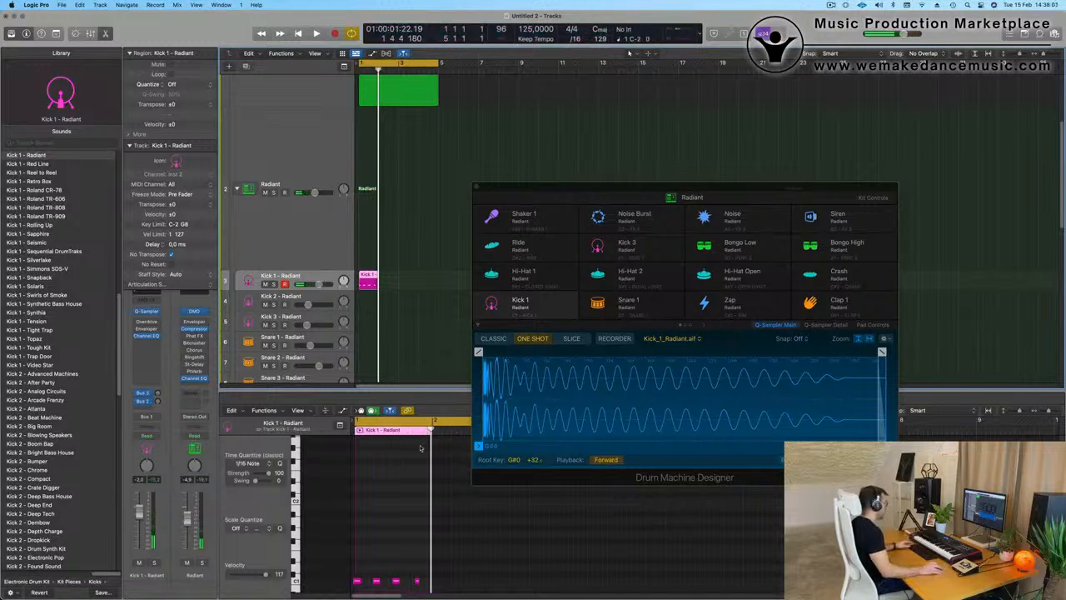
Step: Play back the kick pattern, shift the Drum Machine Designer window clear of the notes, and align the fourth kick note to beat 4
{"action": "scroll", "coordinate": [394, 545], "scroll_direction": "down", "scroll_amount": 3}
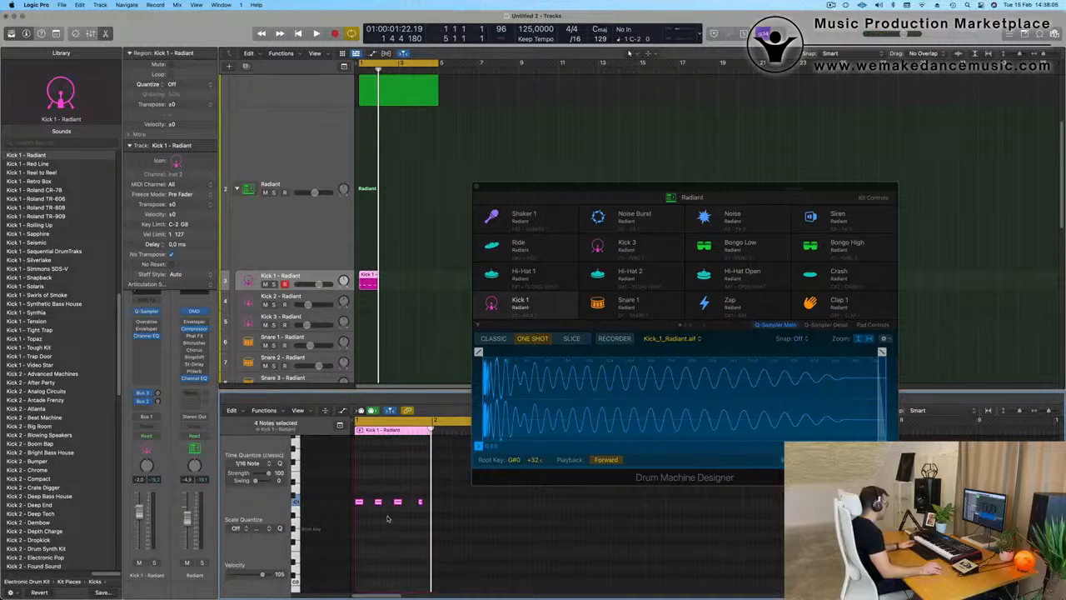
{"action": "key", "text": "space"}
{"action": "scroll", "coordinate": [396, 522], "scroll_direction": "up", "scroll_amount": 5}
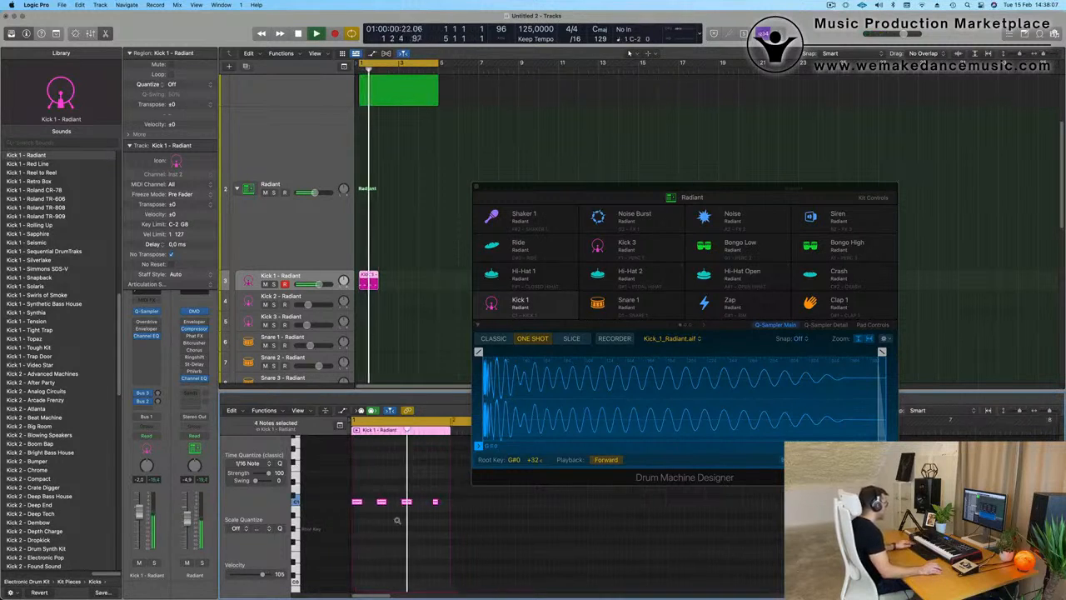
{"action": "key", "text": "space"}
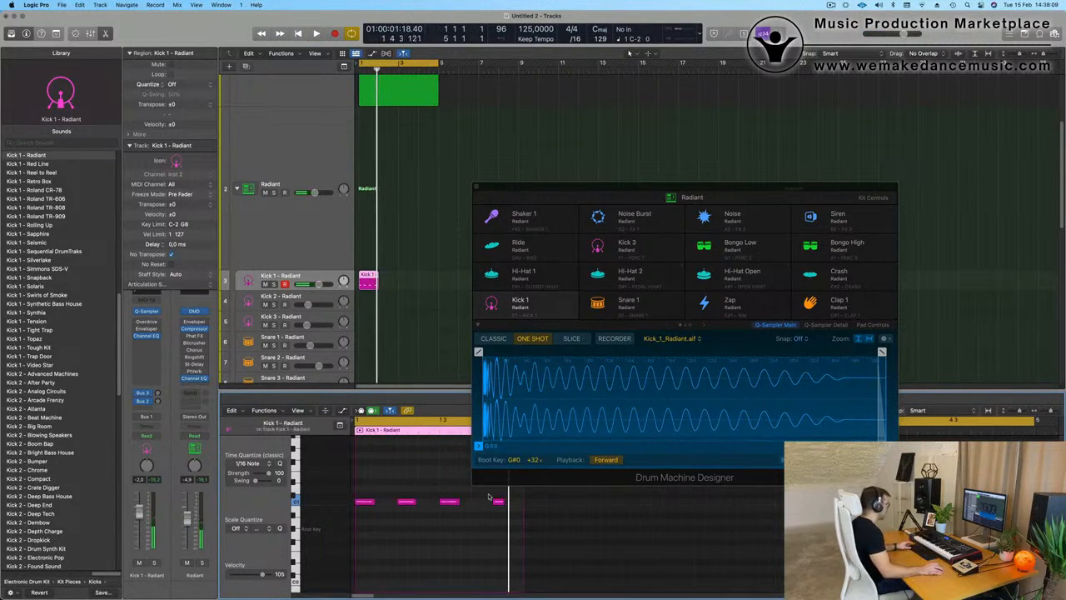
{"action": "left_click_drag", "start_coordinate": [586, 178], "coordinate": [752, 93]}
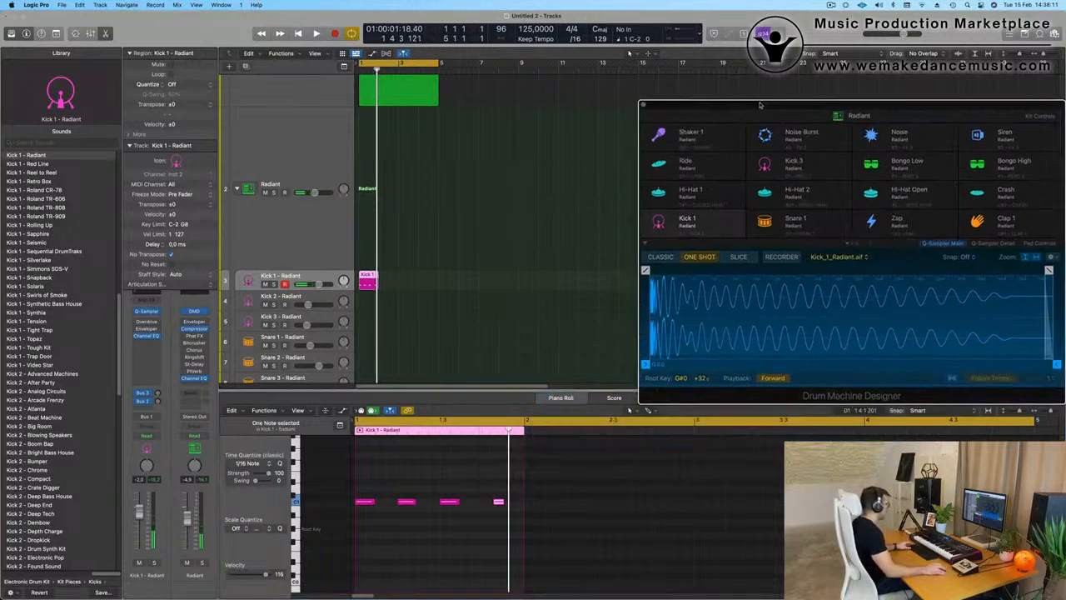
{"action": "left_click_drag", "start_coordinate": [476, 483], "coordinate": [493, 509]}
Step: Repeat the one-bar Kick 1 region three times to fill bars 1 to 4, and start loop playback
{"action": "left_click_drag", "start_coordinate": [425, 276], "coordinate": [352, 284]}
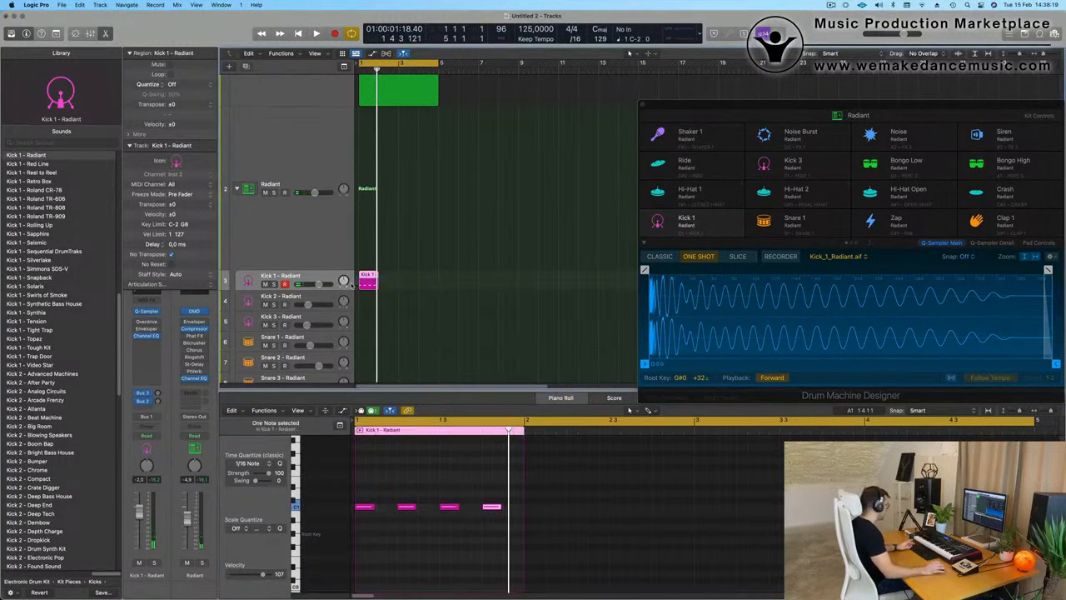
{"action": "key", "text": "super+r"}
{"action": "key", "text": "super+r"}
{"action": "key", "text": "super+r"}
{"action": "key", "text": "space"}
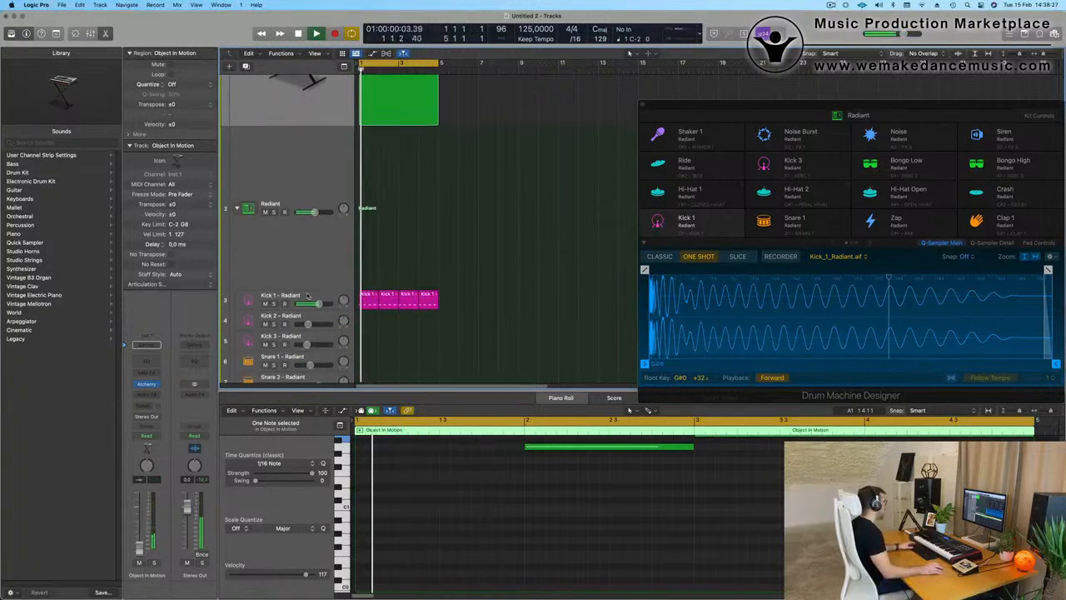
Step: Audition the Deep End, Dembow, Hard Bass House and Hard Knock kicks on the Kick 1 track, and load the Ibiza kick
{"action": "left_click", "coordinate": [307, 295]}
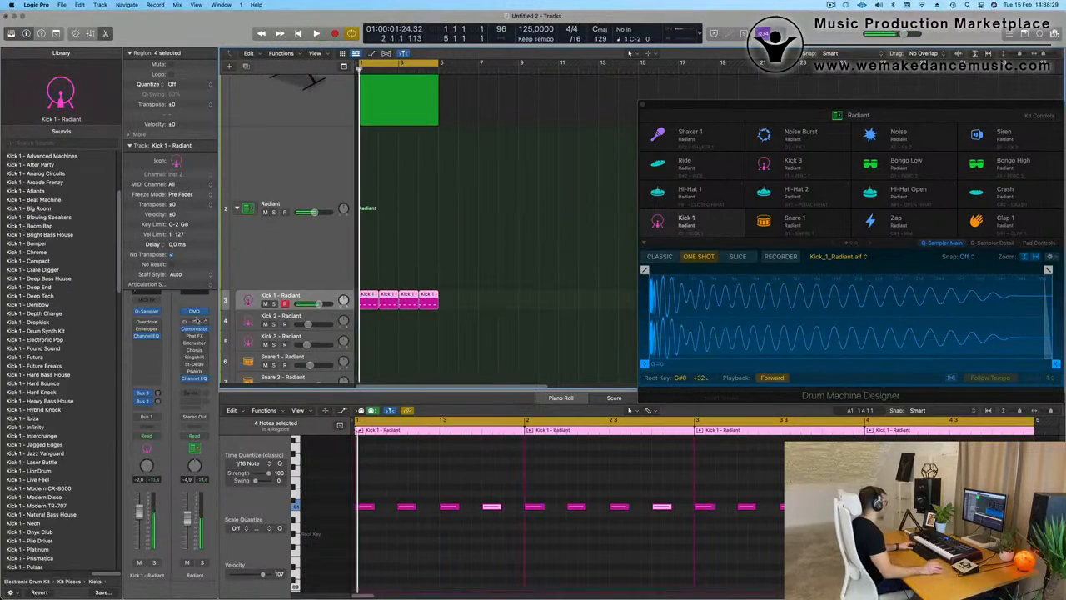
{"action": "left_click", "coordinate": [32, 287]}
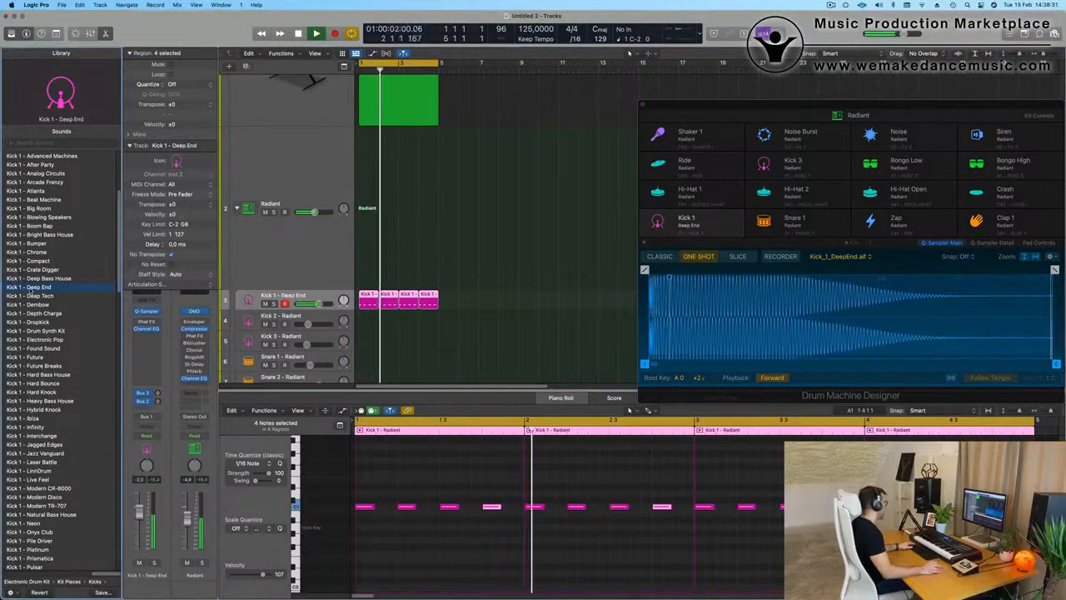
{"action": "scroll", "coordinate": [46, 283], "scroll_direction": "down", "scroll_amount": 2}
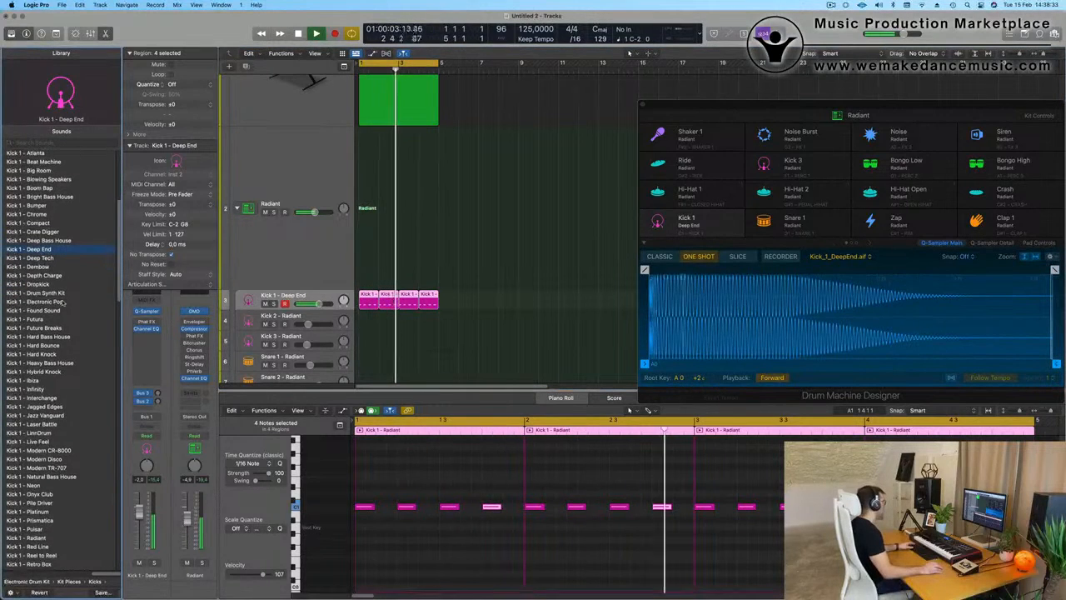
{"action": "left_click", "coordinate": [38, 265]}
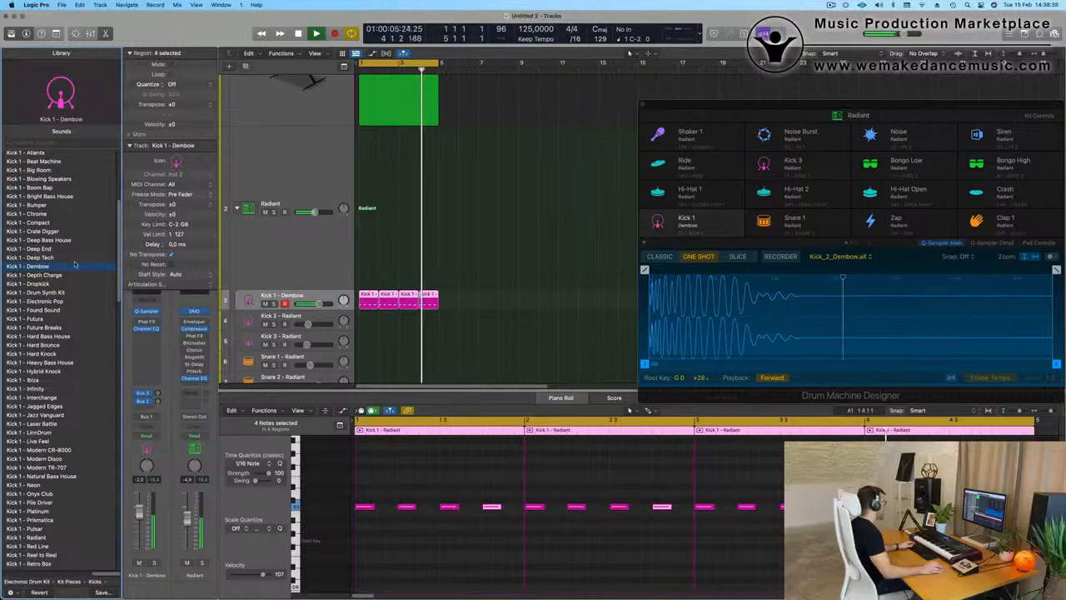
{"action": "scroll", "coordinate": [72, 196], "scroll_direction": "up", "scroll_amount": 2}
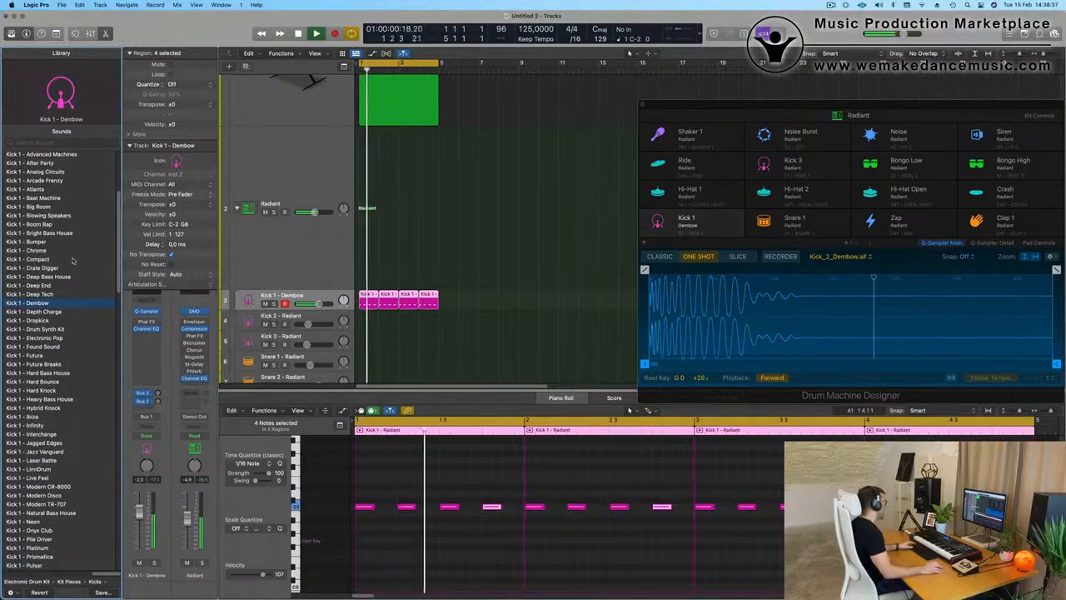
{"action": "scroll", "coordinate": [75, 291], "scroll_direction": "down", "scroll_amount": 2}
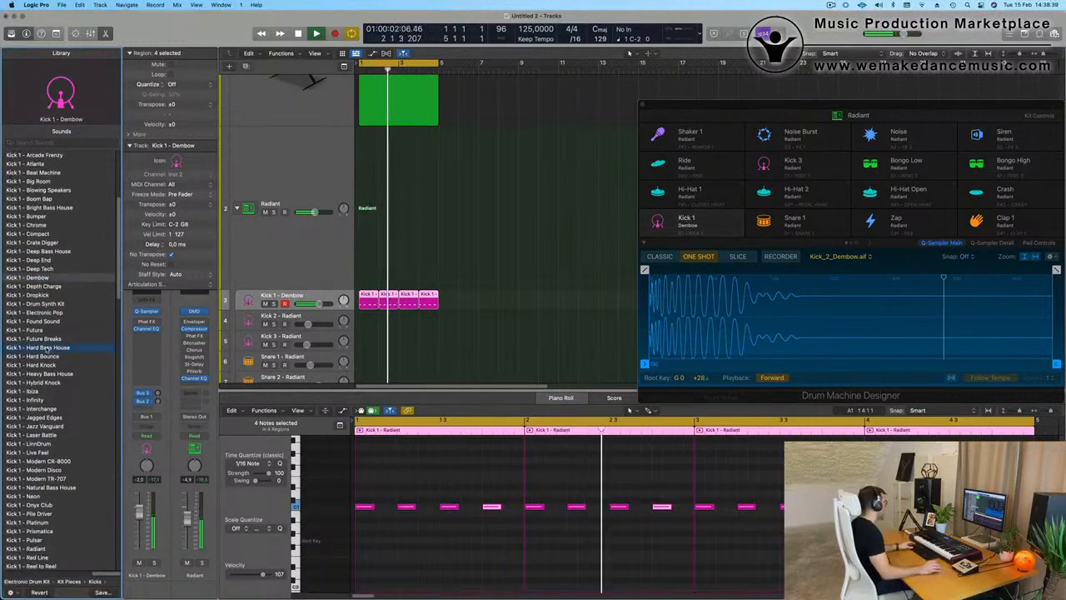
{"action": "left_click", "coordinate": [56, 365]}
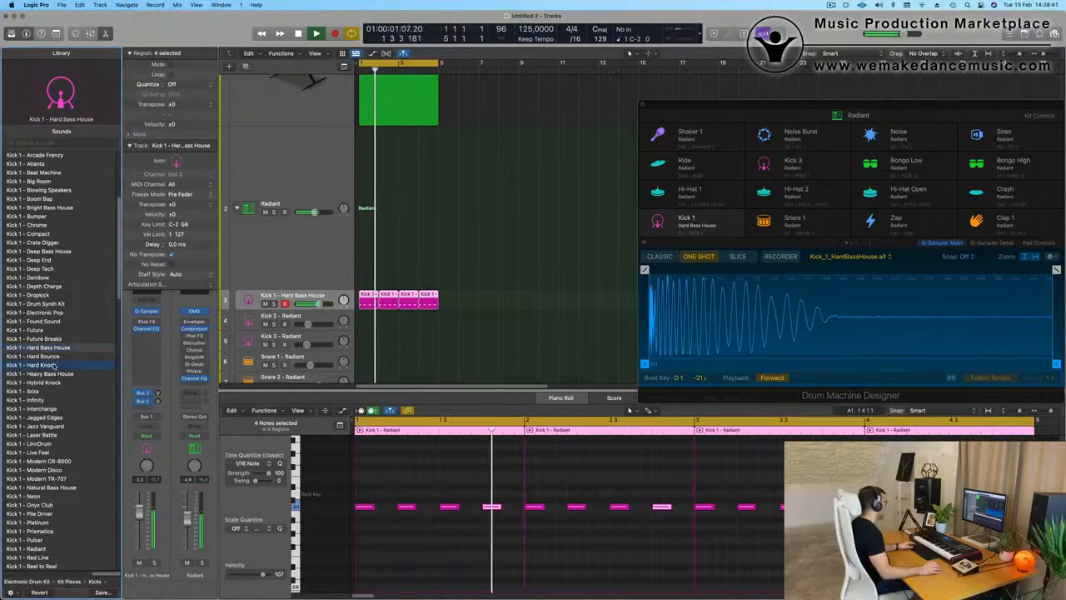
{"action": "scroll", "coordinate": [69, 325], "scroll_direction": "down", "scroll_amount": 2}
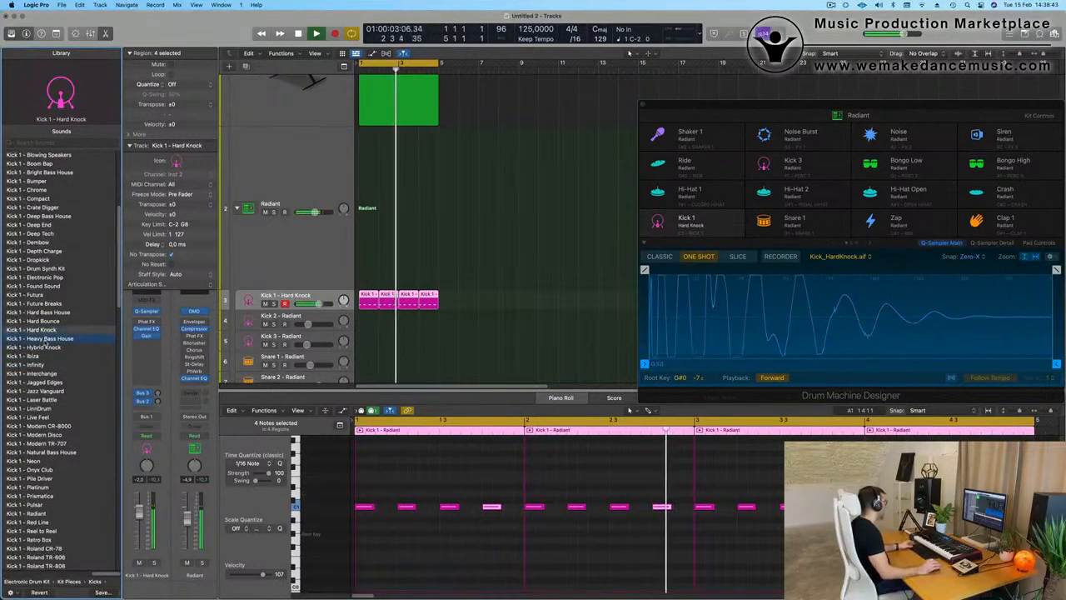
{"action": "left_click", "coordinate": [46, 338]}
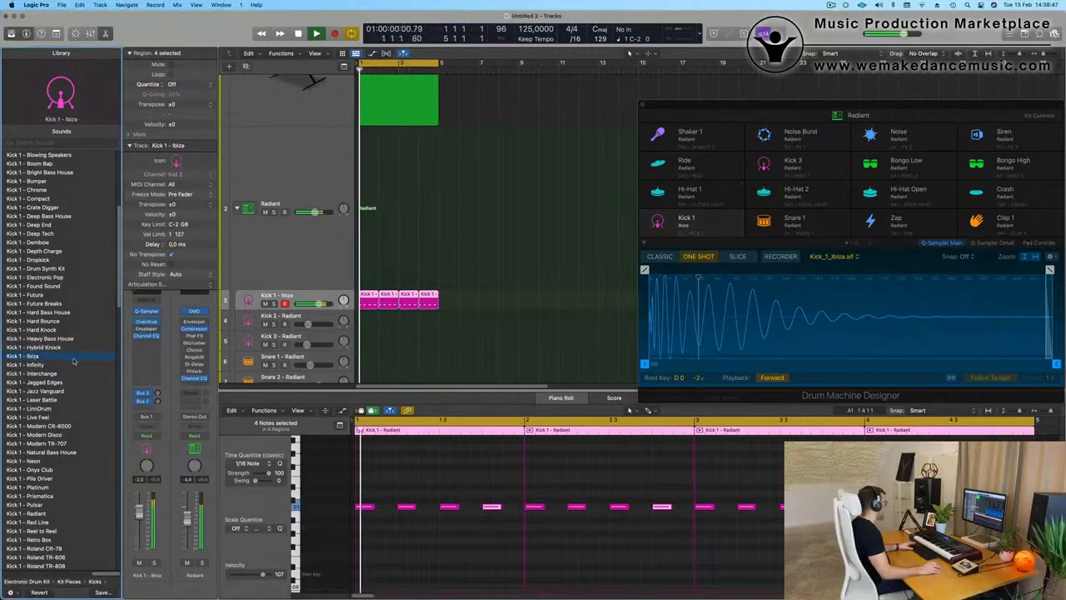
Step: Transpose all the kick notes down one octave and set the Kick 1 track's volume to -5.2 dB
{"action": "left_click", "coordinate": [435, 533]}
{"action": "key", "text": "super+a"}
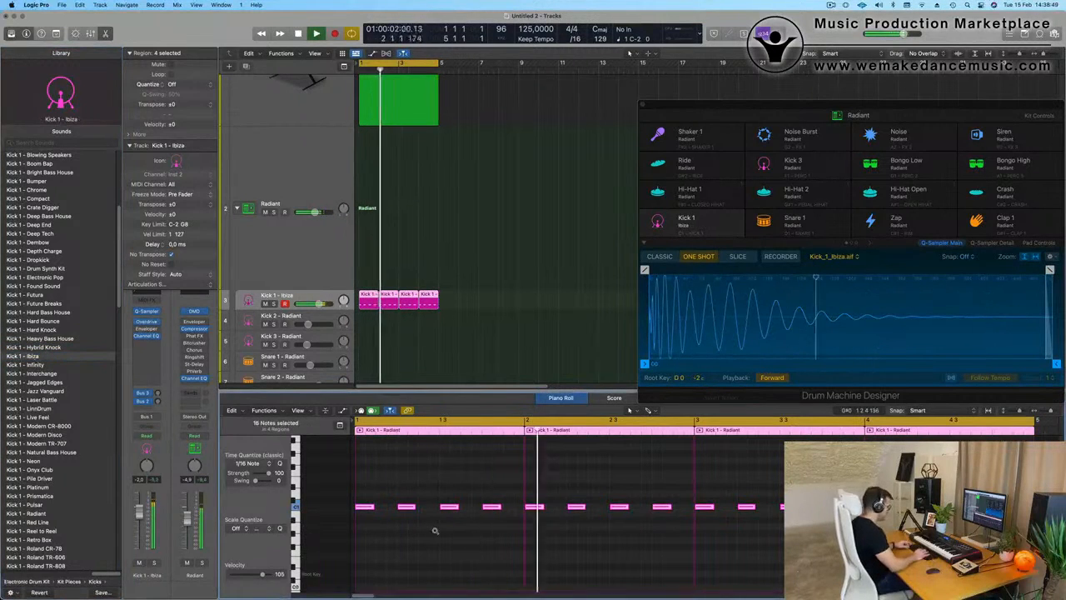
{"action": "key", "text": "shift+alt+Down"}
{"action": "key", "text": "space"}
{"action": "key", "text": "space"}
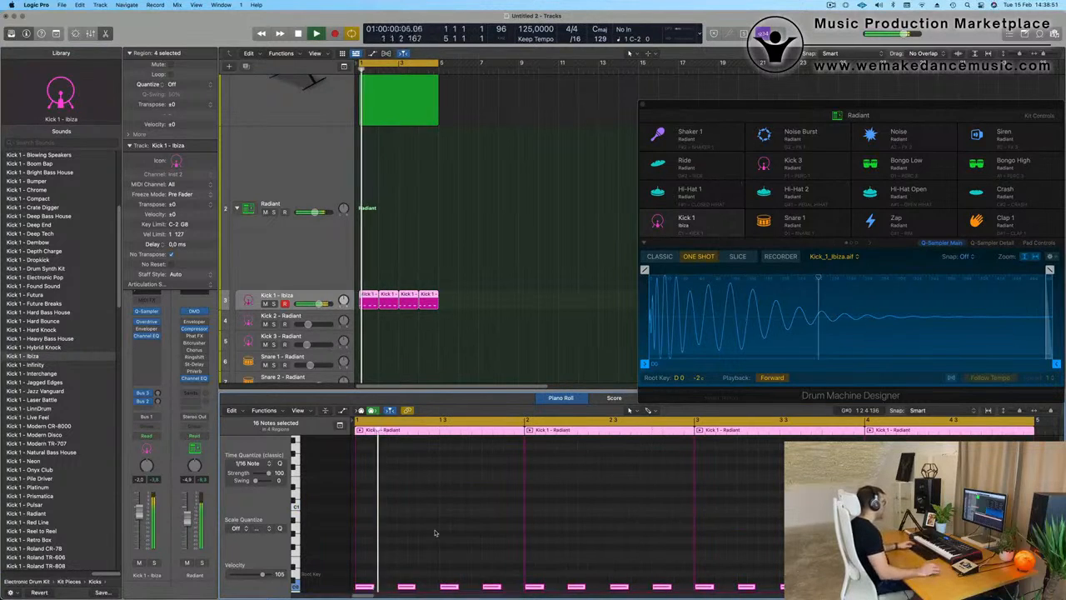
{"action": "scroll", "coordinate": [373, 258], "scroll_direction": "down", "scroll_amount": 3}
{"action": "key", "text": "space"}
{"action": "key", "text": "space"}
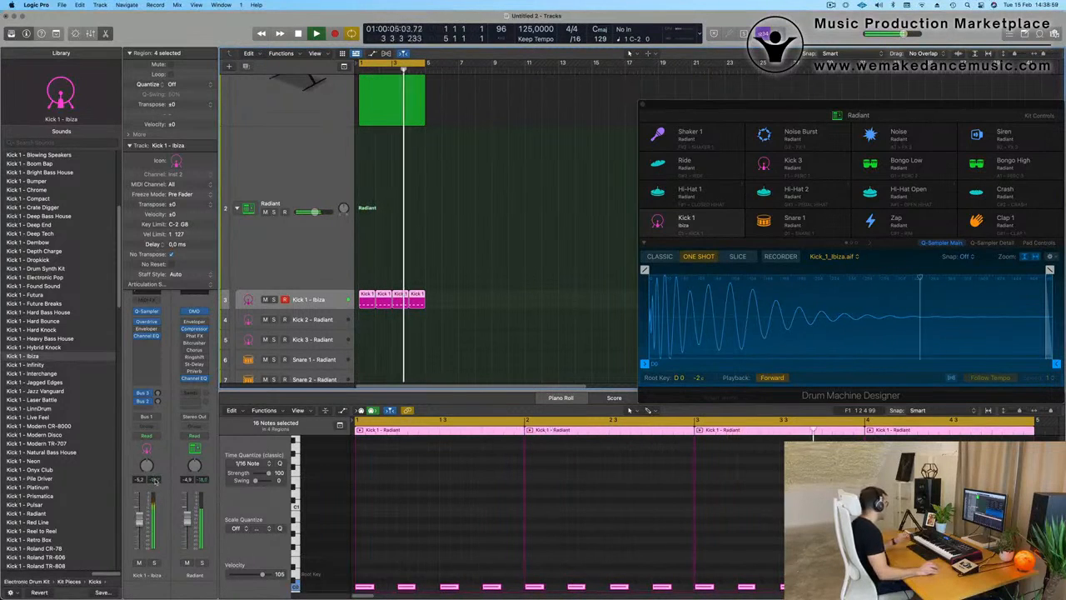
Step: Set the Object In Motion track's volume to about -17 dB, and add a Channel EQ to it with default settings
{"action": "scroll", "coordinate": [276, 114], "scroll_direction": "up", "scroll_amount": 3}
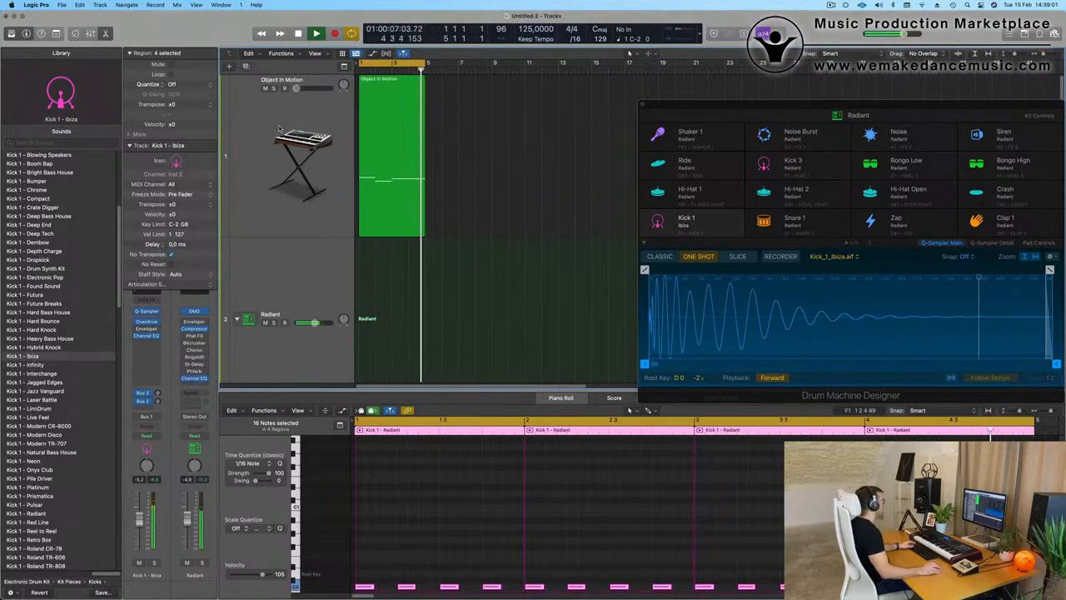
{"action": "left_click", "coordinate": [280, 128]}
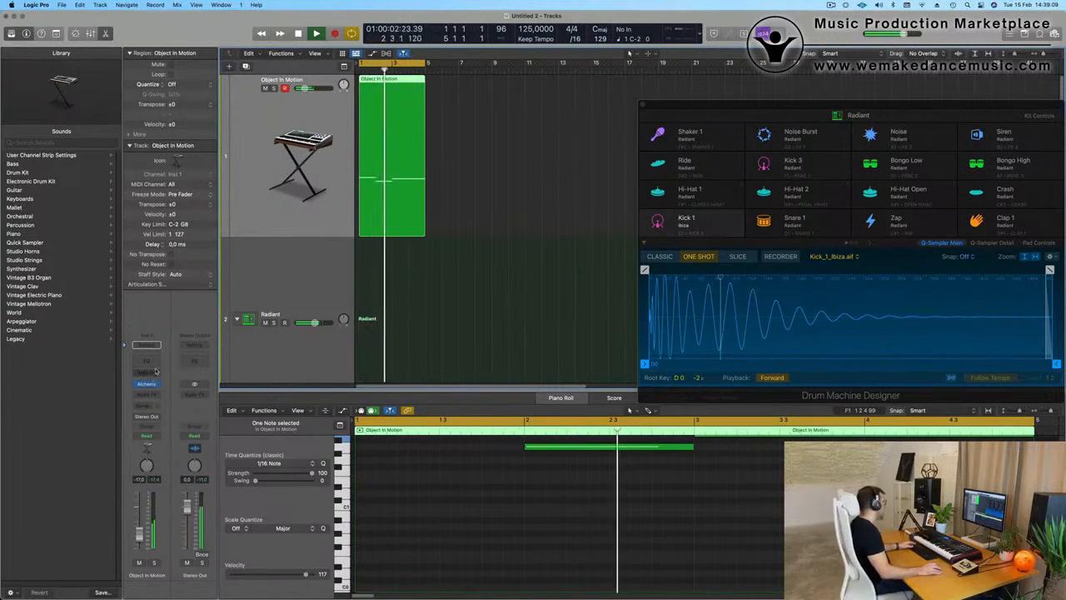
{"action": "left_click", "coordinate": [146, 344]}
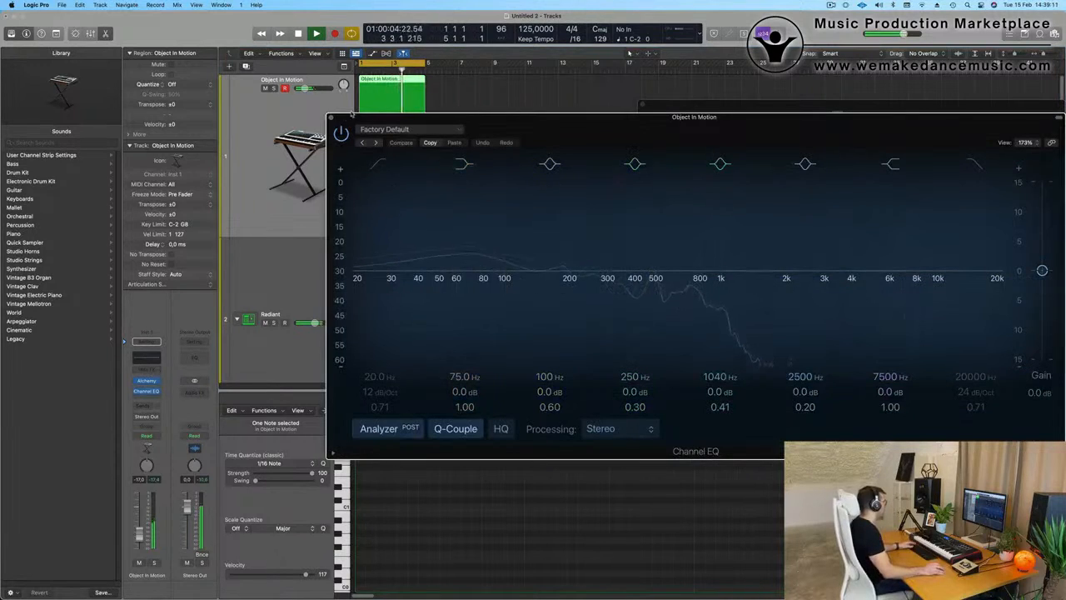
{"action": "left_click", "coordinate": [332, 119]}
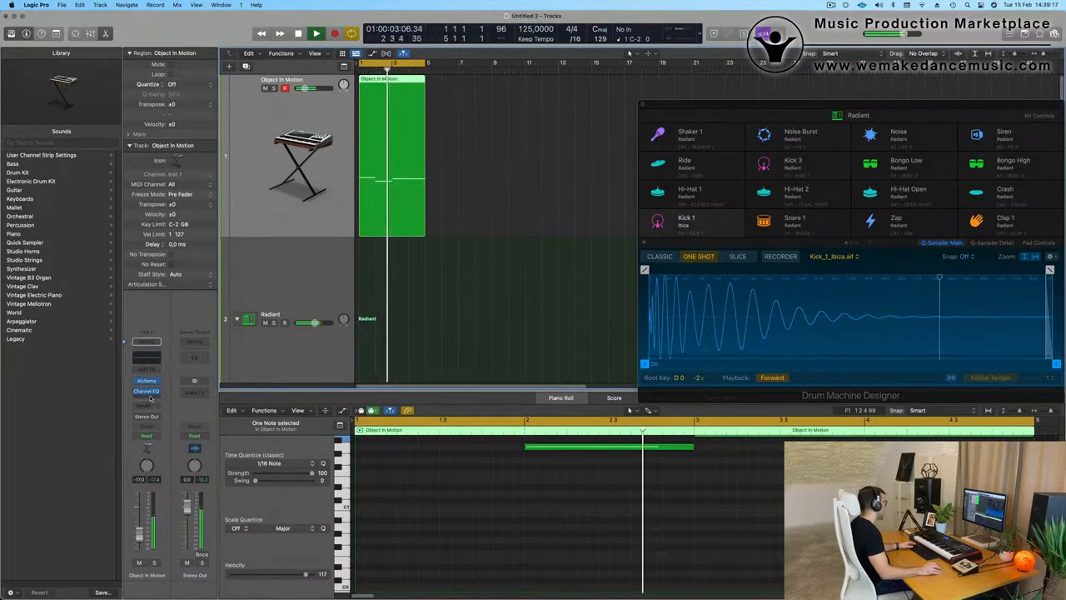
Step: Insert a stereo Compressor after the Channel EQ and set its side chain to Kick 1 - Ibiza (Inst 2)
{"action": "left_click", "coordinate": [151, 398]}
{"action": "mouse_move", "coordinate": [166, 427]}
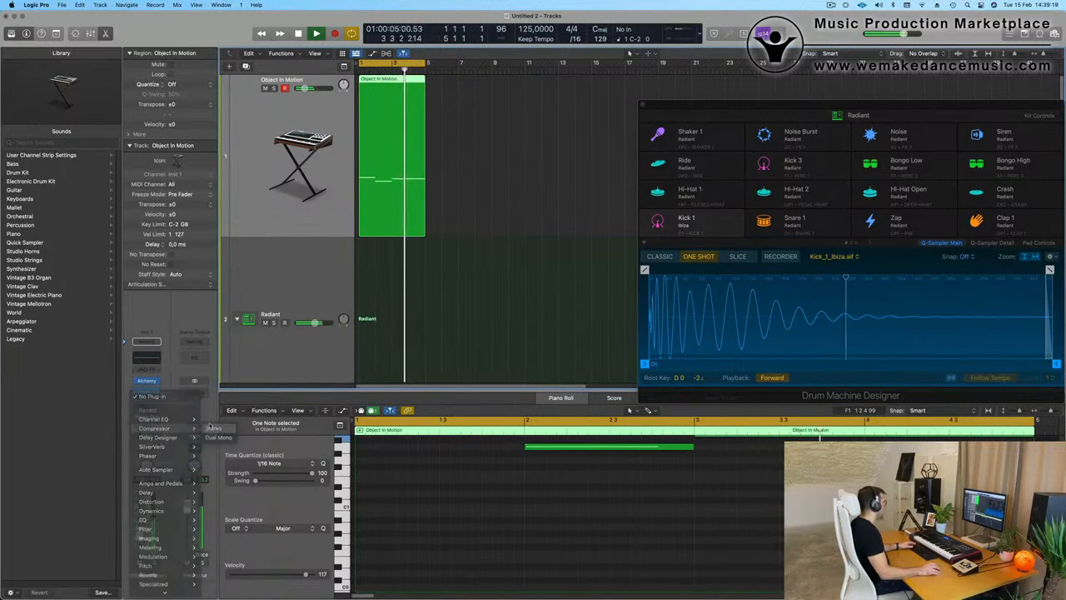
{"action": "left_click", "coordinate": [214, 427]}
{"action": "left_click", "coordinate": [801, 130]}
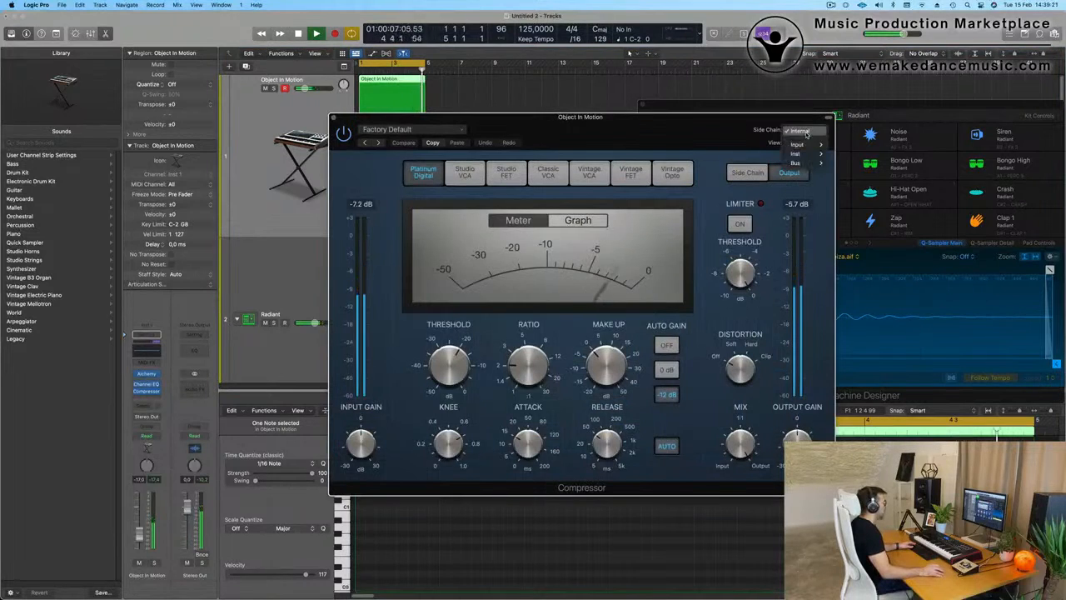
{"action": "mouse_move", "coordinate": [822, 145]}
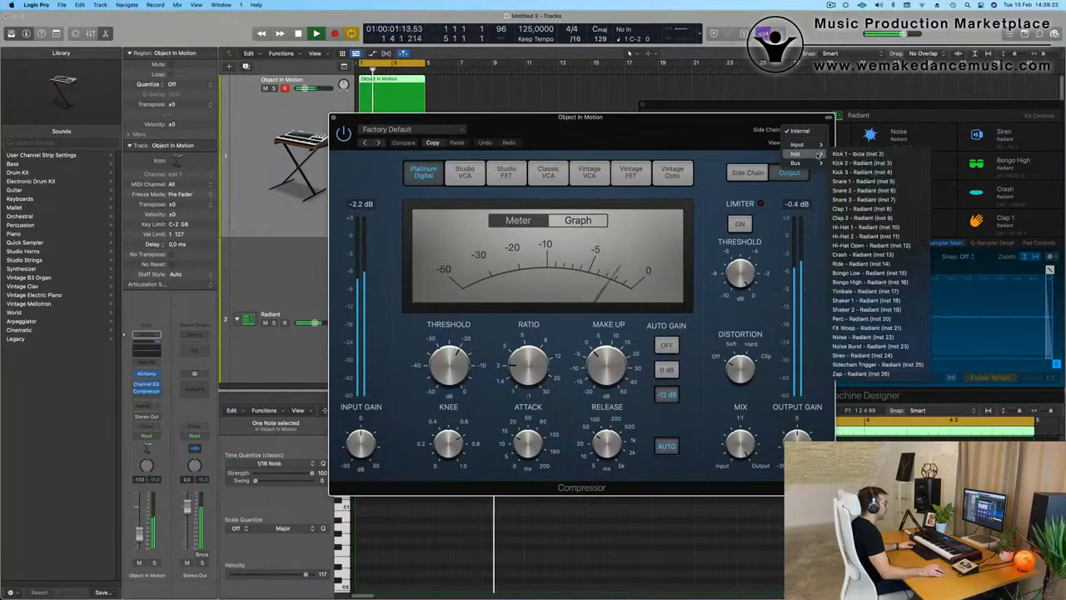
{"action": "left_click", "coordinate": [858, 154]}
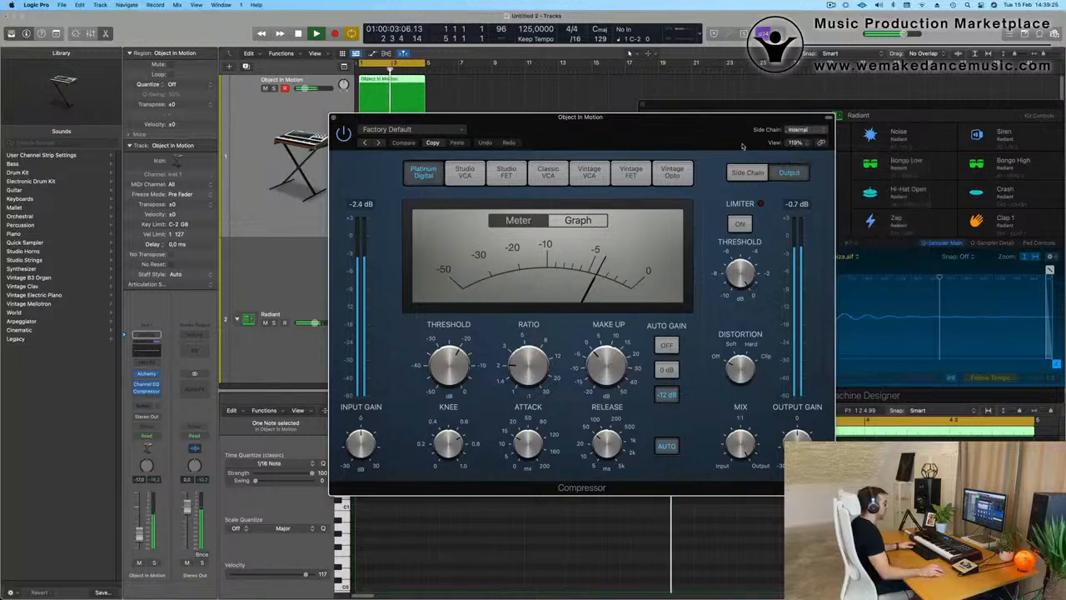
Step: Lower the compressor's attack, set its release to 51 ms with auto release and auto gain off, and raise the synth track's volume
{"action": "left_click_drag", "start_coordinate": [621, 324], "coordinate": [681, 322]}
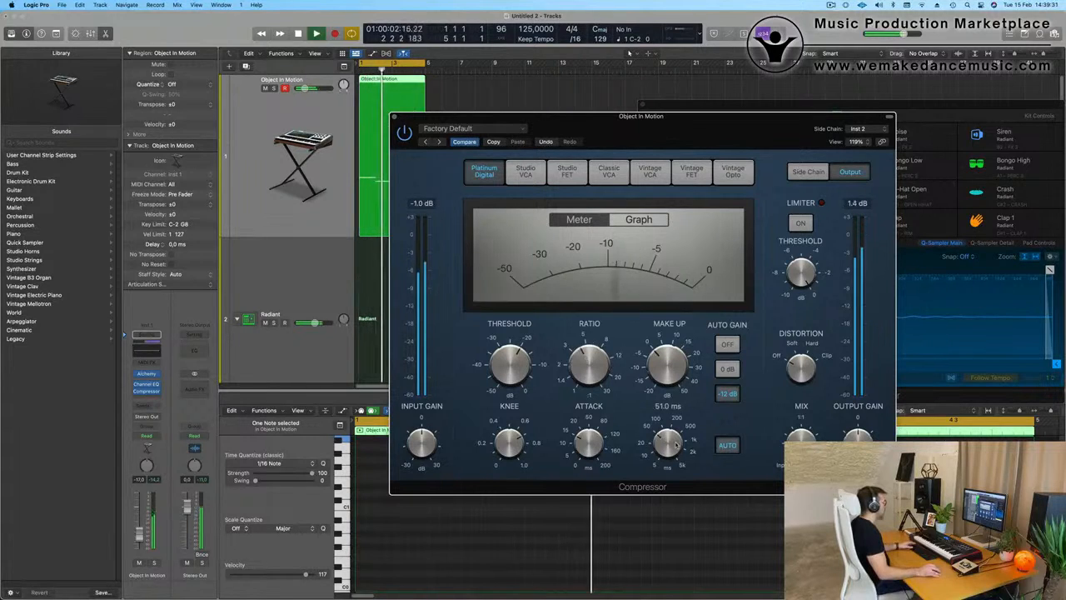
{"action": "left_click_drag", "start_coordinate": [591, 444], "coordinate": [602, 511]}
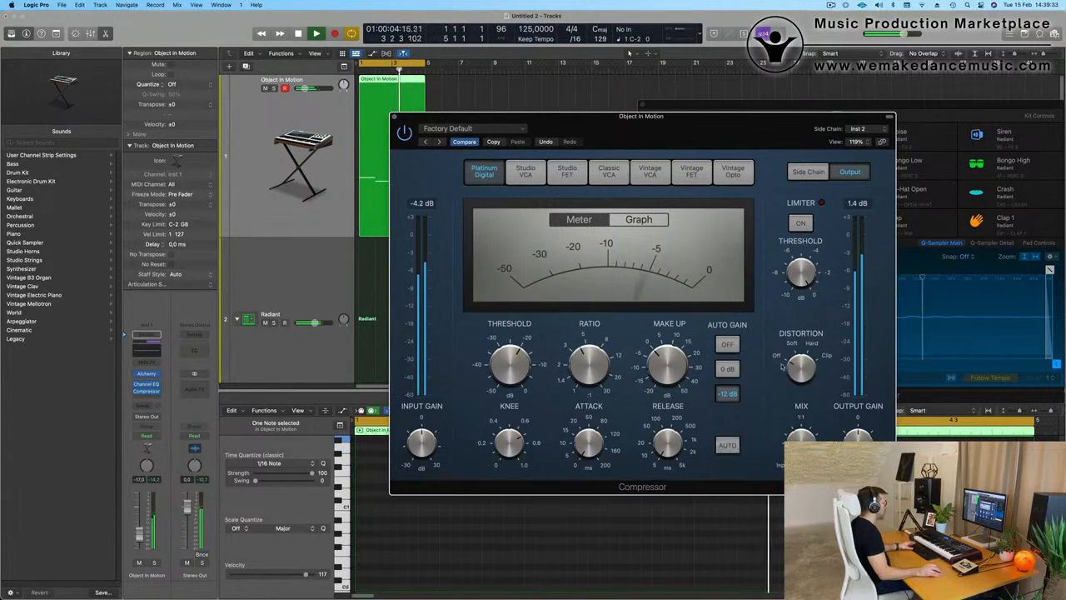
{"action": "left_click", "coordinate": [727, 344]}
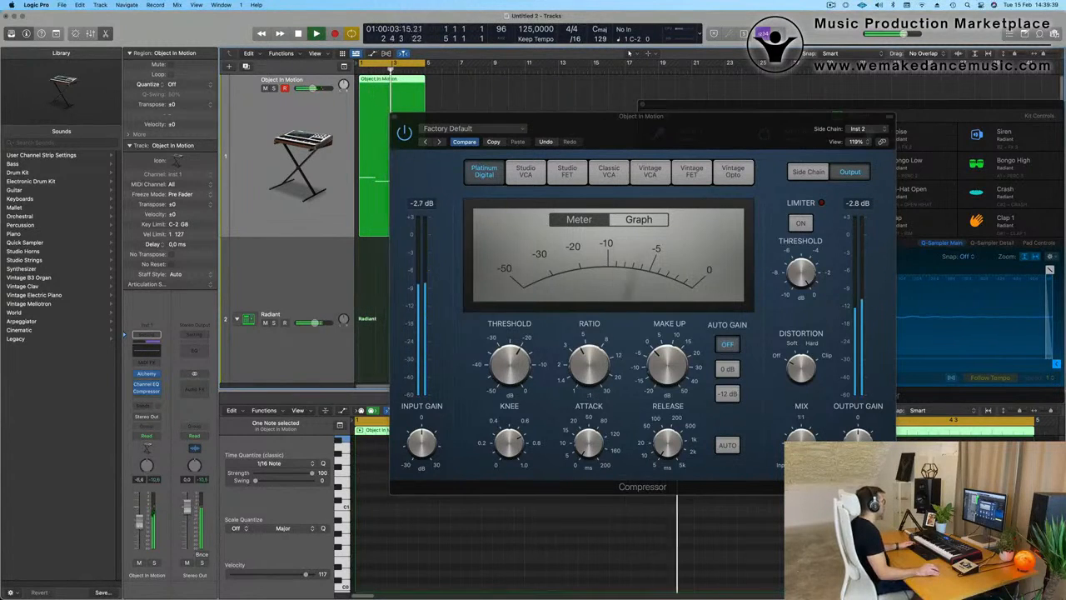
{"action": "left_click", "coordinate": [394, 117]}
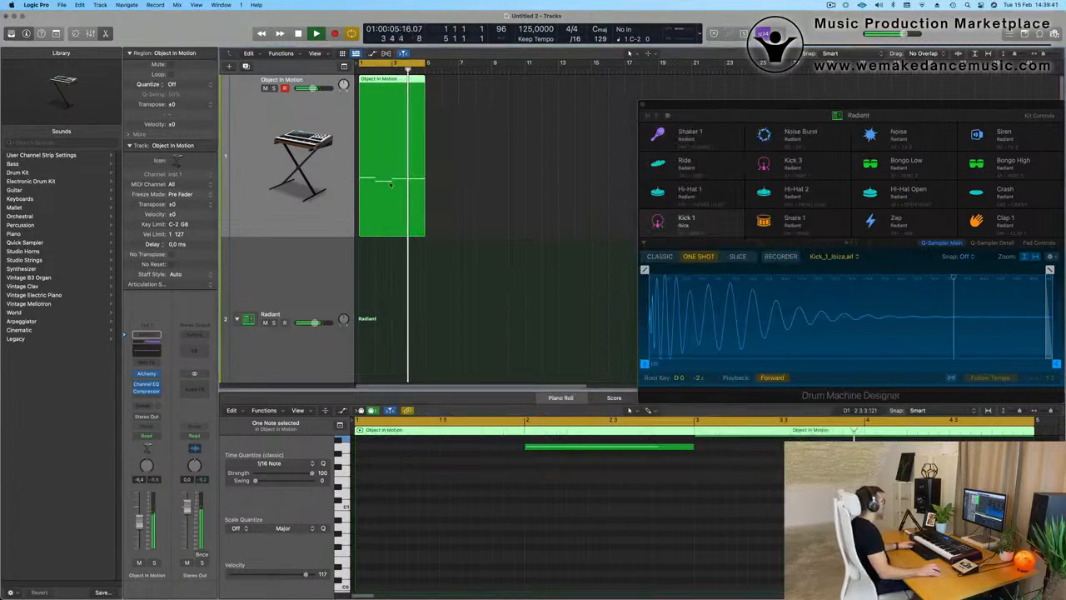
Step: Stop playback and copy the last one-bar Kick 1 region to bar 1 of the Hi-Hat 1 track
{"action": "scroll", "coordinate": [403, 281], "scroll_direction": "down", "scroll_amount": 3}
{"action": "scroll", "coordinate": [403, 280], "scroll_direction": "down", "scroll_amount": 3}
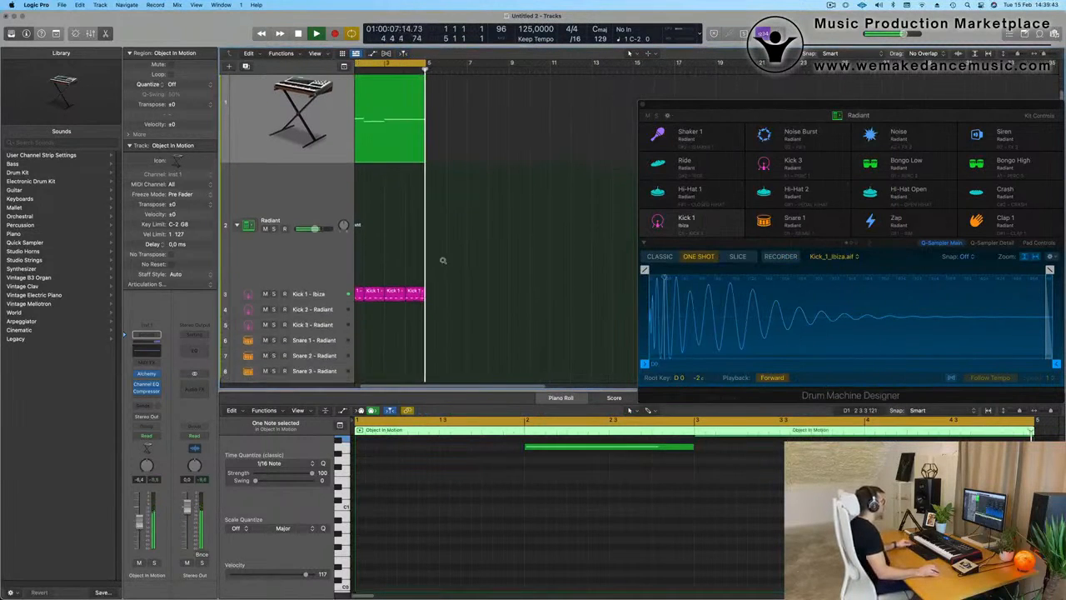
{"action": "scroll", "coordinate": [470, 298], "scroll_direction": "down", "scroll_amount": 3}
{"action": "key", "text": "space"}
{"action": "scroll", "coordinate": [464, 290], "scroll_direction": "left", "scroll_amount": 1}
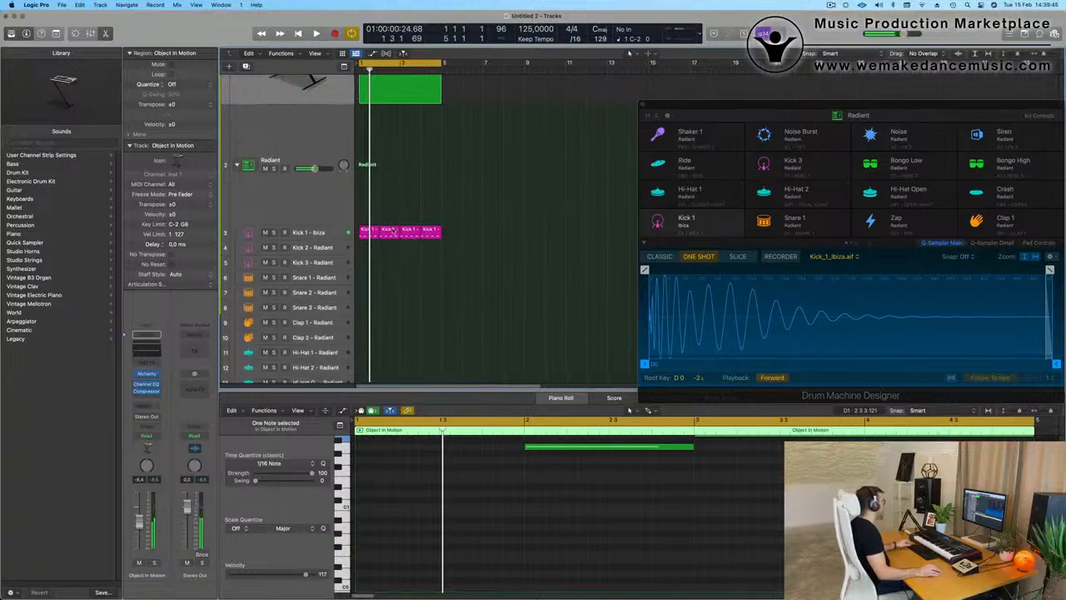
{"action": "left_click", "coordinate": [386, 209]}
{"action": "left_click", "coordinate": [428, 232]}
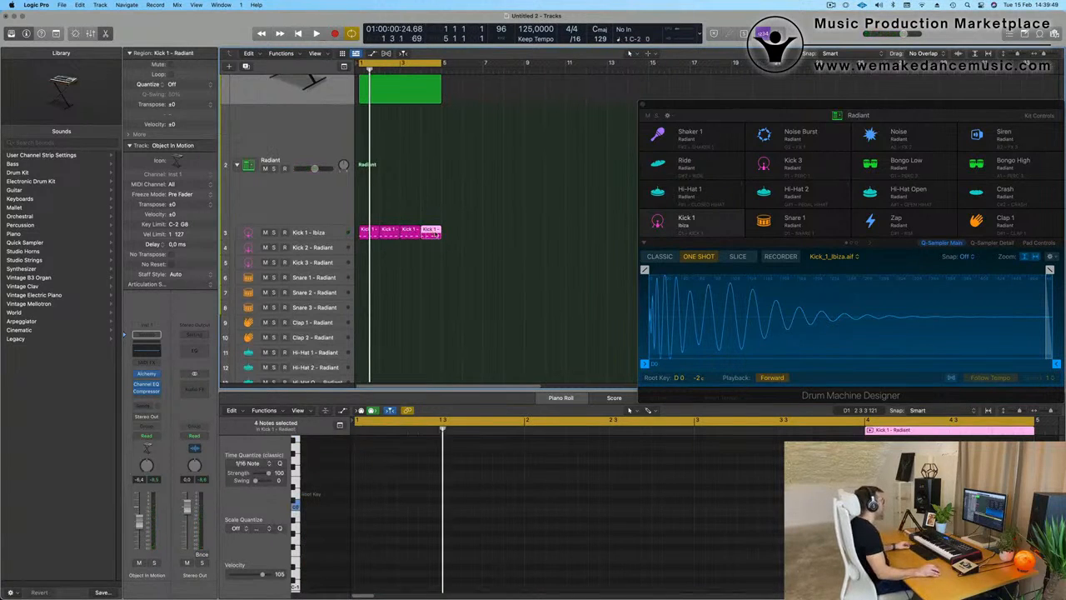
{"action": "left_click_drag", "start_coordinate": [431, 231], "coordinate": [368, 198]}
Step: Raise the four notes in the Hi-Hat 1 region to C2, shift them to the off-beats, and audition the pattern
{"action": "left_click_drag", "start_coordinate": [366, 484], "coordinate": [563, 544]}
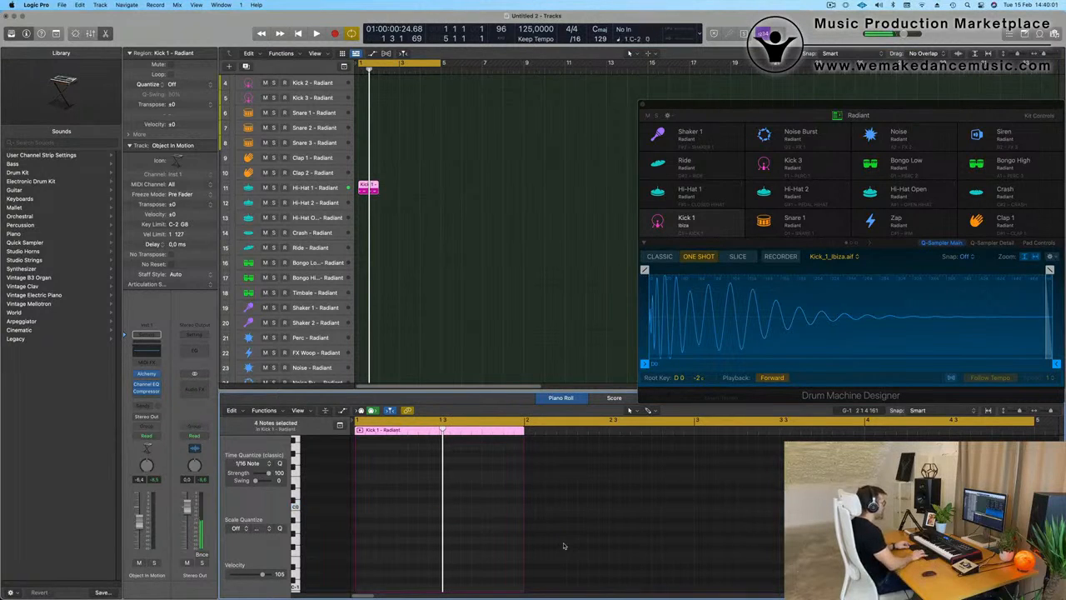
{"action": "key", "text": "space"}
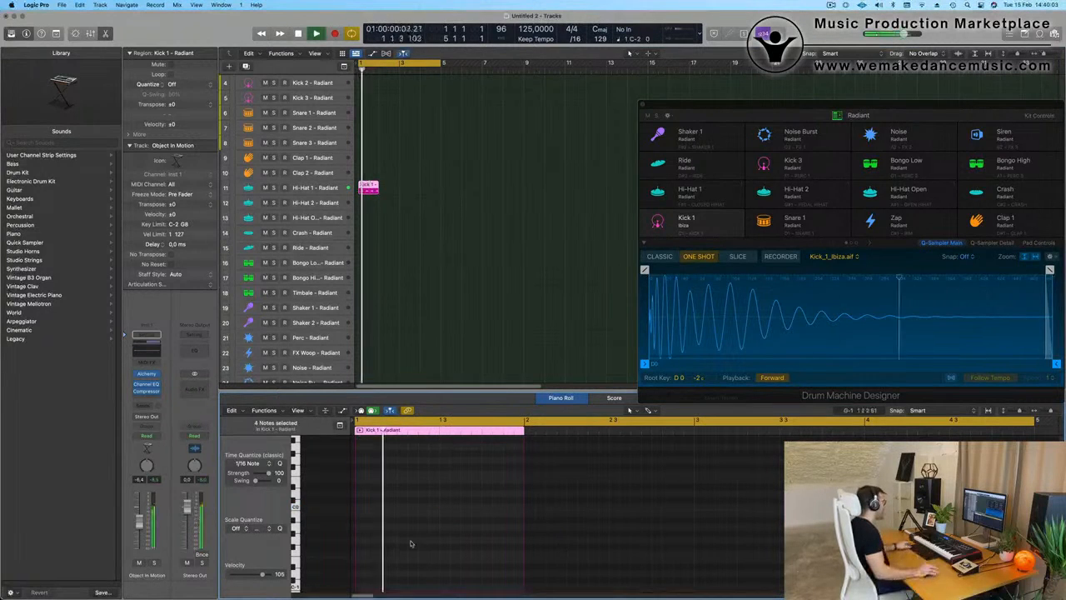
{"action": "scroll", "coordinate": [402, 482], "scroll_direction": "up", "scroll_amount": 5}
{"action": "key", "text": "space"}
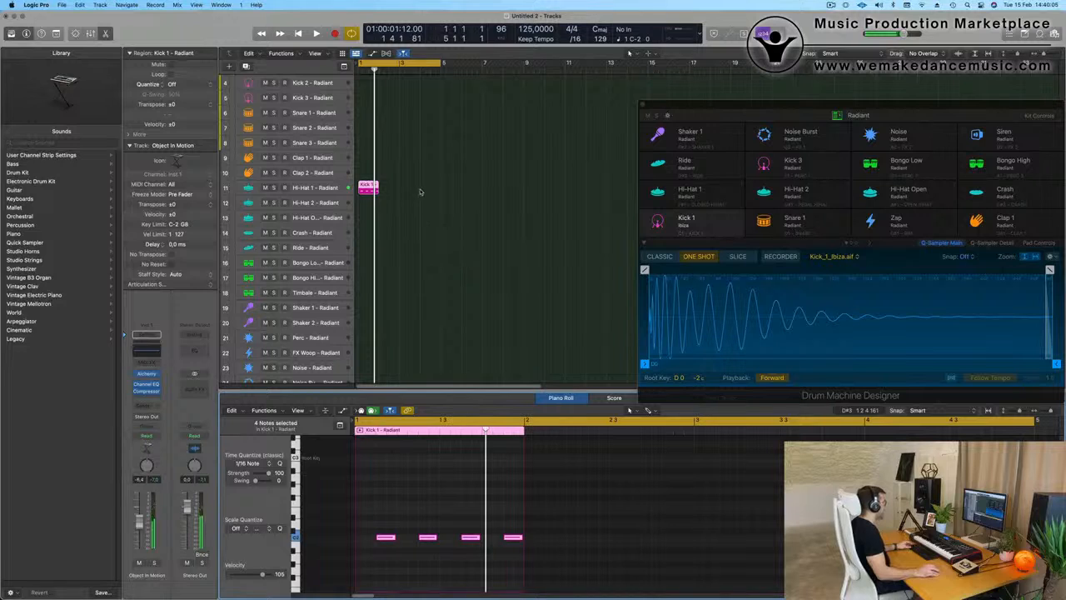
Step: Repeat the Hi-Hat 1 region three times to fill bars 1 to 4 and lower the track's volume to about -16 dB
{"action": "left_click_drag", "start_coordinate": [421, 192], "coordinate": [370, 201]}
{"action": "key", "text": "super+r"}
{"action": "key", "text": "super+r"}
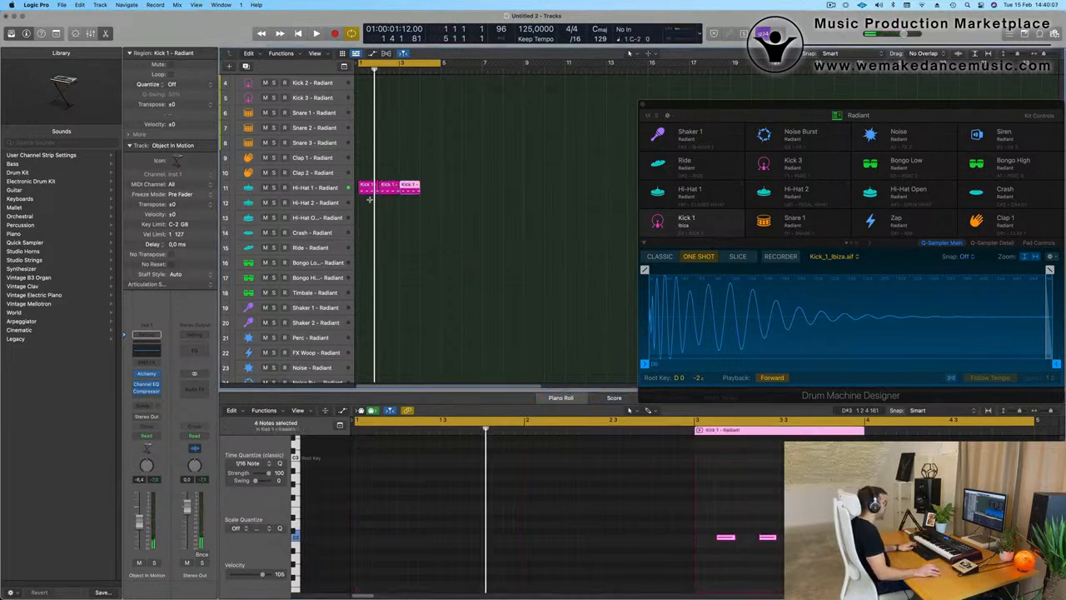
{"action": "key", "text": "super+r"}
{"action": "left_click", "coordinate": [309, 188]}
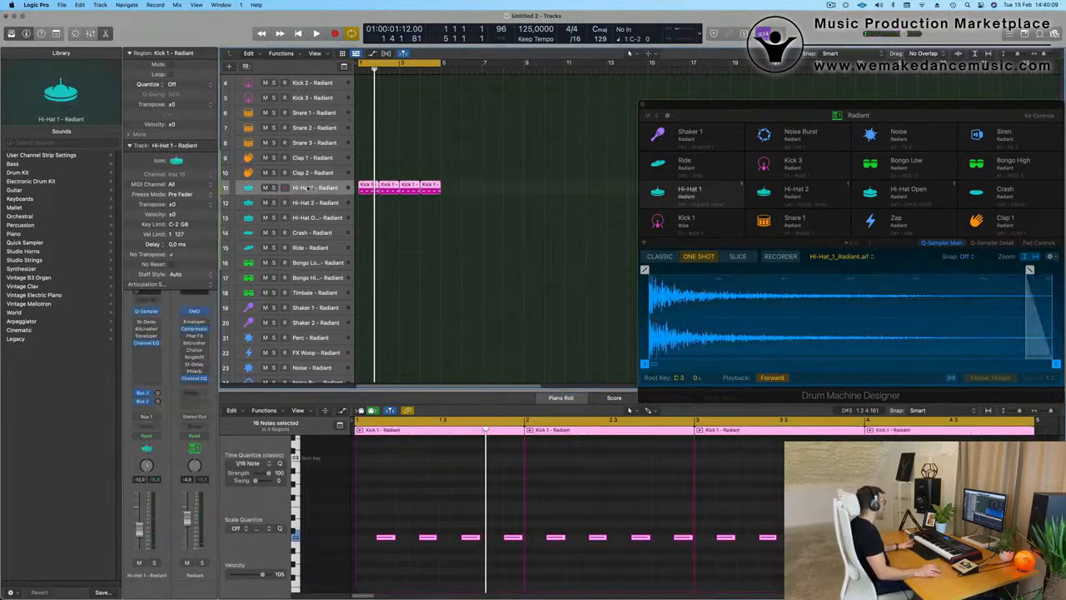
{"action": "key", "text": "space"}
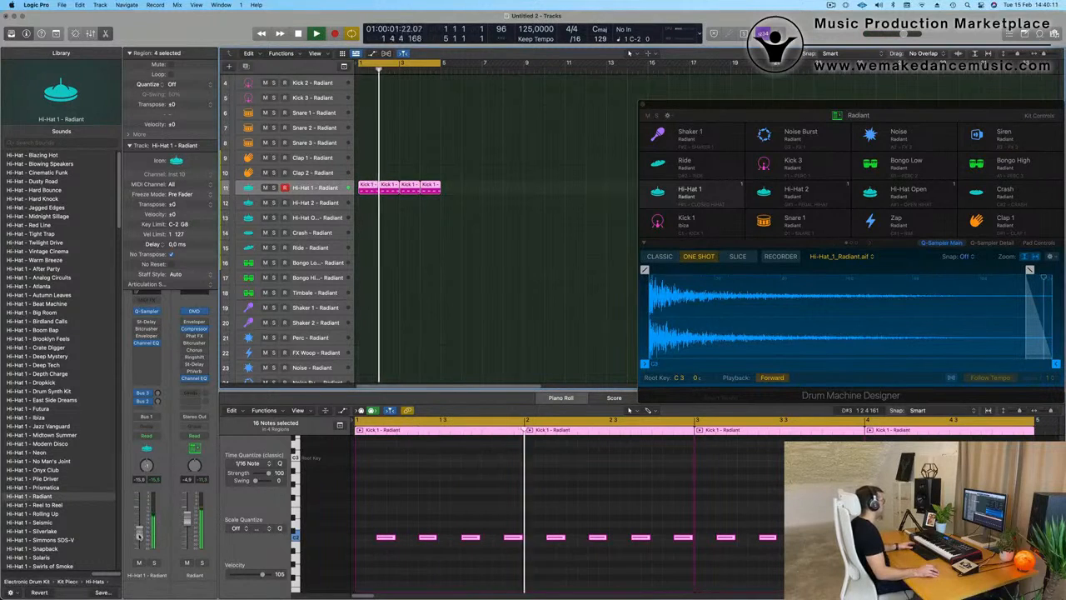
Step: Copy the first Hi-Hat 1 region to the Hi-Hat 2 track, then raise its four notes to C3 and shorten them
{"action": "scroll", "coordinate": [428, 225], "scroll_direction": "down", "scroll_amount": 2}
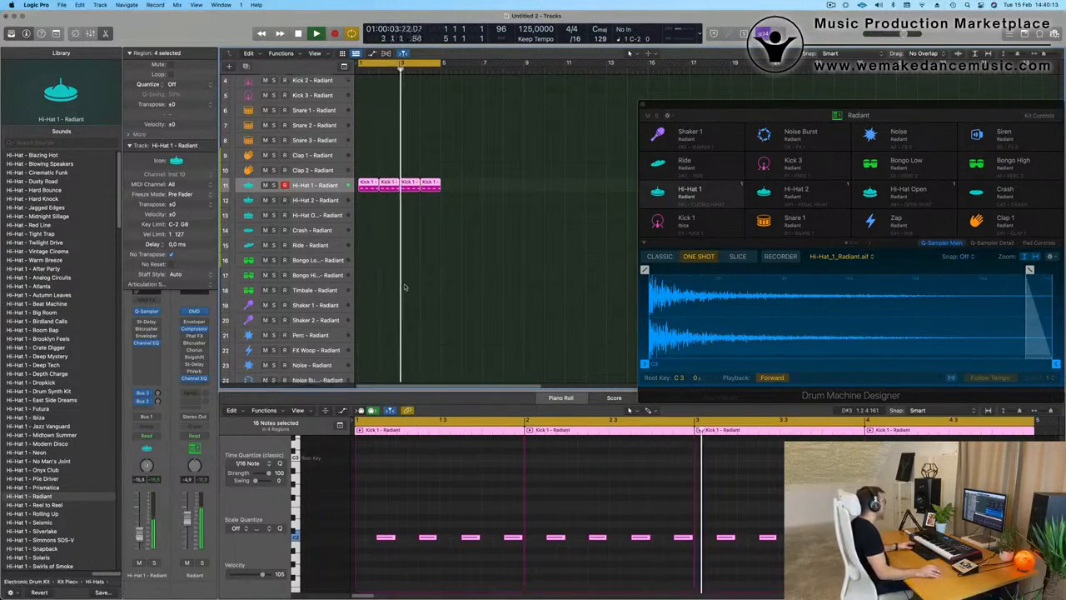
{"action": "left_click", "coordinate": [376, 138]}
{"action": "left_click", "coordinate": [372, 159]}
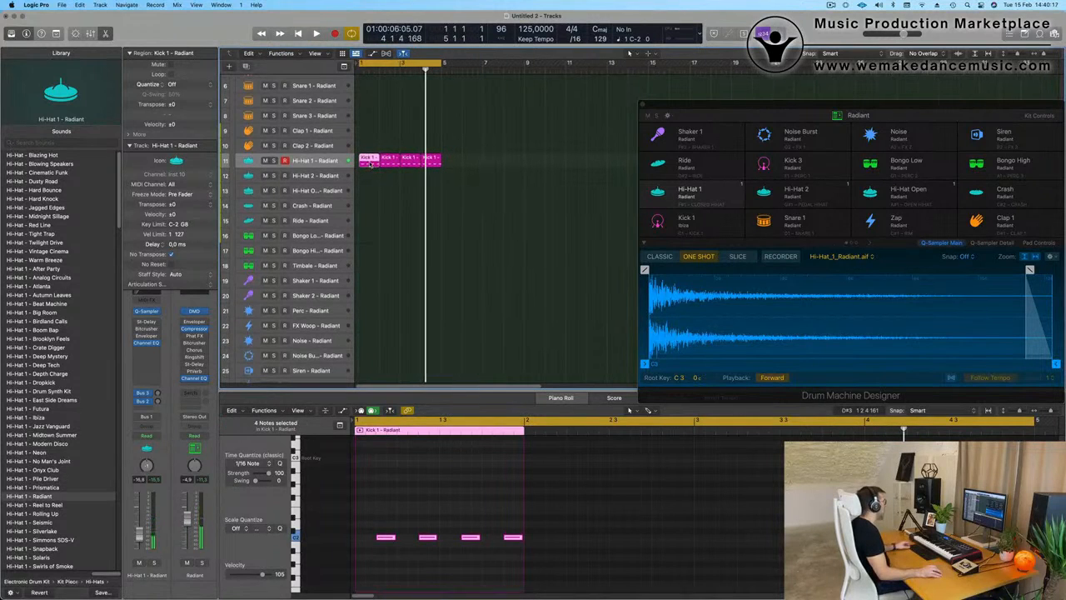
{"action": "left_click_drag", "start_coordinate": [368, 163], "coordinate": [368, 178]}
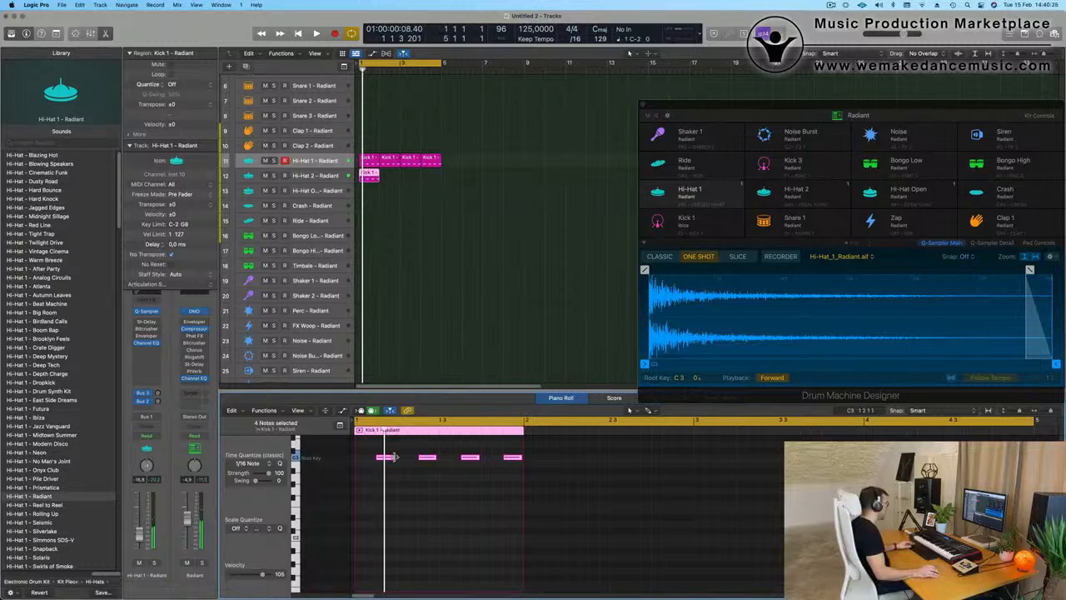
{"action": "left_click_drag", "start_coordinate": [391, 457], "coordinate": [379, 460]}
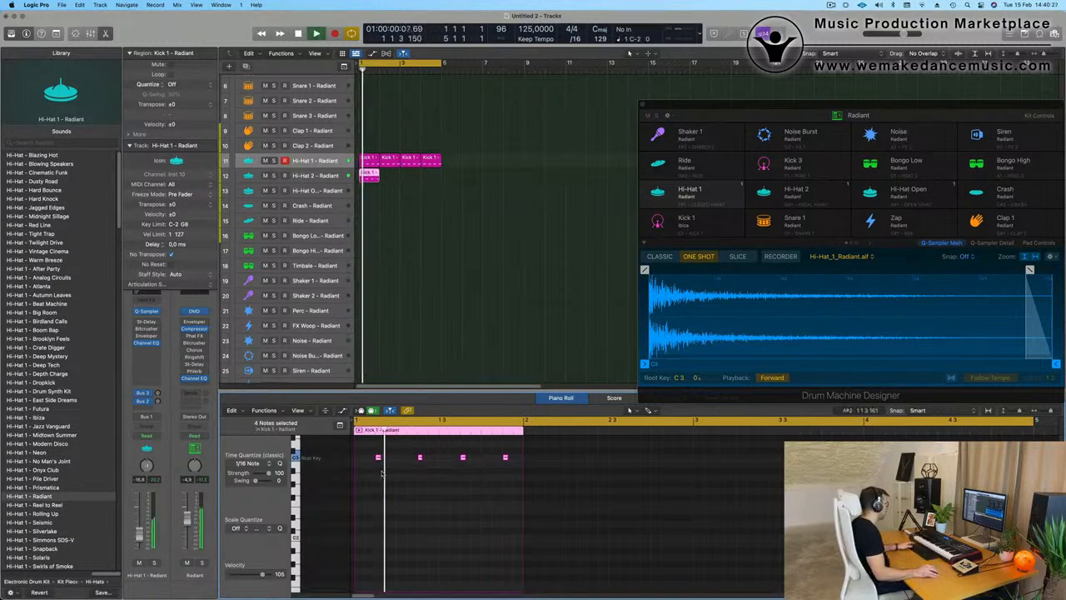
Step: Shorten the Hi-Hat 2 sample in Drum Machine Designer to a sample end of 0.04 s during playback
{"action": "left_click_drag", "start_coordinate": [883, 100], "coordinate": [728, 80]}
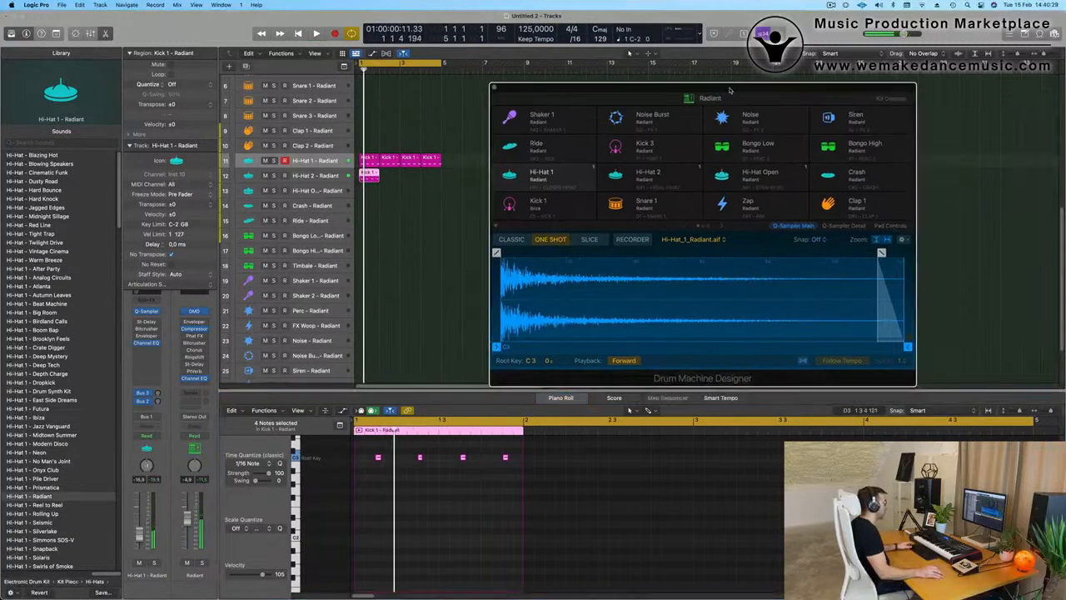
{"action": "key", "text": "space"}
{"action": "left_click", "coordinate": [320, 176]}
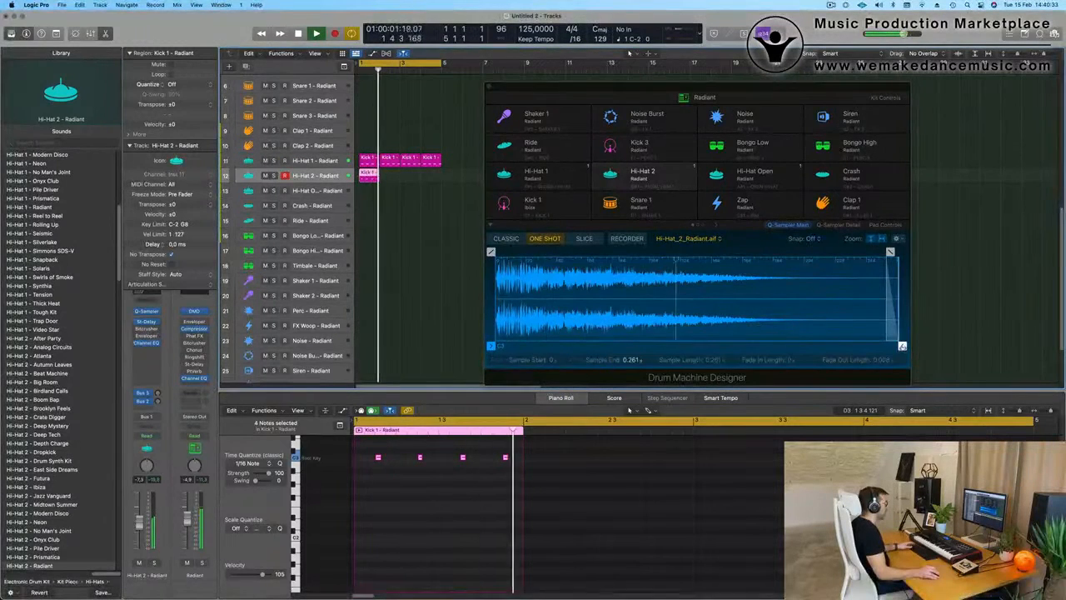
{"action": "left_click_drag", "start_coordinate": [904, 348], "coordinate": [579, 356]}
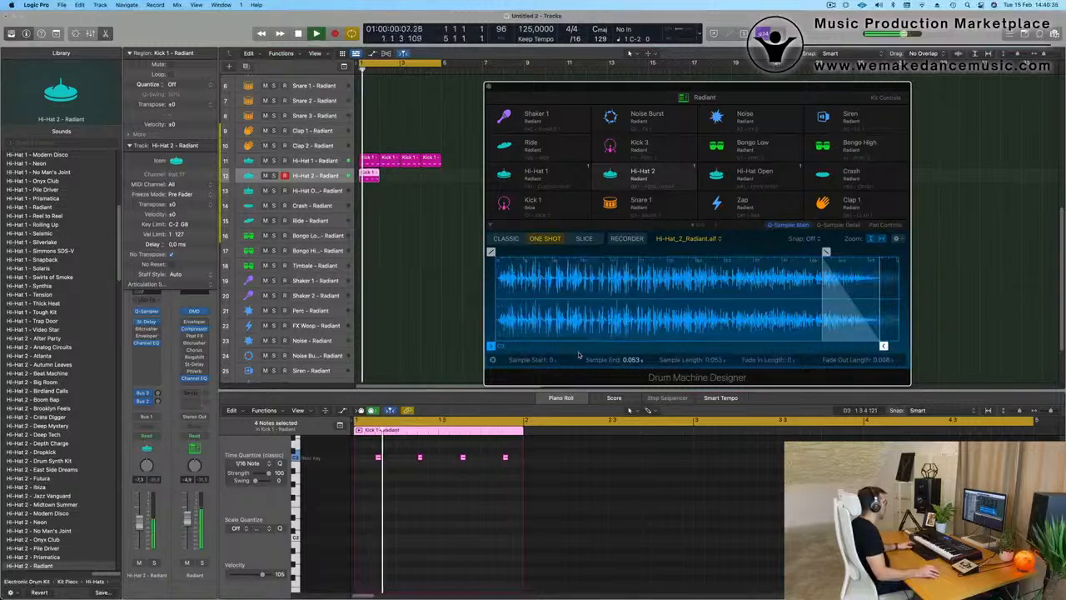
{"action": "left_click_drag", "start_coordinate": [883, 345], "coordinate": [786, 346]}
{"action": "key", "text": "space"}
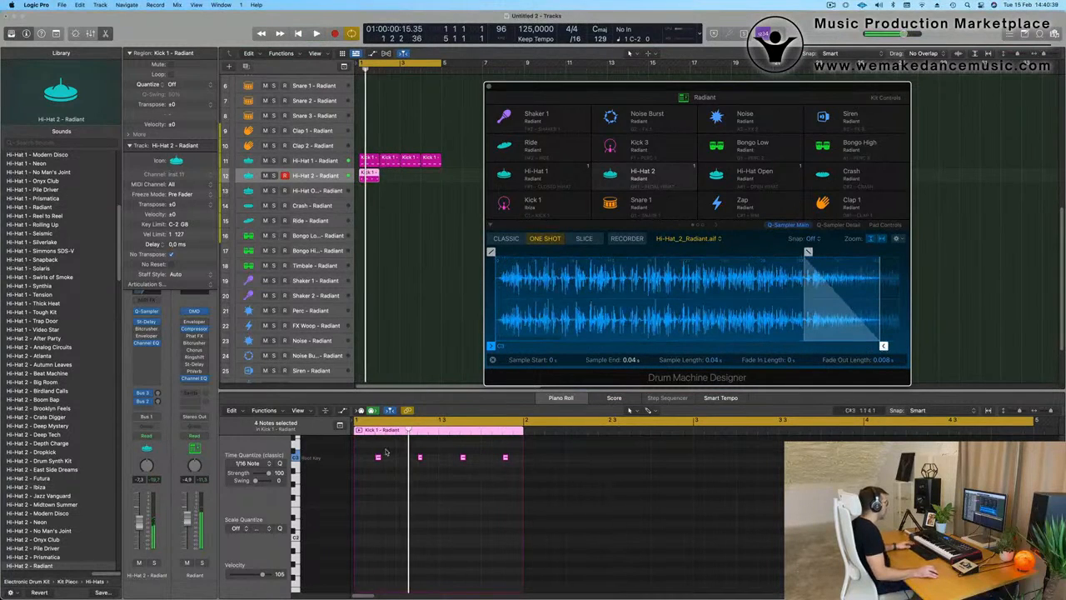
Step: Duplicate the Hi-Hat 2 notes onto the first, second and fourth sixteenths of every beat, and repeat the region through bar 4
{"action": "left_click_drag", "start_coordinate": [364, 450], "coordinate": [536, 476]}
{"action": "scroll", "coordinate": [445, 489], "scroll_direction": "up", "scroll_amount": 2}
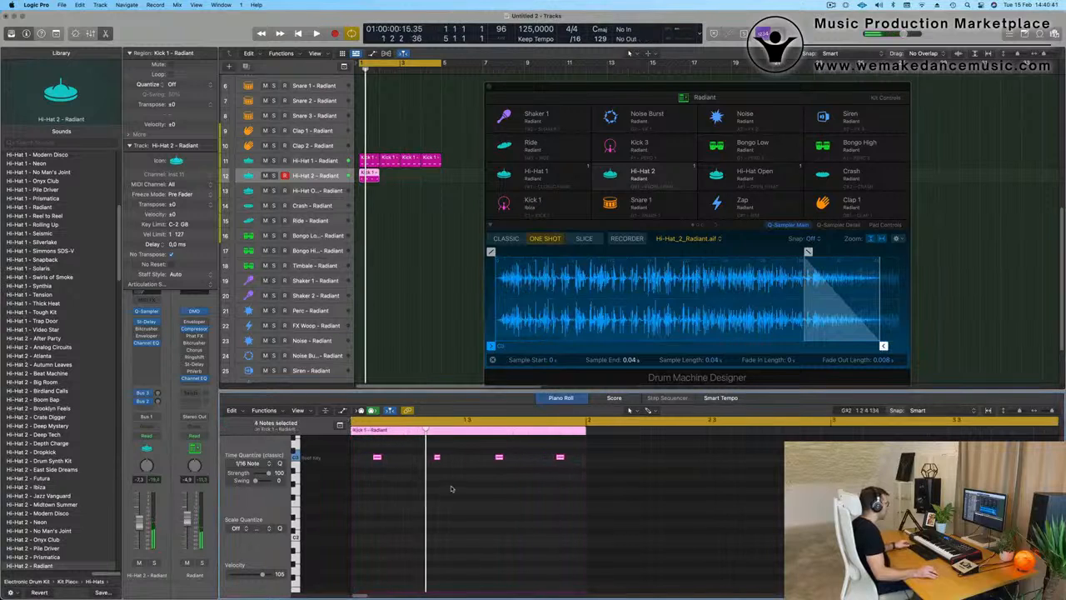
{"action": "mouse_move", "coordinate": [390, 457]}
{"action": "left_mouse_down"}
{"action": "mouse_move", "coordinate": [359, 457]}
{"action": "mouse_move", "coordinate": [406, 465]}
{"action": "left_mouse_up"}
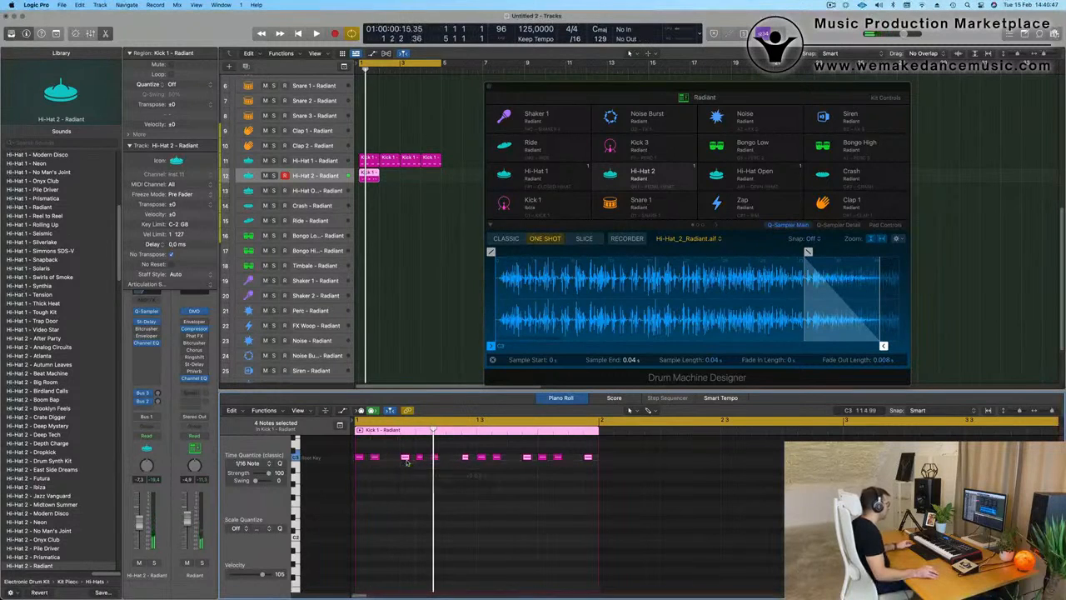
{"action": "key", "text": "space"}
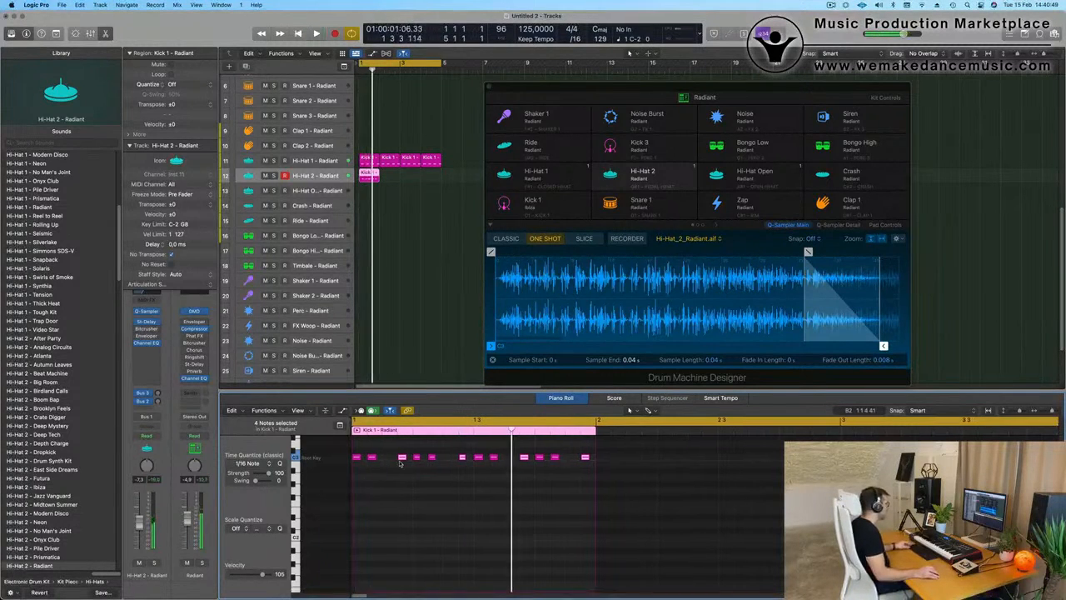
{"action": "left_click_drag", "start_coordinate": [402, 460], "coordinate": [388, 466]}
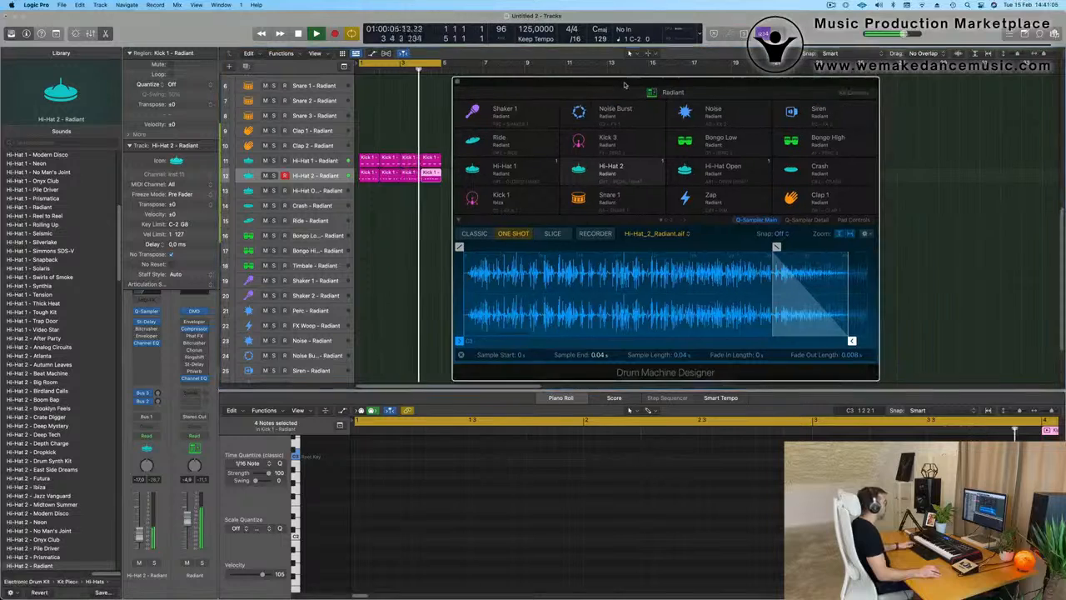
Step: Lower the Hi-Hat 2 track's volume to about -23.5 dB and hide the Drum Machine Designer window
{"action": "mouse_move", "coordinate": [654, 89]}
{"action": "left_mouse_down"}
{"action": "mouse_move", "coordinate": [627, 89]}
{"action": "mouse_move", "coordinate": [665, 90]}
{"action": "left_mouse_up"}
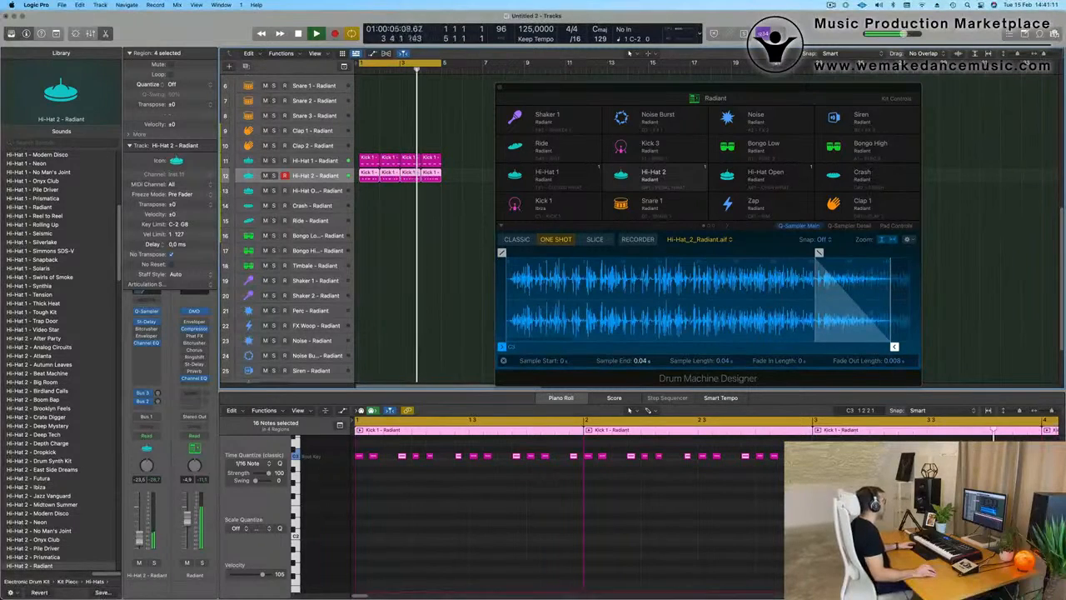
{"action": "key", "text": "v"}
Step: Copy the first Kick 1 region to the Snare 1 track, keeping only the notes on beats 2 and 4 and transposing them up
{"action": "scroll", "coordinate": [393, 156], "scroll_direction": "up", "scroll_amount": 5}
{"action": "left_click", "coordinate": [376, 164]}
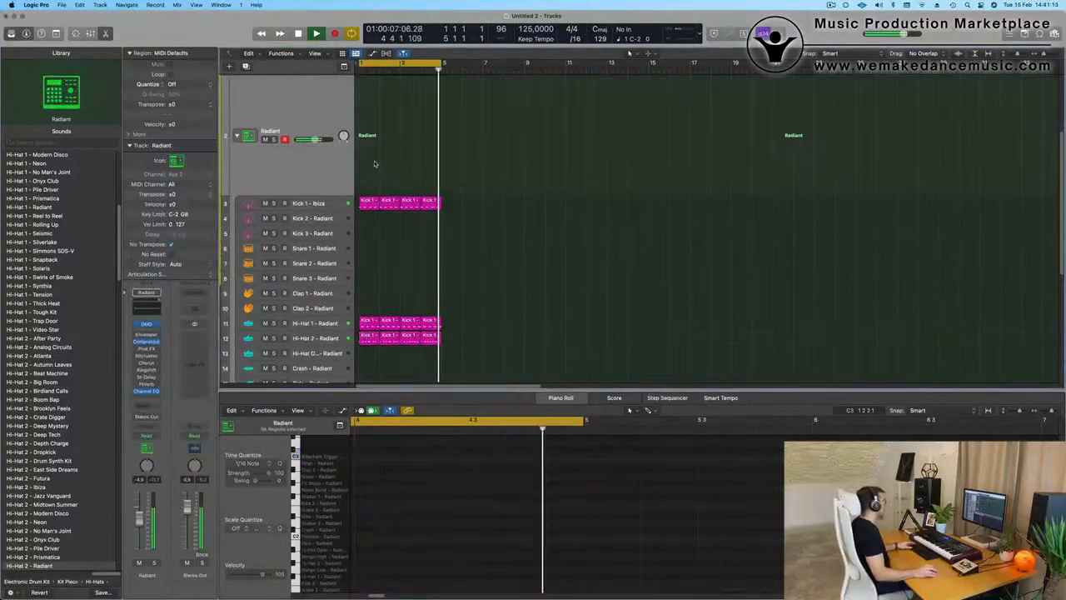
{"action": "scroll", "coordinate": [396, 249], "scroll_direction": "down", "scroll_amount": 2}
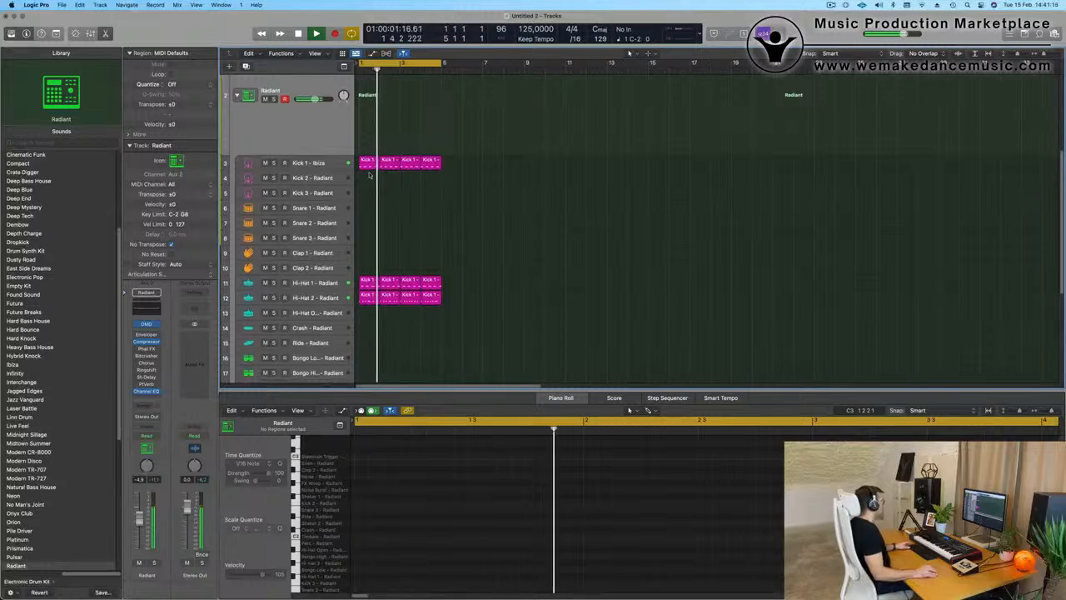
{"action": "left_click_drag", "start_coordinate": [367, 163], "coordinate": [369, 219]}
{"action": "left_click", "coordinate": [368, 505]}
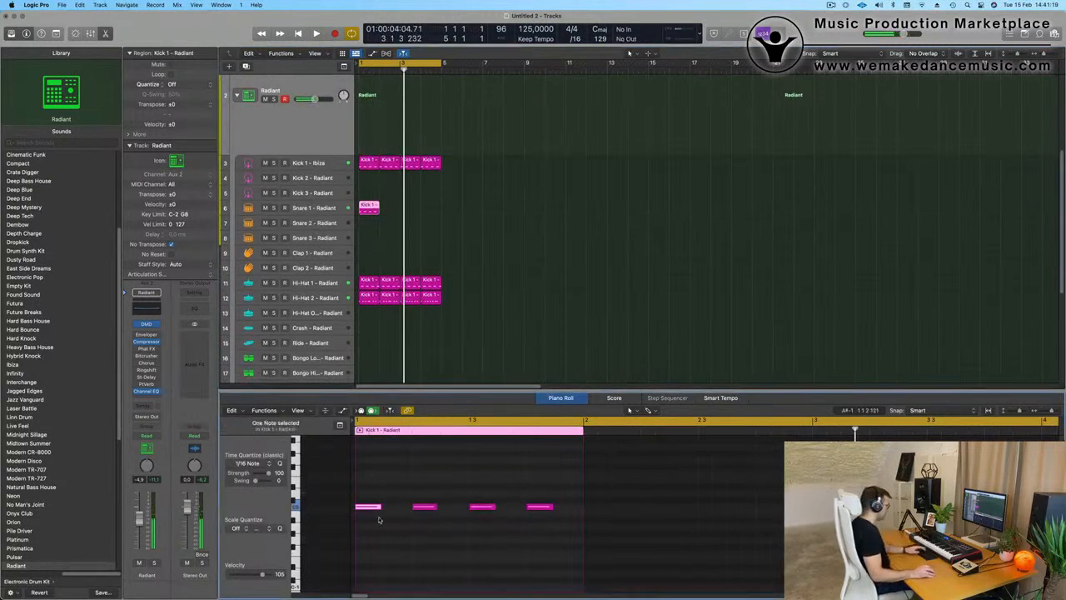
{"action": "left_click_drag", "start_coordinate": [423, 494], "coordinate": [565, 556]}
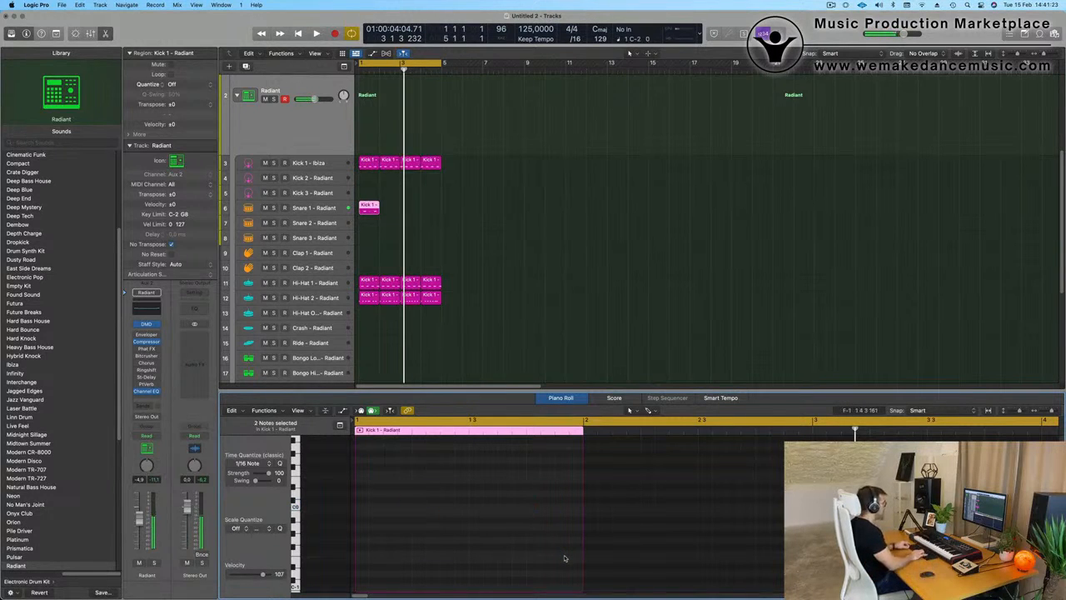
Step: Repeat the Snare 1 region three times to fill bars 1 to 4 and set the track's volume to -15.2 dB
{"action": "left_click_drag", "start_coordinate": [493, 206], "coordinate": [331, 223]}
{"action": "key", "text": "super+r"}
{"action": "key", "text": "super+r"}
{"action": "key", "text": "super+r"}
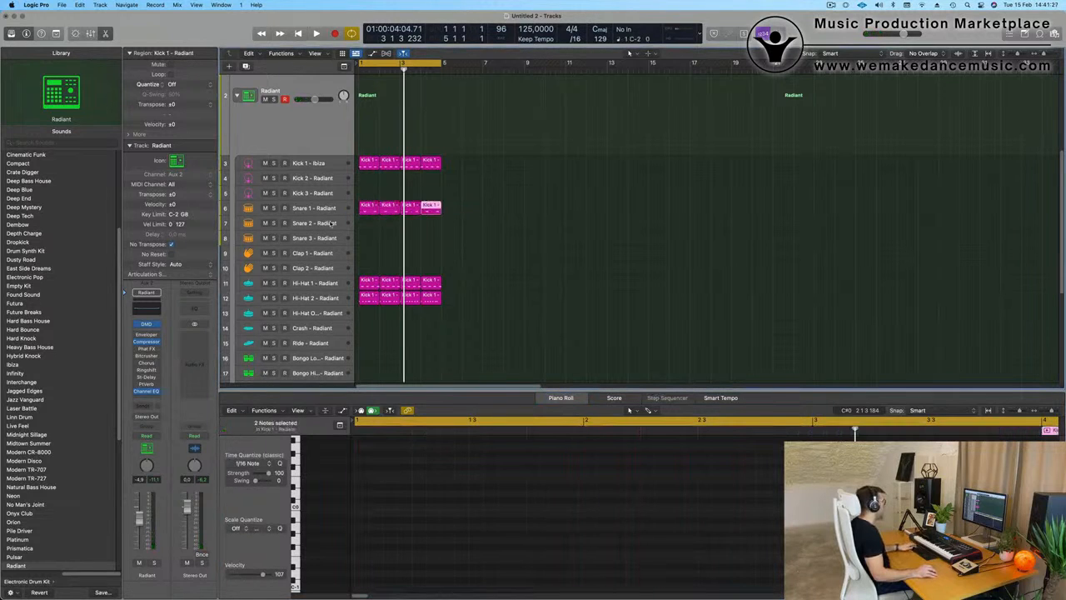
{"action": "key", "text": "space"}
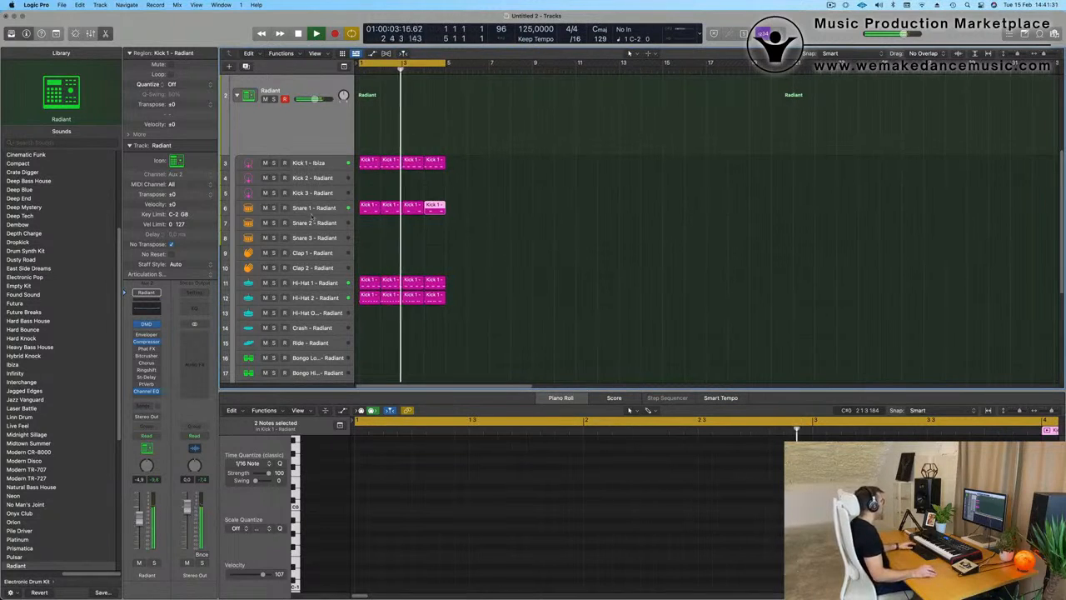
{"action": "left_click", "coordinate": [314, 207]}
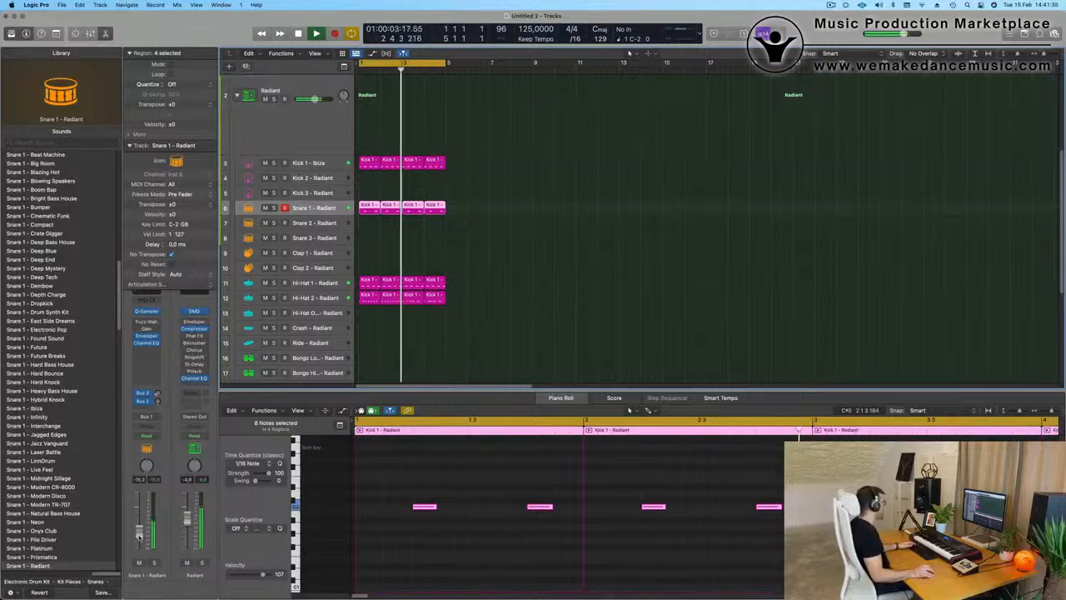
Step: Copy the first Hi-Hat 2 region to bar 1 of the Bongo High track and select that track
{"action": "scroll", "coordinate": [446, 308], "scroll_direction": "down", "scroll_amount": 2}
{"action": "scroll", "coordinate": [442, 250], "scroll_direction": "down", "scroll_amount": 5}
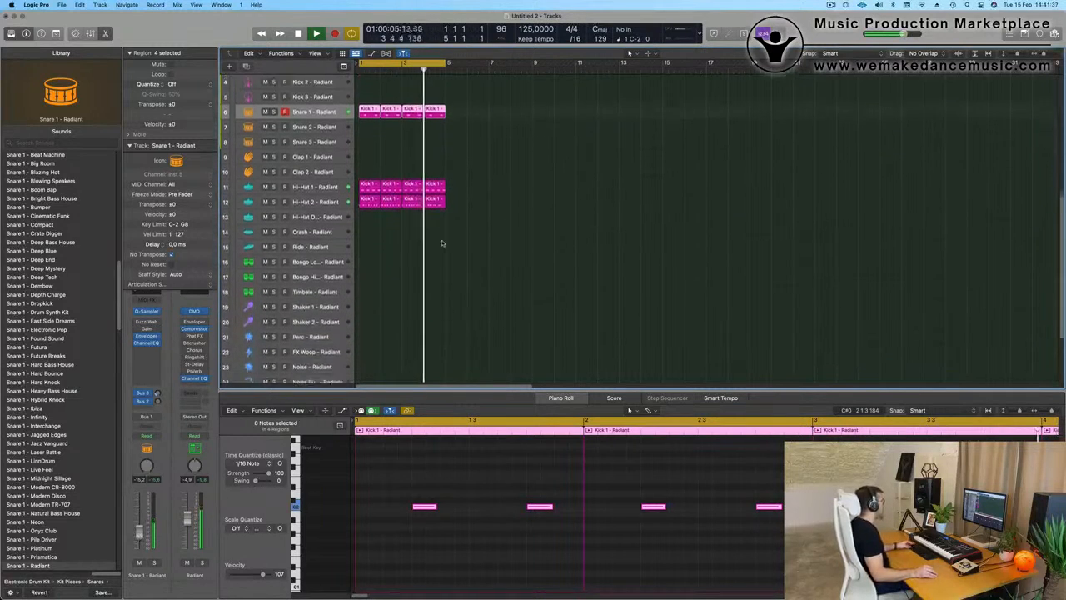
{"action": "left_click", "coordinate": [373, 175]}
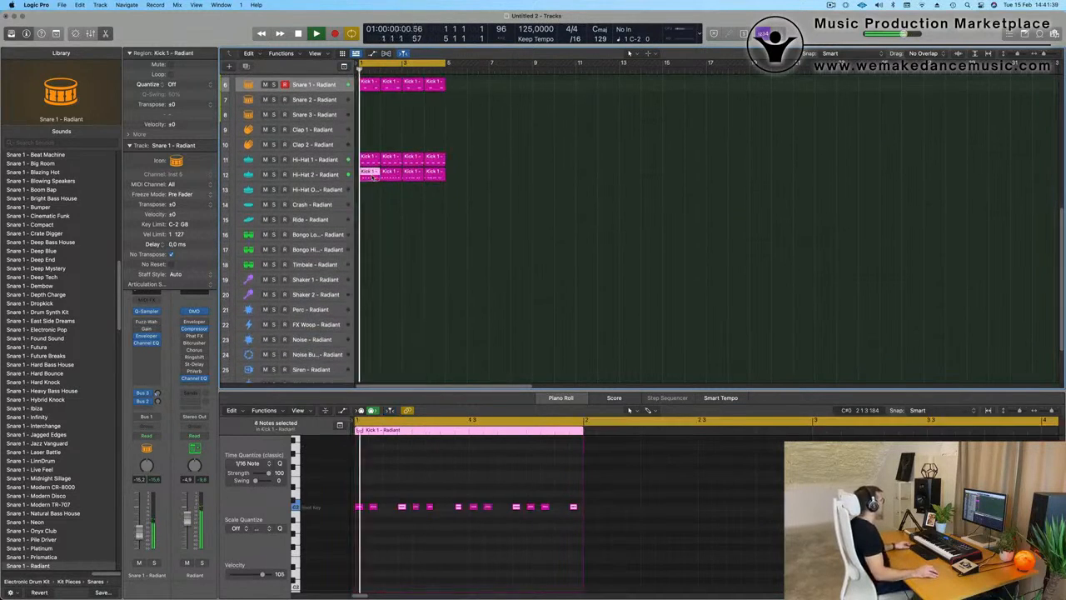
{"action": "left_click_drag", "start_coordinate": [373, 175], "coordinate": [372, 248]}
{"action": "left_click", "coordinate": [326, 249]}
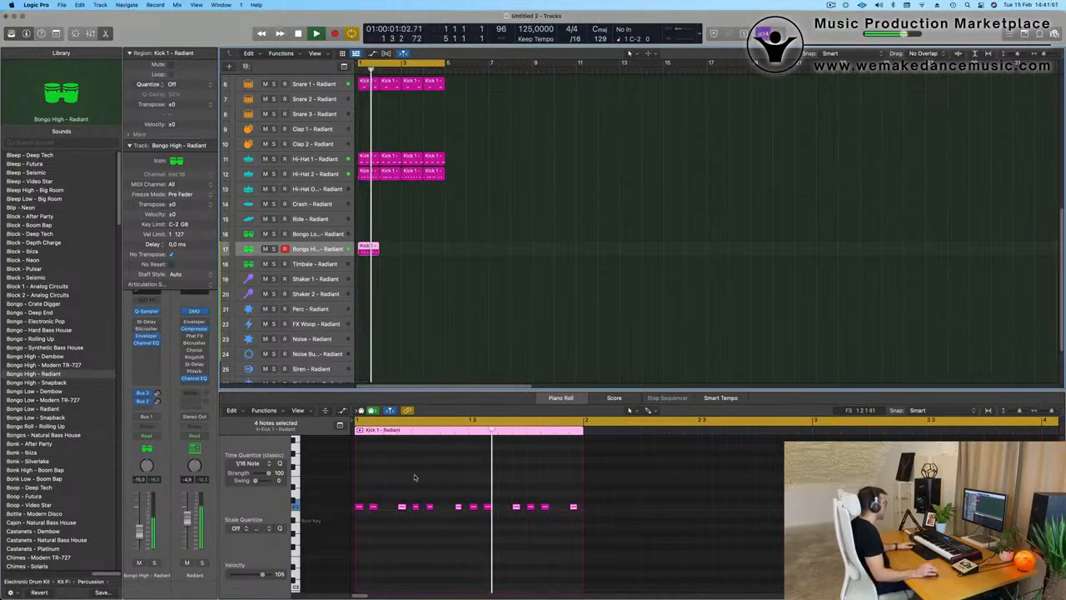
Step: Delete the two Bongo High notes on the first and second sixteenths of beat 2, and audition the pattern
{"action": "left_click", "coordinate": [429, 506]}
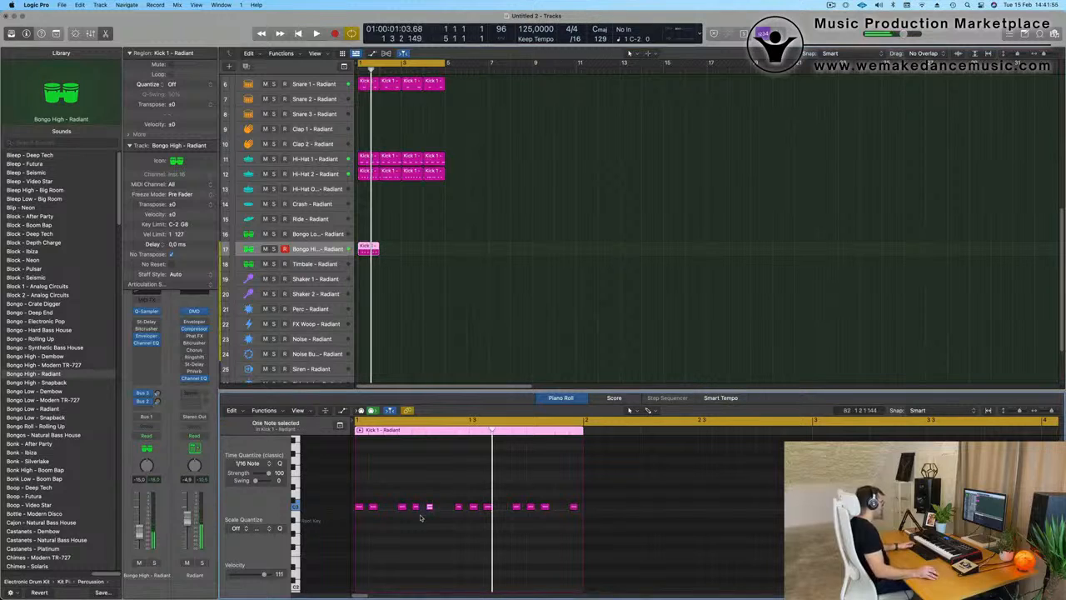
{"action": "key", "text": "Delete"}
{"action": "key", "text": "space"}
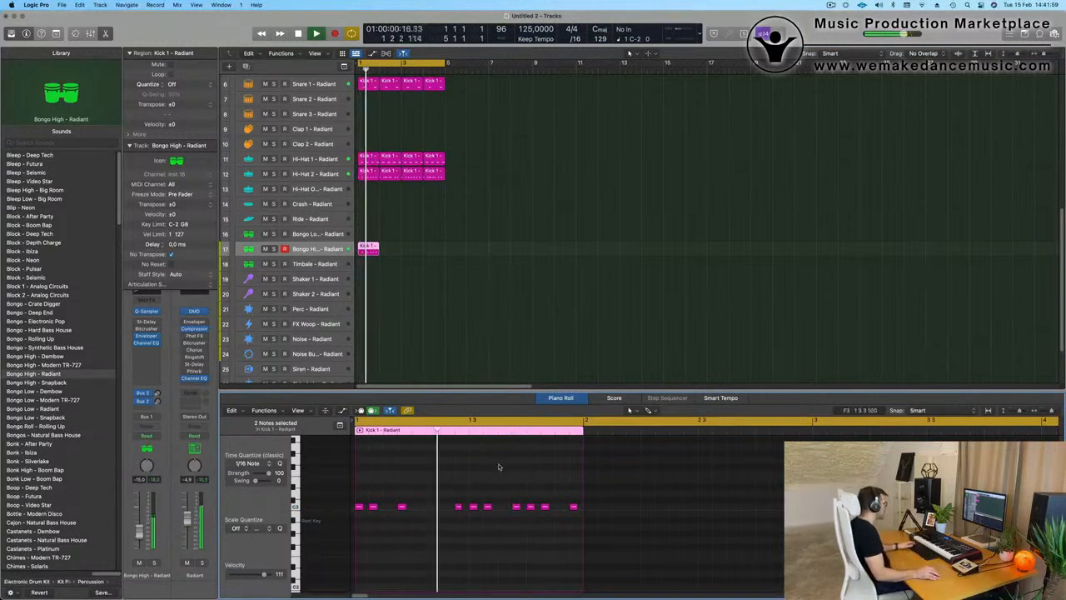
{"action": "key", "text": "space"}
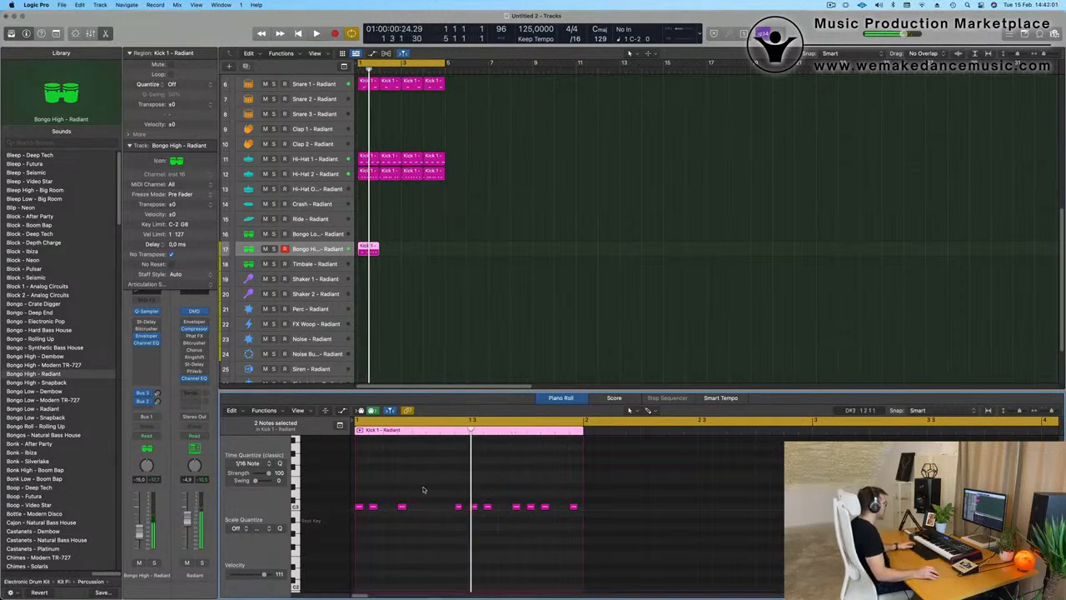
Step: Delete the Bongo High notes from the end of beat 2 onward and repeat the region three times to fill bars 1 to 4
{"action": "left_click_drag", "start_coordinate": [423, 489], "coordinate": [648, 554]}
{"action": "key", "text": "space"}
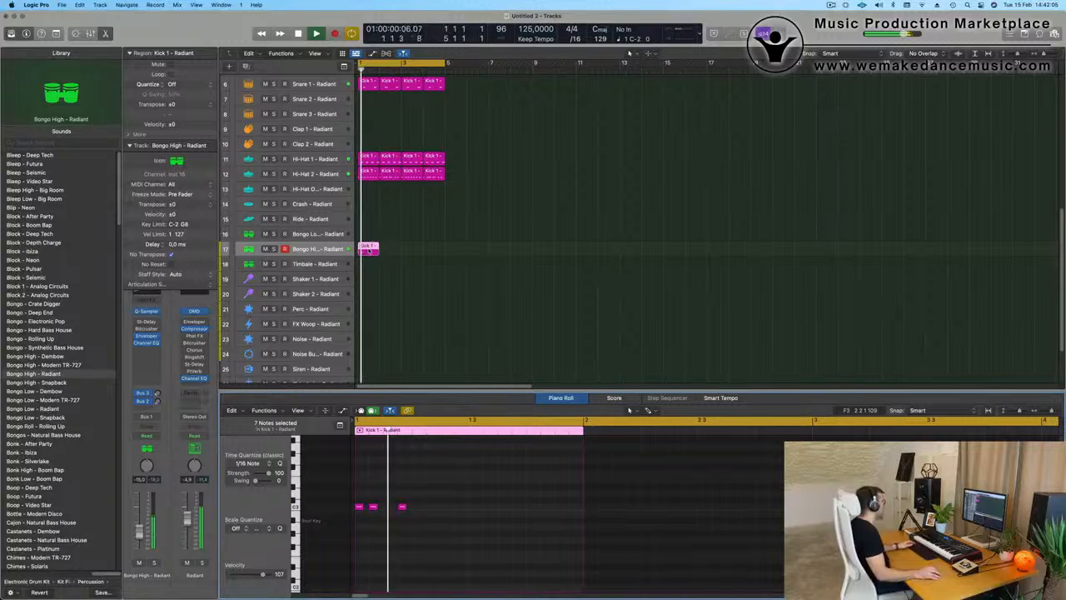
{"action": "left_click", "coordinate": [367, 248]}
{"action": "key", "text": "super+r"}
{"action": "key", "text": "super+r"}
{"action": "key", "text": "super+r"}
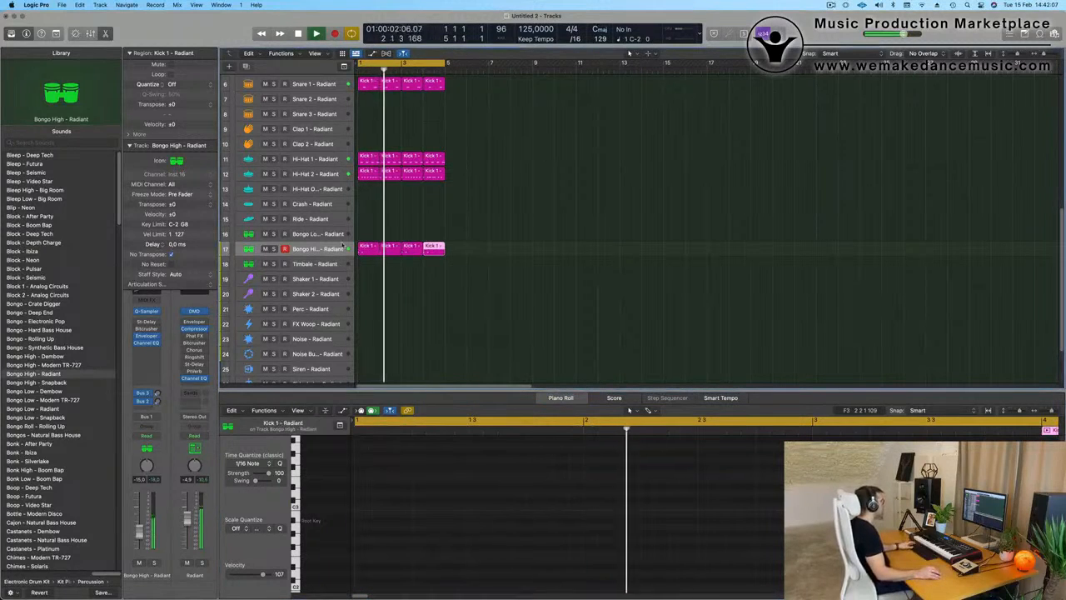
{"action": "left_click", "coordinate": [324, 249]}
{"action": "left_click", "coordinate": [485, 288]}
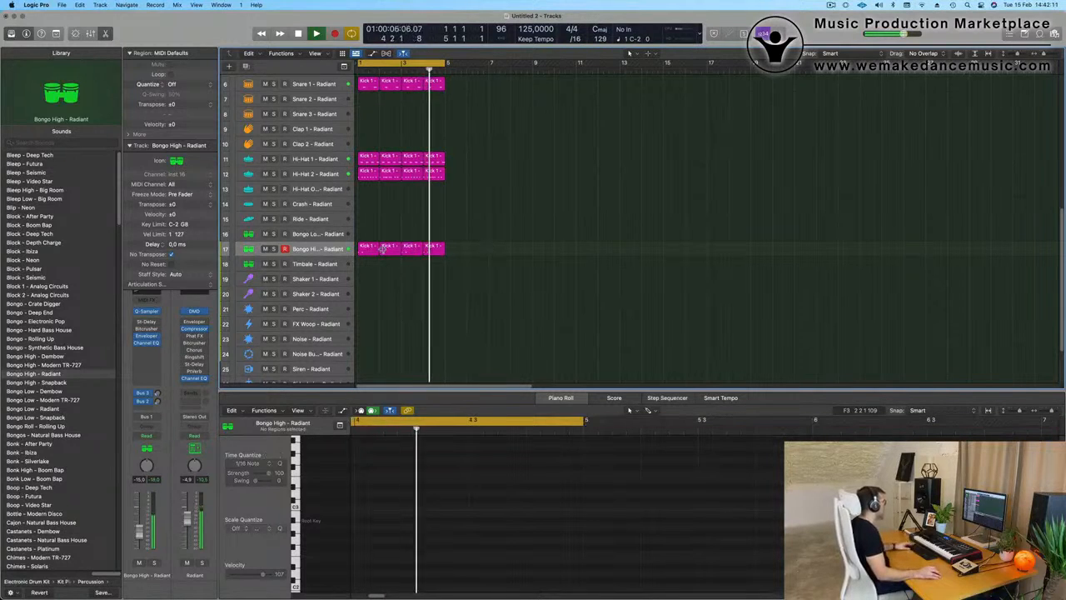
Step: Copy the first Bongo High region to bar 1 of the Perc track, keeping only the notes on beat 3's second sixteenth and beat 4
{"action": "left_click_drag", "start_coordinate": [365, 248], "coordinate": [364, 309]}
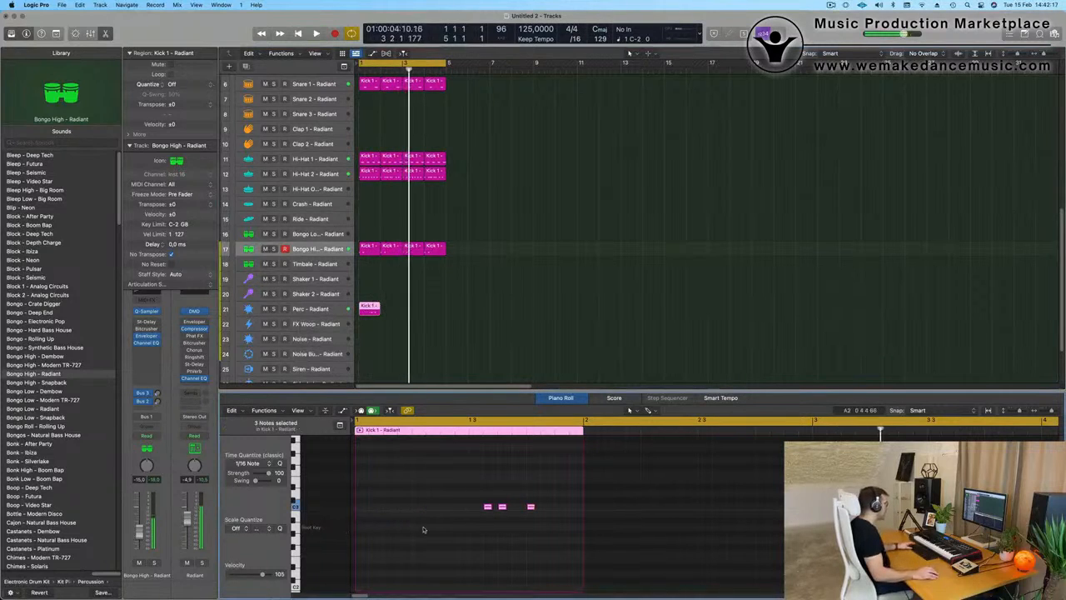
{"action": "left_click", "coordinate": [503, 507]}
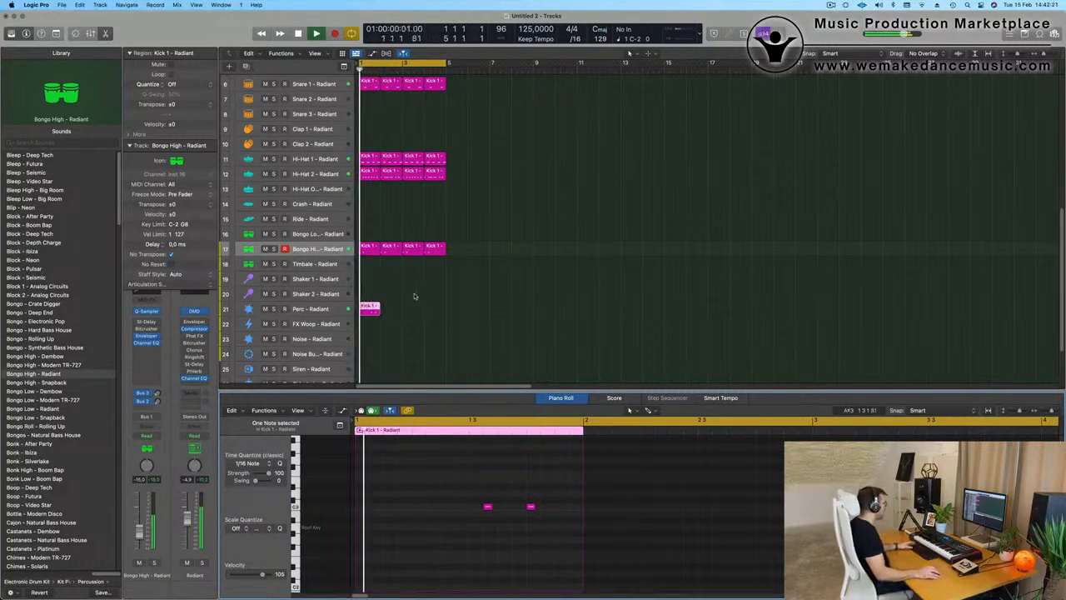
Step: Repeat the Perc region three times to fill bars 1 to 4 and select the Perc track
{"action": "left_click_drag", "start_coordinate": [411, 301], "coordinate": [377, 315]}
{"action": "key", "text": "super+r"}
{"action": "key", "text": "super+r"}
{"action": "key", "text": "super+r"}
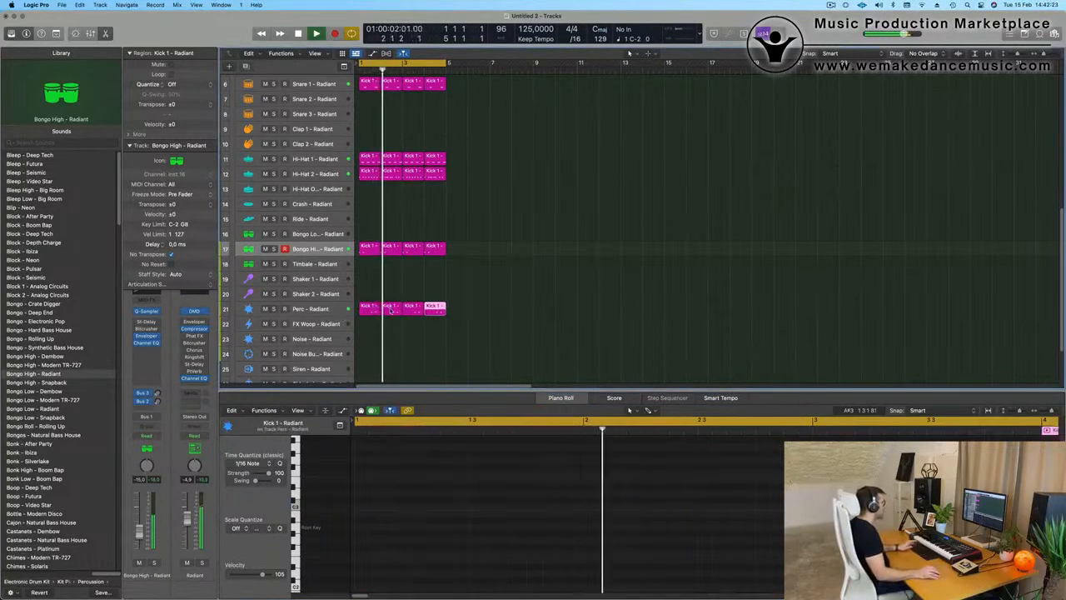
{"action": "left_click", "coordinate": [400, 300]}
{"action": "left_click", "coordinate": [333, 308]}
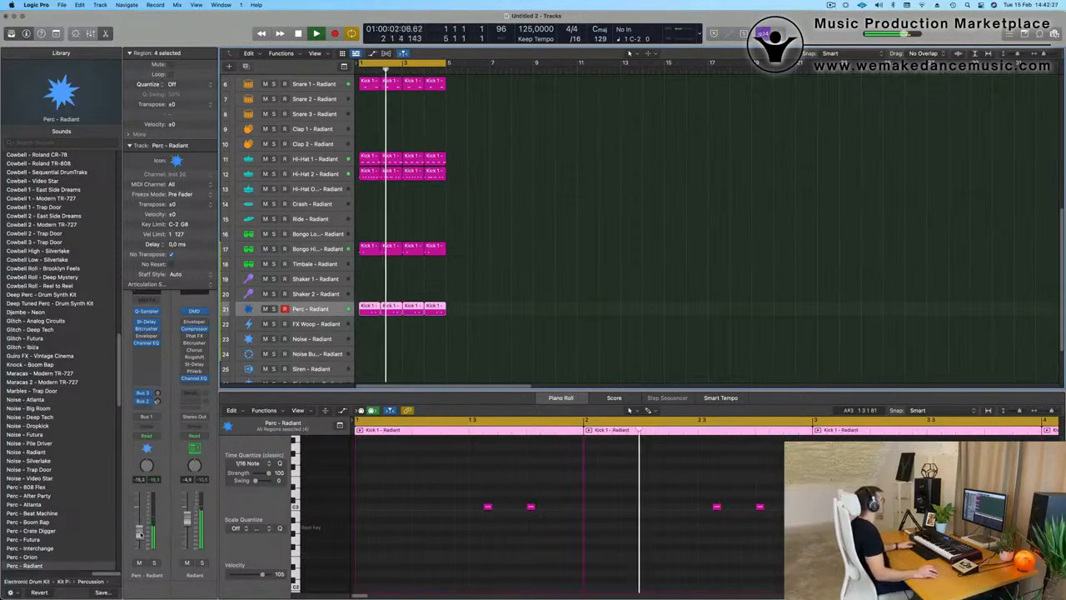
Step: Add a new track with duplicate settings of the Object In Motion synth track
{"action": "scroll", "coordinate": [473, 293], "scroll_direction": "up", "scroll_amount": 4}
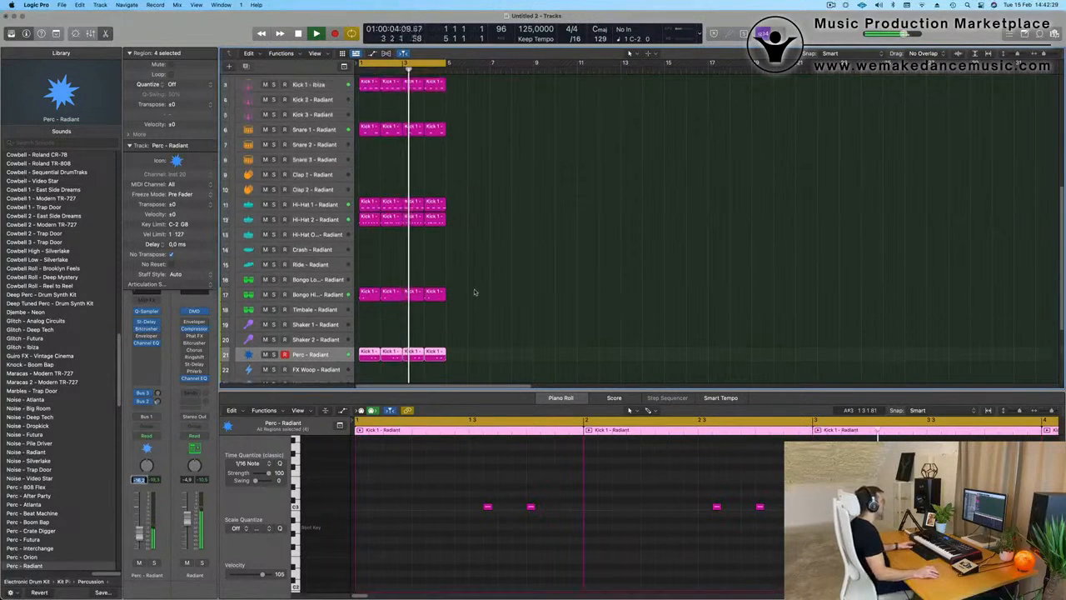
{"action": "scroll", "coordinate": [474, 290], "scroll_direction": "right", "scroll_amount": 3}
{"action": "scroll", "coordinate": [483, 284], "scroll_direction": "down", "scroll_amount": 2}
{"action": "scroll", "coordinate": [487, 283], "scroll_direction": "down", "scroll_amount": 2}
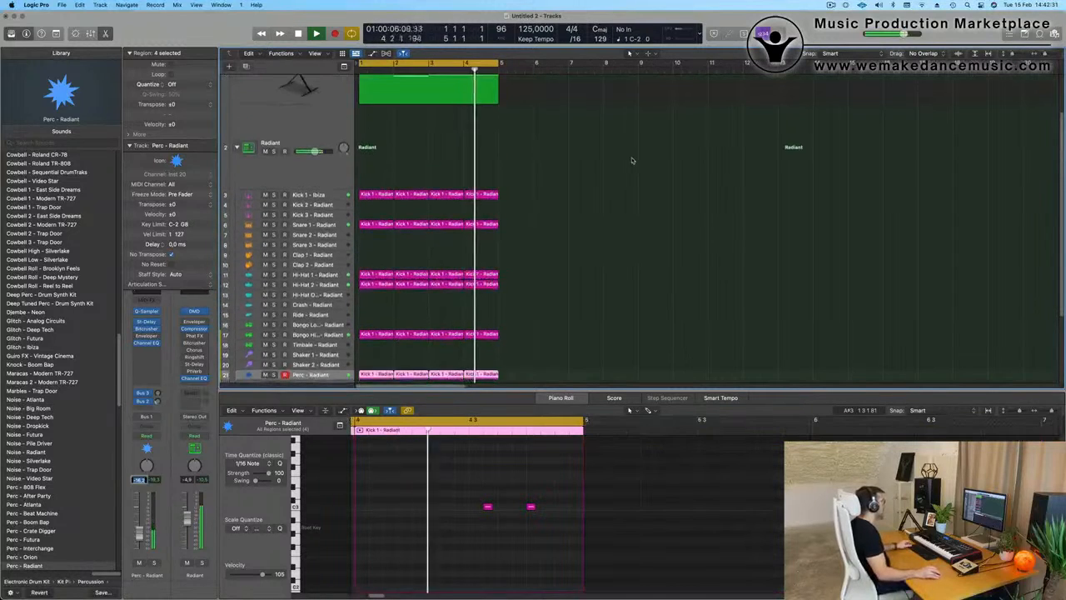
{"action": "scroll", "coordinate": [632, 161], "scroll_direction": "up", "scroll_amount": 3}
{"action": "left_click", "coordinate": [632, 160]}
{"action": "left_click", "coordinate": [258, 118]}
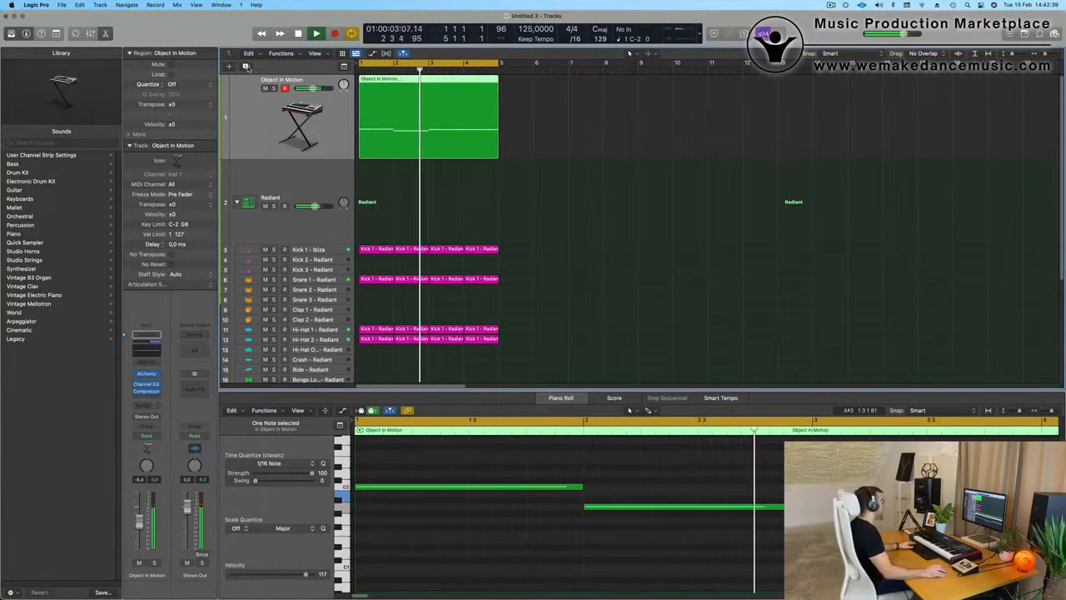
{"action": "key", "text": "super+d"}
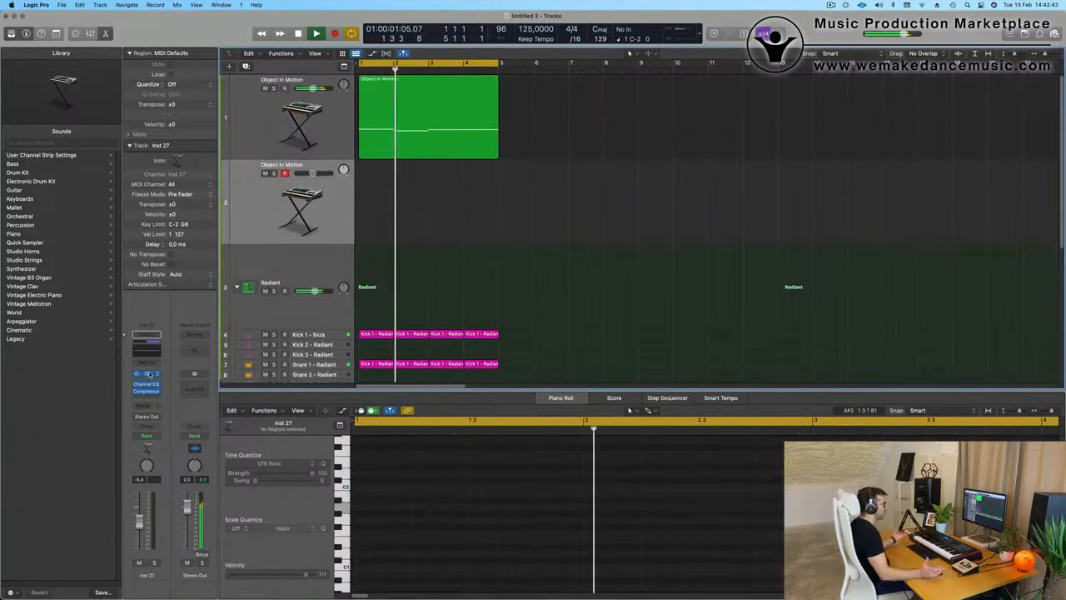
Step: Load the Oblique Structures bass preset Heavy Pulse Bass in the new track's Alchemy and try its Blooming variation
{"action": "left_click", "coordinate": [147, 375]}
{"action": "left_click_drag", "start_coordinate": [458, 116], "coordinate": [385, 13]}
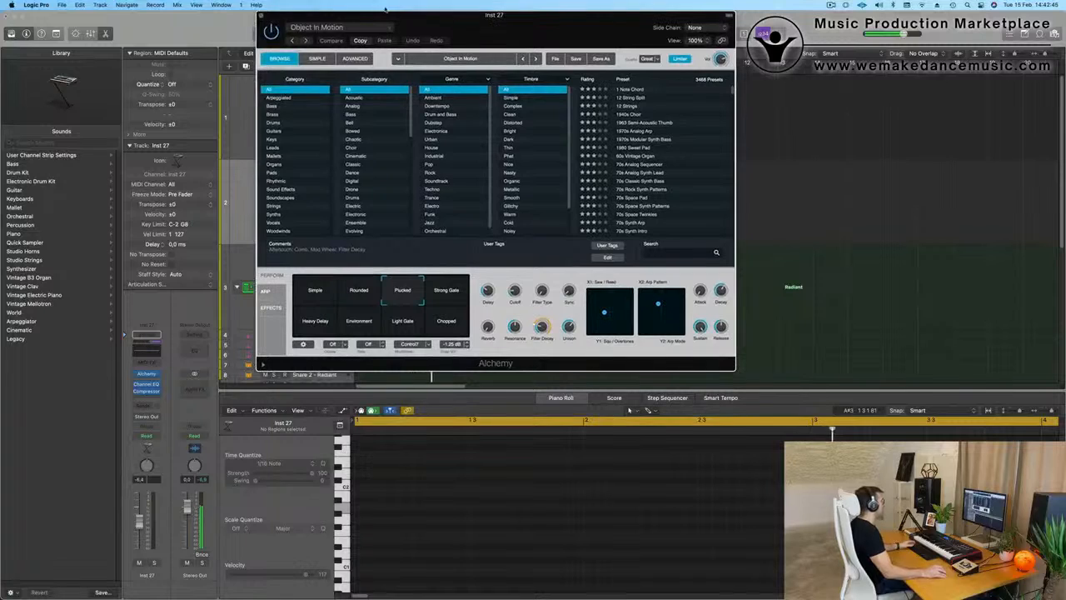
{"action": "left_click", "coordinate": [368, 29]}
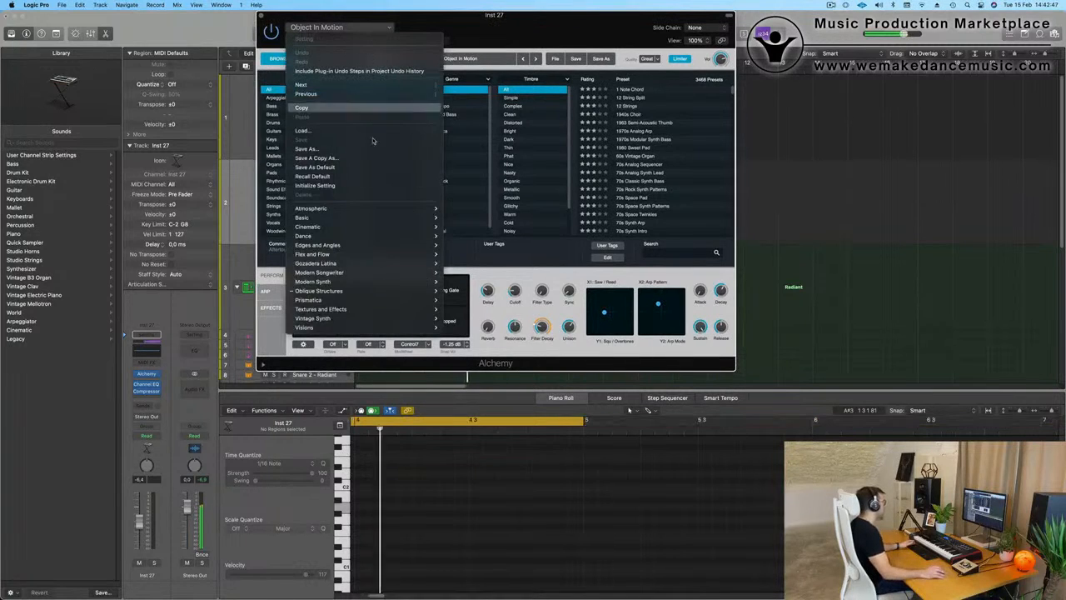
{"action": "mouse_move", "coordinate": [391, 220]}
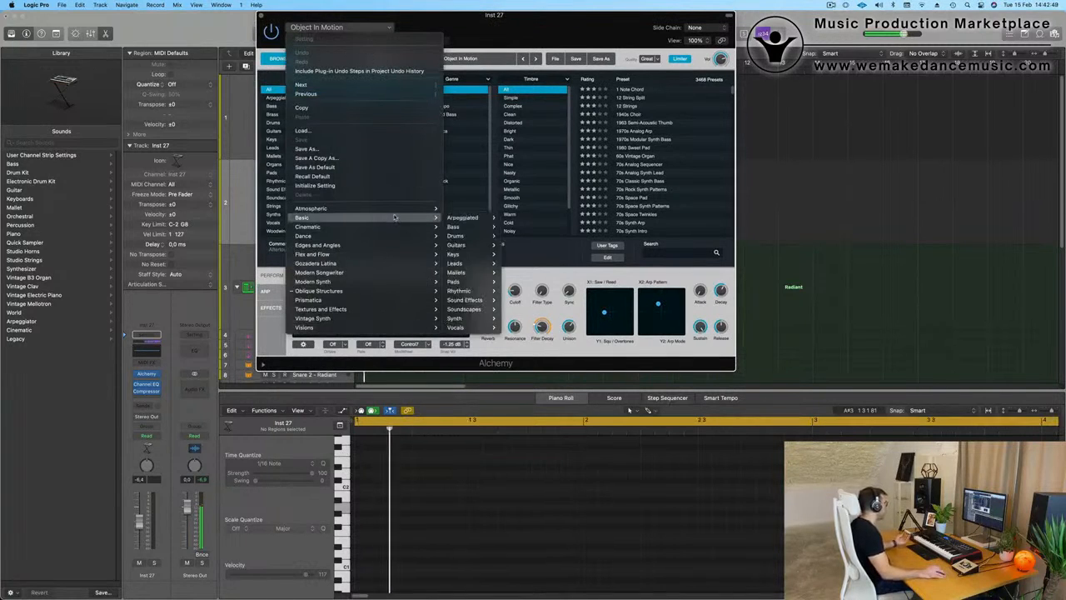
{"action": "mouse_move", "coordinate": [408, 291]}
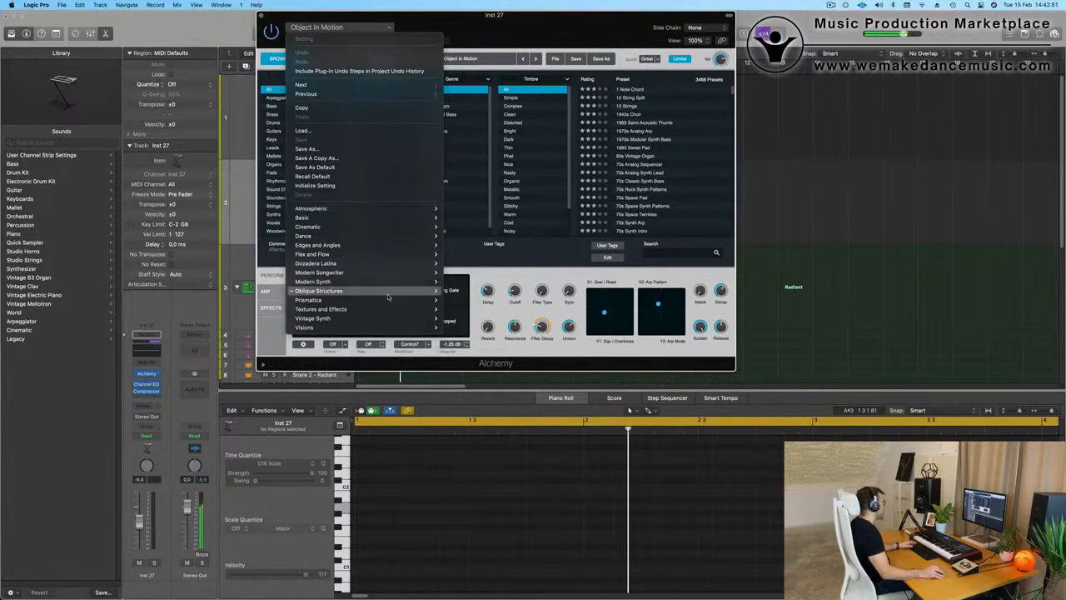
{"action": "mouse_move", "coordinate": [475, 300]}
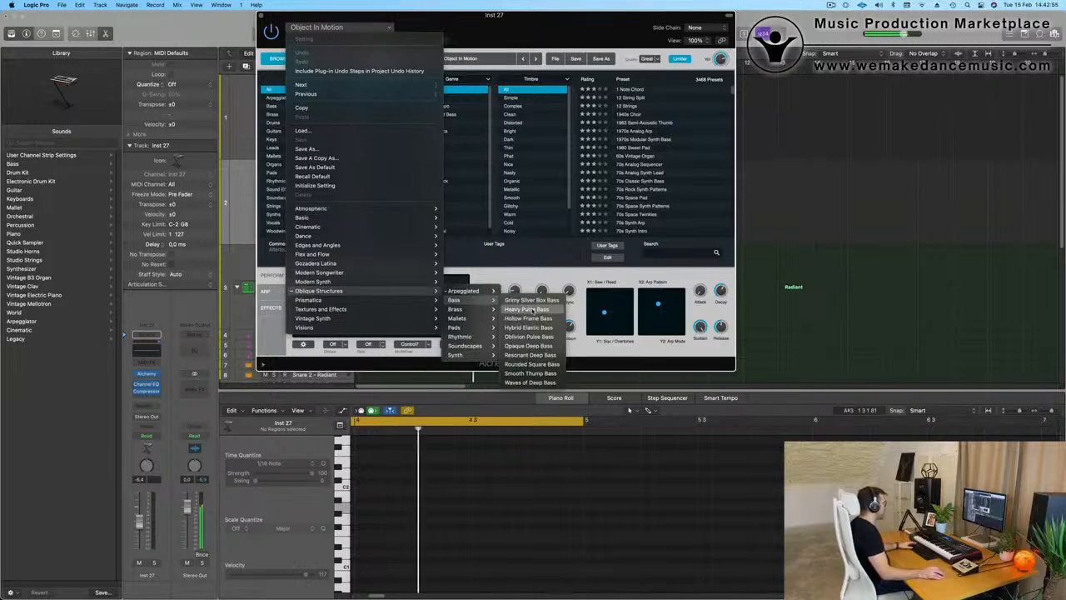
{"action": "left_click", "coordinate": [533, 310]}
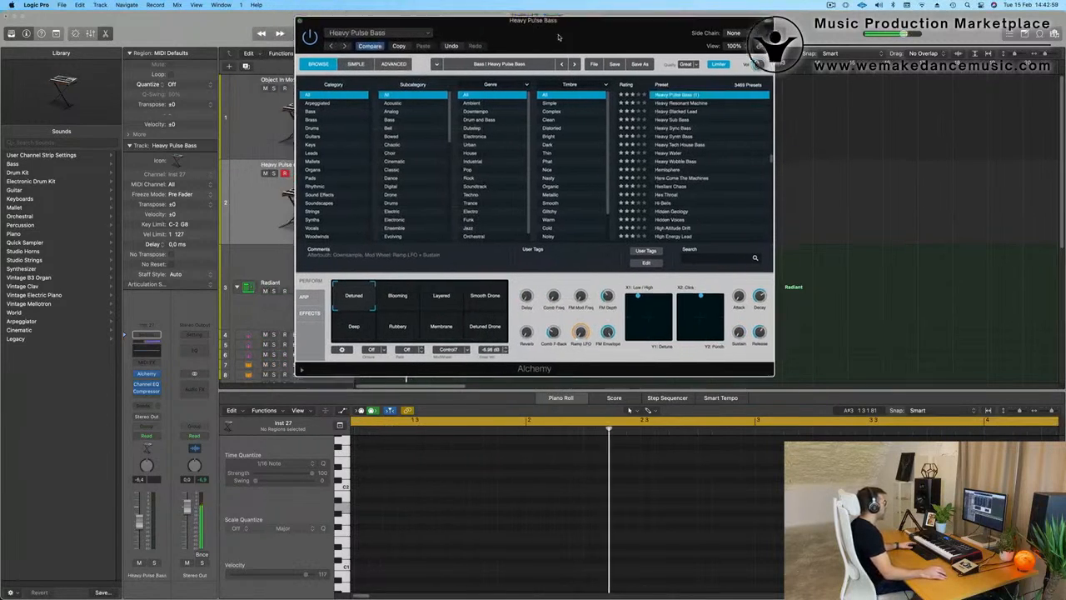
{"action": "left_click_drag", "start_coordinate": [521, 30], "coordinate": [576, 67]}
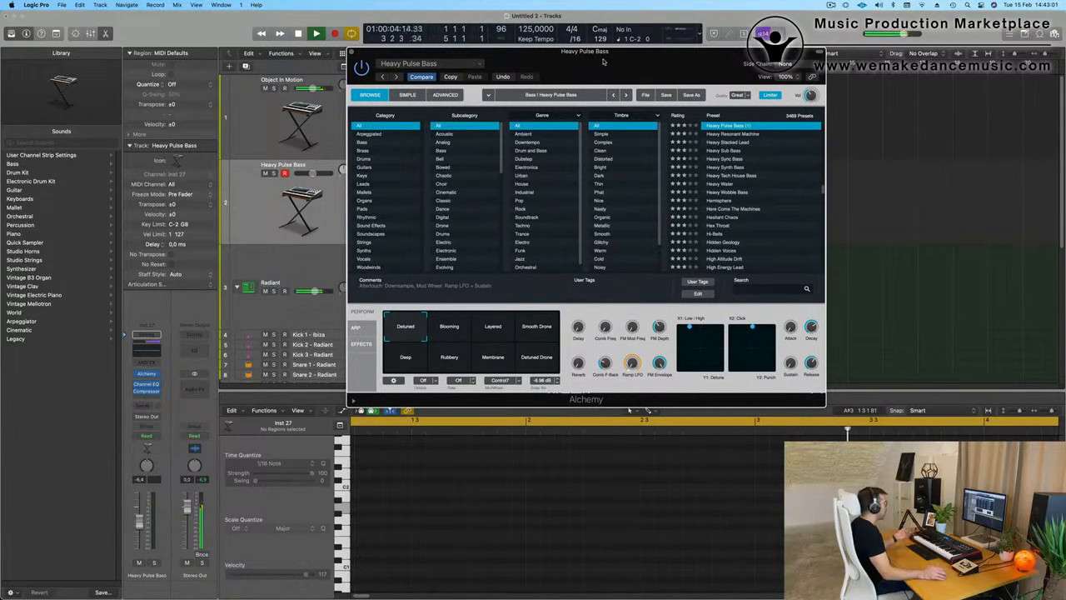
{"action": "scroll", "coordinate": [717, 167], "scroll_direction": "up", "scroll_amount": 4}
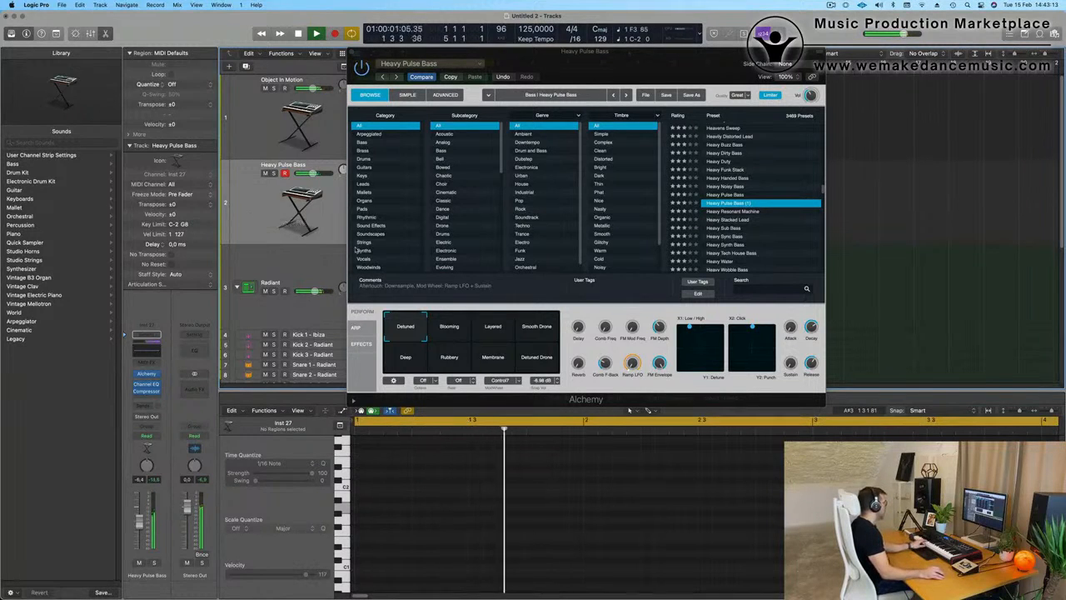
{"action": "left_click", "coordinate": [433, 326]}
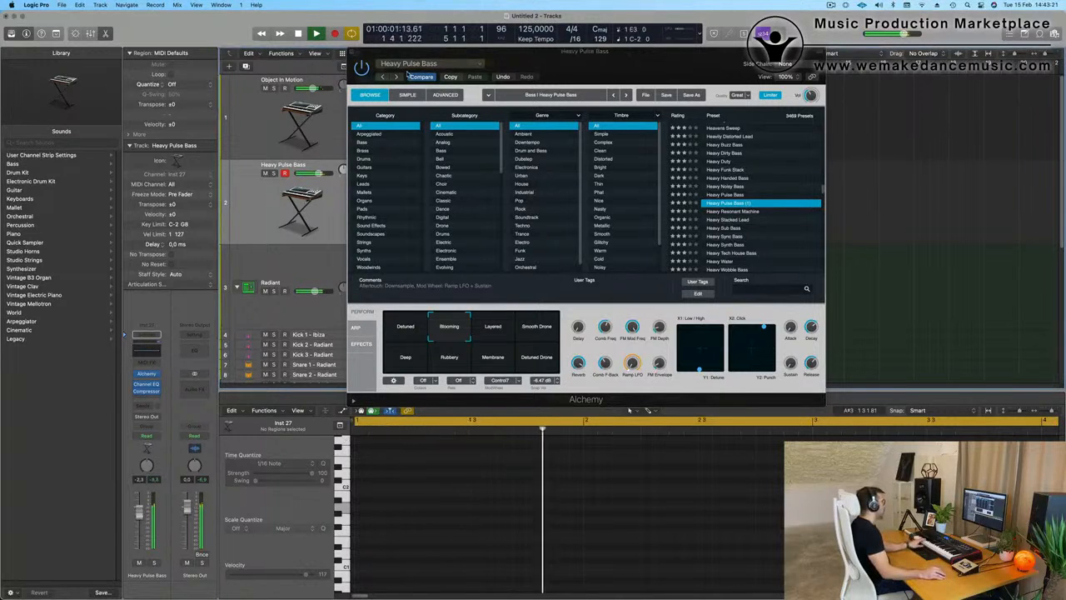
Step: Replace the Alchemy preset with Opaque Deep Bass from the Oblique Structures bass presets
{"action": "left_click", "coordinate": [419, 66]}
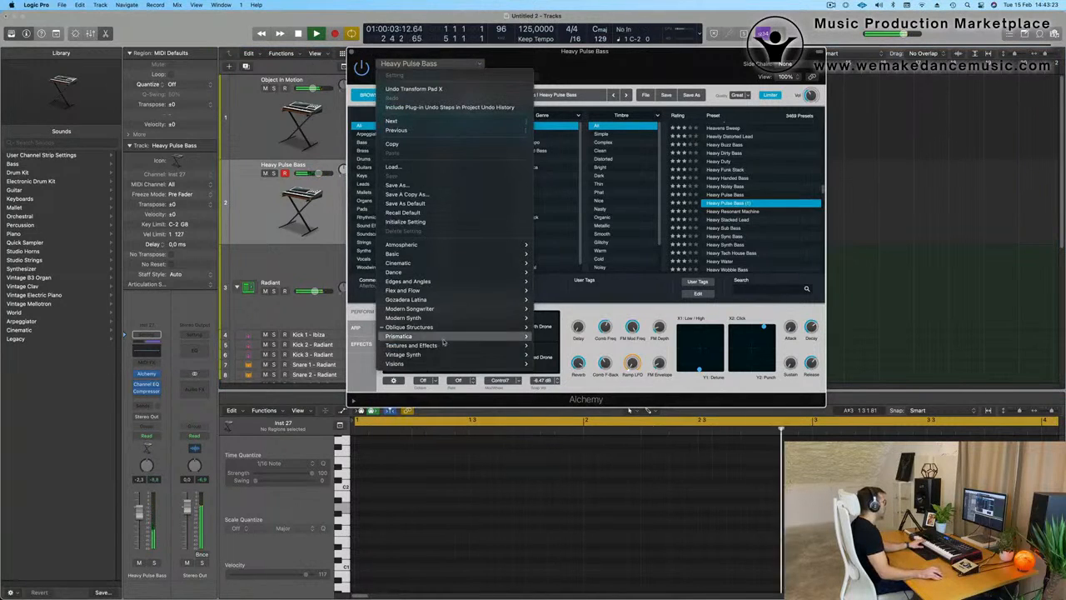
{"action": "mouse_move", "coordinate": [454, 328]}
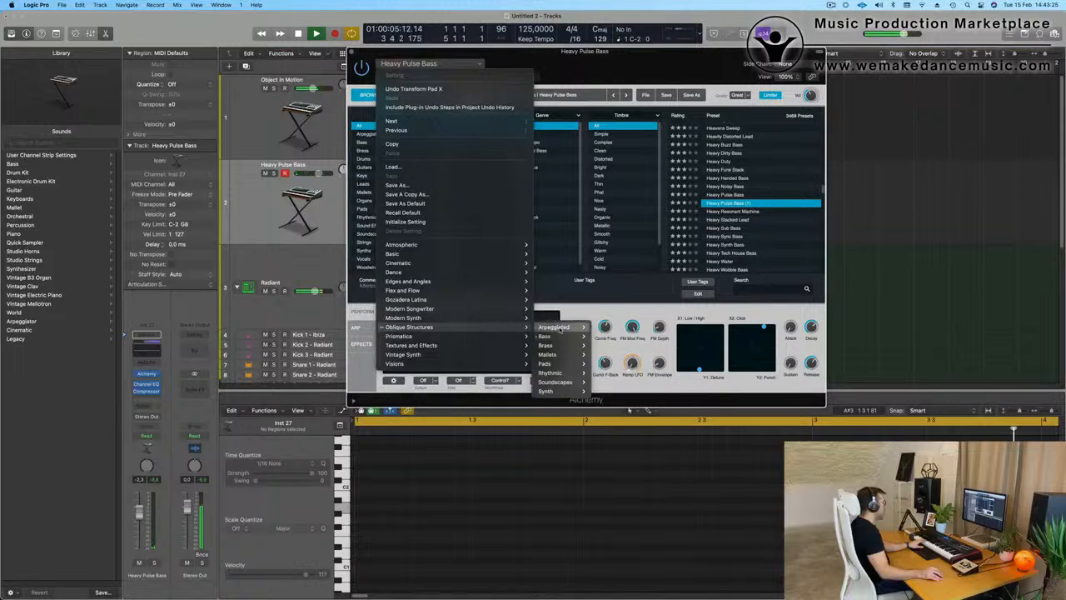
{"action": "mouse_move", "coordinate": [558, 329]}
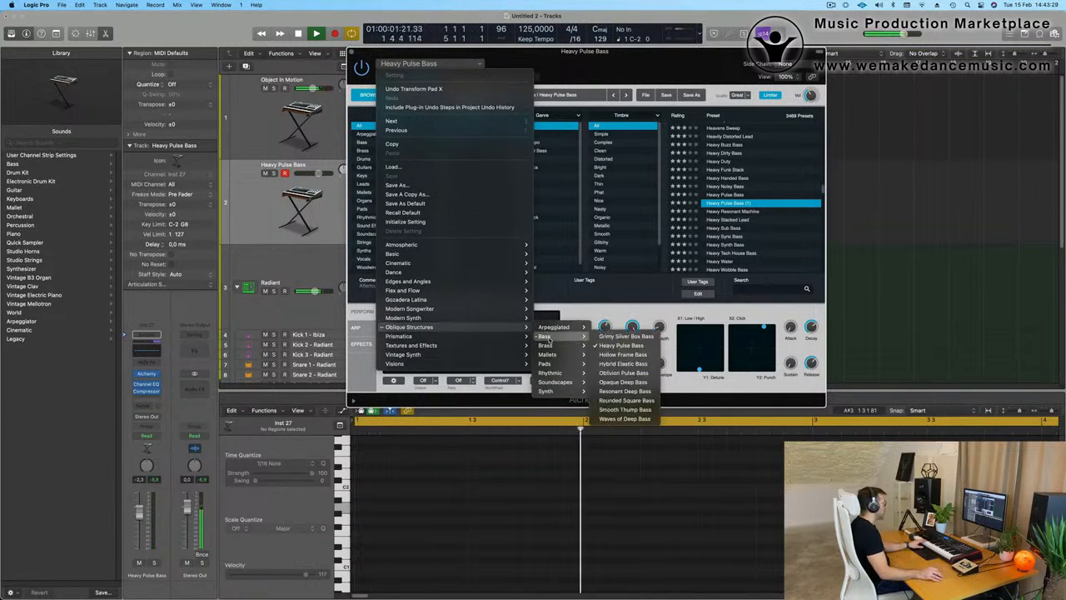
{"action": "left_click", "coordinate": [616, 381]}
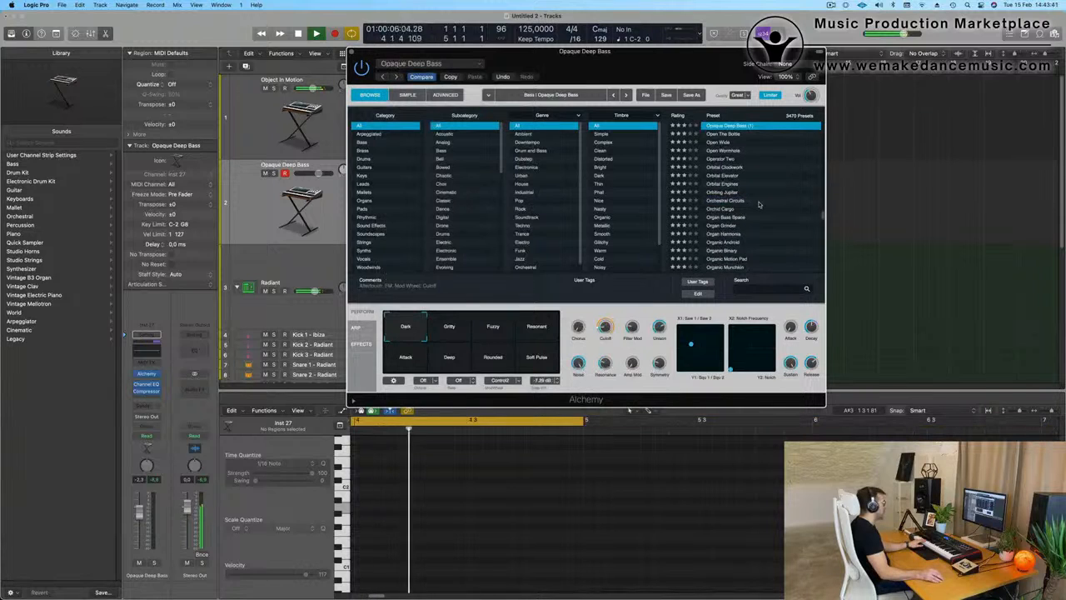
{"action": "scroll", "coordinate": [700, 200], "scroll_direction": "up", "scroll_amount": 3}
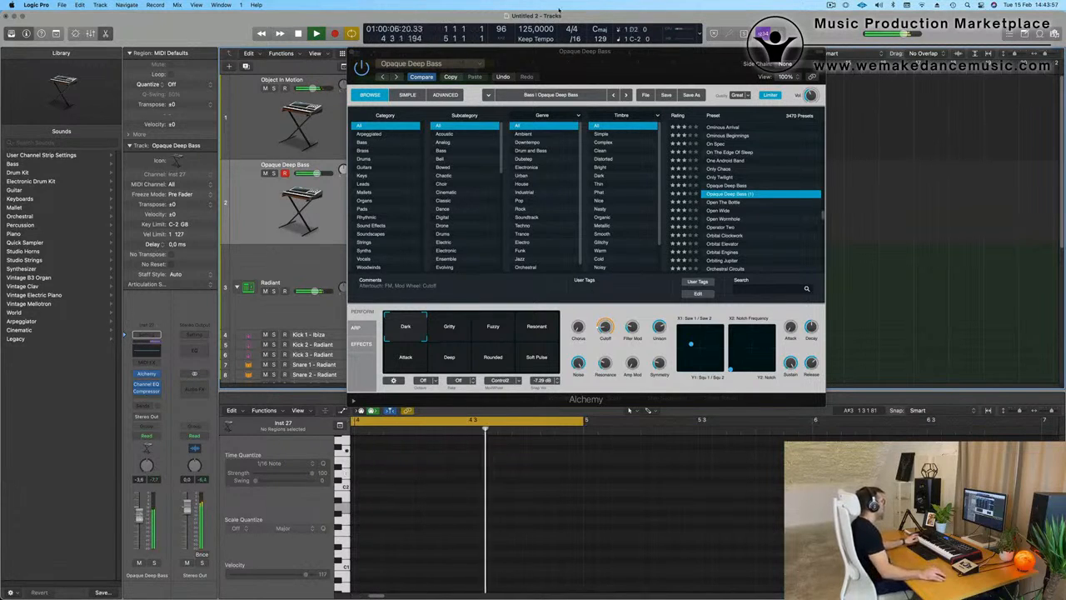
Step: Copy the Object In Motion region to bar 1 of the Opaque Deep Bass track
{"action": "left_click_drag", "start_coordinate": [594, 55], "coordinate": [882, 81]}
{"action": "left_click", "coordinate": [418, 98]}
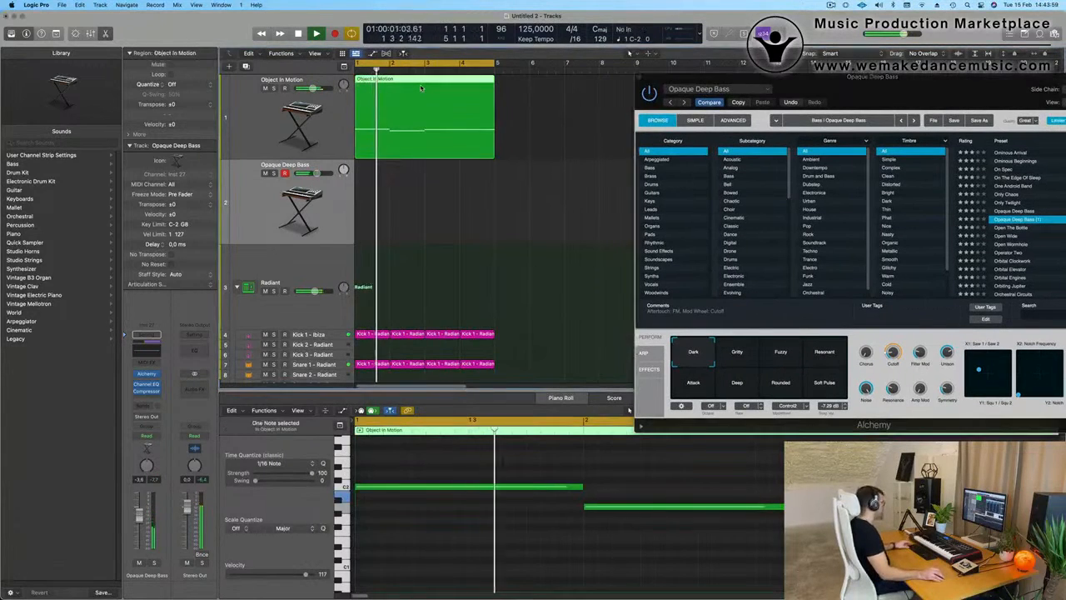
{"action": "left_click_drag", "start_coordinate": [418, 99], "coordinate": [418, 185]}
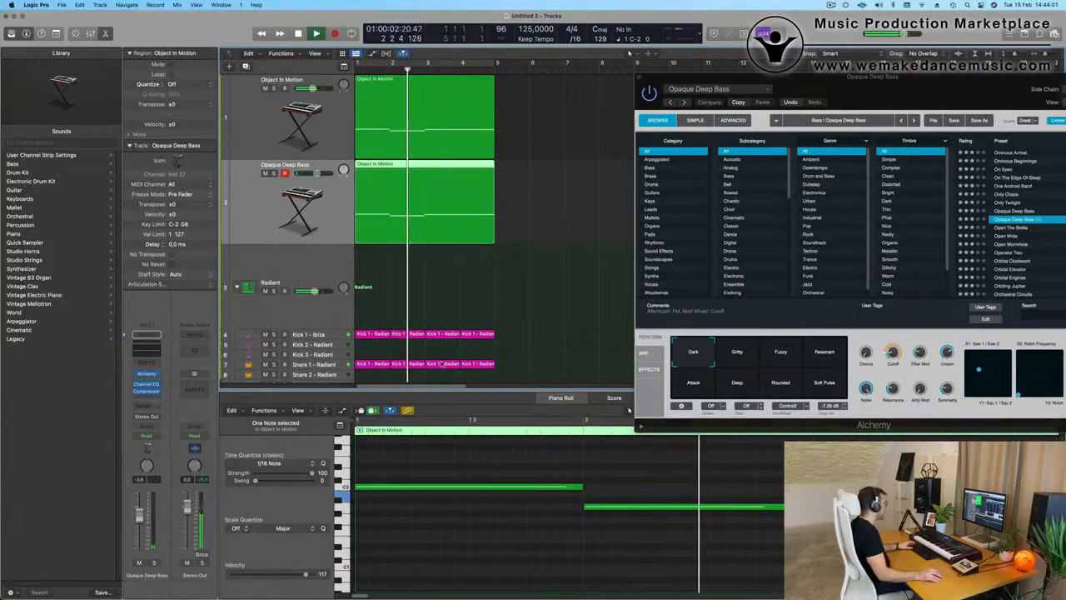
{"action": "left_click", "coordinate": [536, 288]}
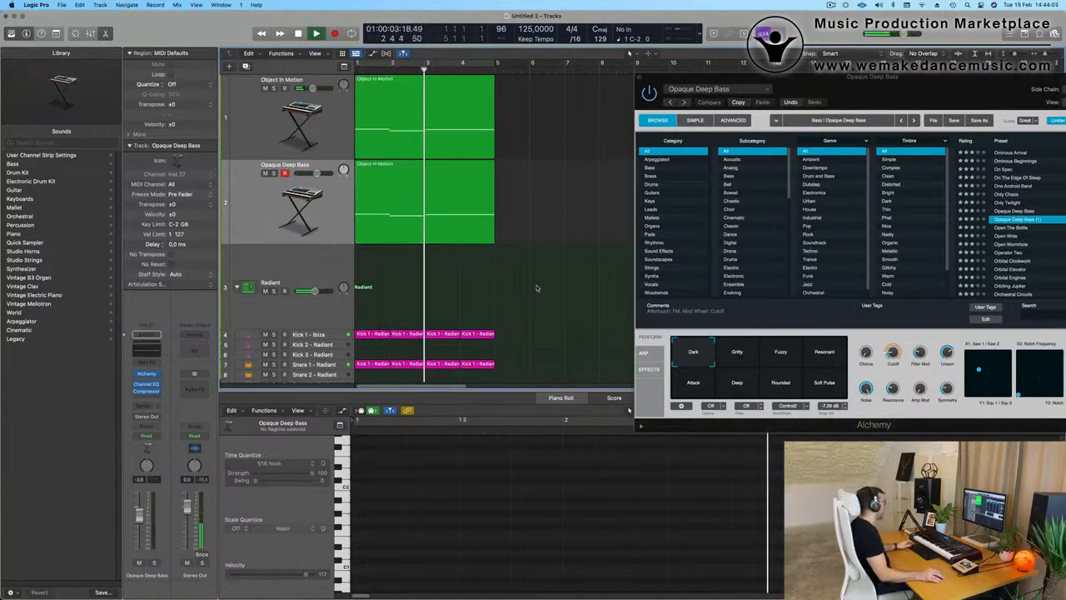
Step: Turn the cycle range over bars 1 to 4 back on and restart playback
{"action": "key", "text": "space"}
{"action": "key", "text": "space"}
{"action": "scroll", "coordinate": [524, 281], "scroll_direction": "down", "scroll_amount": 2}
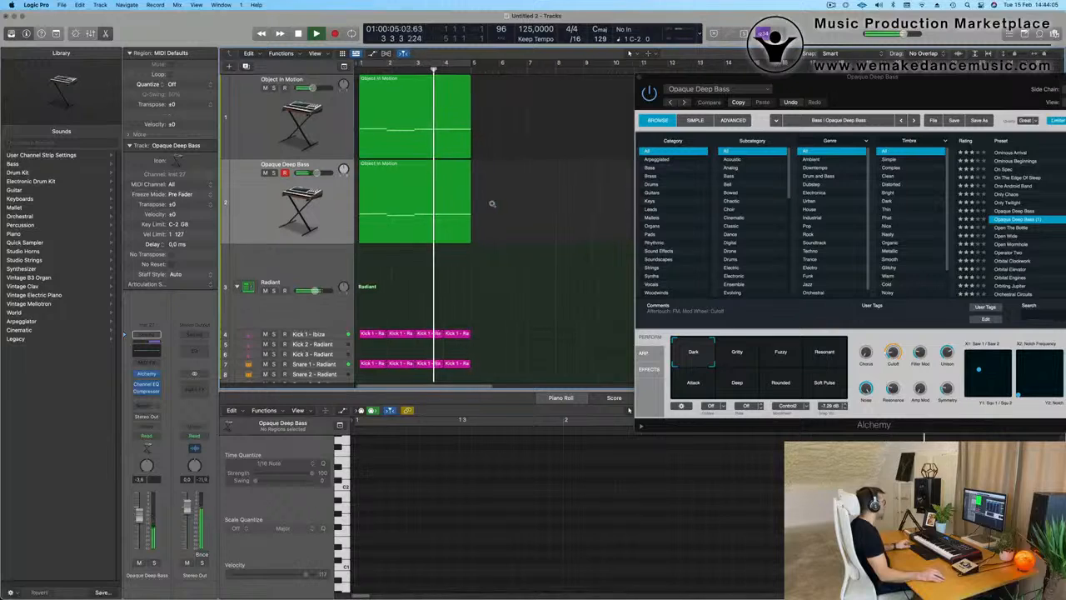
{"action": "key", "text": "space"}
{"action": "left_click", "coordinate": [402, 63]}
{"action": "key", "text": "space"}
Step: Transpose all notes of the Opaque Deep Bass region up one octave
{"action": "left_click", "coordinate": [415, 197]}
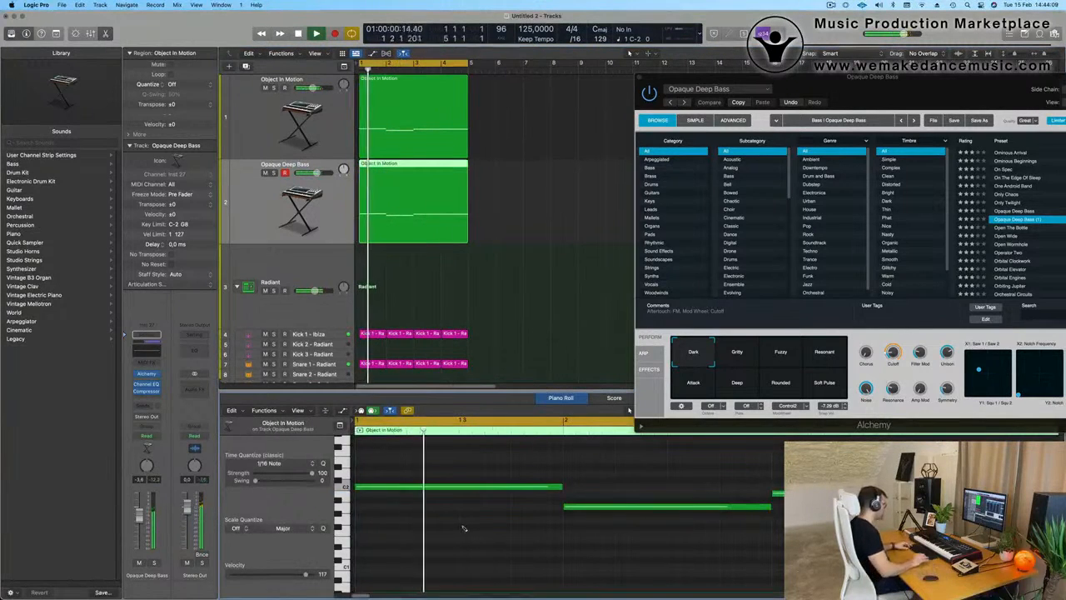
{"action": "key", "text": "super+a"}
{"action": "key", "text": "alt+shift+Up"}
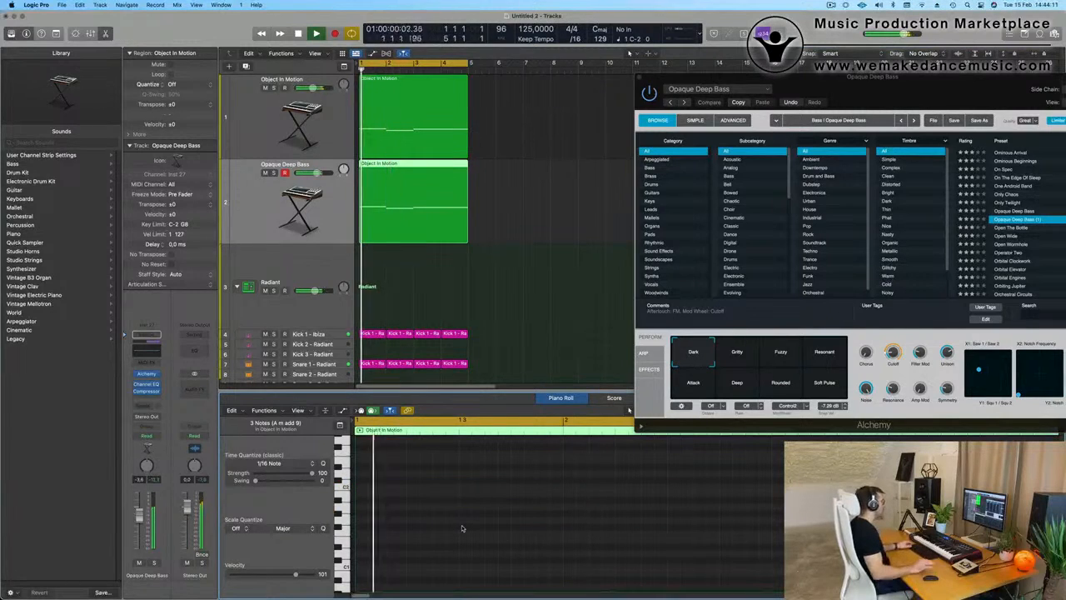
Step: Audition the Opaque Deep Bass performance snapshots, including Gritty, Fuzzy, Resonant, Soft Pulse, Rounded, Deep and Attack, and return to Dark
{"action": "left_click_drag", "start_coordinate": [873, 85], "coordinate": [660, 141]}
{"action": "left_click", "coordinate": [518, 407]}
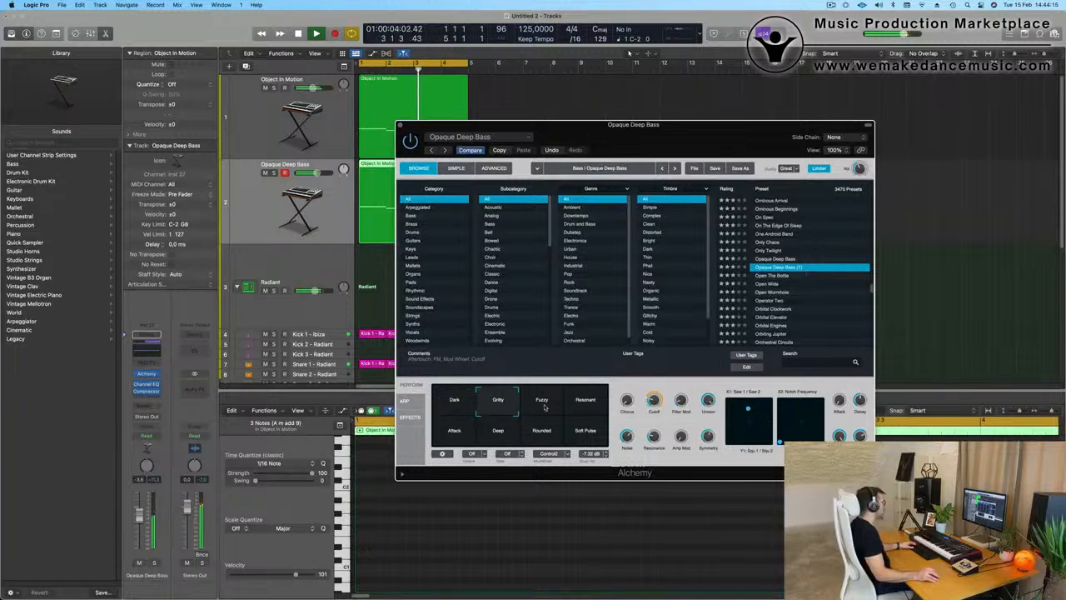
{"action": "left_click", "coordinate": [544, 407]}
{"action": "left_click", "coordinate": [583, 405]}
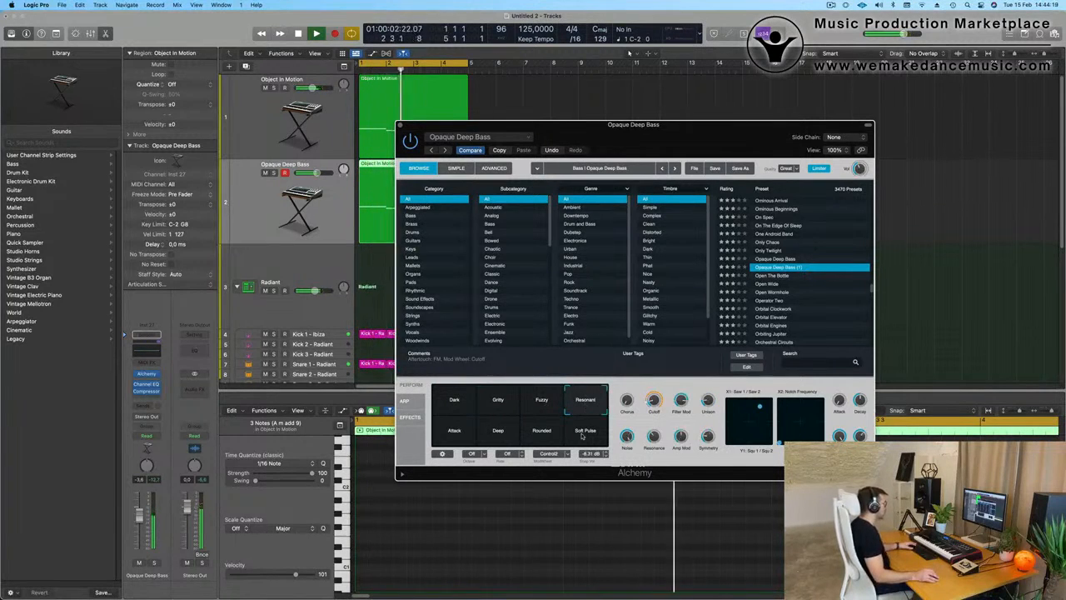
{"action": "left_click", "coordinate": [581, 435]}
{"action": "left_click", "coordinate": [535, 438]}
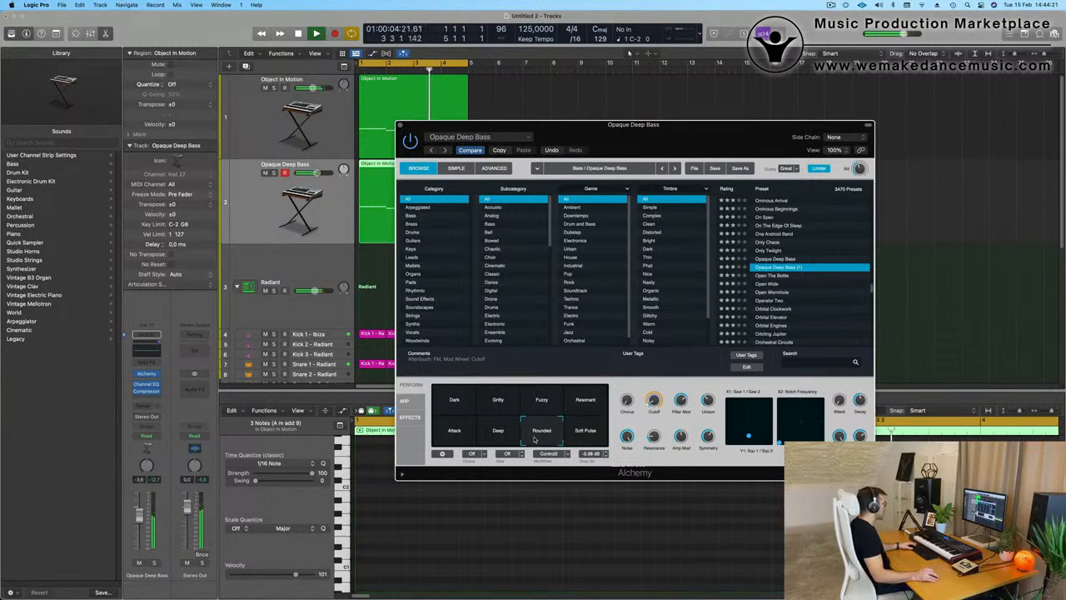
{"action": "left_click", "coordinate": [502, 438]}
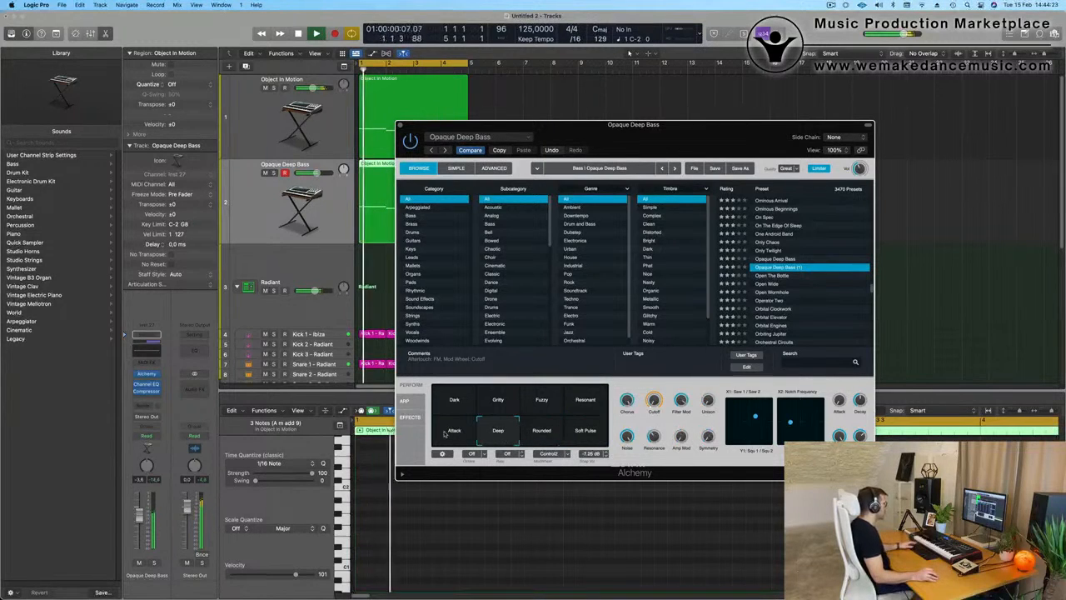
{"action": "left_click", "coordinate": [454, 434]}
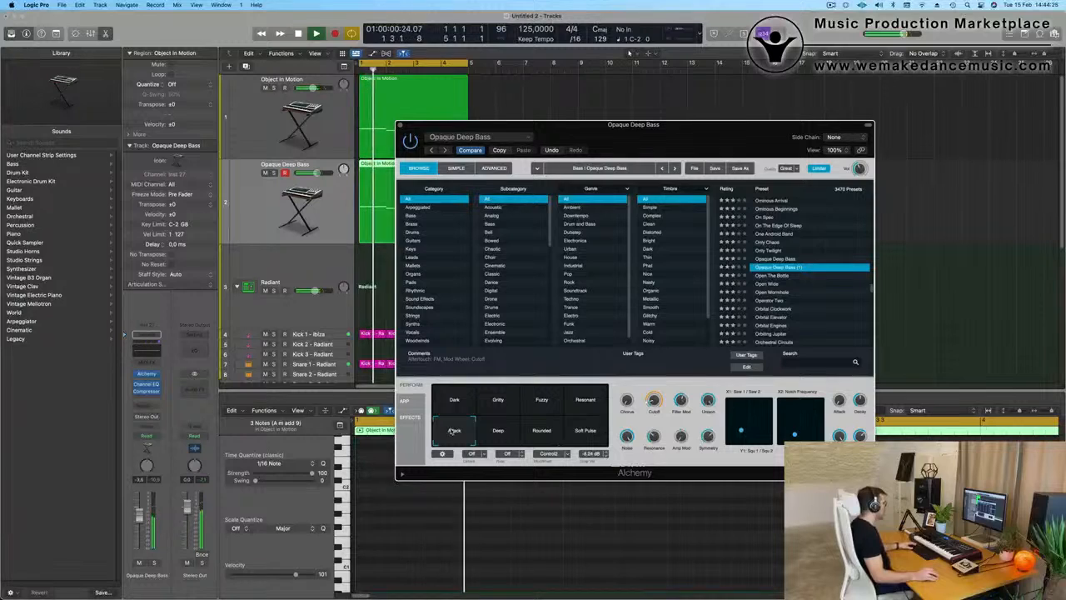
{"action": "left_click", "coordinate": [563, 403]}
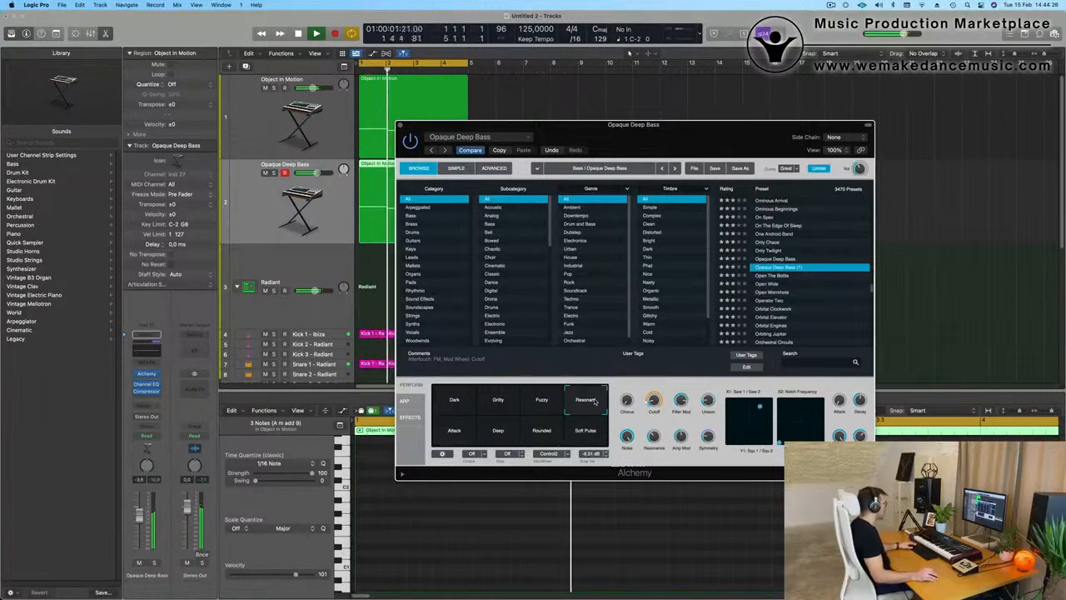
{"action": "left_click", "coordinate": [542, 402]}
{"action": "left_click", "coordinate": [510, 403]}
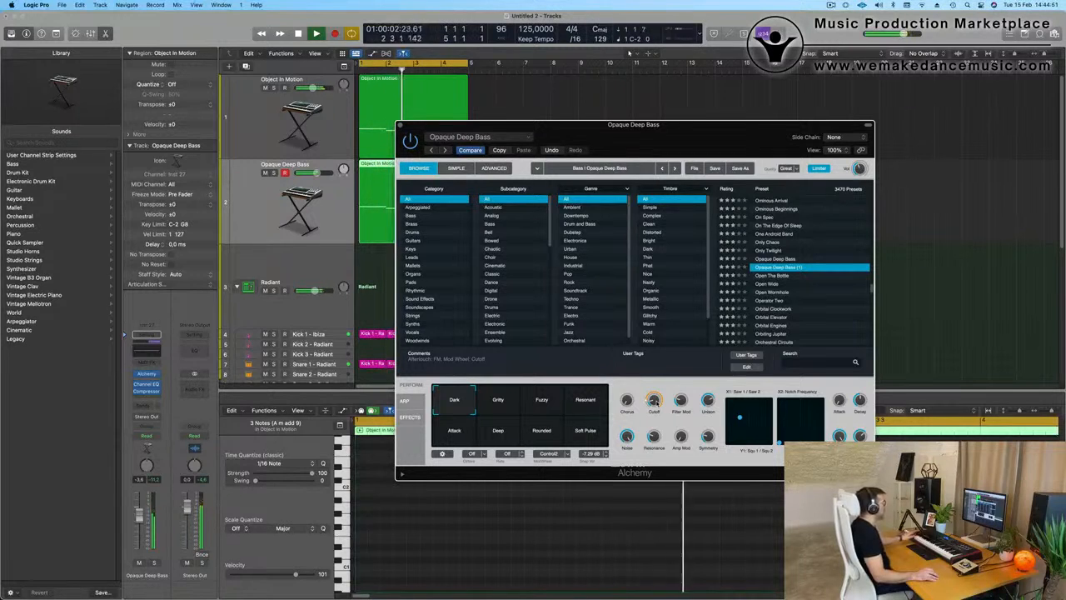
Step: Shape the Object In Motion track's Channel EQ with an 87.5 Hz, 18 dB/Oct low cut and a 1.0 dB boost at 155 Hz
{"action": "left_click_drag", "start_coordinate": [549, 123], "coordinate": [631, 59]}
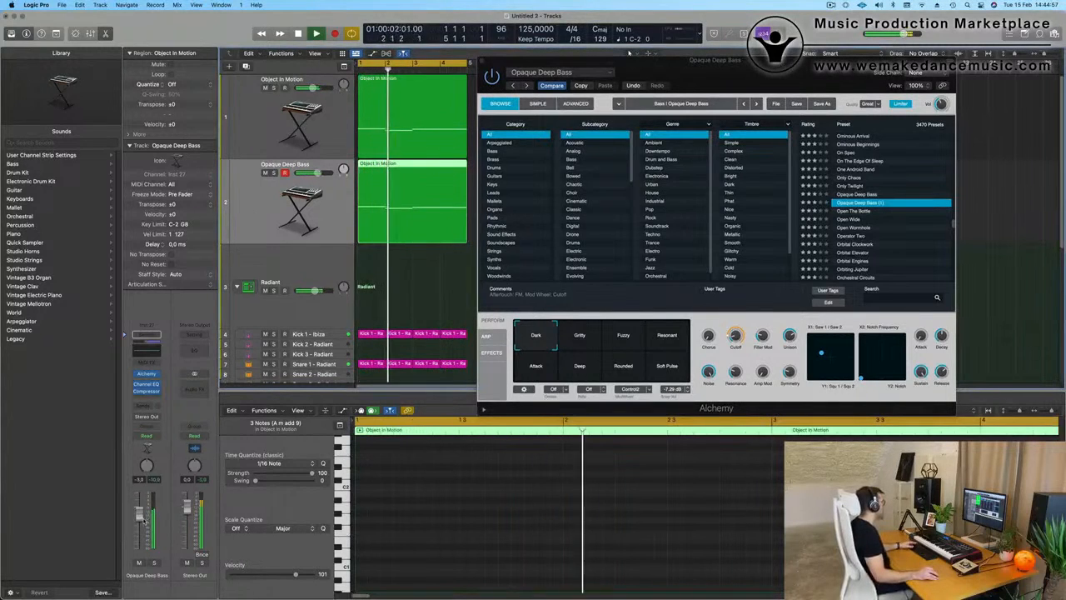
{"action": "key", "text": "Up"}
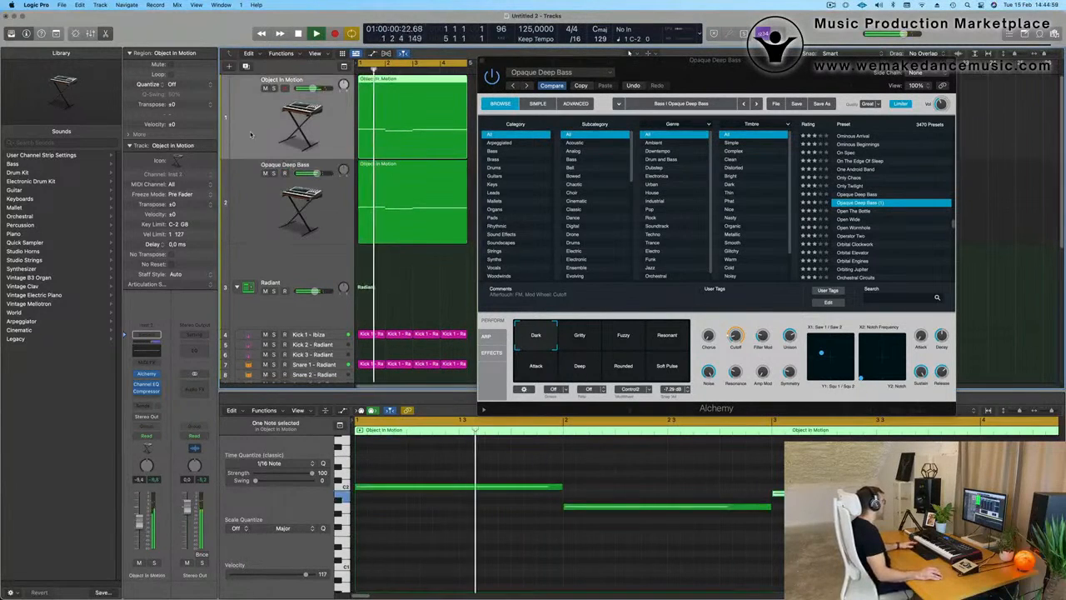
{"action": "left_click", "coordinate": [147, 384]}
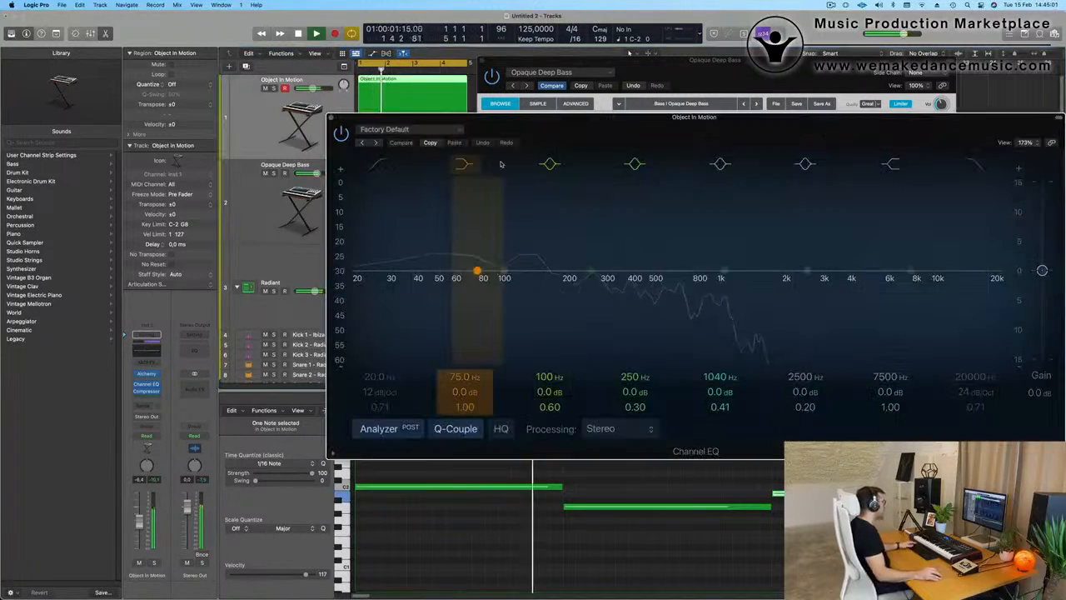
{"action": "left_click_drag", "start_coordinate": [372, 246], "coordinate": [446, 243]}
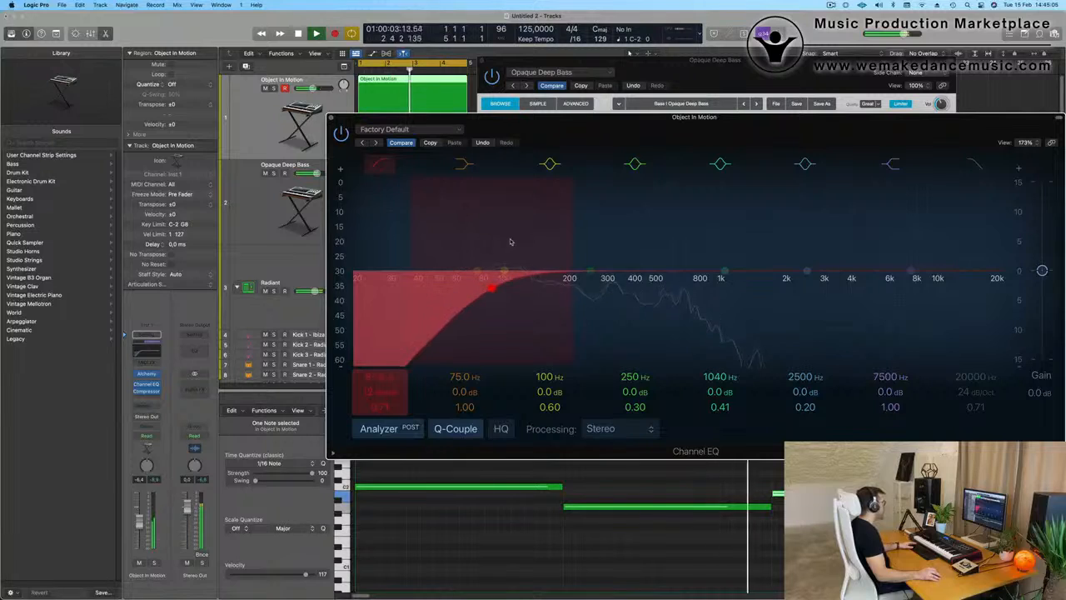
{"action": "left_click_drag", "start_coordinate": [590, 272], "coordinate": [545, 267]}
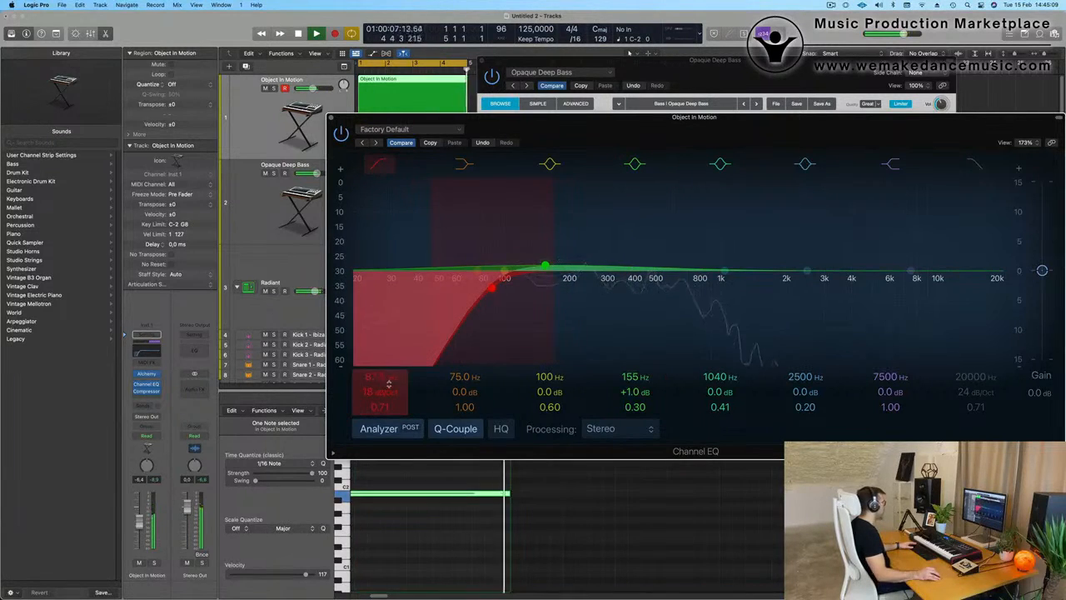
{"action": "left_click_drag", "start_coordinate": [368, 124], "coordinate": [301, 171]}
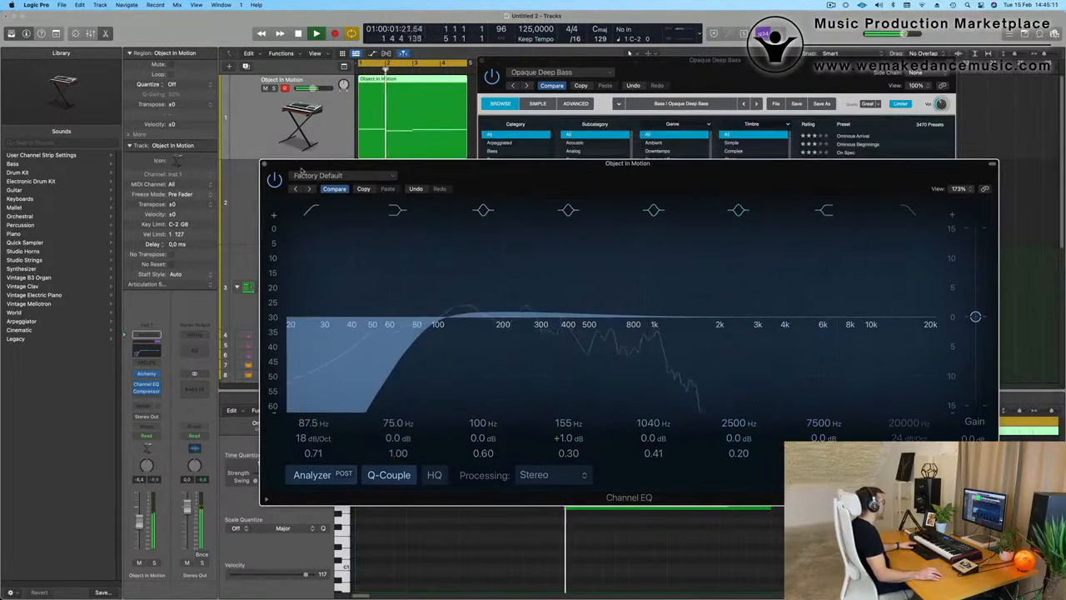
{"action": "left_click", "coordinate": [265, 163]}
Step: Change the arpeggiator pattern in the Object In Motion track's Alchemy synth
{"action": "left_click_drag", "start_coordinate": [706, 70], "coordinate": [747, 400]}
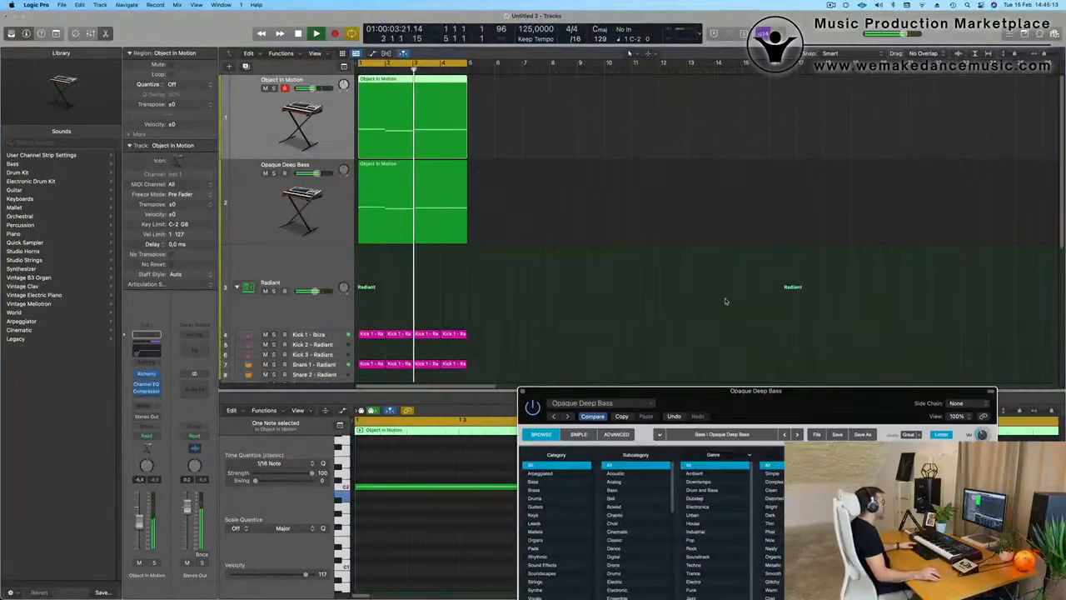
{"action": "left_click", "coordinate": [249, 127]}
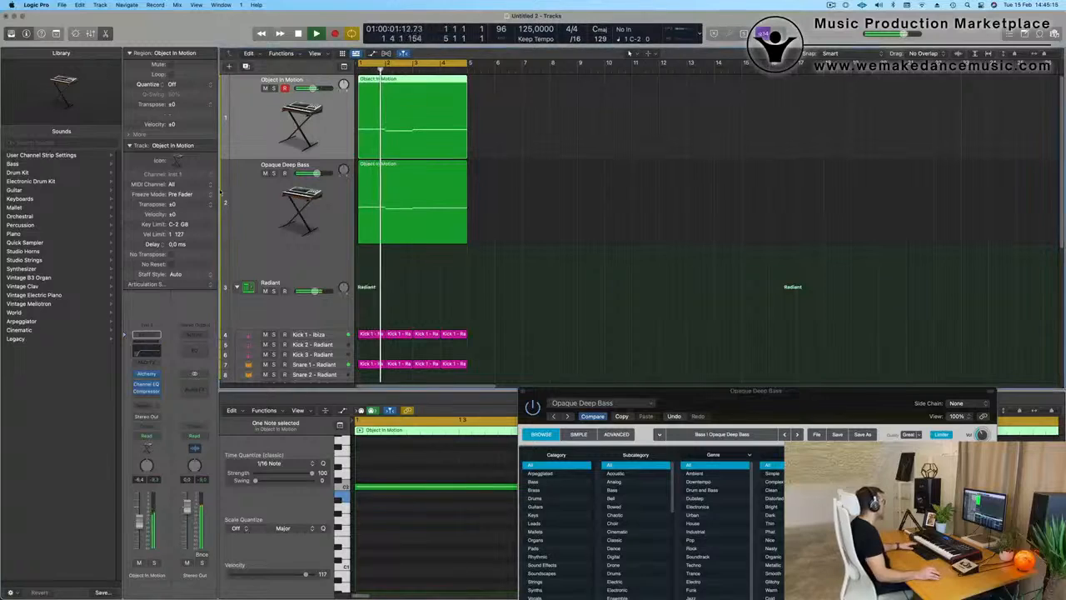
{"action": "left_click", "coordinate": [148, 374]}
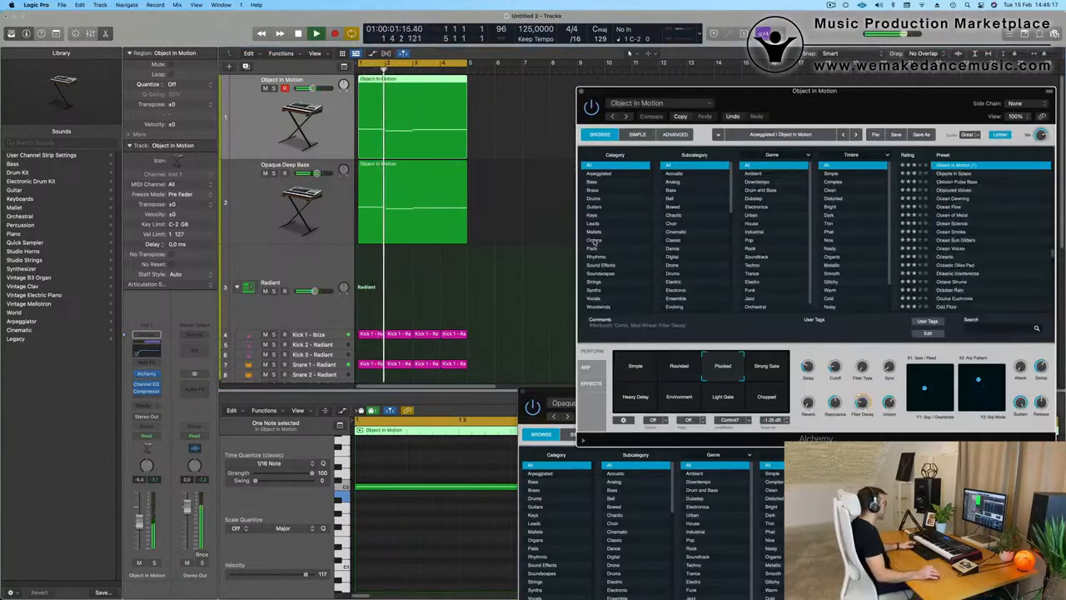
{"action": "left_click_drag", "start_coordinate": [836, 115], "coordinate": [630, 96]}
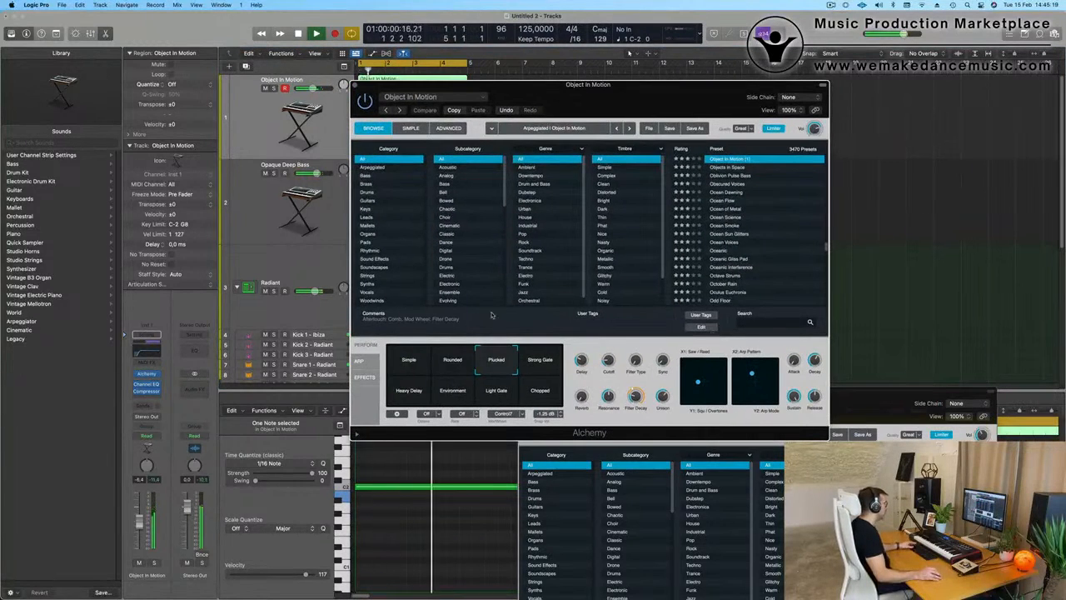
{"action": "left_click", "coordinate": [357, 361]}
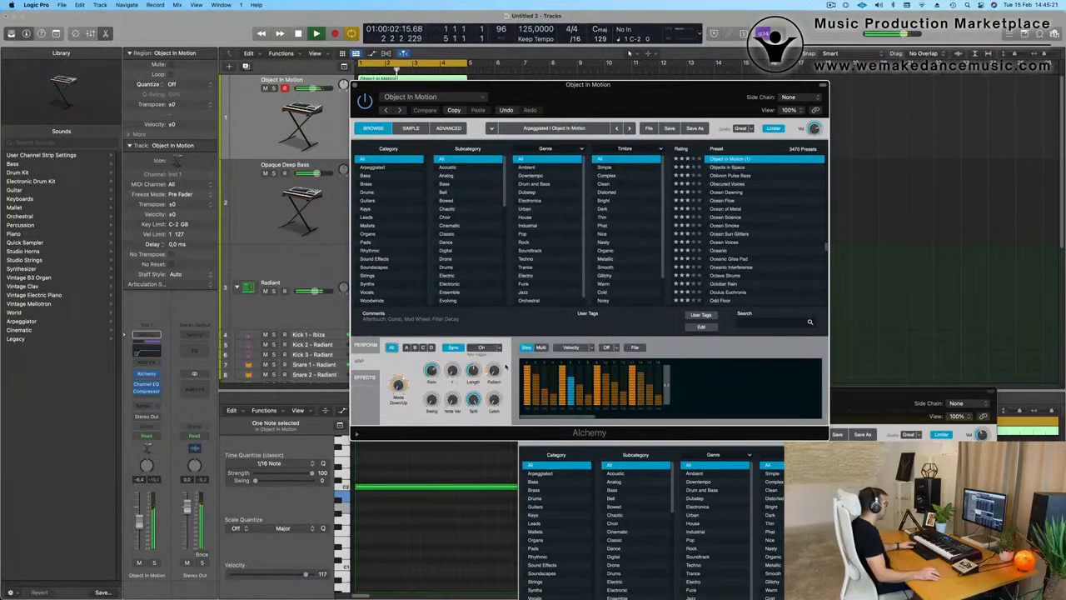
{"action": "left_click_drag", "start_coordinate": [497, 373], "coordinate": [499, 361]}
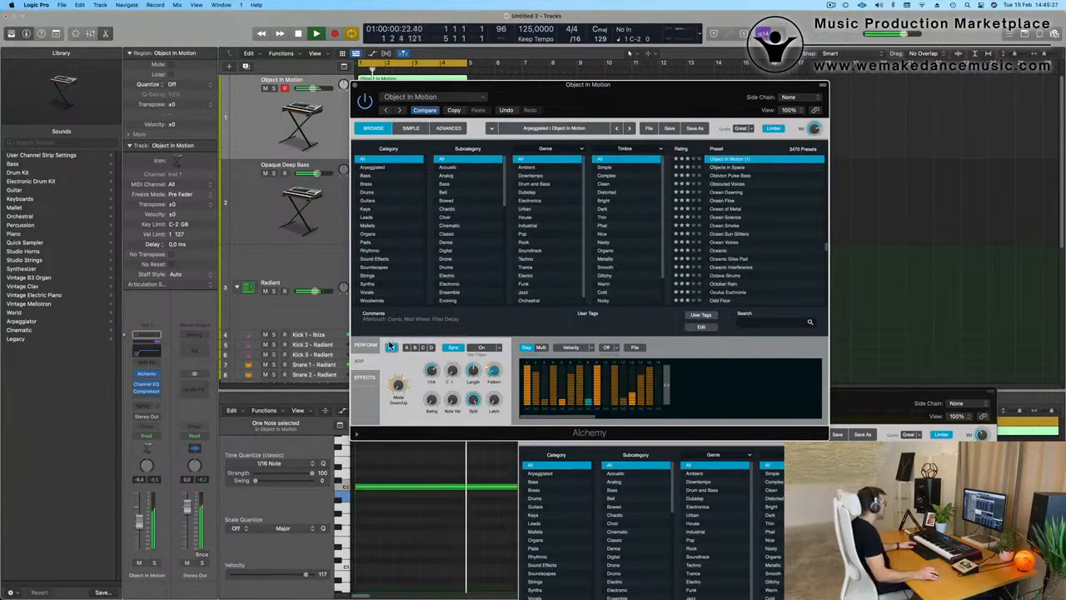
Step: Set the cutoff of the Object In Motion synth to about 22.8 % in its performance controls and close the plug-in
{"action": "left_click", "coordinate": [365, 345]}
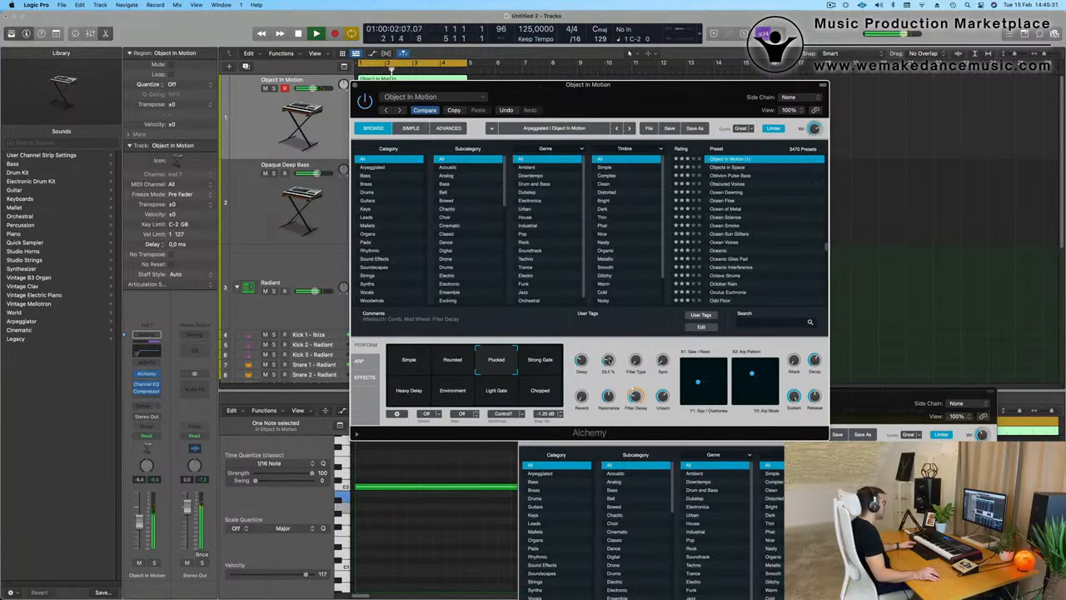
{"action": "left_click_drag", "start_coordinate": [355, 86], "coordinate": [460, 106]}
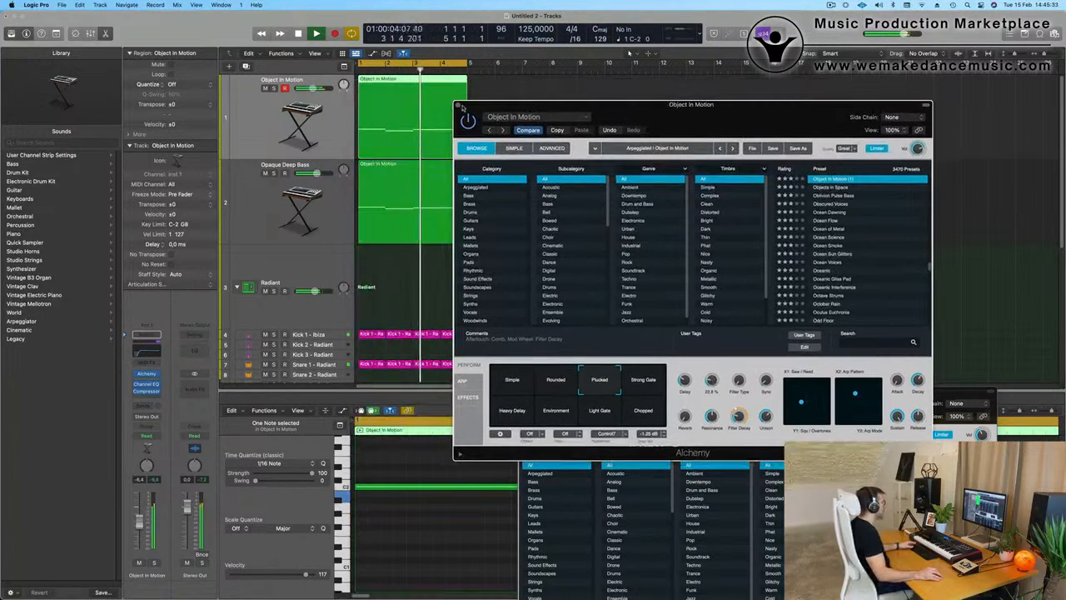
{"action": "left_click", "coordinate": [458, 106]}
Step: Adjust the Filter Mod amount in the Opaque Deep Bass track's Alchemy synth
{"action": "left_click", "coordinate": [277, 220]}
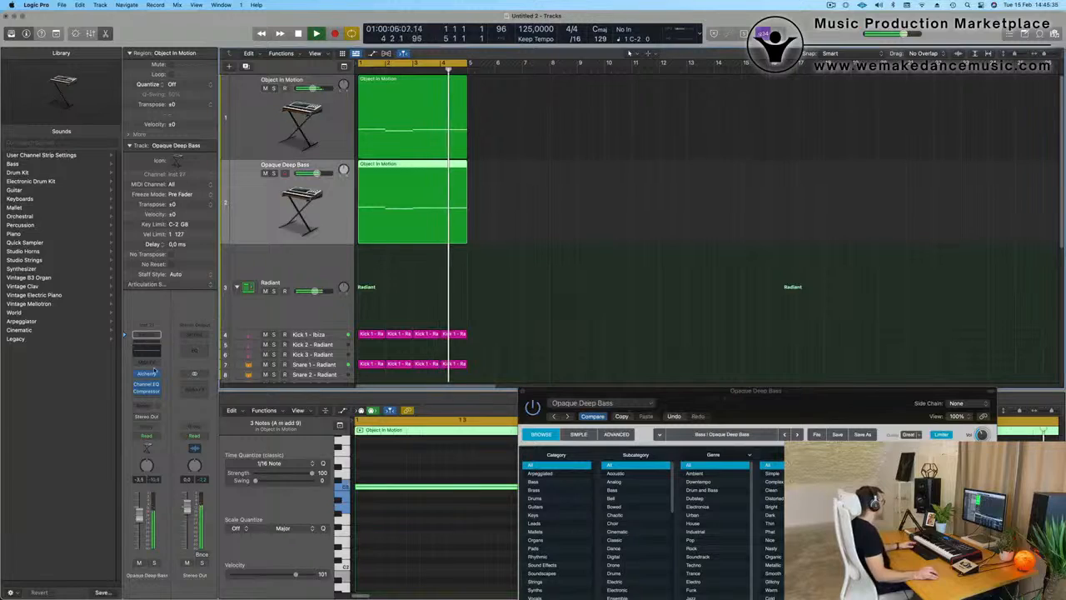
{"action": "left_click", "coordinate": [523, 391]}
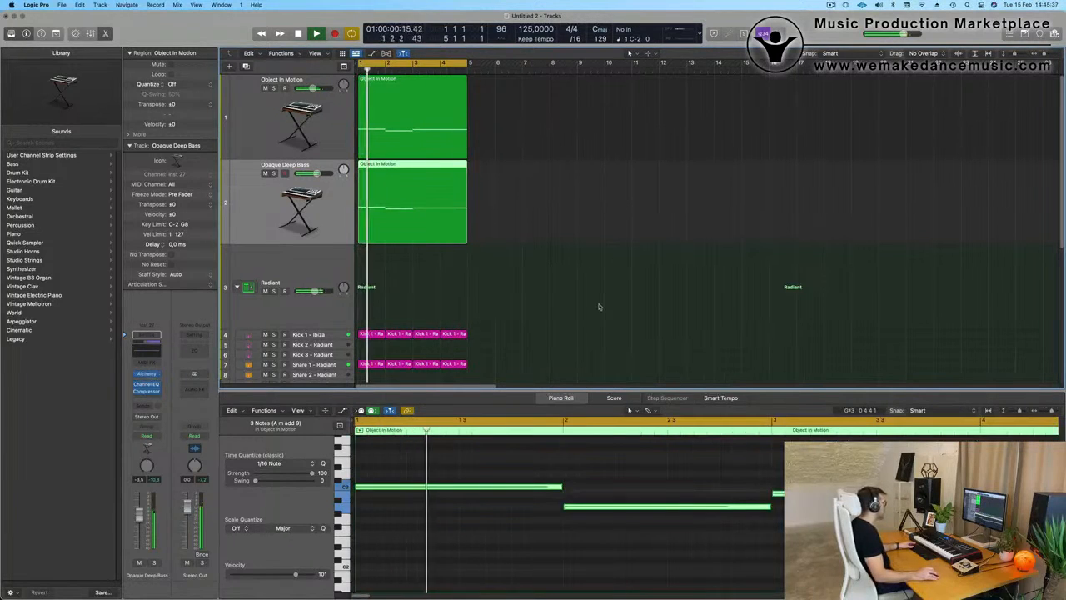
{"action": "left_click", "coordinate": [147, 374]}
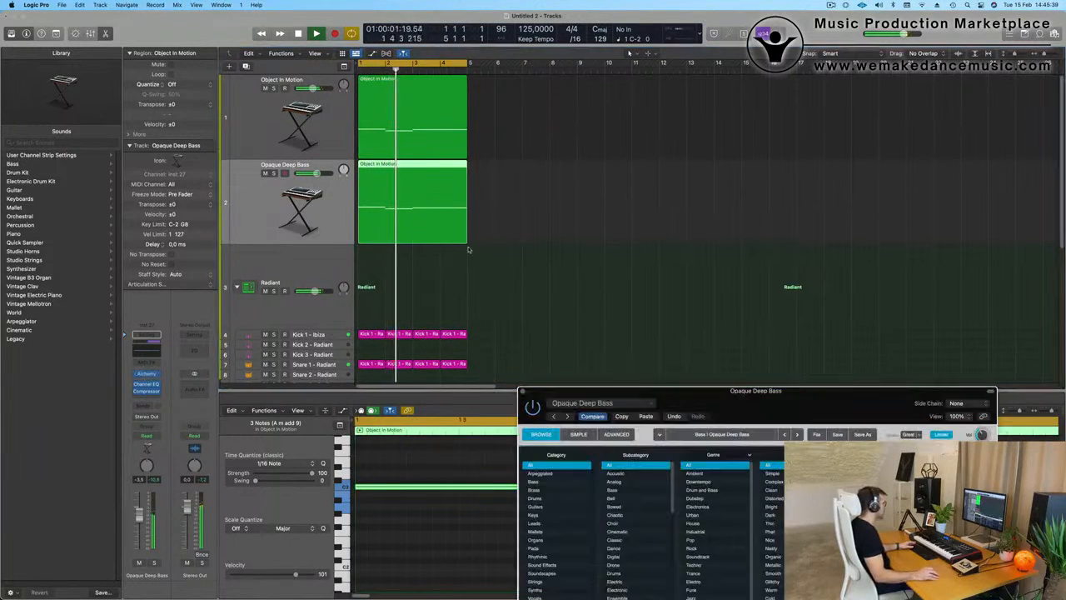
{"action": "left_click_drag", "start_coordinate": [764, 391], "coordinate": [676, 95]}
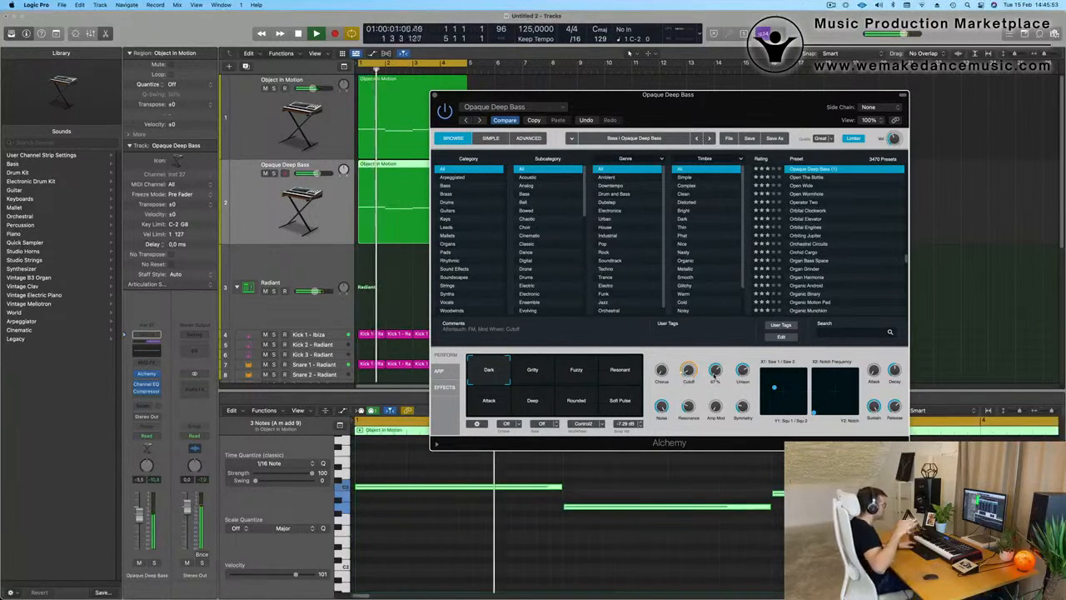
{"action": "left_click_drag", "start_coordinate": [649, 94], "coordinate": [629, 175]}
Step: Set the Hi-Hat 1 - Radiant track's volume to about -21.5 dB
{"action": "left_click", "coordinate": [414, 177]}
{"action": "left_click_drag", "start_coordinate": [468, 245], "coordinate": [517, 245]}
{"action": "key", "text": "super+Up"}
{"action": "key", "text": "super+Up"}
{"action": "key", "text": "super+Up"}
{"action": "key", "text": "super+Up"}
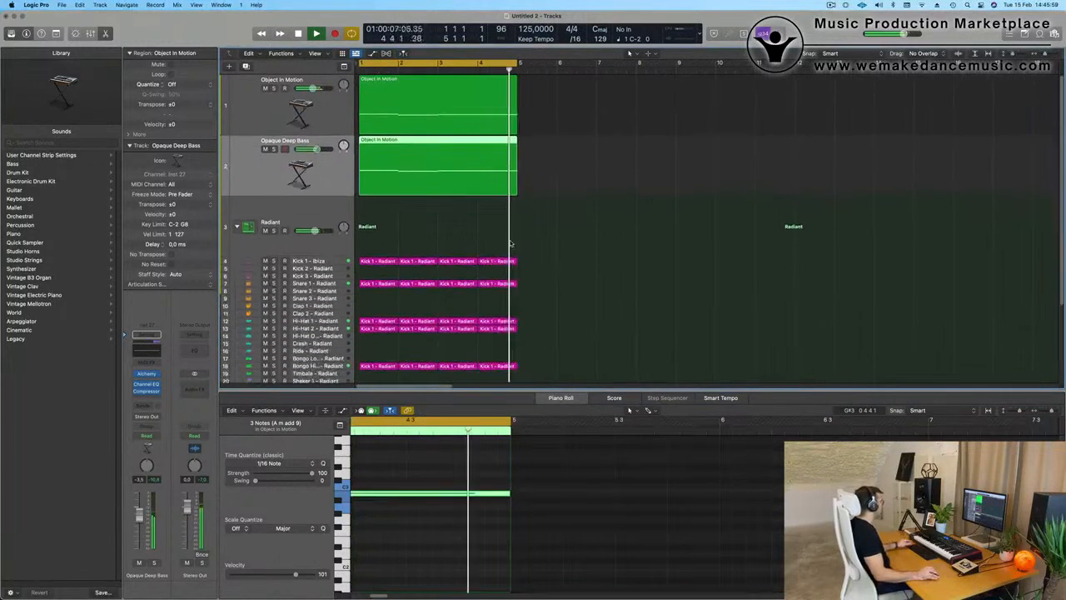
{"action": "left_click", "coordinate": [312, 300]}
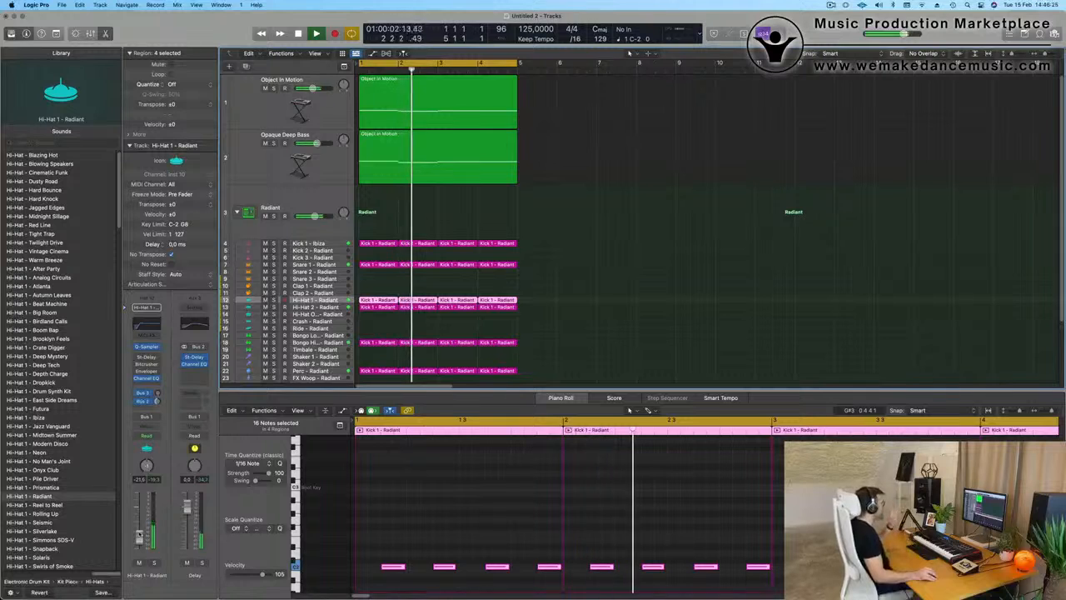
Step: Duplicate the Object In Motion track with its settings and place the empty copy below the Opaque Deep Bass track
{"action": "scroll", "coordinate": [616, 237], "scroll_direction": "up", "scroll_amount": 1}
{"action": "scroll", "coordinate": [613, 236], "scroll_direction": "down", "scroll_amount": 2}
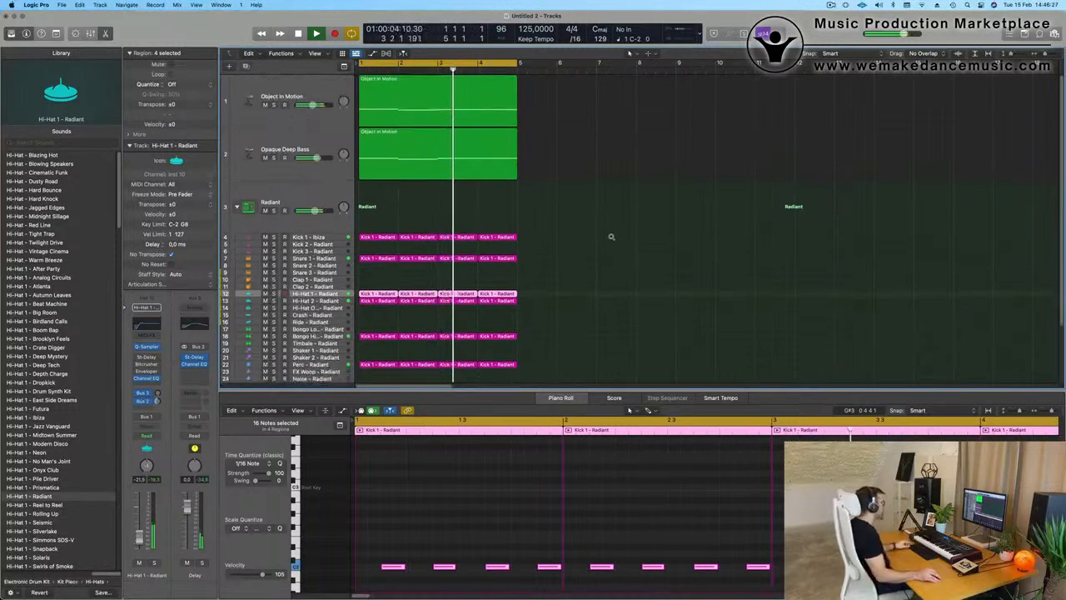
{"action": "scroll", "coordinate": [611, 237], "scroll_direction": "down", "scroll_amount": 2}
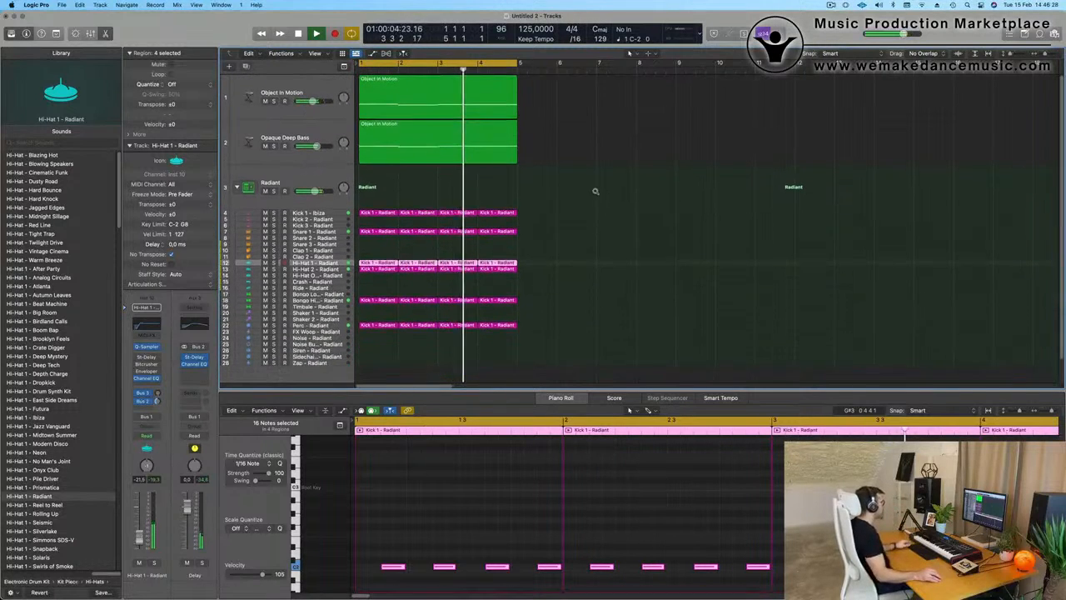
{"action": "left_click", "coordinate": [302, 107]}
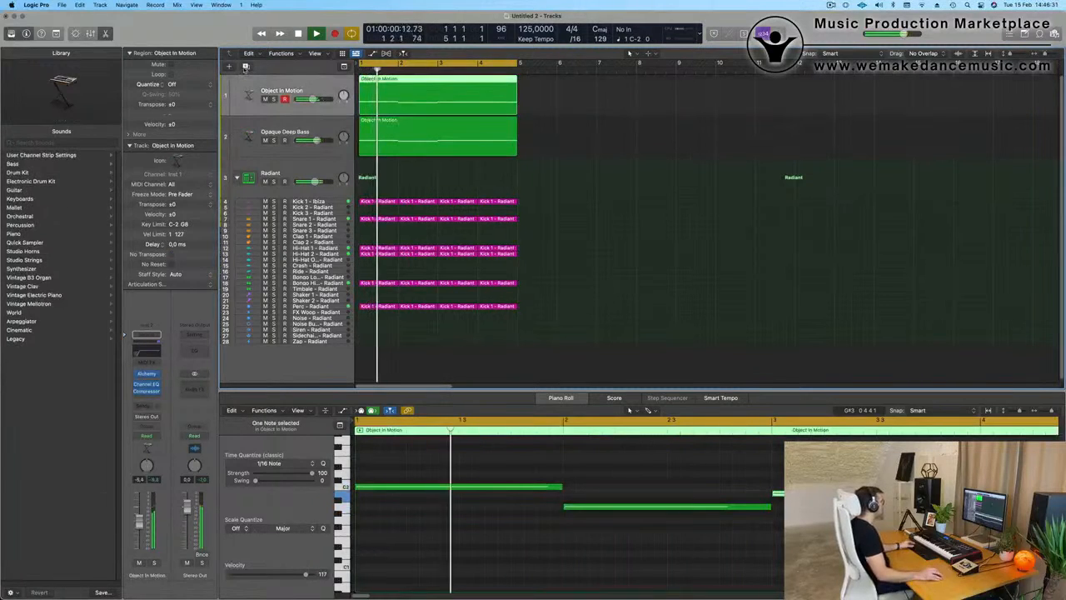
{"action": "left_click", "coordinate": [245, 67]}
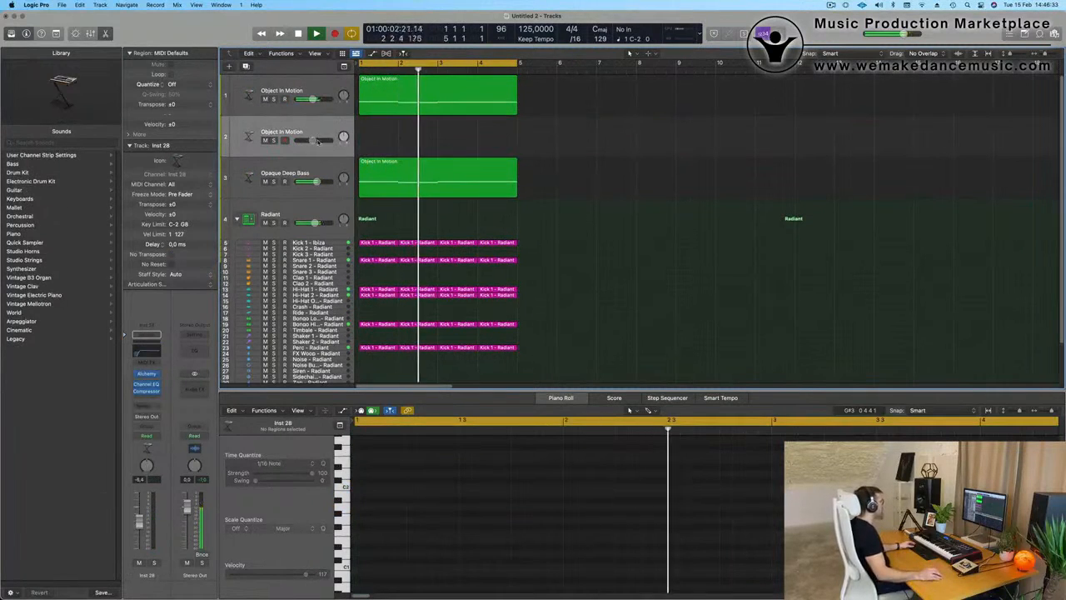
{"action": "left_click_drag", "start_coordinate": [313, 130], "coordinate": [314, 197]}
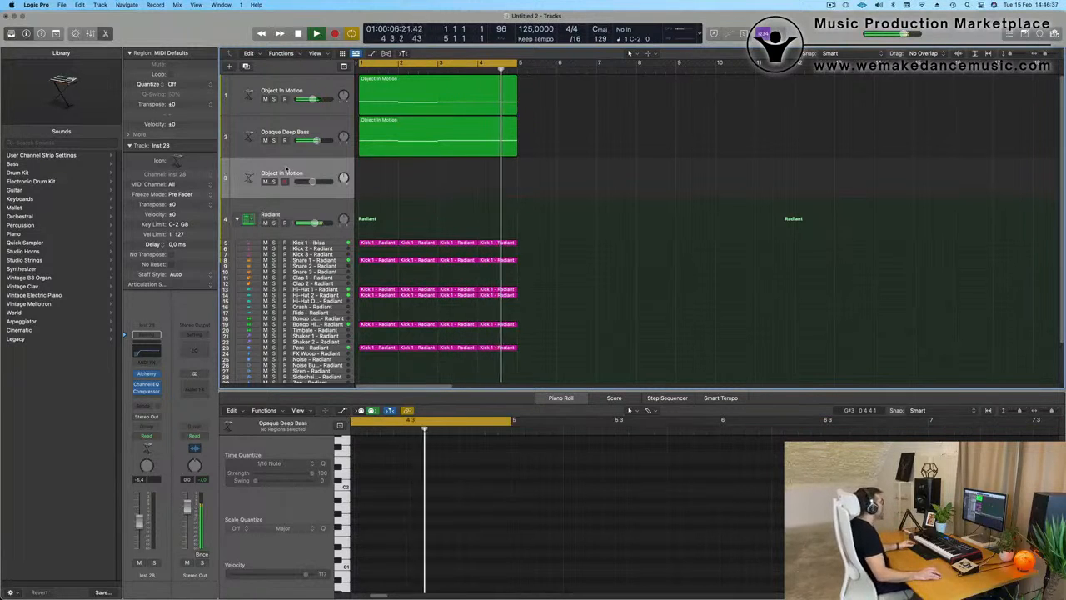
Step: Lower the low cut in the duplicated Object In Motion track's Channel EQ to 20 Hz and close the EQ
{"action": "left_click", "coordinate": [143, 353]}
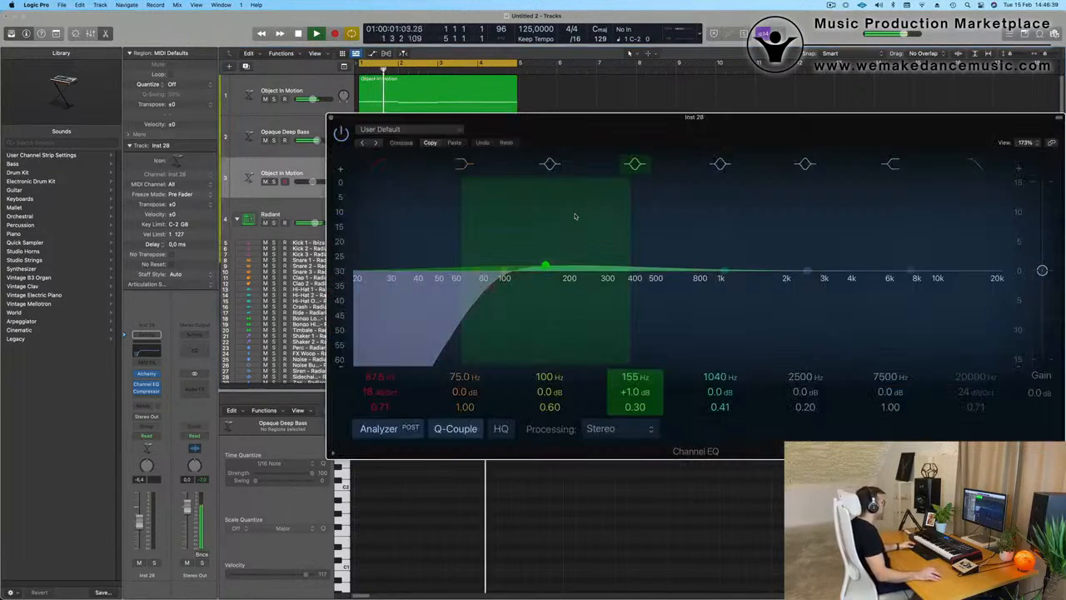
{"action": "left_click_drag", "start_coordinate": [490, 275], "coordinate": [352, 276]}
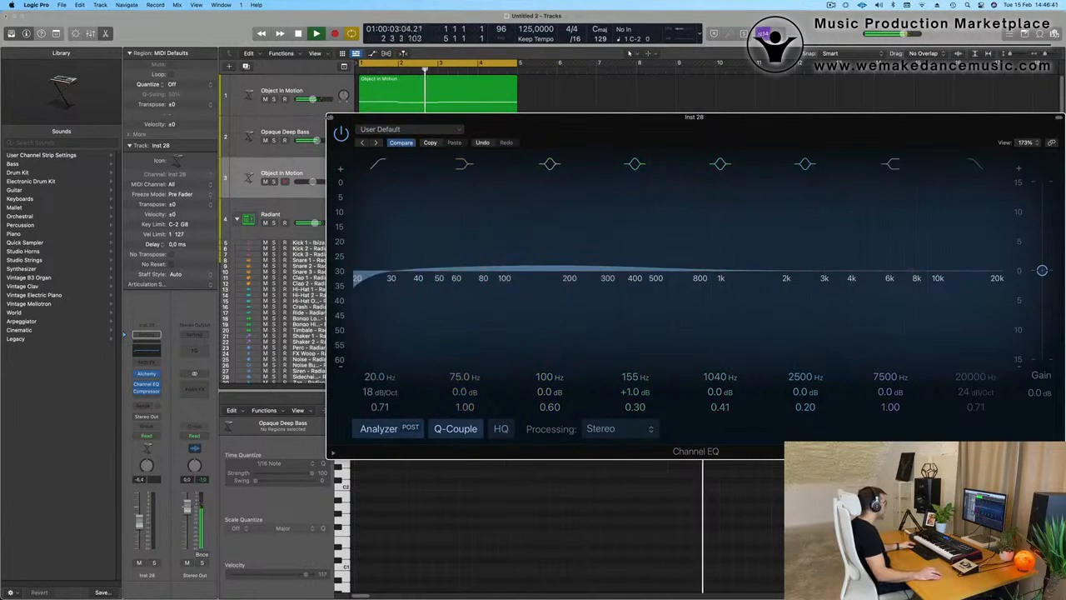
{"action": "left_click", "coordinate": [330, 117]}
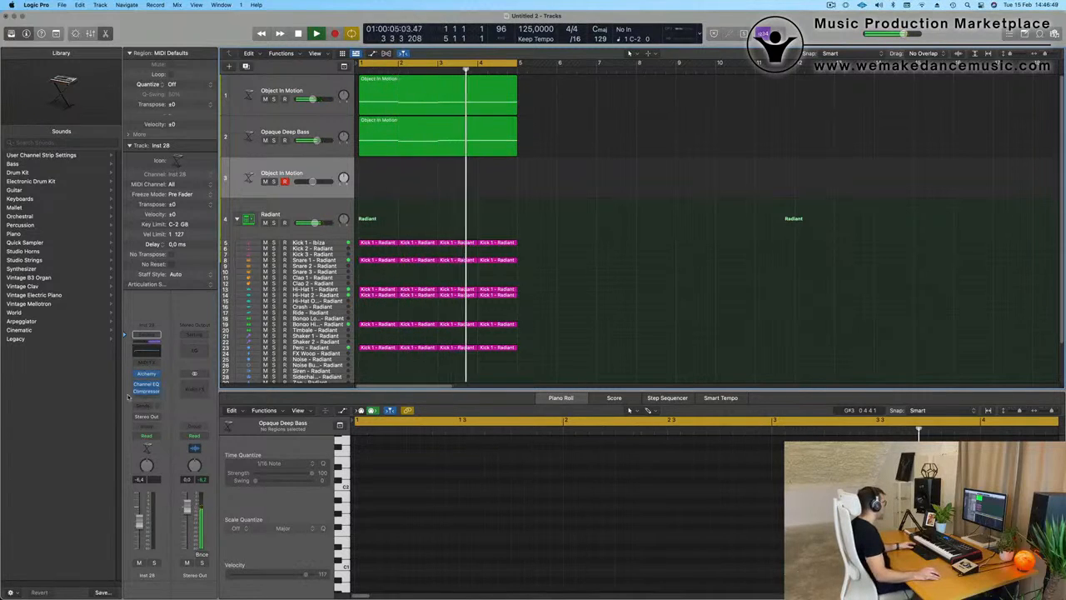
Step: Add a Bus 5 send to the duplicated Object In Motion track and insert a stereo SilverVerb on its aux channel
{"action": "left_click", "coordinate": [146, 406]}
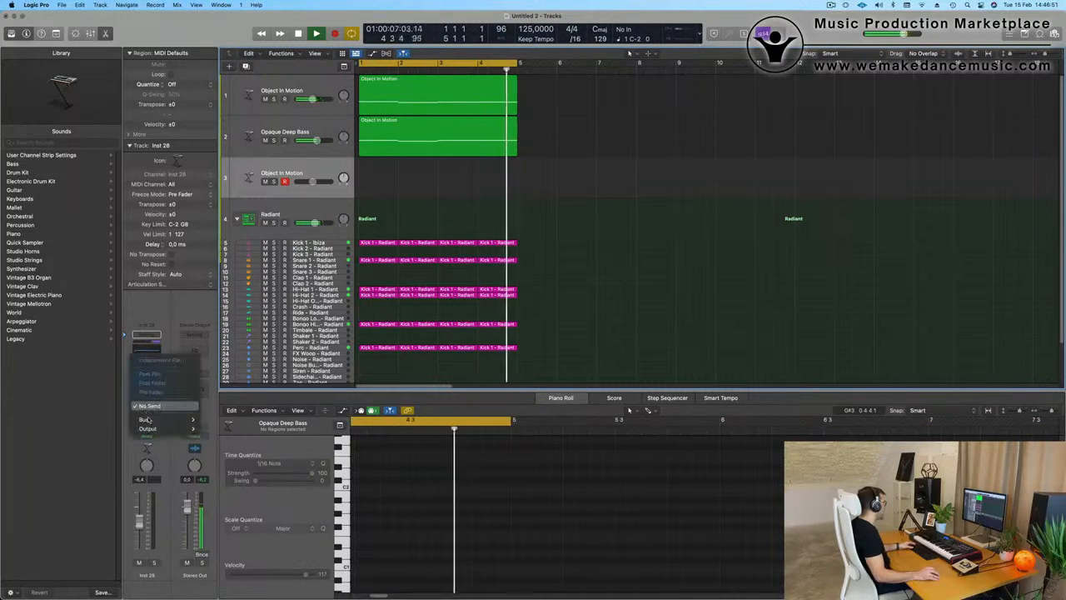
{"action": "mouse_move", "coordinate": [158, 423]}
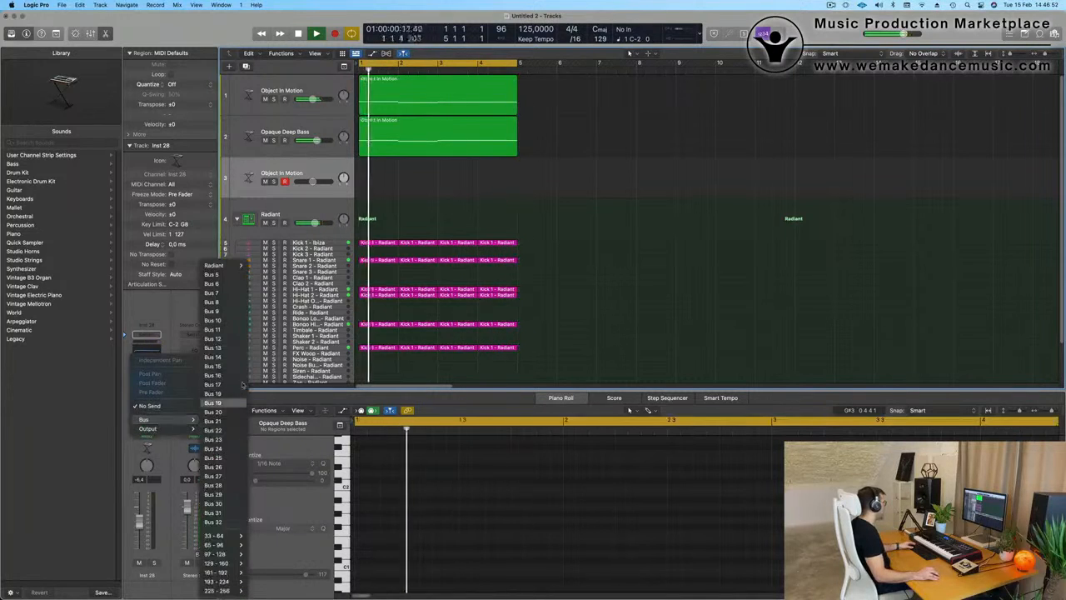
{"action": "left_click", "coordinate": [218, 273]}
{"action": "left_click", "coordinate": [146, 397]}
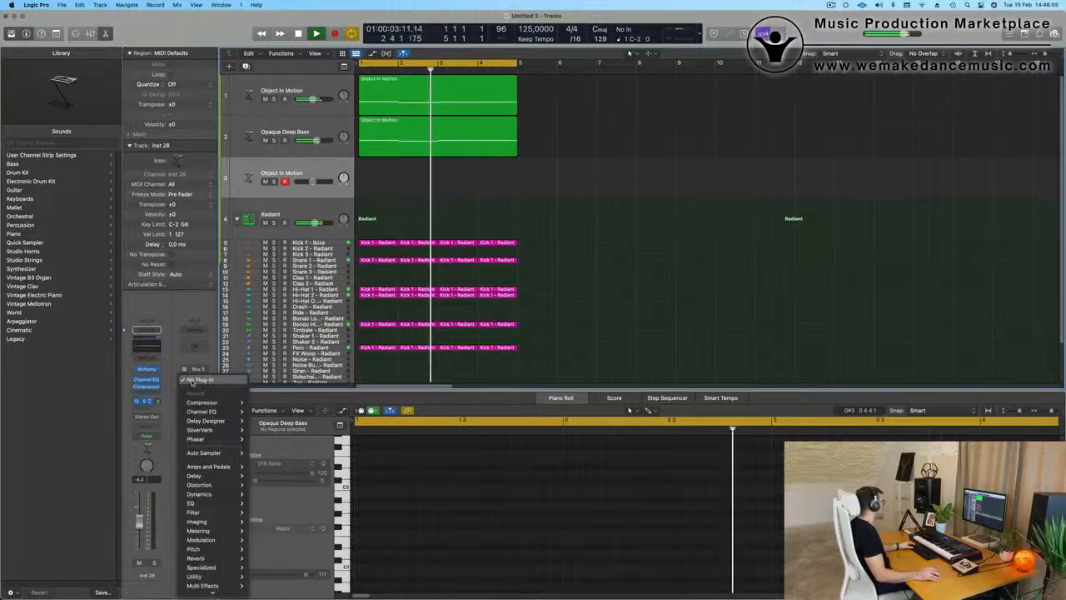
{"action": "mouse_move", "coordinate": [215, 549]}
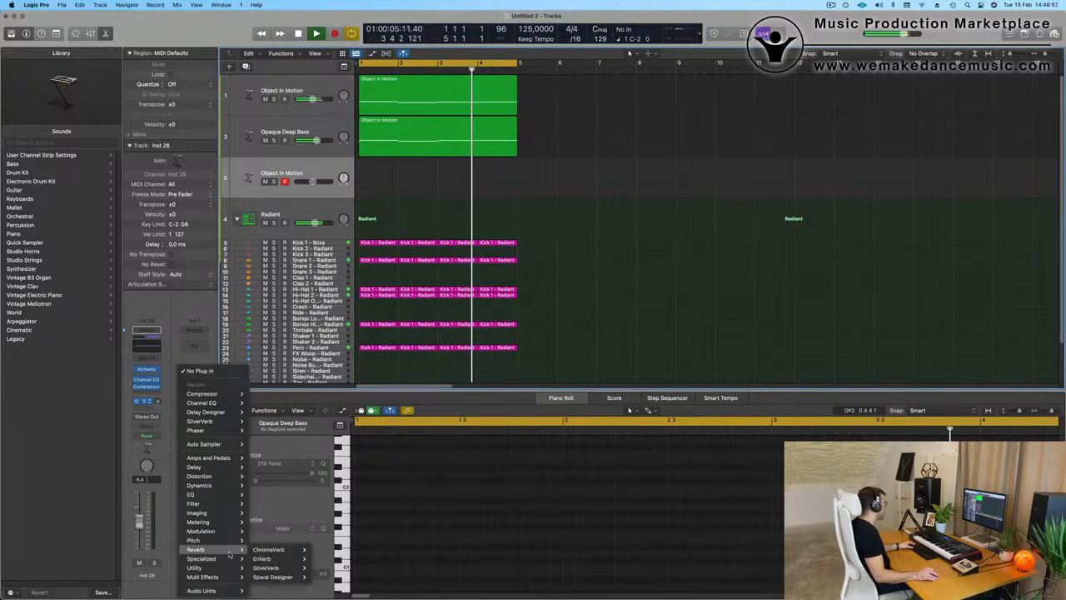
{"action": "mouse_move", "coordinate": [275, 568]}
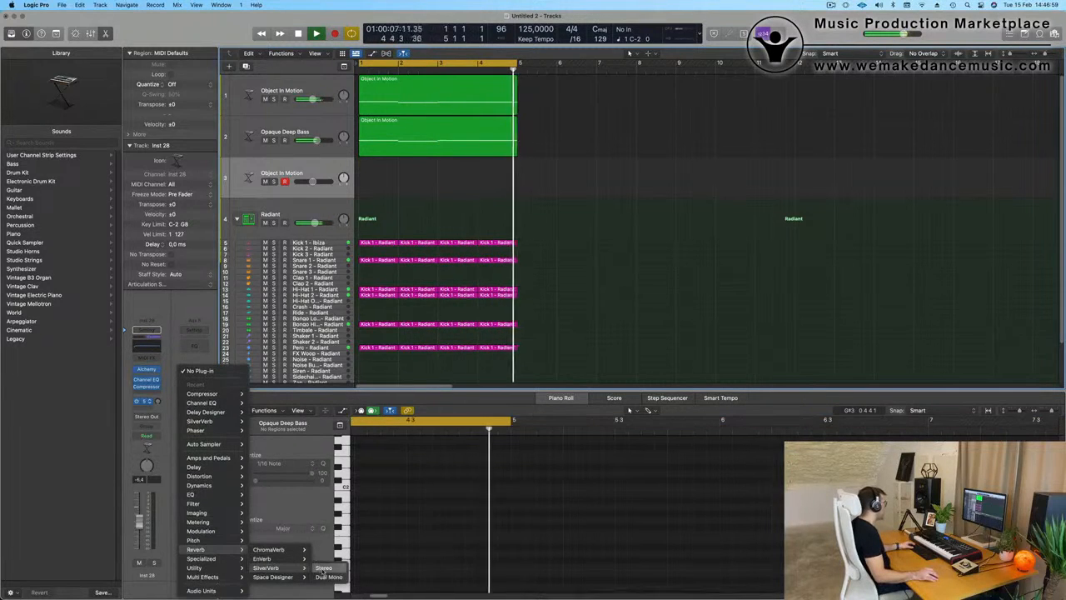
{"action": "left_click", "coordinate": [325, 569]}
Step: Load the grandiose preset in the SilverVerb on Aux 5 and close the plug-in window
{"action": "left_click", "coordinate": [449, 130]}
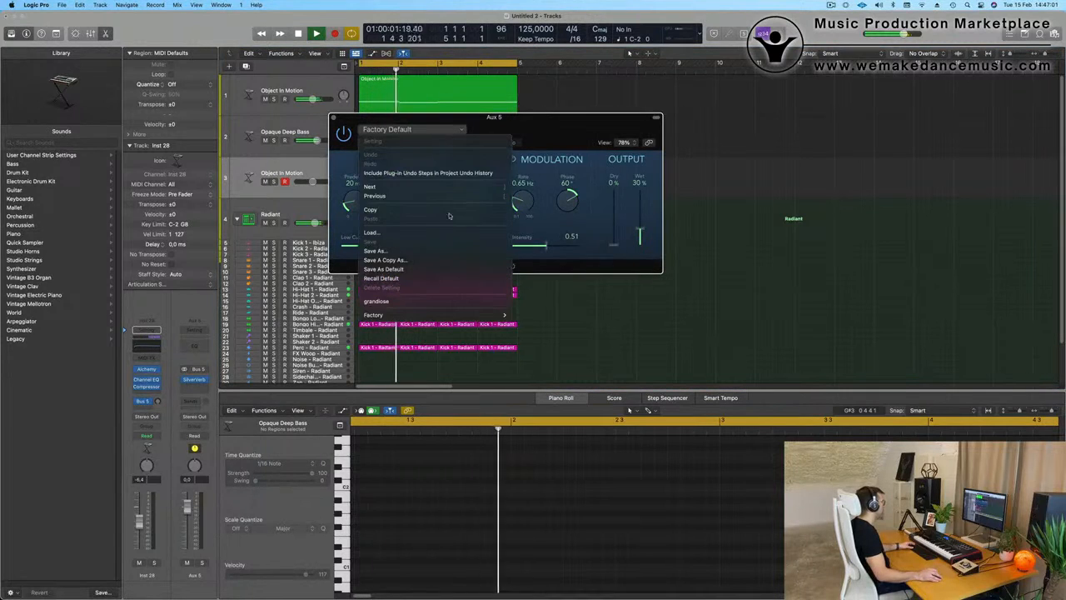
{"action": "left_click", "coordinate": [377, 301]}
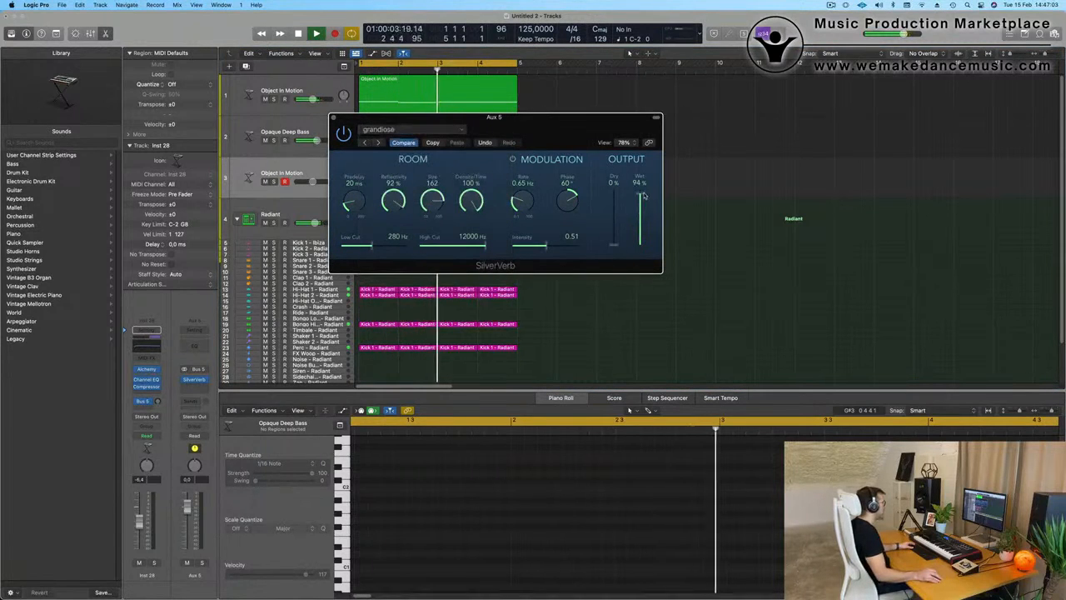
{"action": "left_click", "coordinate": [334, 120]}
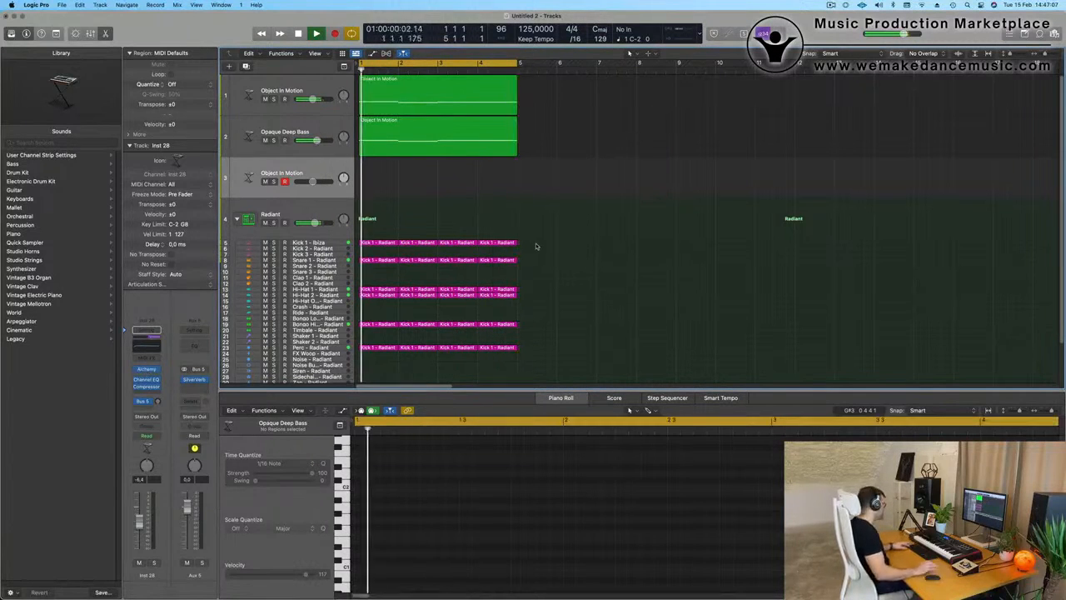
Step: Repeat all the four-bar loop's regions three times and extend the cycle range to bar 17
{"action": "key", "text": "super+r"}
{"action": "key", "text": "super+r"}
{"action": "key", "text": "super+r"}
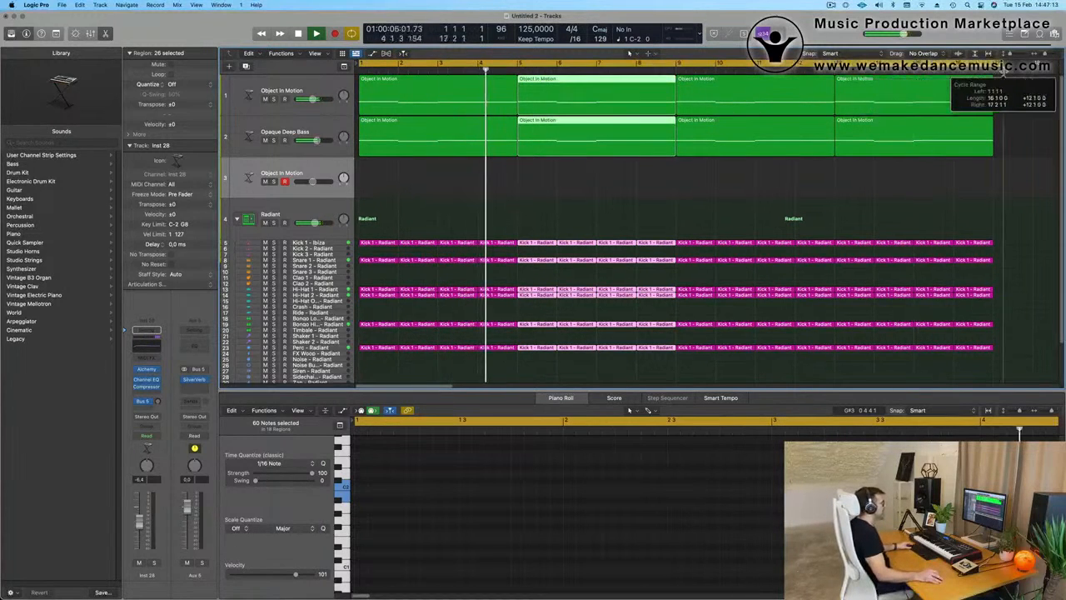
{"action": "left_click", "coordinate": [527, 188]}
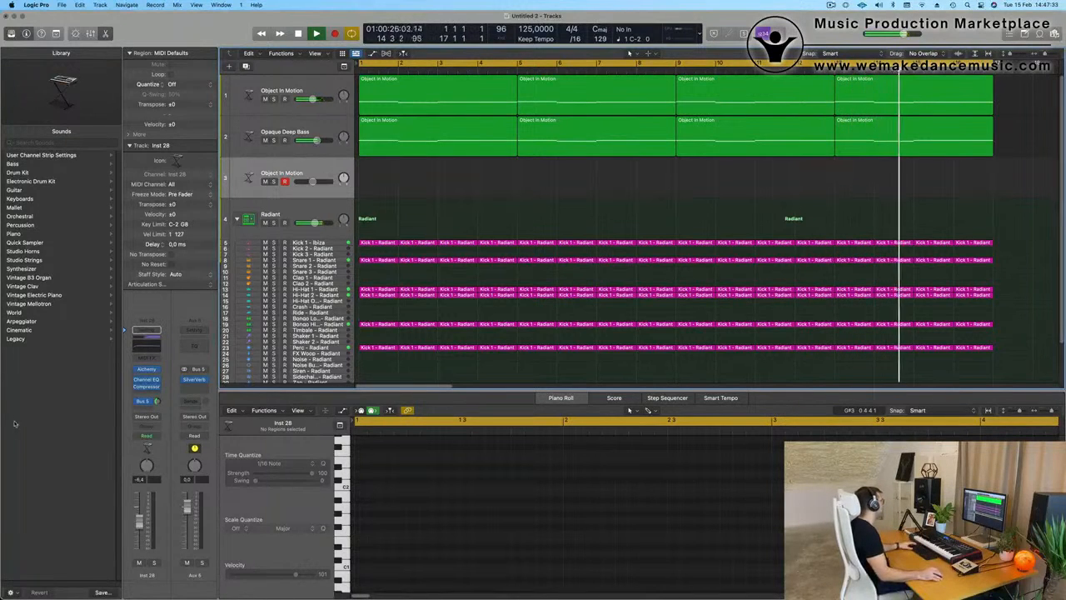
Step: Load the Weighted Pluck mallet preset from Oblique Structures in the third track's Alchemy and raise the track volume
{"action": "left_click", "coordinate": [146, 370]}
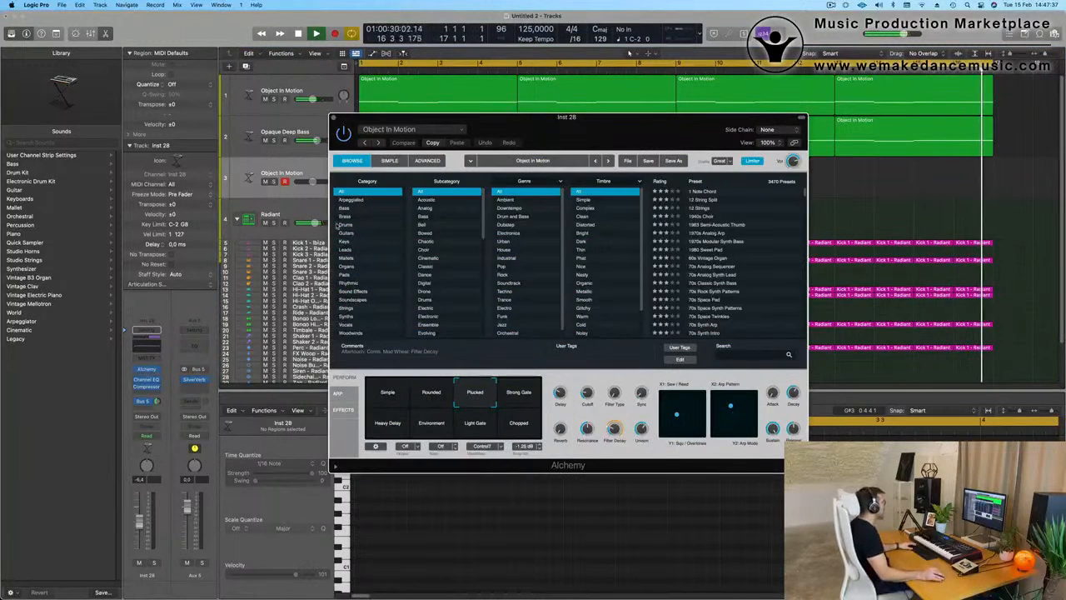
{"action": "left_click", "coordinate": [427, 132]}
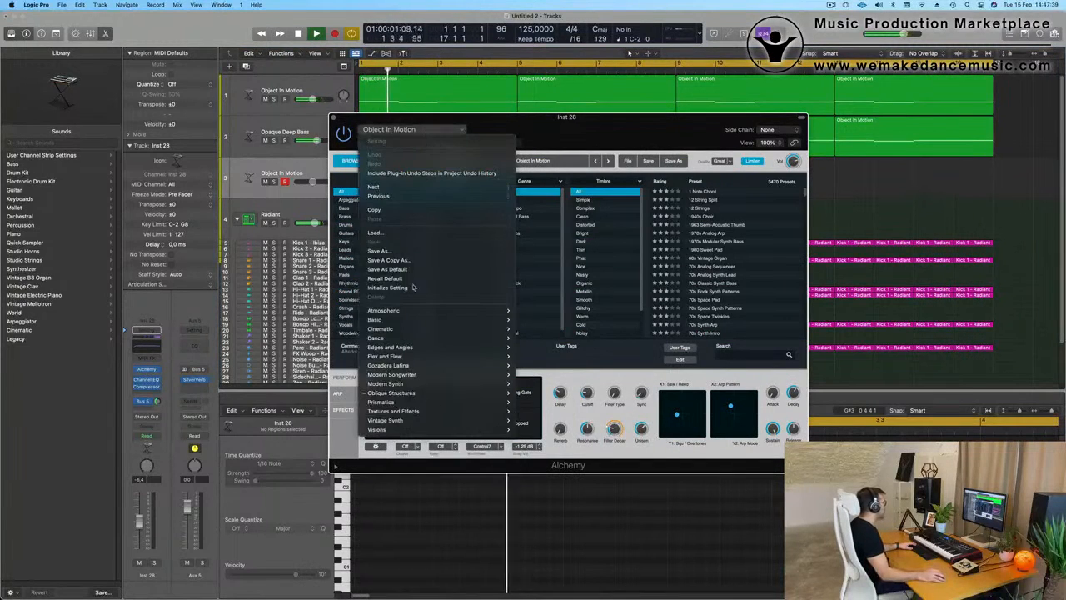
{"action": "mouse_move", "coordinate": [448, 394]}
{"action": "mouse_move", "coordinate": [537, 424]}
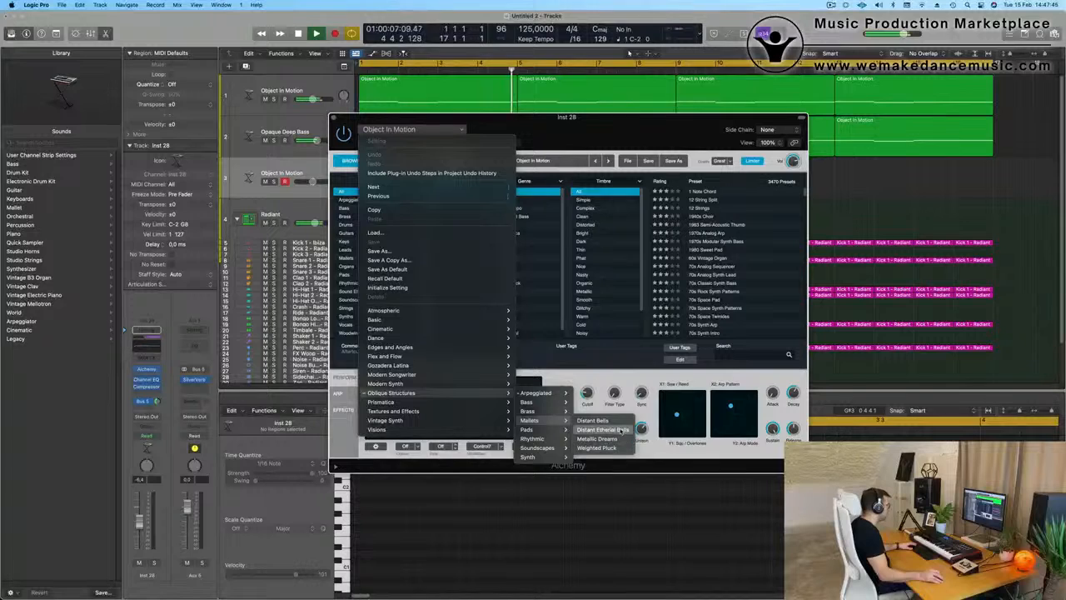
{"action": "left_click", "coordinate": [596, 447]}
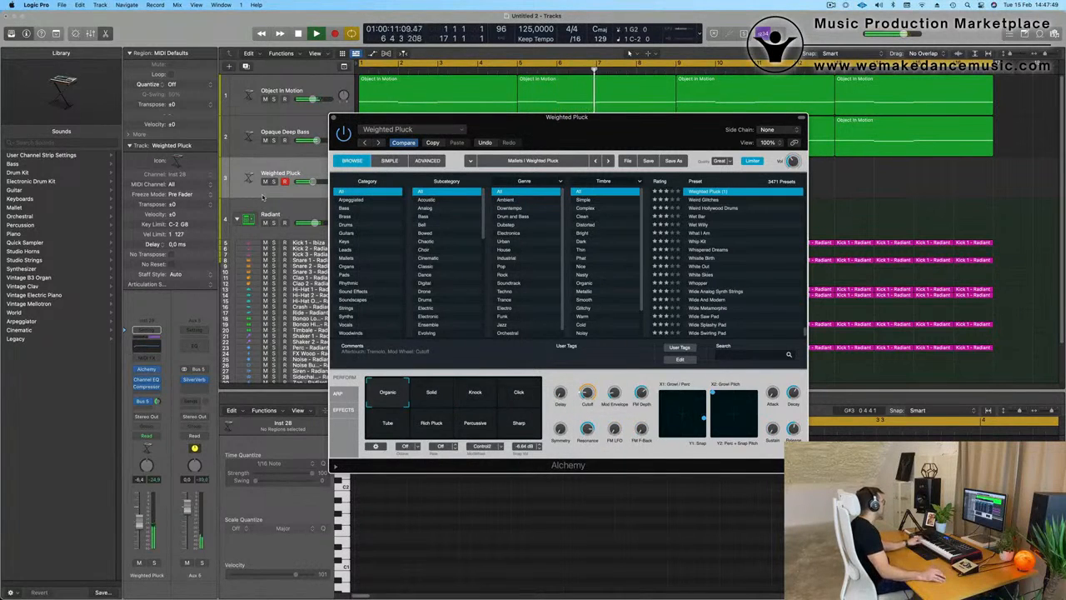
{"action": "left_click", "coordinate": [141, 506]}
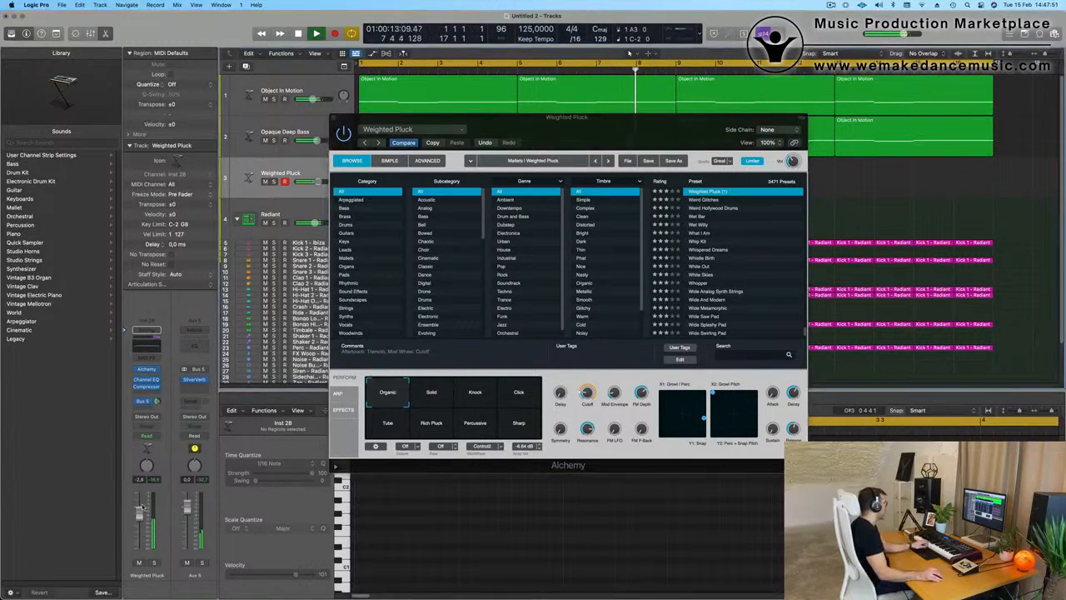
Step: Audition Weighted Pluck's performance variations Solid, Knock, Click, Rich Pluck, Percussive and Sharp in Alchemy
{"action": "left_click", "coordinate": [433, 404]}
{"action": "left_click", "coordinate": [494, 398]}
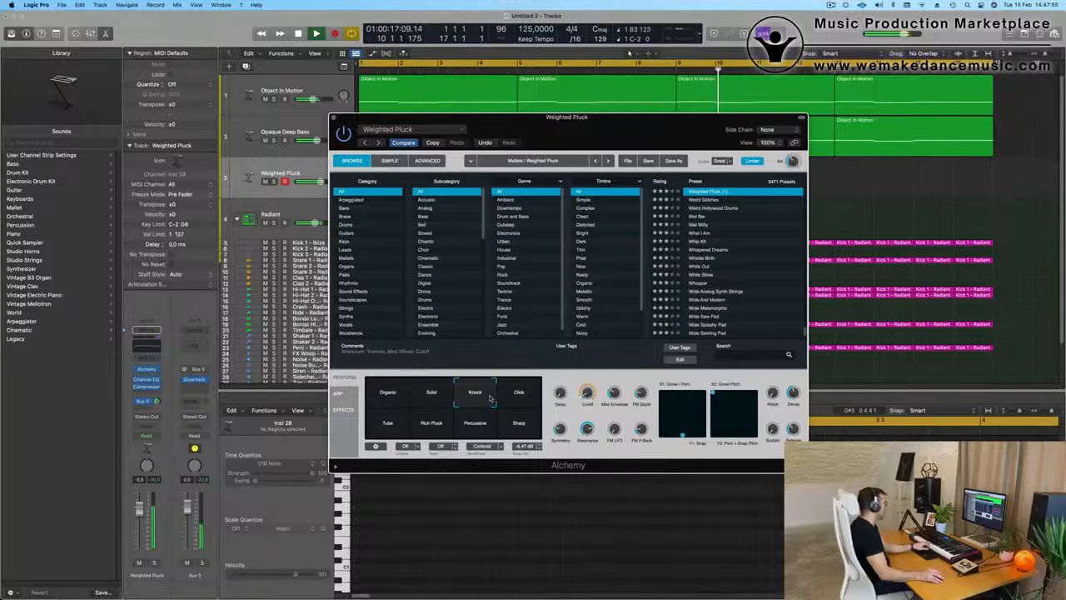
{"action": "left_click", "coordinate": [515, 400]}
{"action": "left_click", "coordinate": [430, 397]}
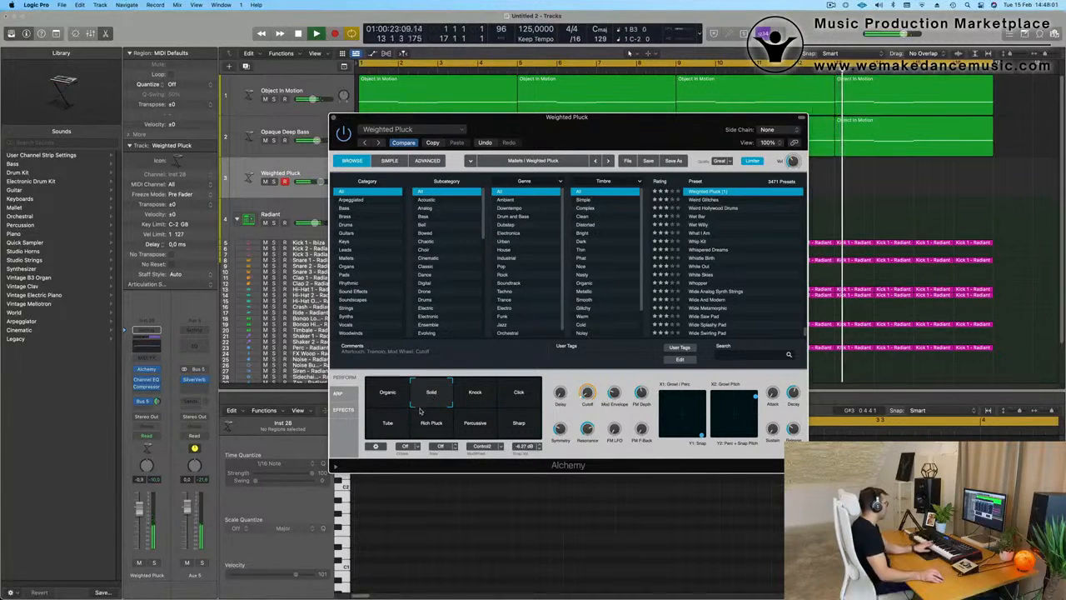
{"action": "left_click", "coordinate": [438, 426]}
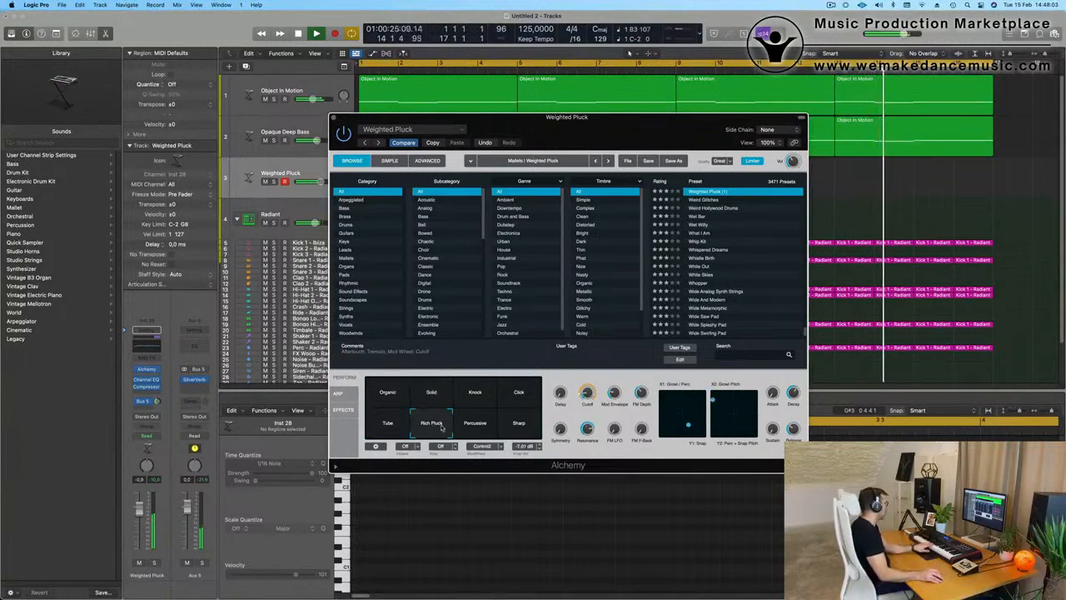
{"action": "left_click", "coordinate": [490, 426]}
{"action": "left_click", "coordinate": [517, 426]}
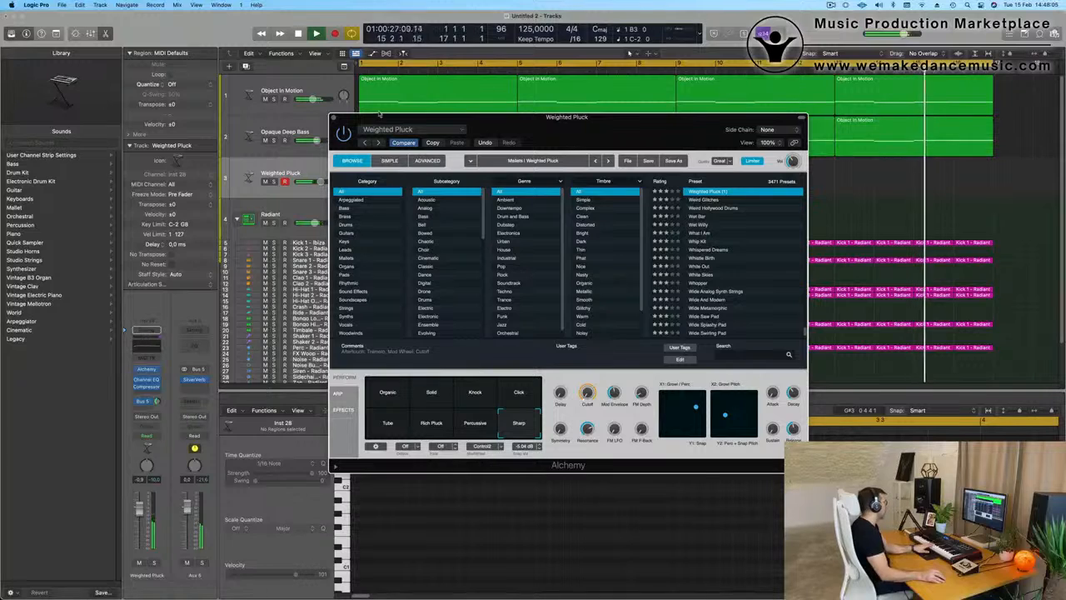
Step: Load the Distant Etherial Bells mallet preset from Oblique Structures in Alchemy and set the track volume to about -13.6 dB
{"action": "left_click", "coordinate": [398, 132]}
{"action": "mouse_move", "coordinate": [414, 392]}
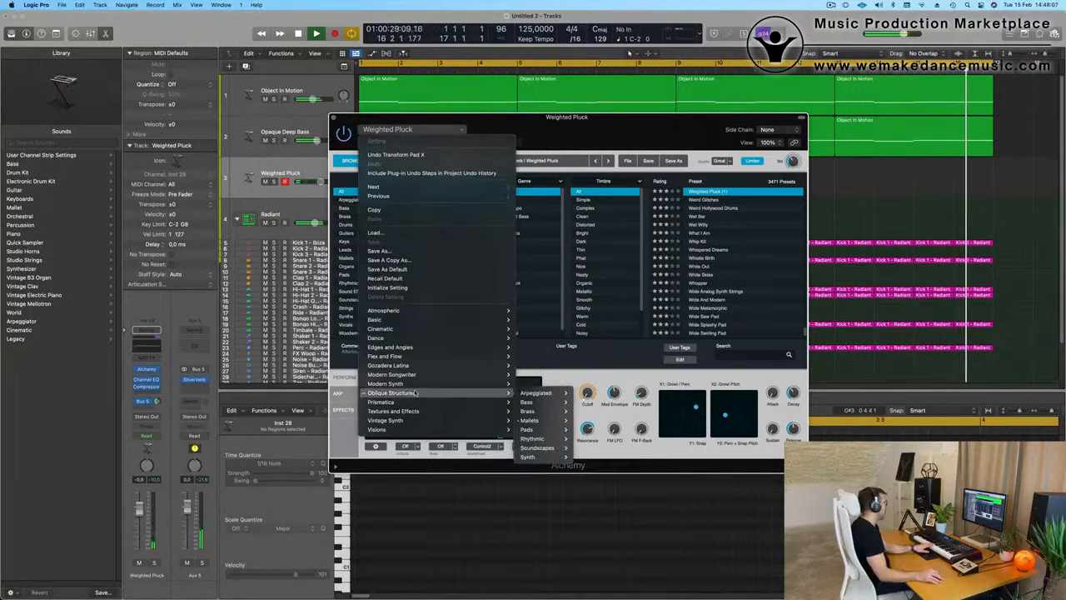
{"action": "mouse_move", "coordinate": [533, 420]}
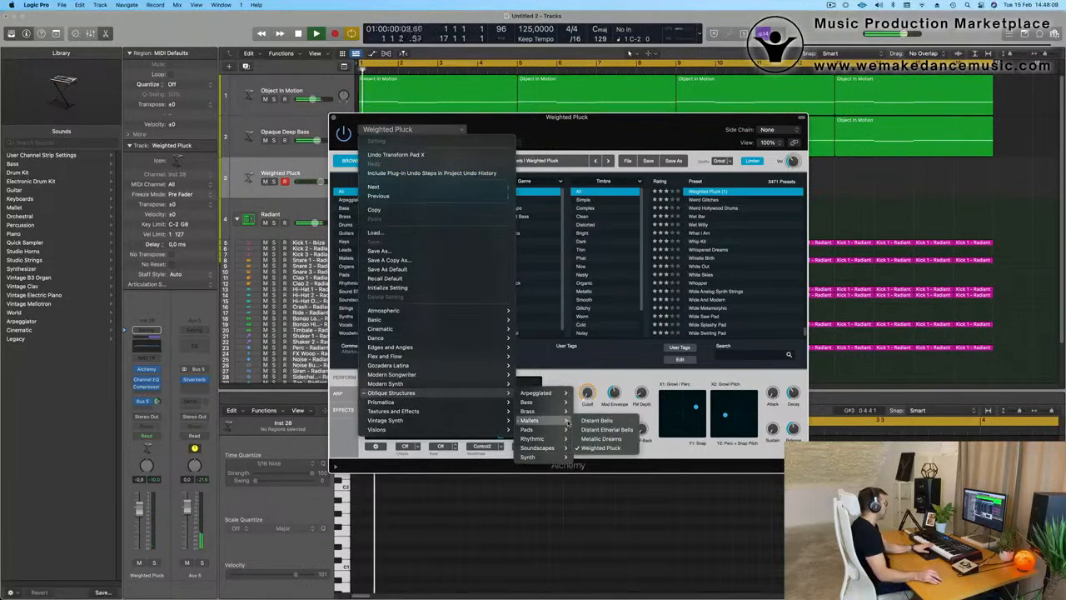
{"action": "left_click", "coordinate": [617, 429]}
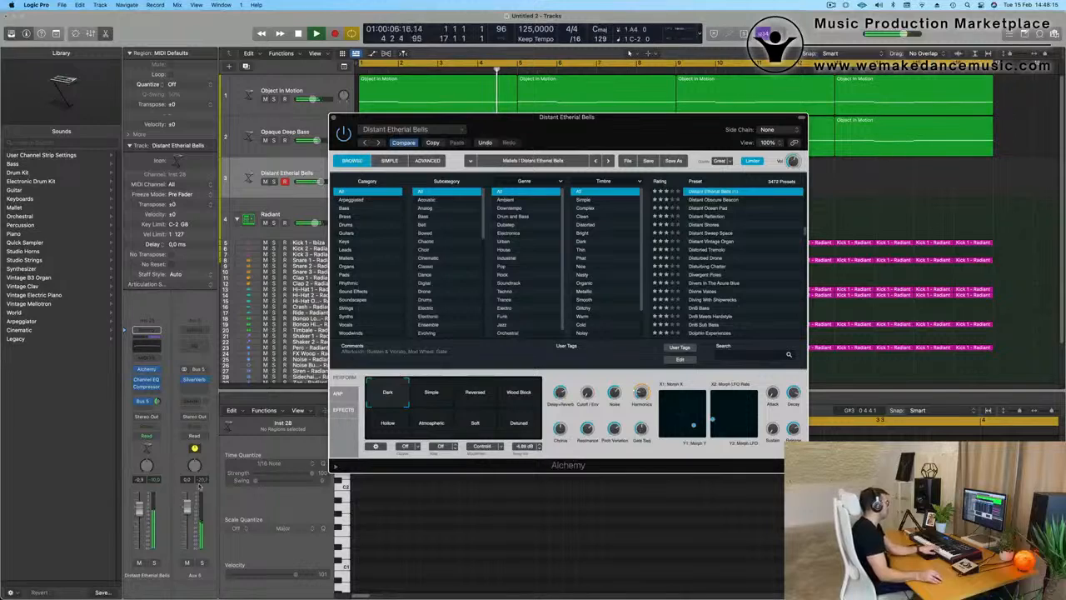
{"action": "left_click_drag", "start_coordinate": [141, 531], "coordinate": [142, 534]}
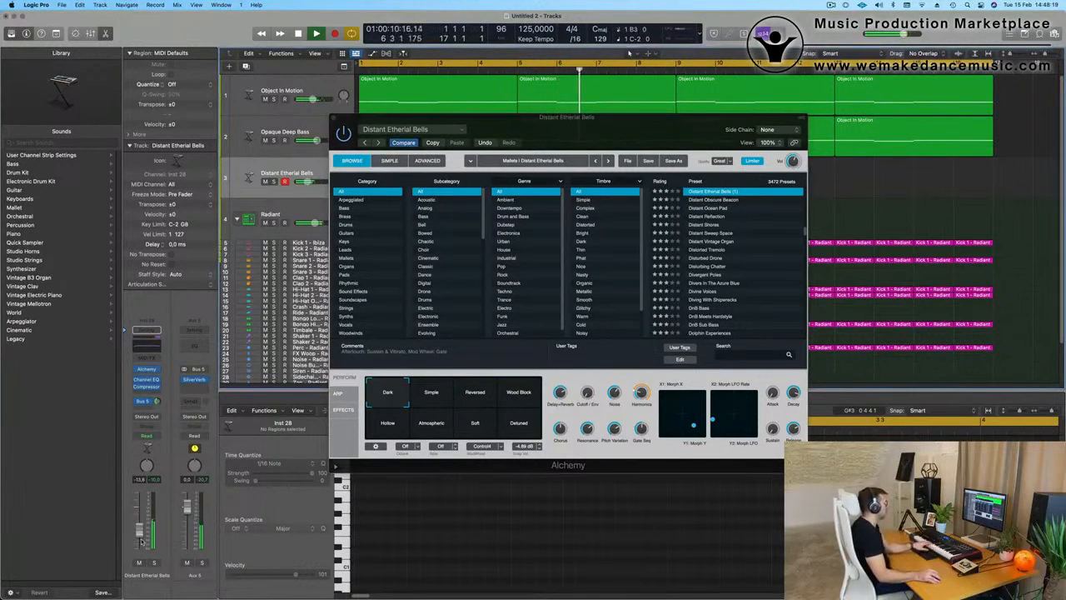
Step: Switch Distant Etherial Bells to the Reversed variation and record a four-note part on its track between bars 12 and 17
{"action": "left_click", "coordinate": [433, 394]}
{"action": "left_click", "coordinate": [475, 394]}
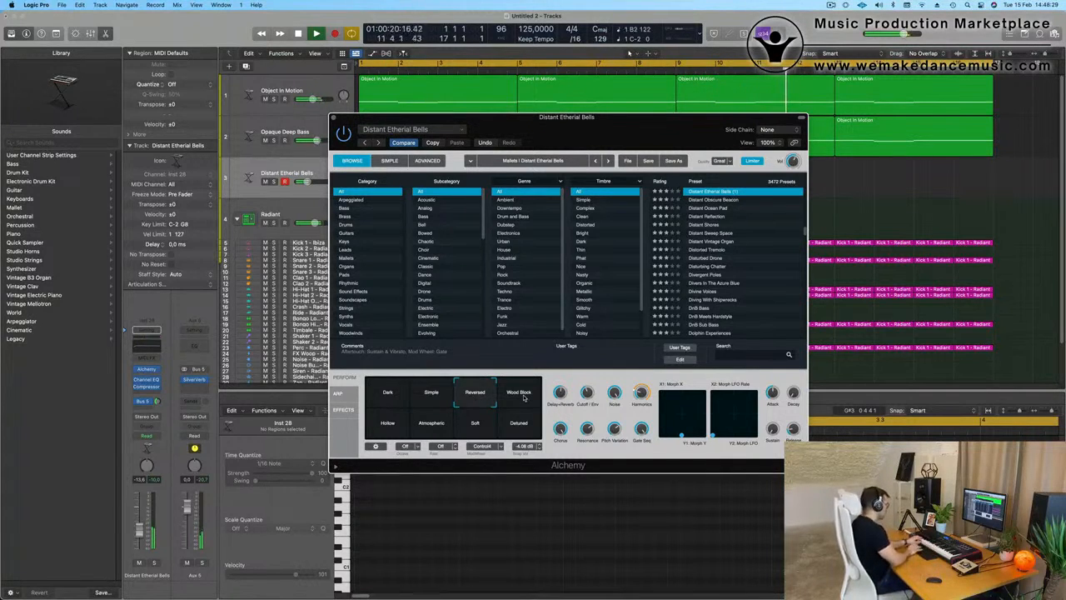
{"action": "key", "text": "r"}
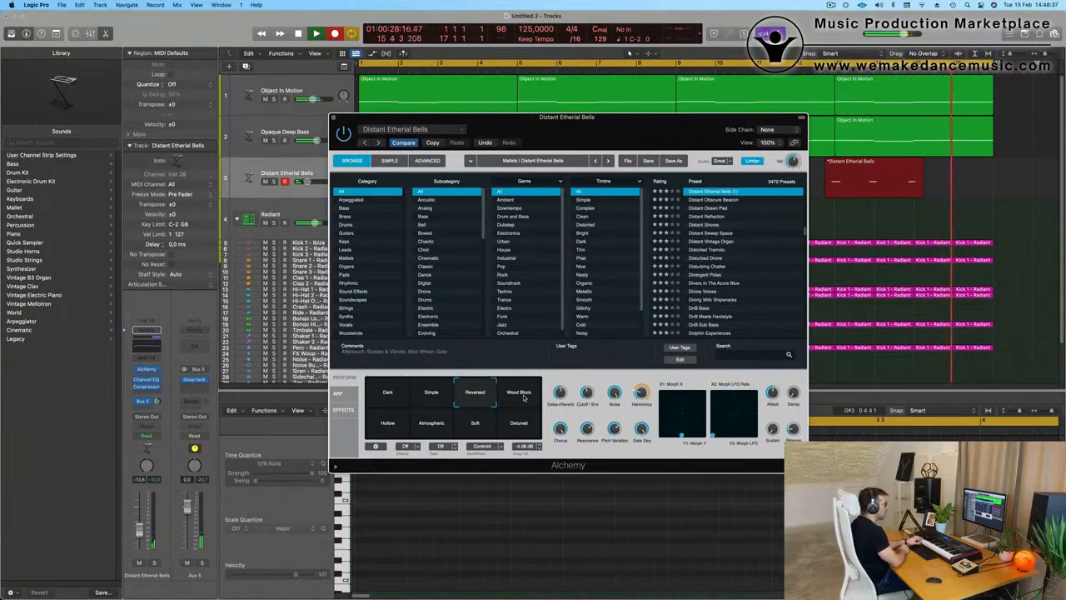
{"action": "key", "text": "space"}
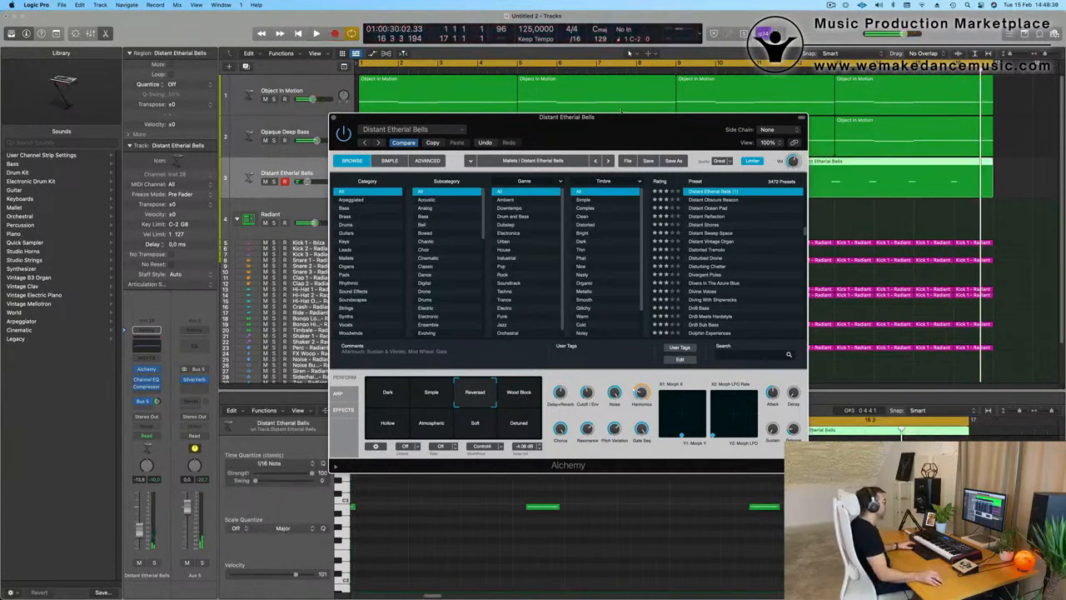
Step: Move the four recorded bell notes slightly later in the Piano Roll, shifting the last three a little further
{"action": "left_click_drag", "start_coordinate": [652, 117], "coordinate": [580, 425]}
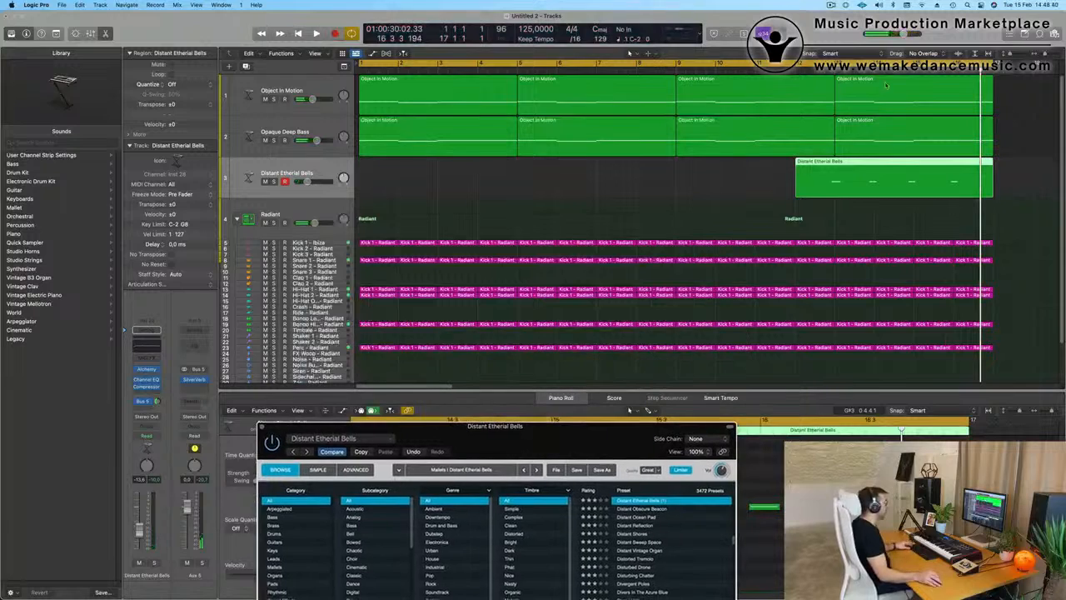
{"action": "double_click", "coordinate": [836, 163]}
{"action": "double_click", "coordinate": [836, 163]}
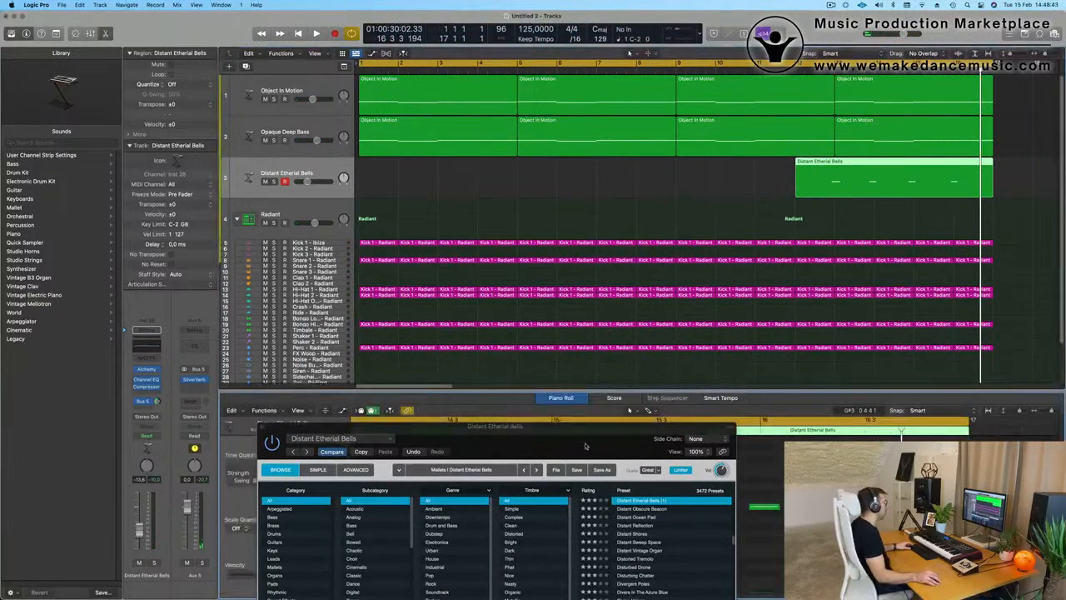
{"action": "left_click_drag", "start_coordinate": [566, 433], "coordinate": [778, 86]}
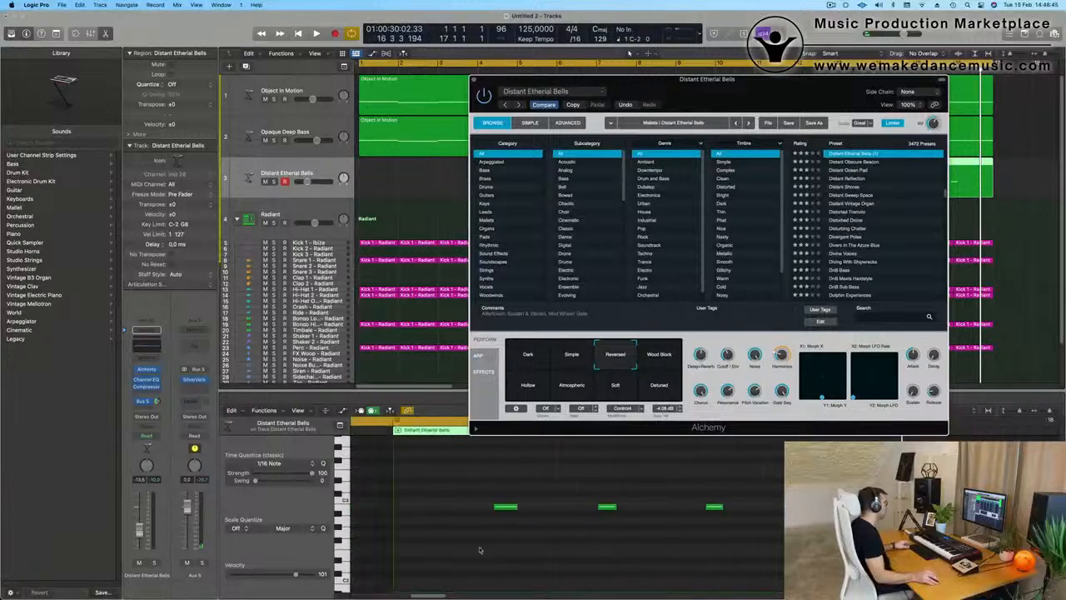
{"action": "left_click", "coordinate": [536, 544]}
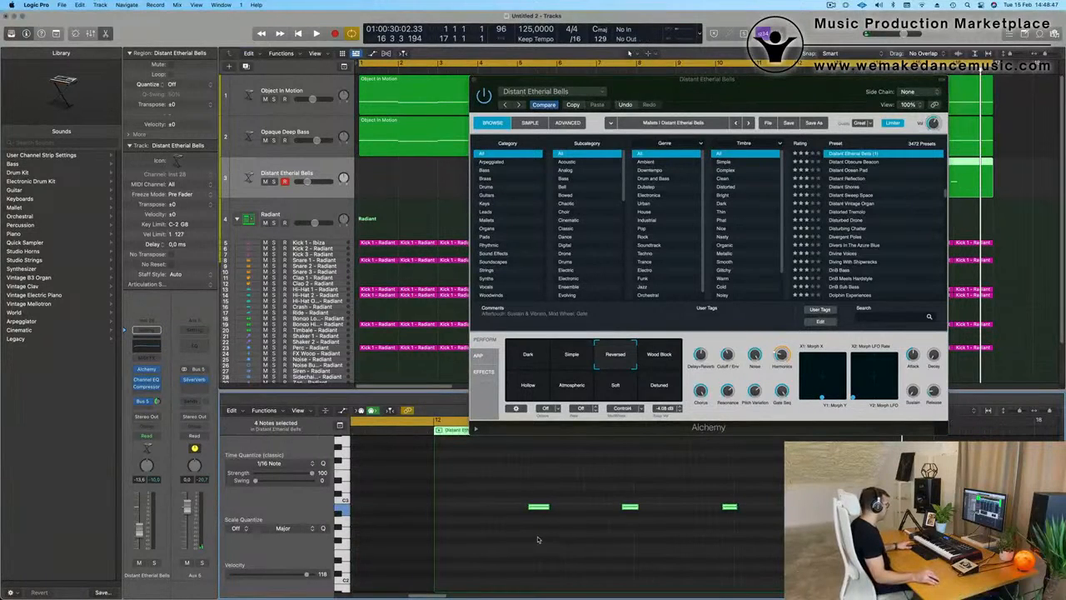
{"action": "left_click_drag", "start_coordinate": [536, 486], "coordinate": [783, 514]}
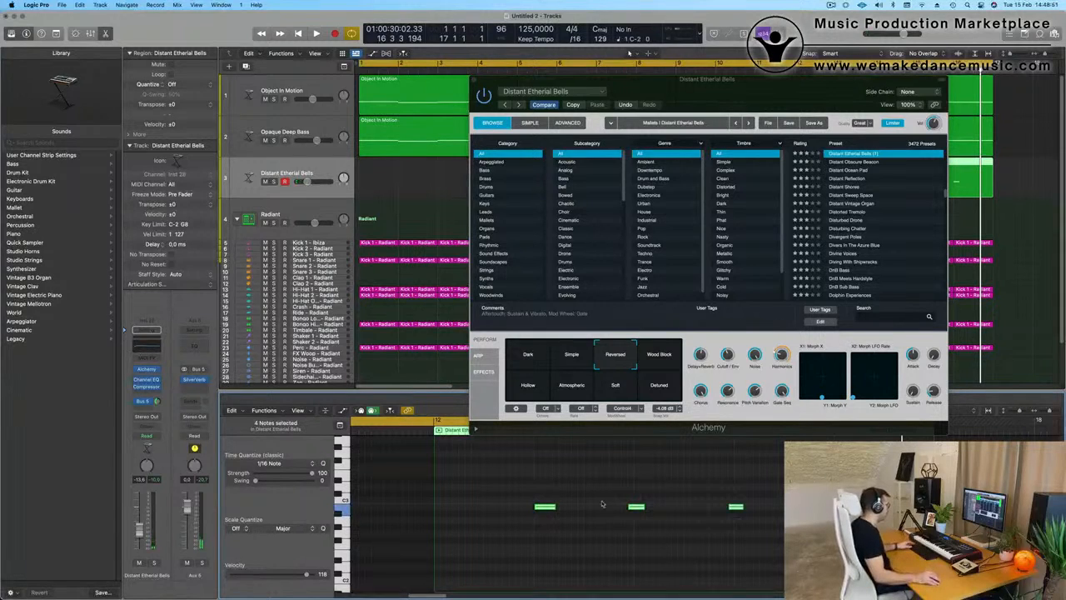
{"action": "left_click_drag", "start_coordinate": [622, 479], "coordinate": [800, 543]}
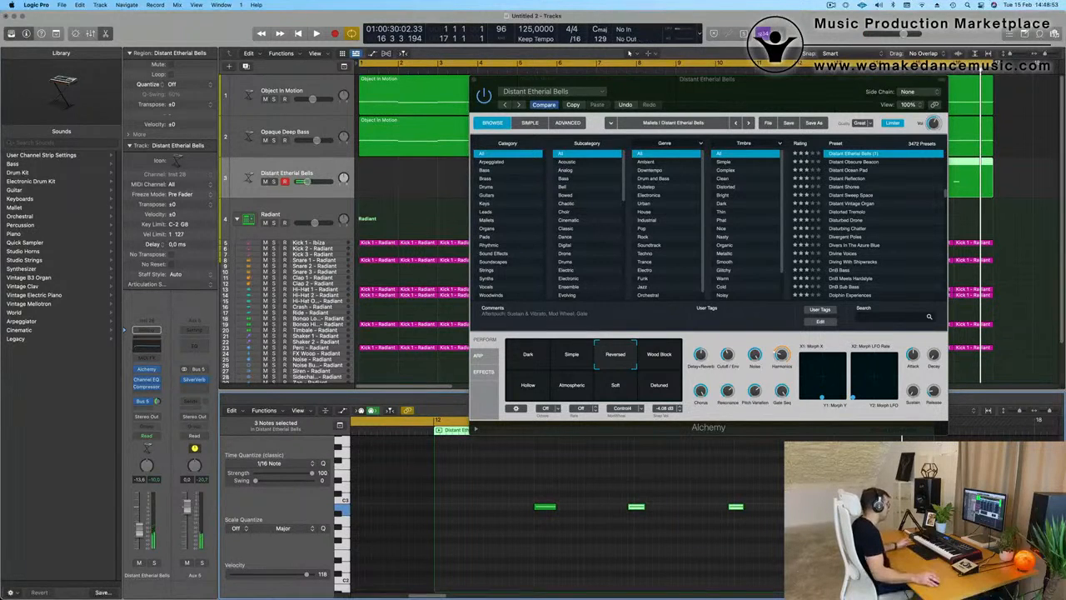
{"action": "left_click_drag", "start_coordinate": [630, 491], "coordinate": [791, 541]}
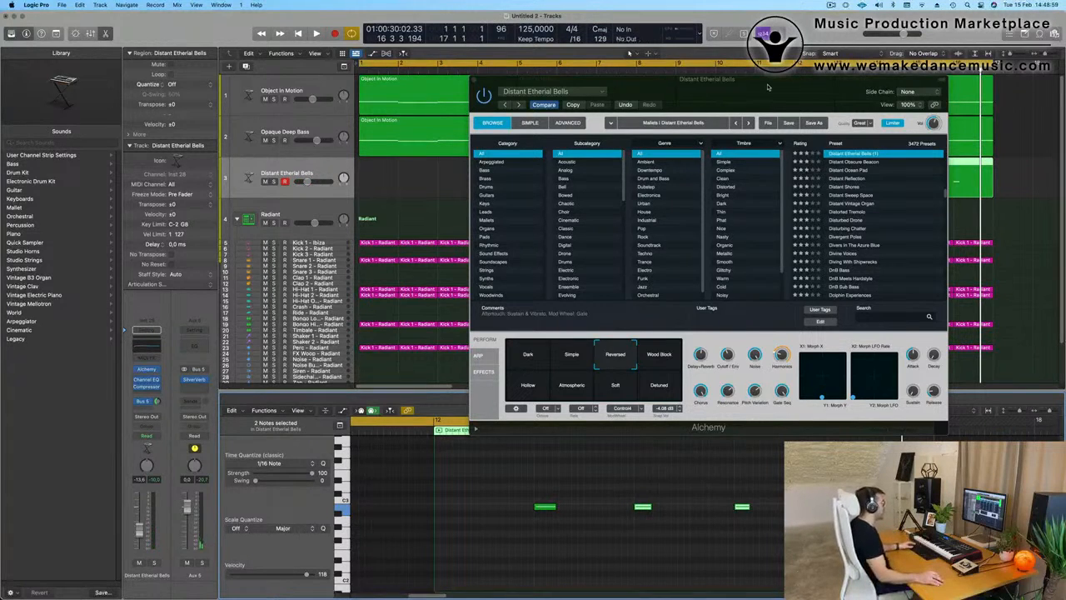
Step: Split the Distant Etherial Bells region at bar 13 and delete the piece before the split
{"action": "left_click_drag", "start_coordinate": [768, 87], "coordinate": [756, 331]}
{"action": "left_click", "coordinate": [834, 172]}
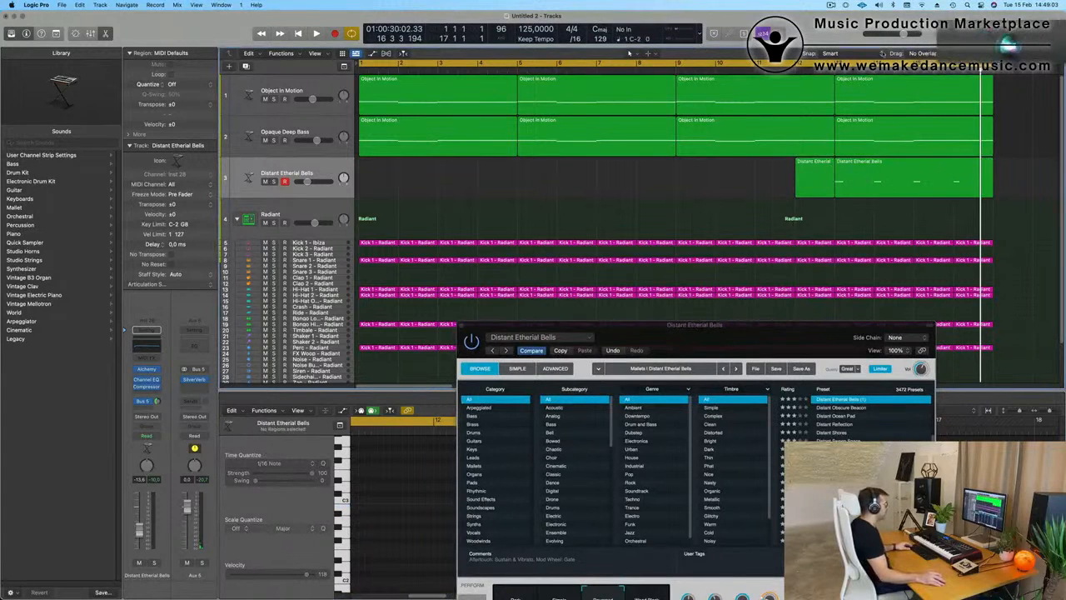
{"action": "left_click", "coordinate": [826, 174]}
{"action": "key", "text": "Delete"}
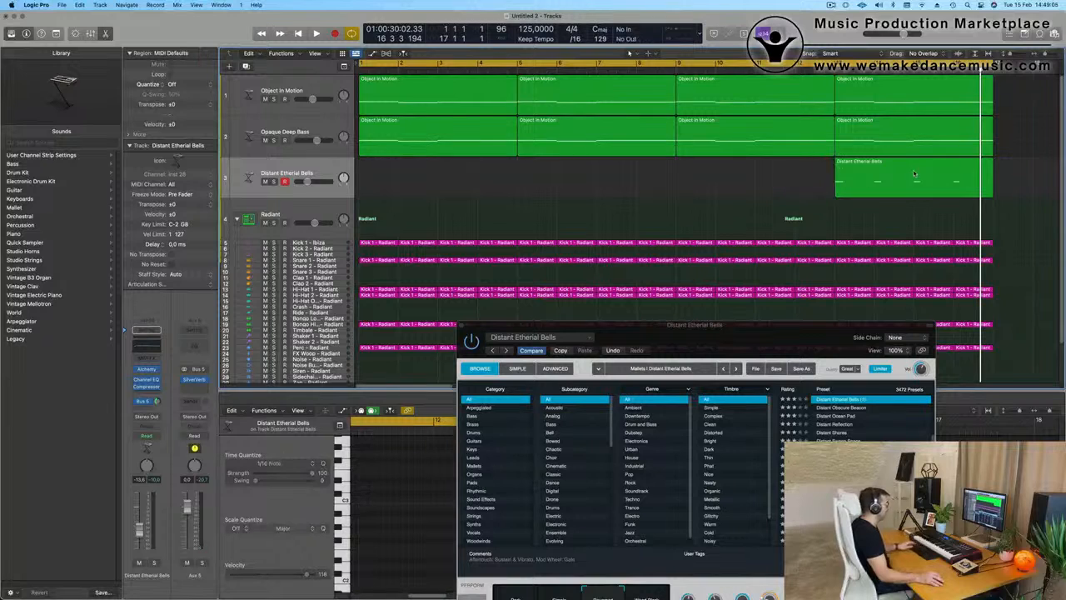
Step: Move the Distant Etherial Bells region to bar 1 and lower its track volume to about -21 dB during playback
{"action": "left_click_drag", "start_coordinate": [916, 178], "coordinate": [440, 179]}
{"action": "key", "text": "space"}
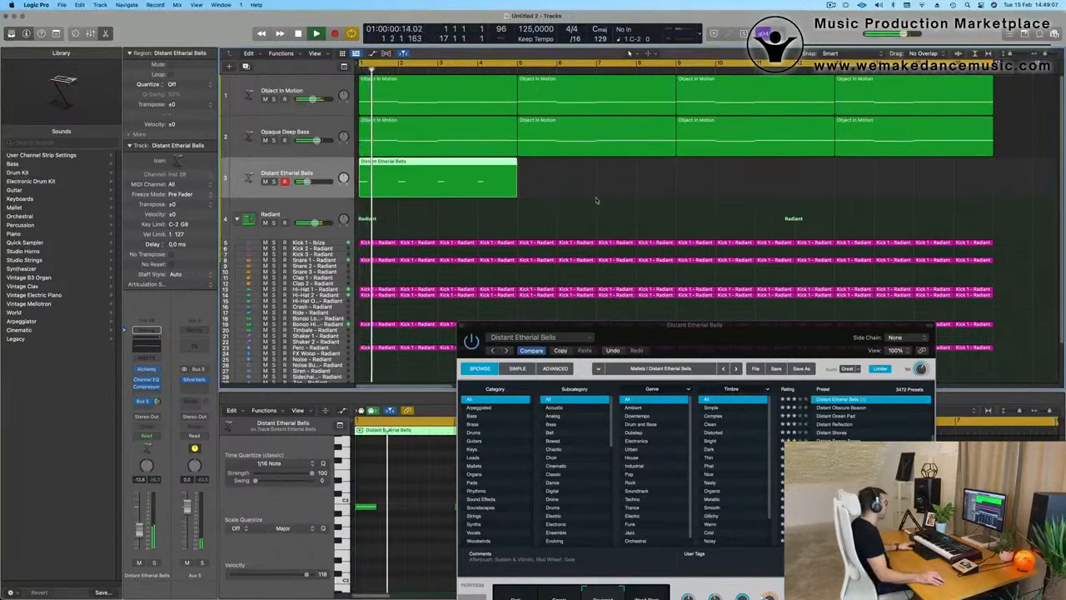
{"action": "key", "text": "space"}
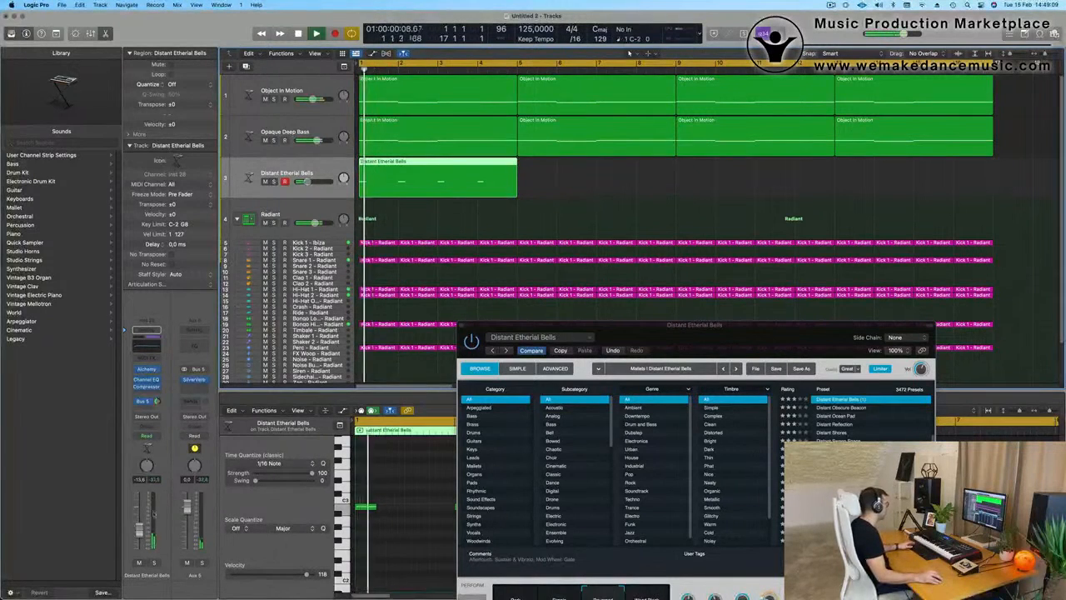
{"action": "key", "text": "space"}
{"action": "key", "text": "space"}
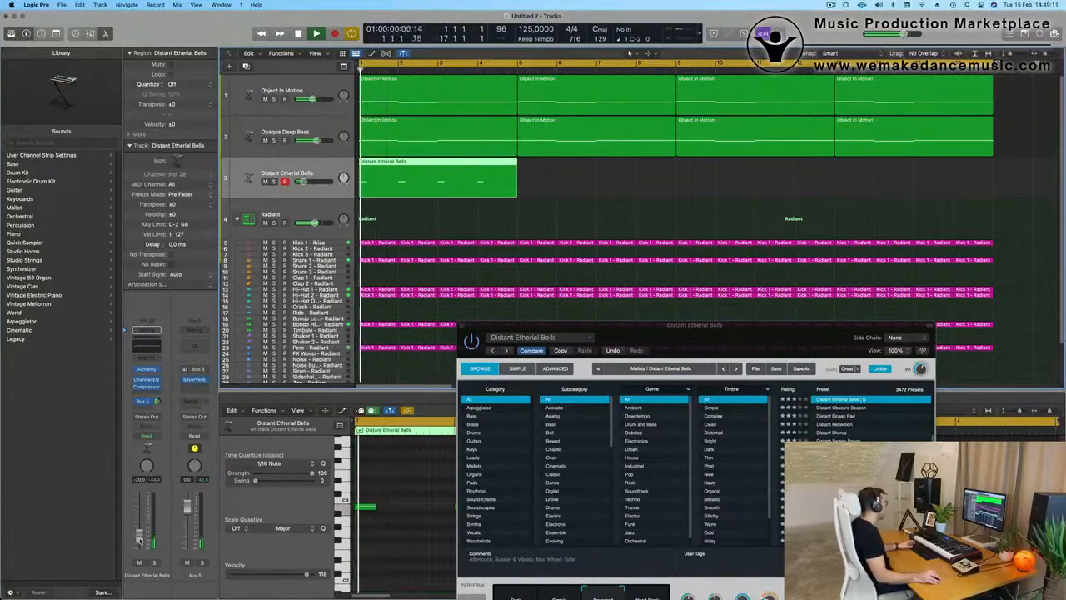
{"action": "left_click_drag", "start_coordinate": [654, 345], "coordinate": [453, 497]}
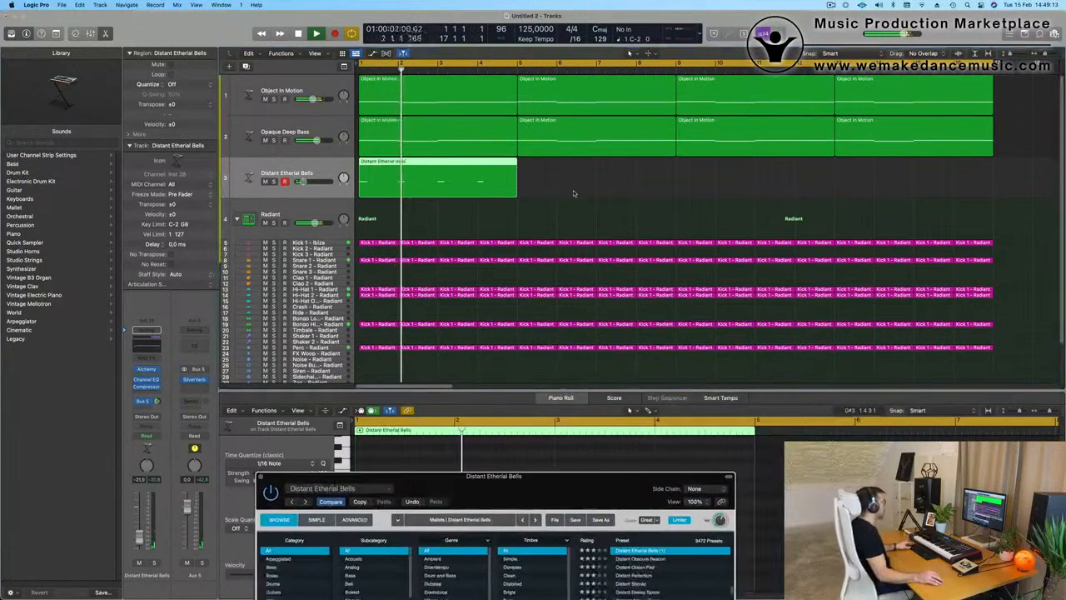
Step: Repeat the Distant Etherial Bells region three times so the part fills all 16 bars
{"action": "left_click_drag", "start_coordinate": [573, 192], "coordinate": [415, 185]}
{"action": "key", "text": "super+r"}
{"action": "key", "text": "super+r"}
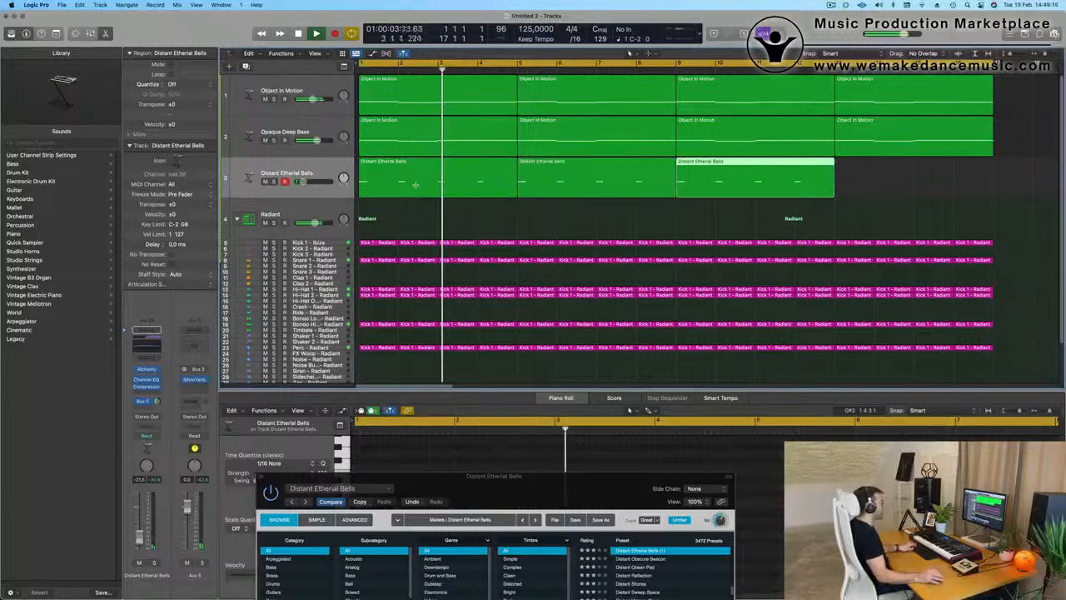
{"action": "key", "text": "super+r"}
{"action": "key", "text": "super+Left"}
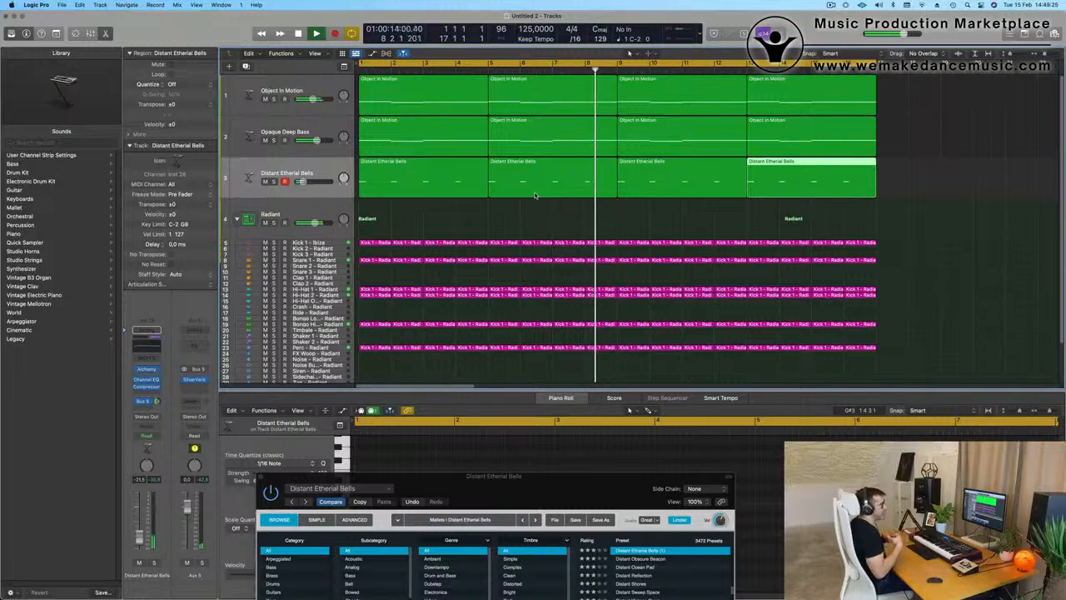
{"action": "key", "text": "space"}
{"action": "key", "text": "space"}
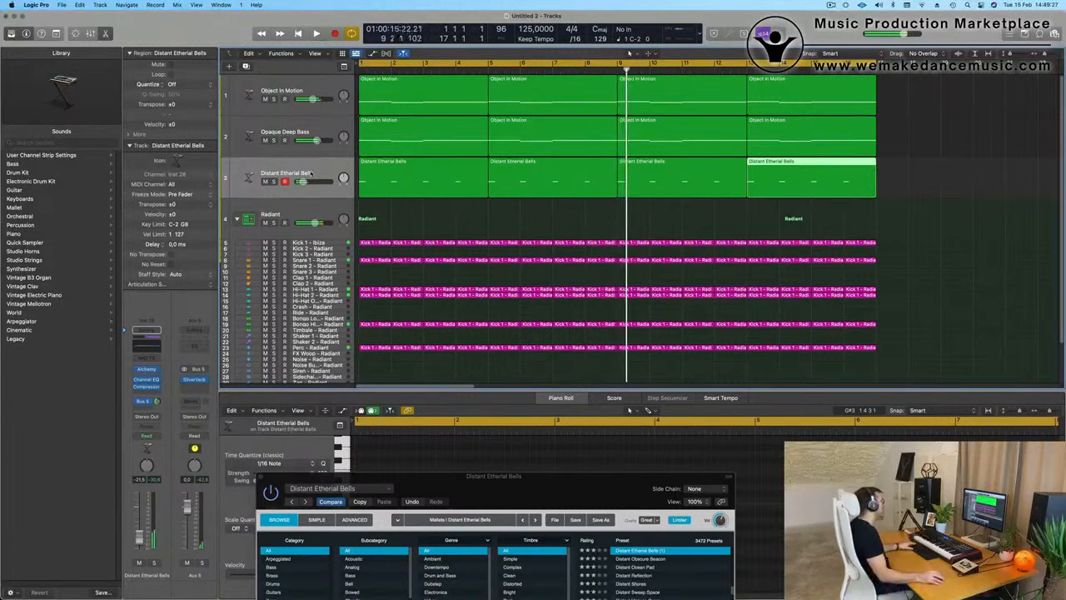
Step: Try the Wood Block variation of Distant Etherial Bells in Alchemy against the loop, and return to Reversed
{"action": "left_click", "coordinate": [296, 173]}
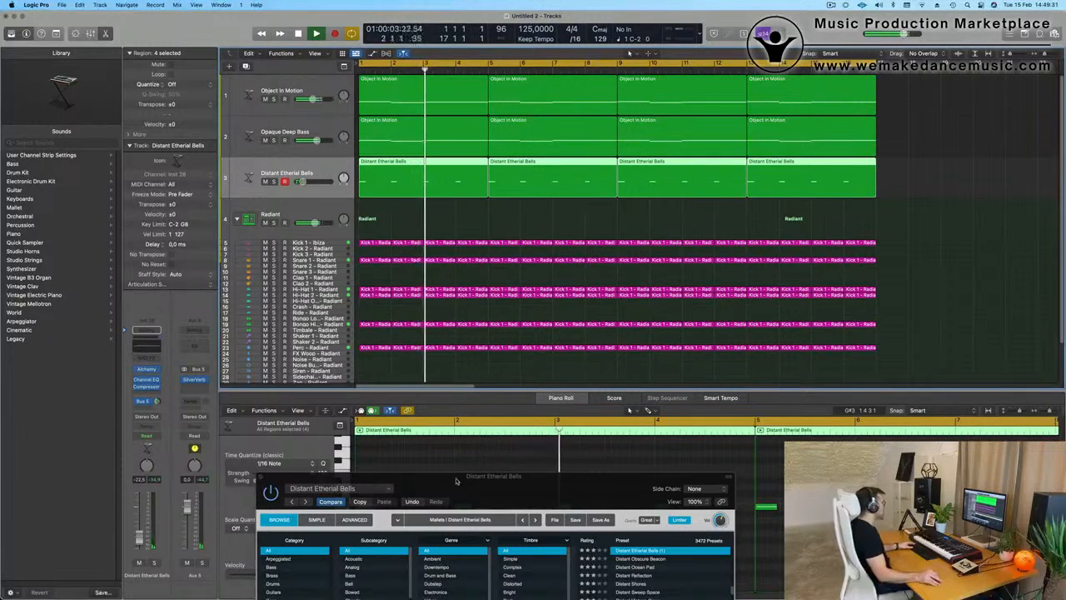
{"action": "left_click_drag", "start_coordinate": [457, 477], "coordinate": [436, 218]}
{"action": "key", "text": "space"}
{"action": "key", "text": "space"}
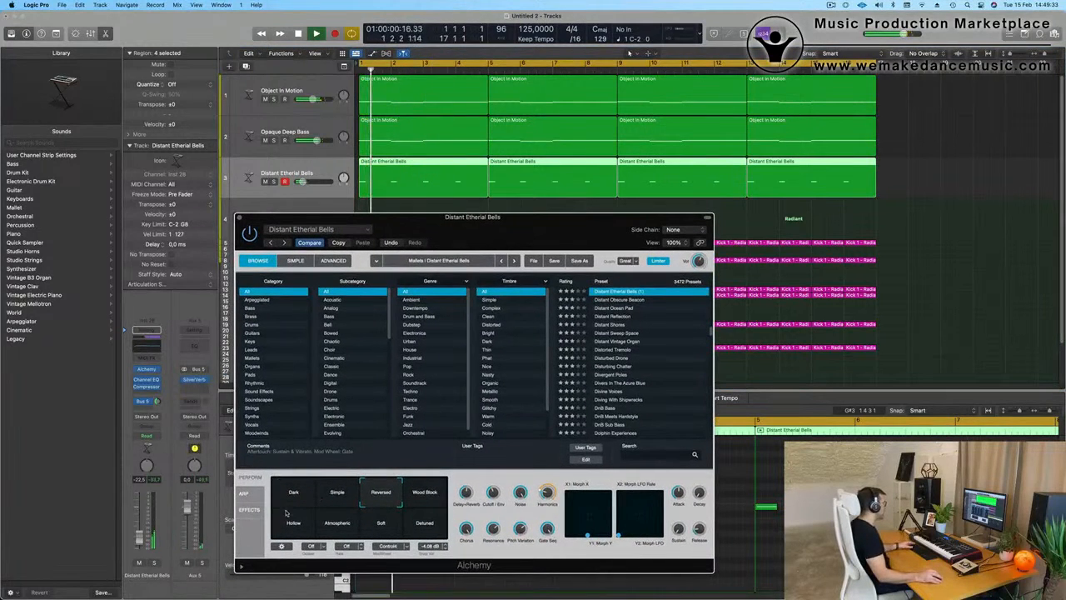
{"action": "left_click", "coordinate": [426, 497]}
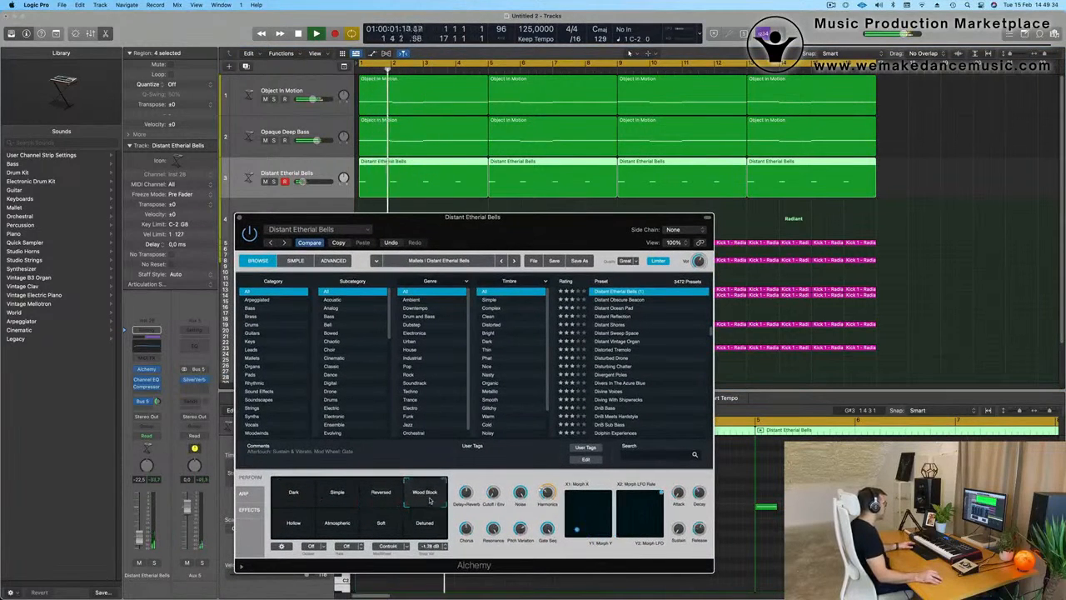
{"action": "left_click", "coordinate": [380, 493]}
Step: Adjust the Cutoff / Env amount of Distant Etherial Bells and lower the track volume to about -26 dB
{"action": "key", "text": "space"}
{"action": "left_click_drag", "start_coordinate": [498, 498], "coordinate": [495, 500]}
{"action": "key", "text": "space"}
{"action": "key", "text": "space"}
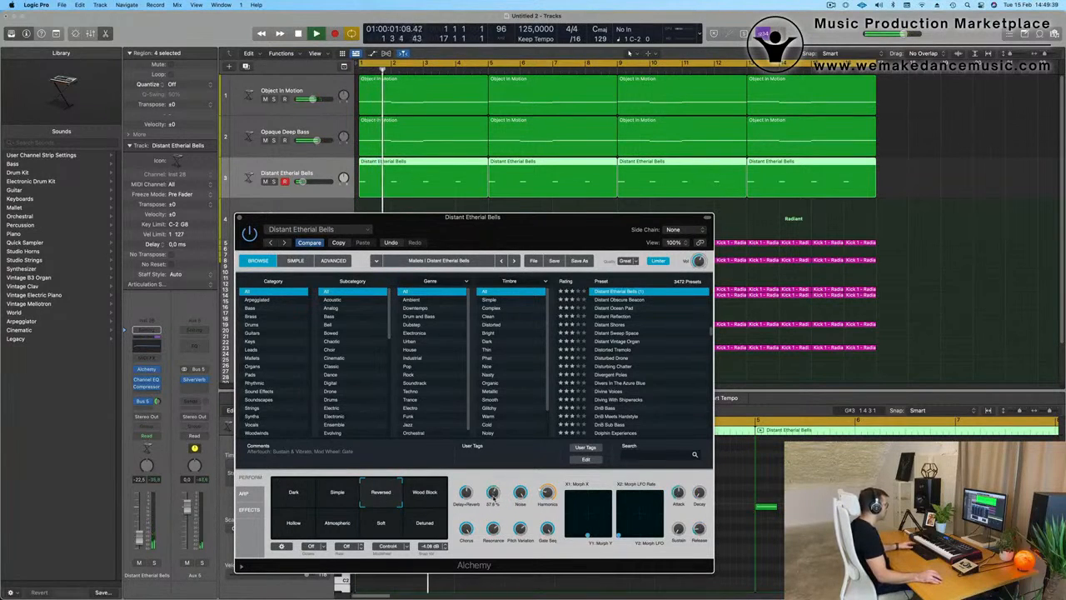
{"action": "left_click_drag", "start_coordinate": [556, 231], "coordinate": [662, 301]}
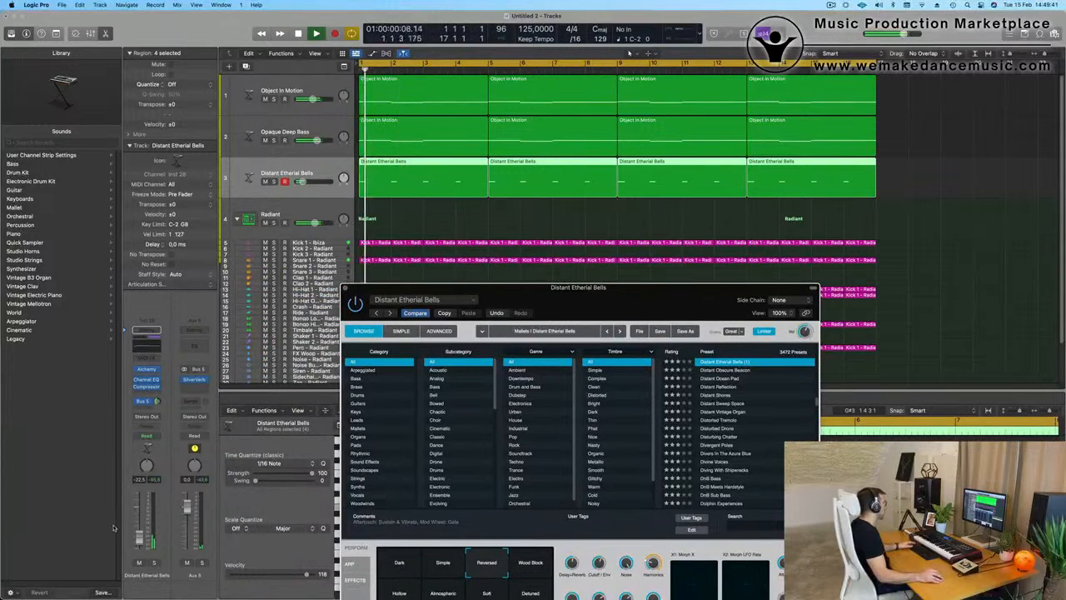
{"action": "left_click_drag", "start_coordinate": [140, 544], "coordinate": [140, 547]}
{"action": "key", "text": "space"}
{"action": "key", "text": "space"}
Step: Set the Cutoff / Env amount of Distant Etherial Bells to about 44 % and close its Alchemy window
{"action": "left_click_drag", "start_coordinate": [601, 287], "coordinate": [599, 268]}
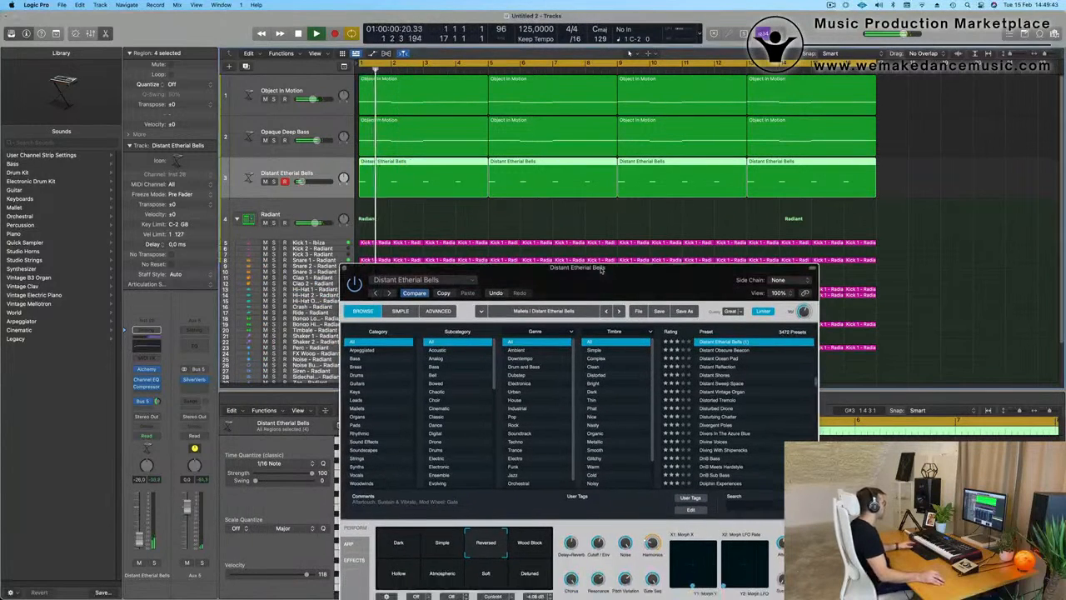
{"action": "key", "text": "space"}
{"action": "key", "text": "space"}
{"action": "mouse_move", "coordinate": [598, 548]}
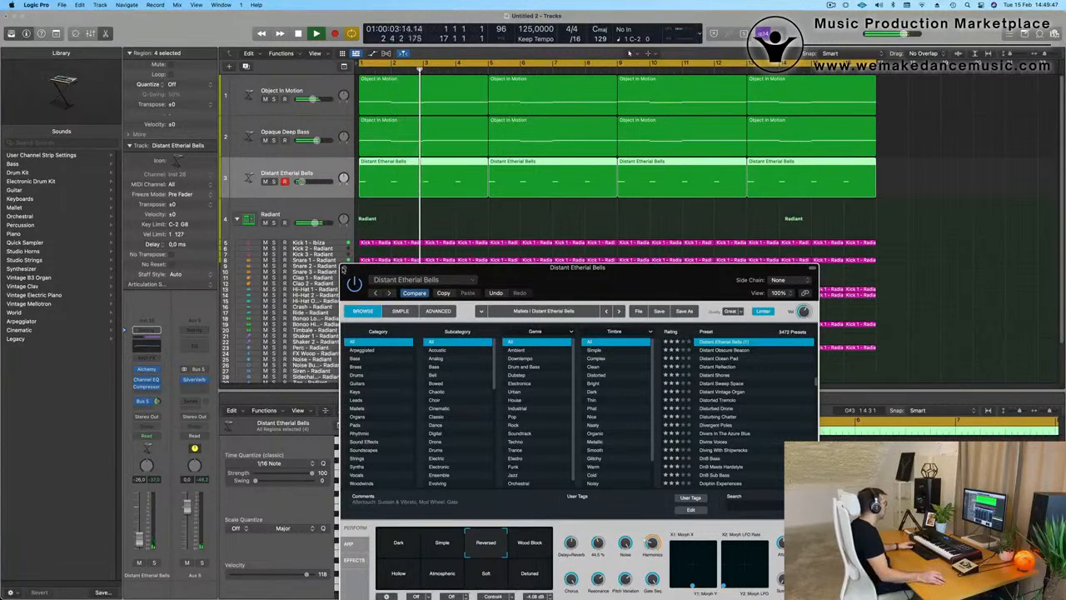
{"action": "key", "text": "super+w"}
{"action": "key", "text": "Return"}
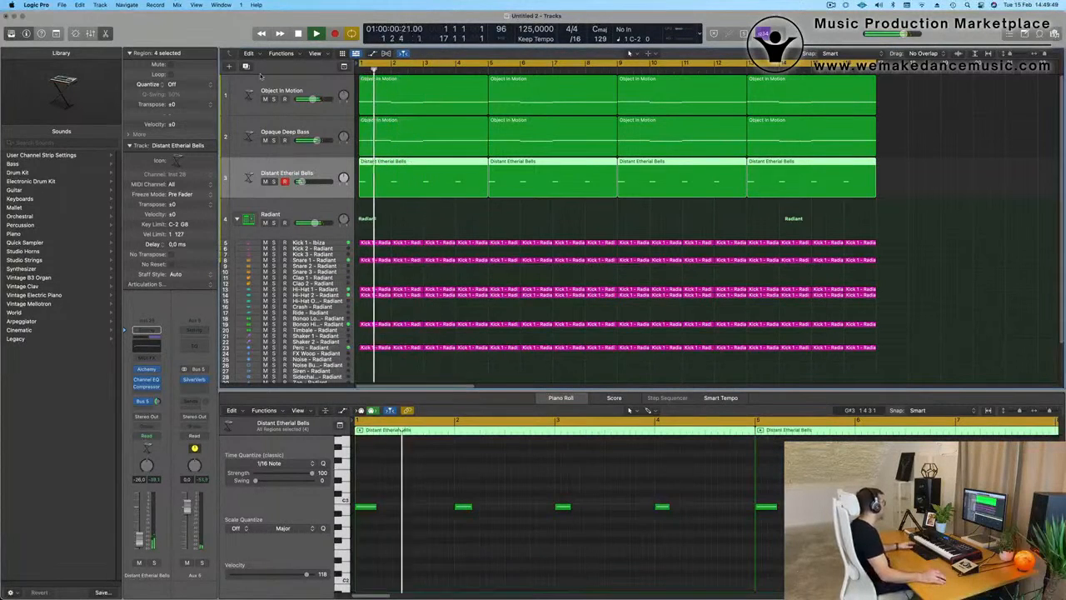
Step: Duplicate the Distant Etherial Bells track with its settings, open the copy's Alchemy and set its volume to about -15.4 dB
{"action": "left_click", "coordinate": [247, 67]}
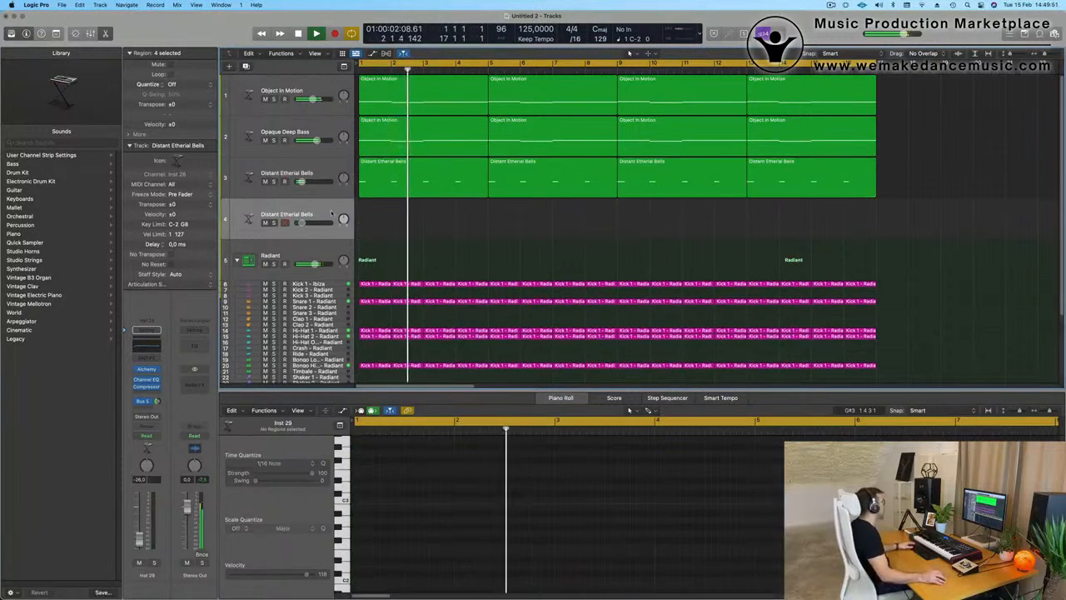
{"action": "left_click", "coordinate": [147, 370]}
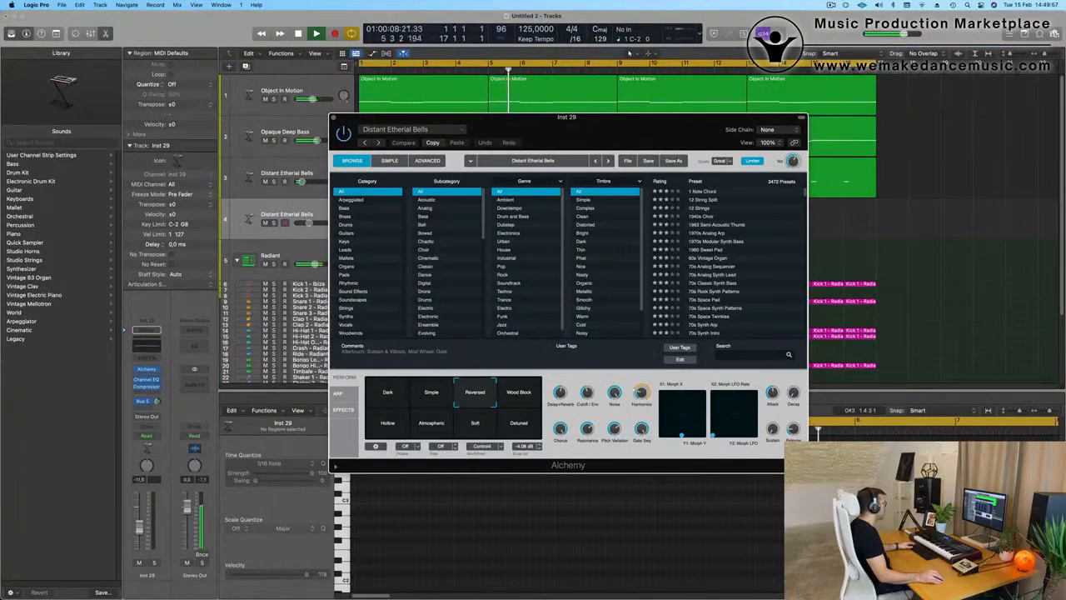
{"action": "left_click", "coordinate": [310, 222]}
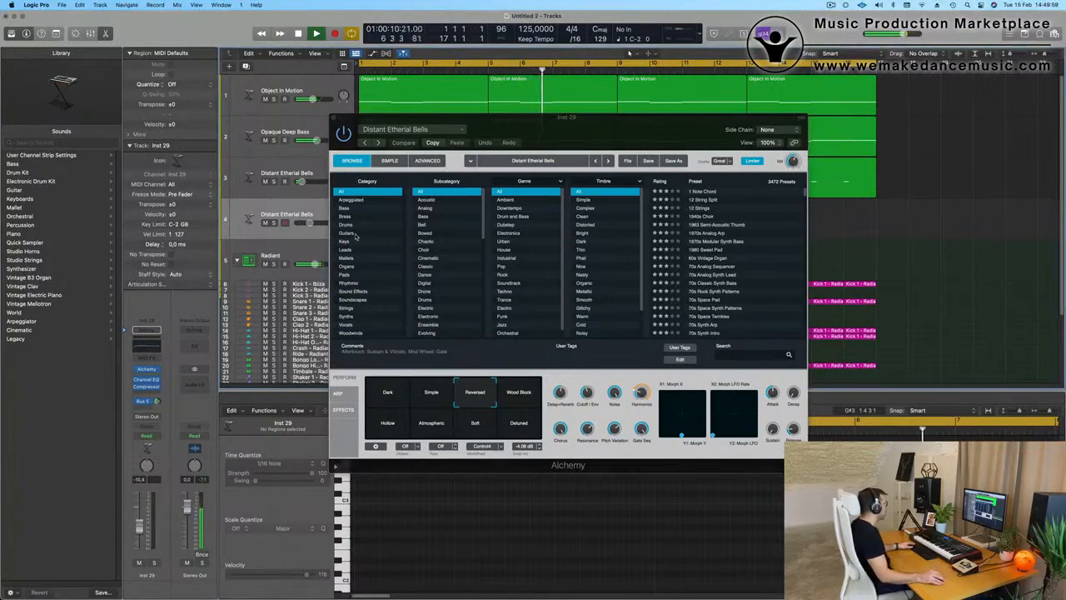
Step: Load the Atlantean Bells preset from Mallets on the duplicated track and balance its volume at about -6.4 dB with the Bus 5 send
{"action": "left_click", "coordinate": [350, 259]}
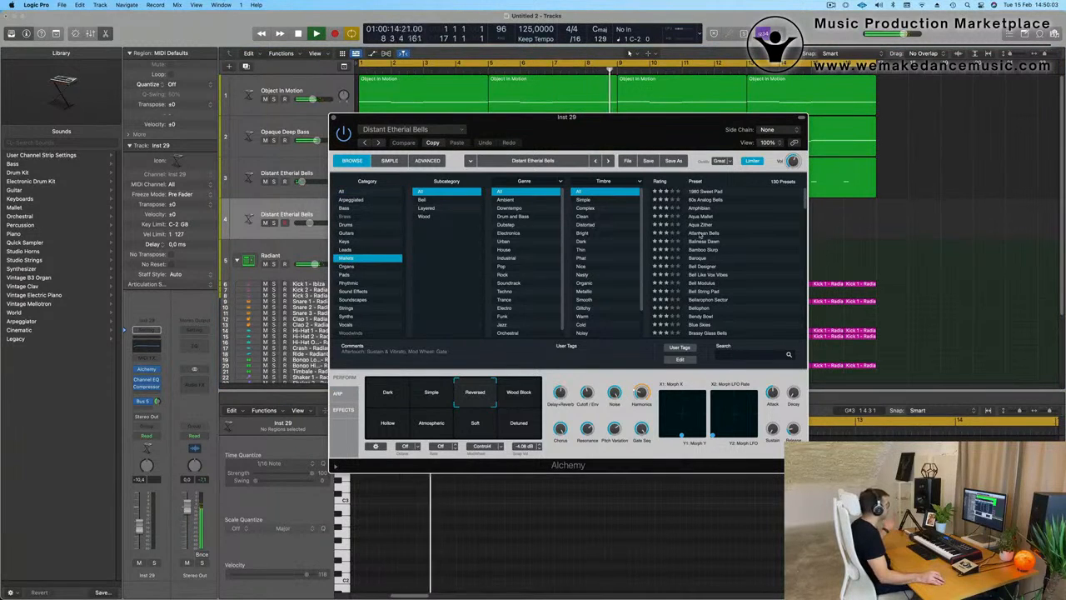
{"action": "left_click", "coordinate": [701, 234]}
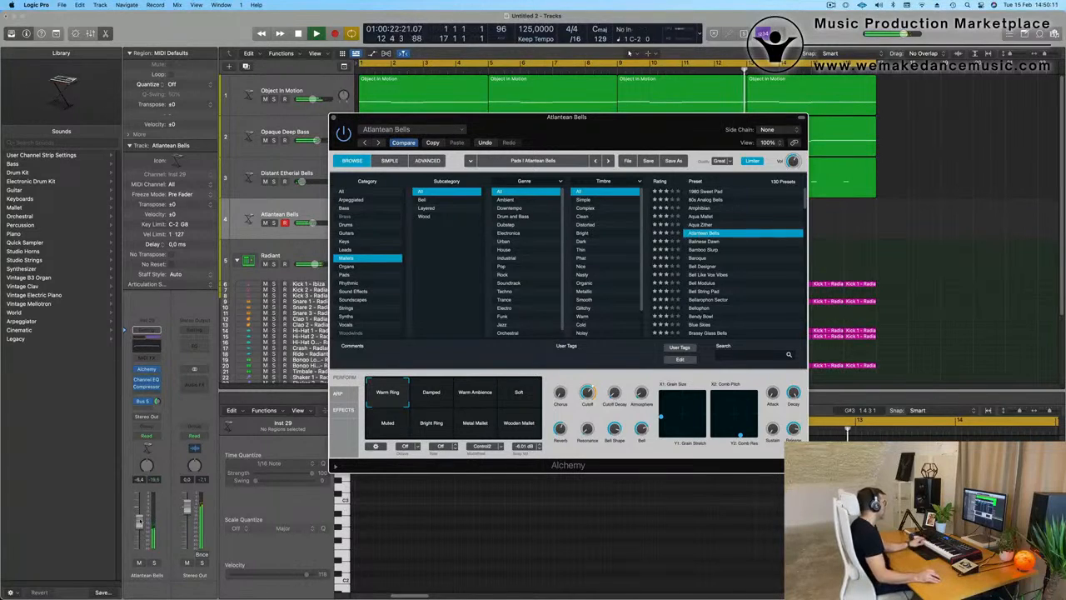
{"action": "left_click", "coordinate": [140, 521]}
{"action": "left_click", "coordinate": [157, 402]}
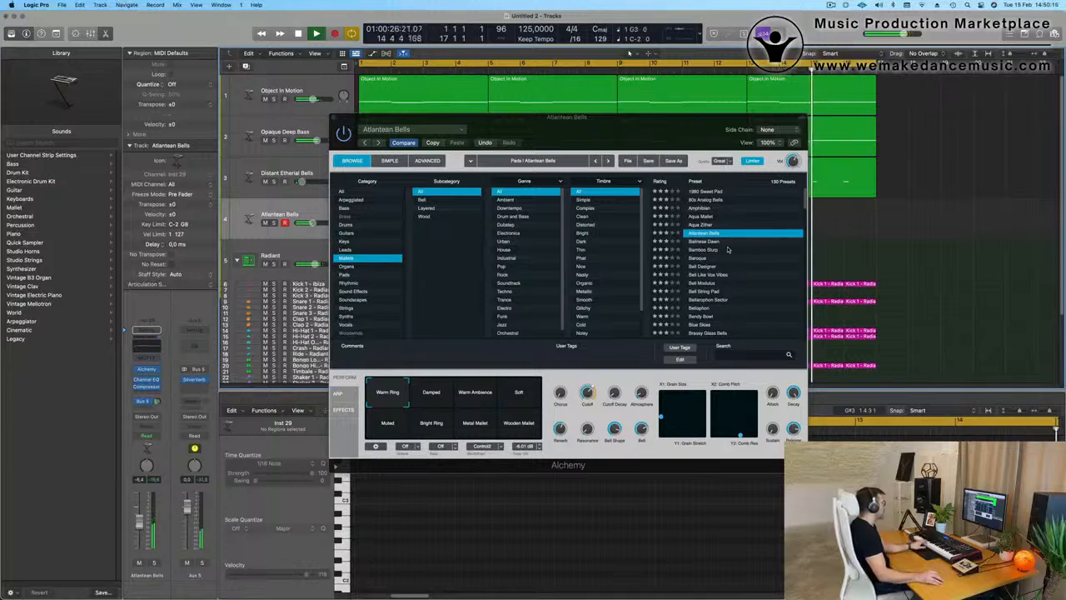
Step: Audition the Damped and Warm Ambience variations of Atlantean Bells
{"action": "left_click", "coordinate": [431, 395]}
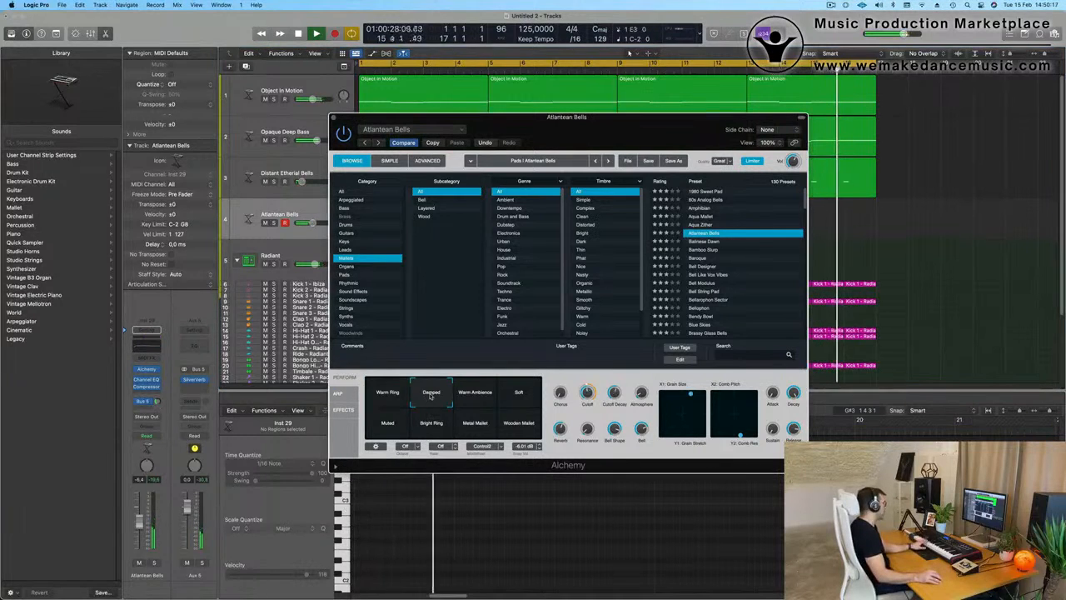
{"action": "left_click", "coordinate": [474, 392]}
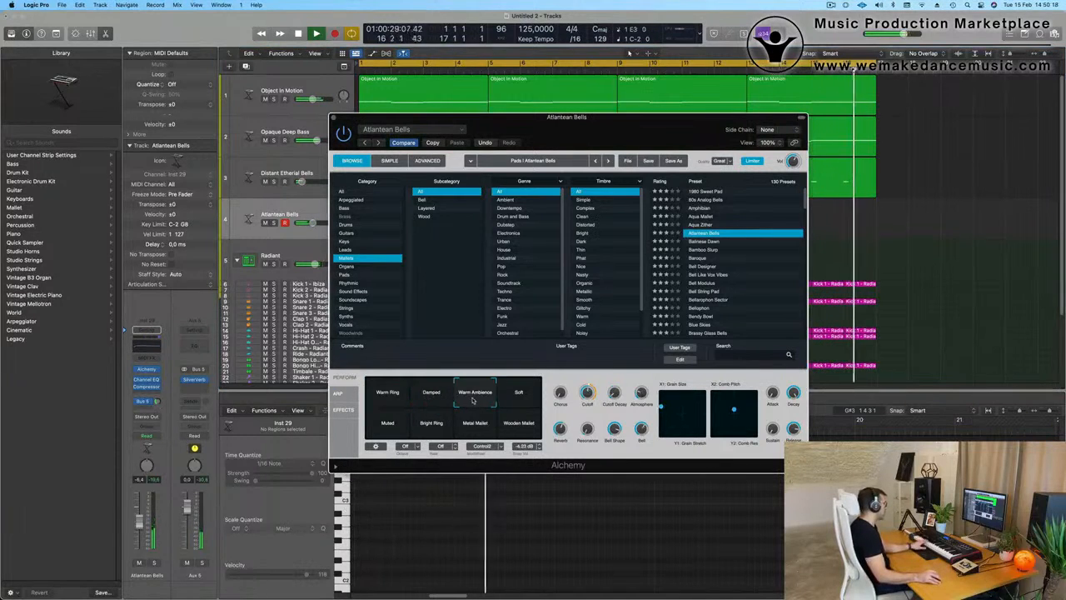
Step: Load the Balinese Dawn mallet preset, set the track volume to about -1.1 dB and audition its Small Mallet, Rusty Mallet and Comb Moan variations
{"action": "left_click", "coordinate": [710, 242]}
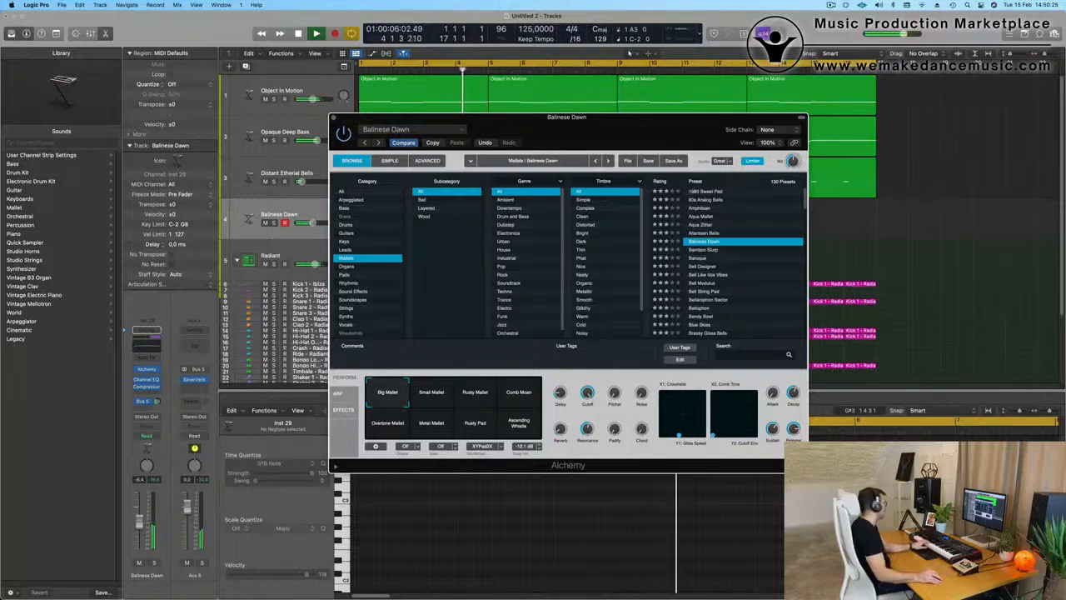
{"action": "left_click_drag", "start_coordinate": [143, 501], "coordinate": [143, 503]}
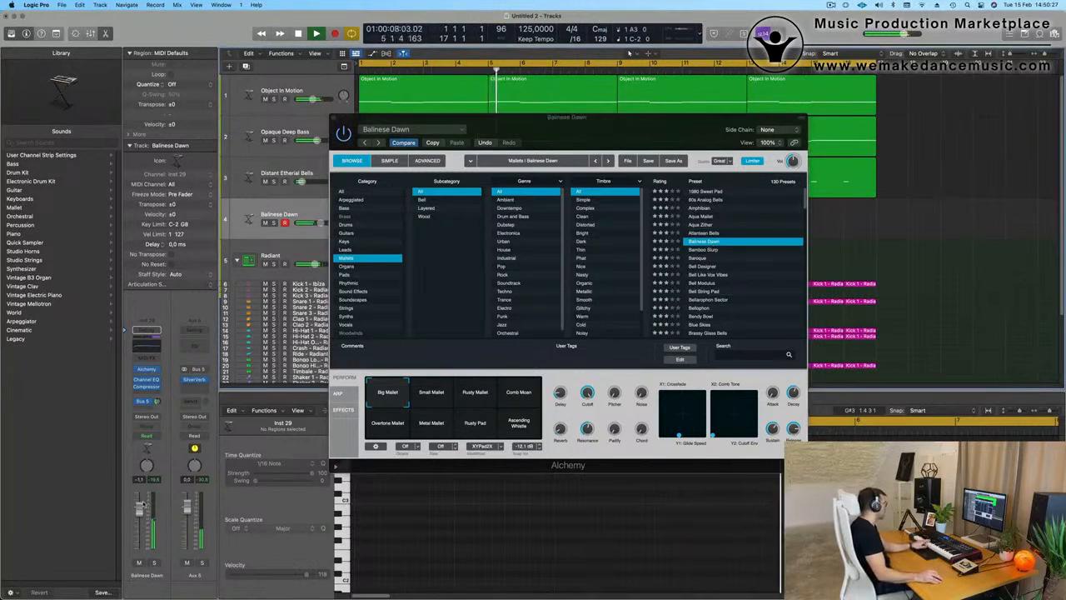
{"action": "left_click", "coordinate": [433, 390]}
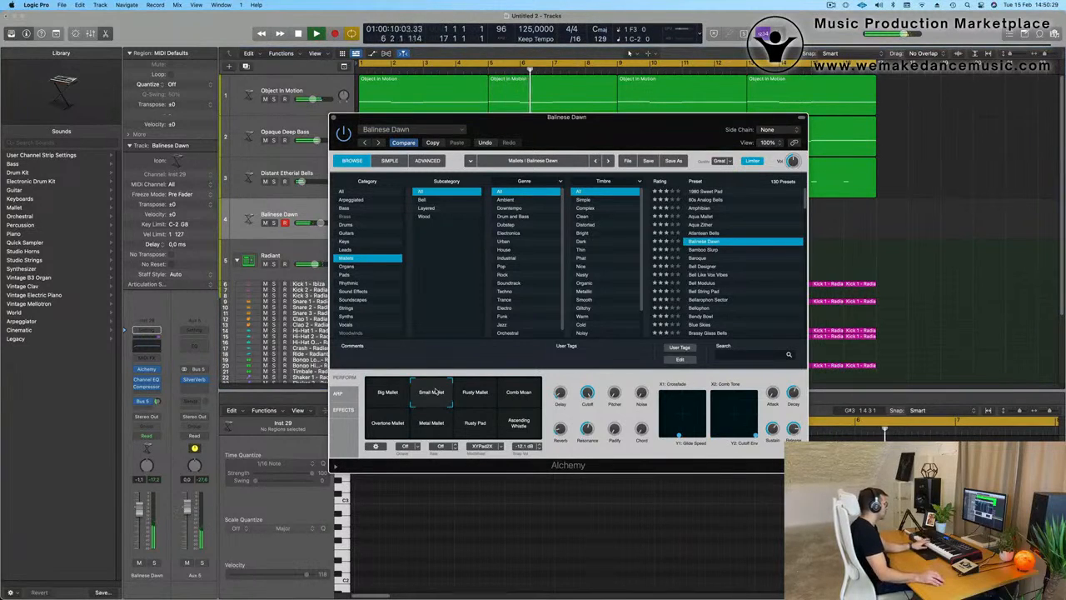
{"action": "left_click", "coordinate": [476, 394]}
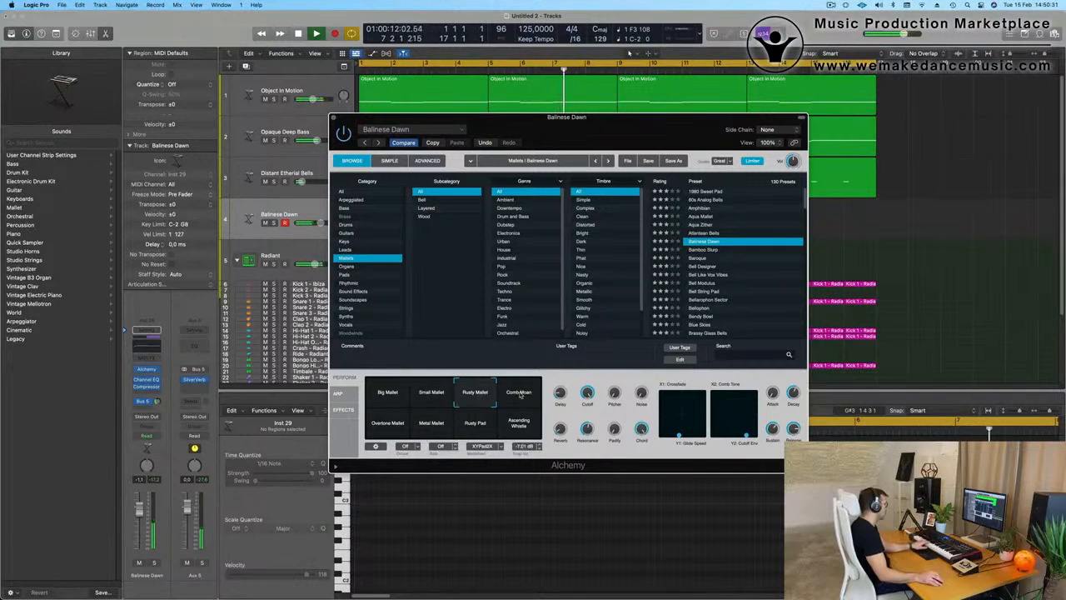
{"action": "left_click", "coordinate": [520, 393]}
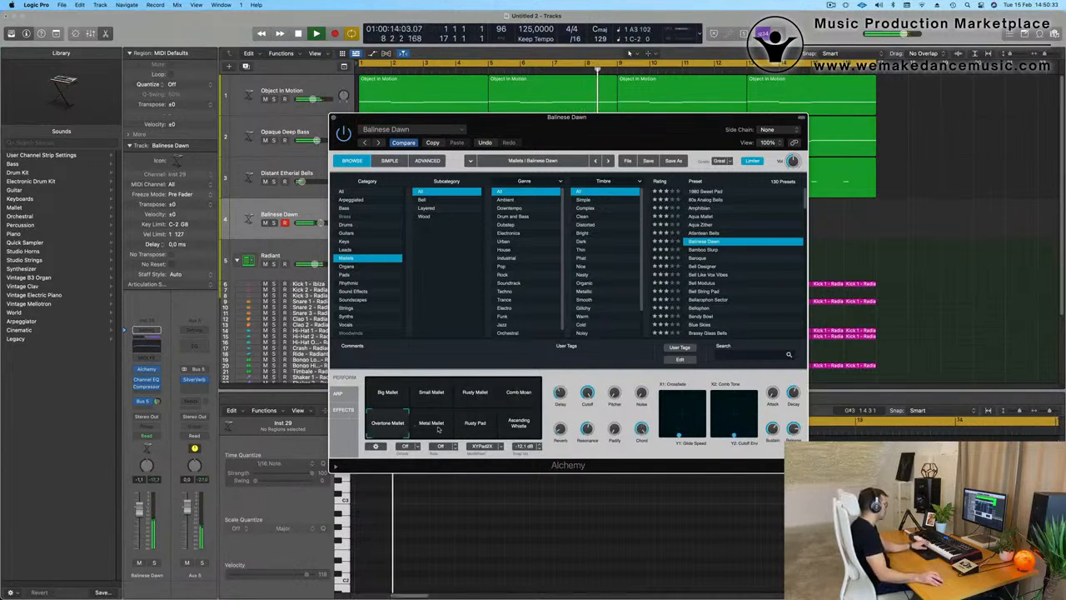
Step: Audition the Metal Mallet and Rusty Pad variations and the Bamboo Slurp preset, and load the Baroque mallet preset
{"action": "left_click", "coordinate": [435, 425]}
{"action": "left_click", "coordinate": [475, 423]}
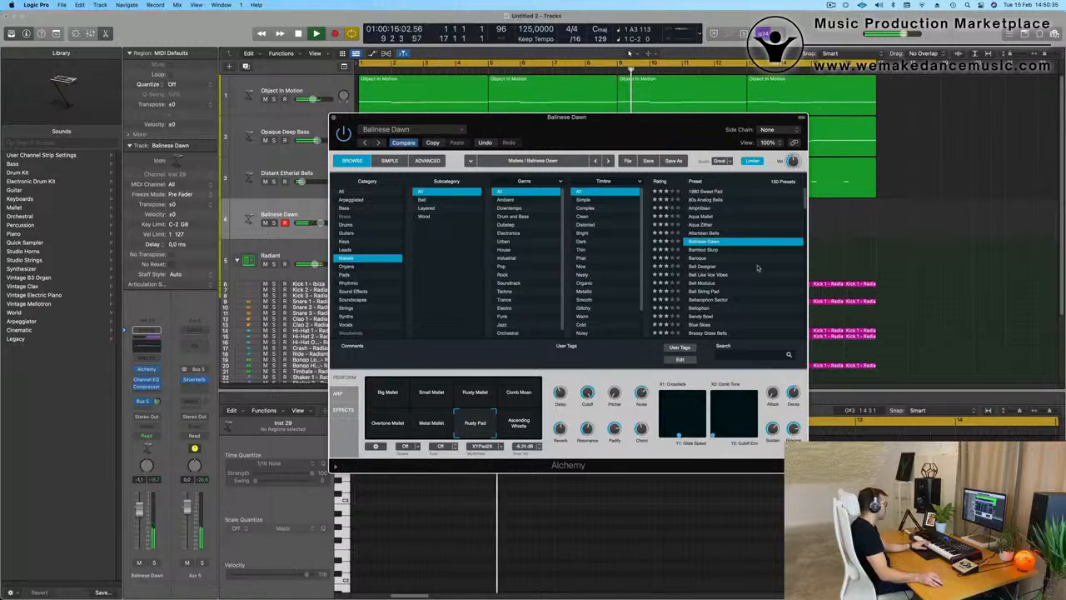
{"action": "left_click", "coordinate": [706, 249]}
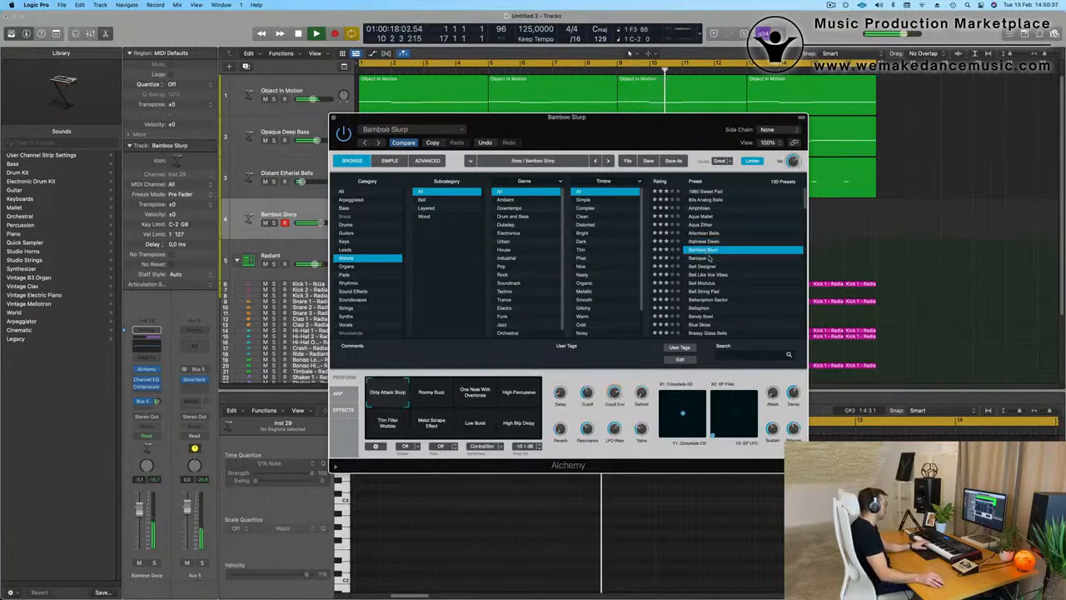
{"action": "left_click", "coordinate": [701, 259]}
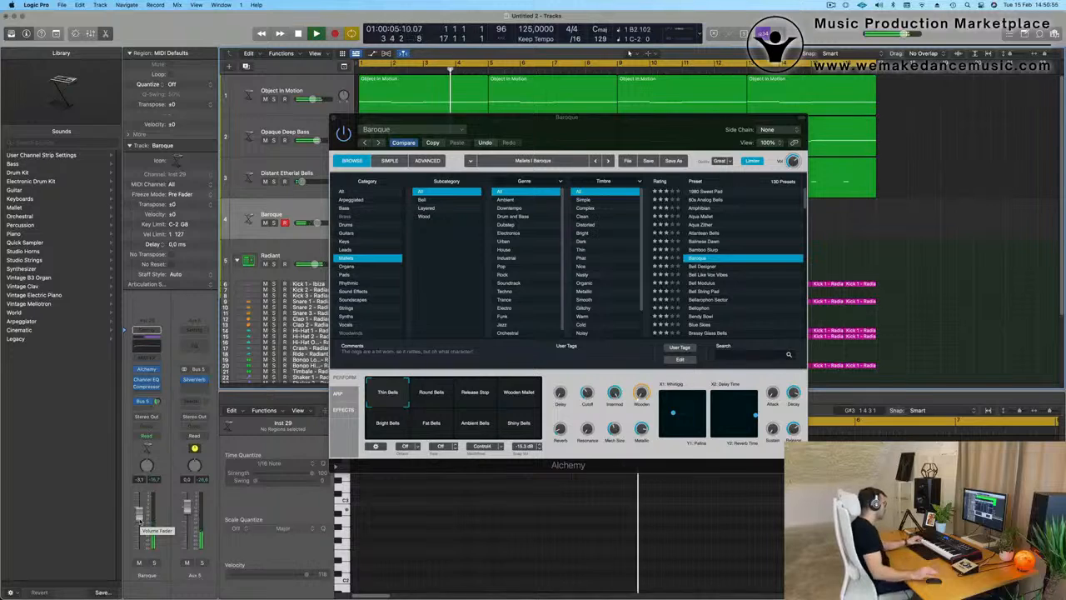
Step: Compare the Round Bells and Release Stop variations, return to Round Bells, and raise the Baroque track's volume slightly
{"action": "left_click", "coordinate": [444, 395]}
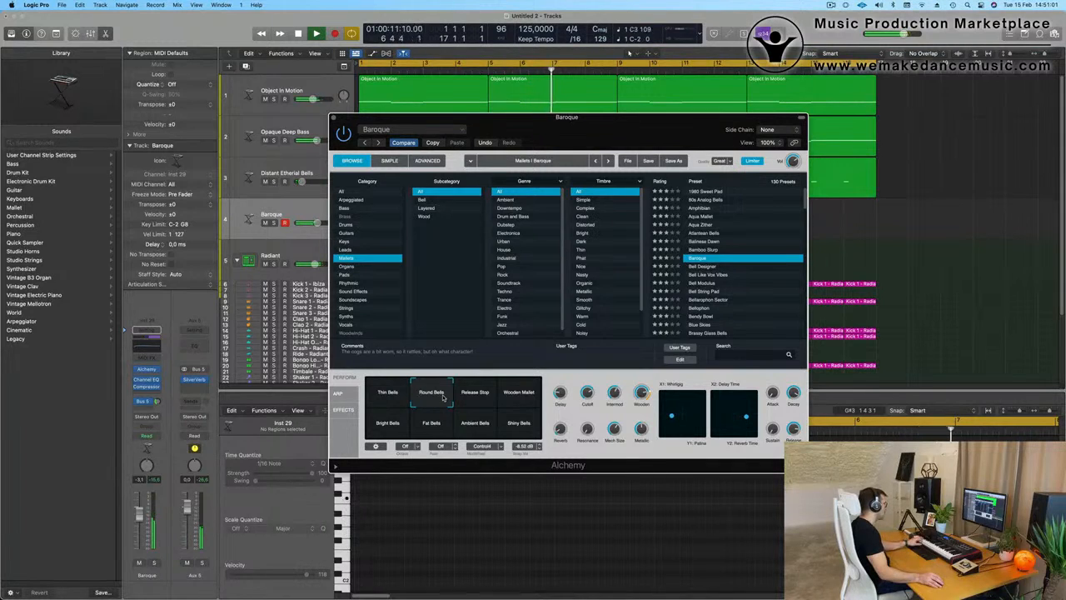
{"action": "left_click", "coordinate": [469, 396]}
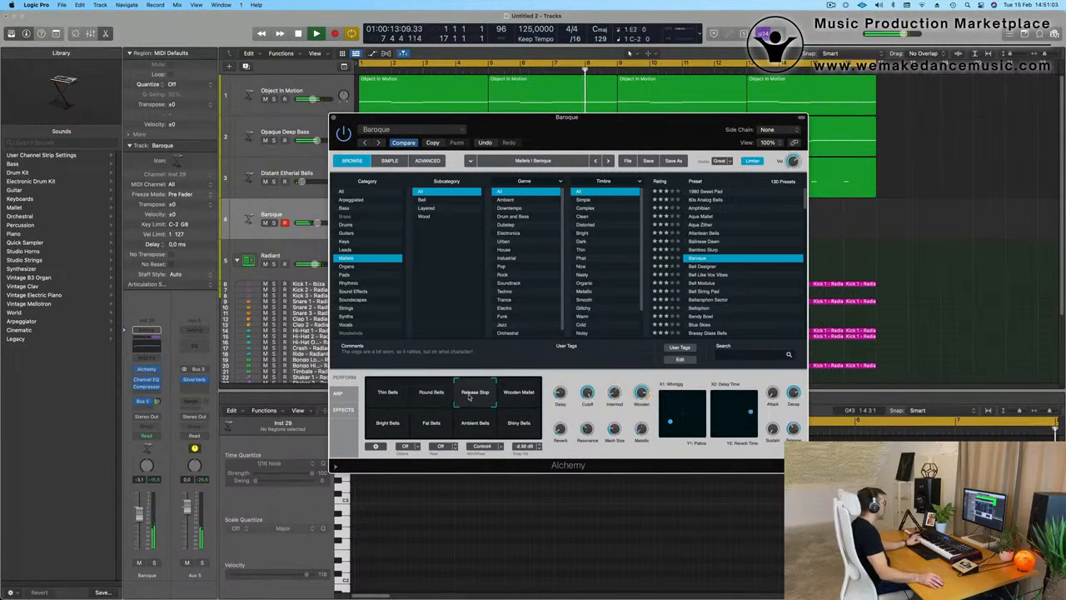
{"action": "left_click", "coordinate": [443, 398]}
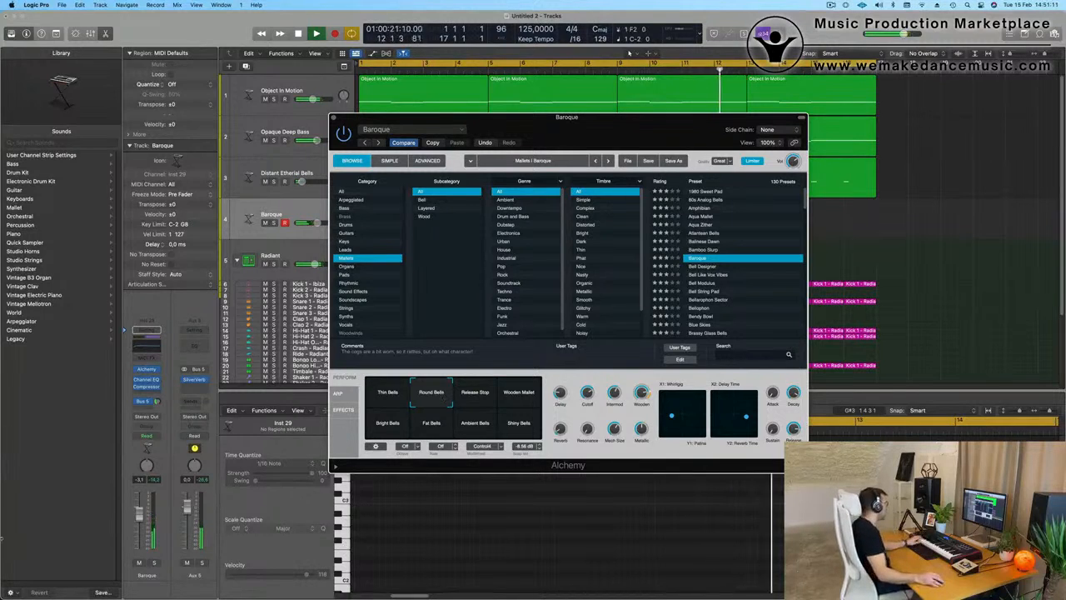
{"action": "left_click_drag", "start_coordinate": [139, 515], "coordinate": [139, 513]}
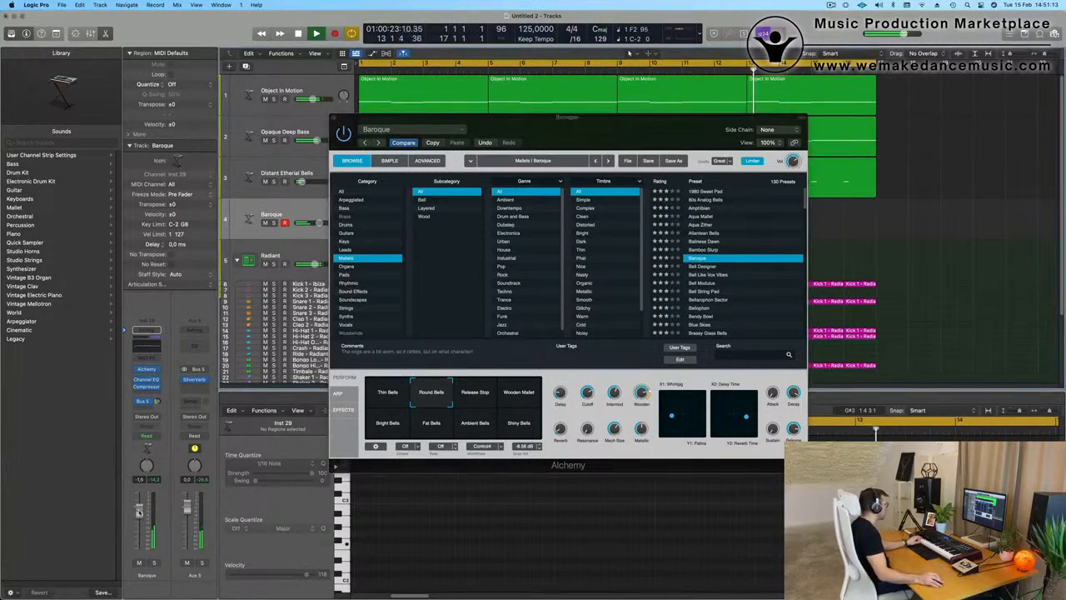
Step: Audition the Wooden Mallet, Release Stop, Bright Bells, Ambient Bells and Shiny Bells variations, and choose Fat Bells
{"action": "left_click", "coordinate": [517, 395]}
{"action": "left_click", "coordinate": [478, 399]}
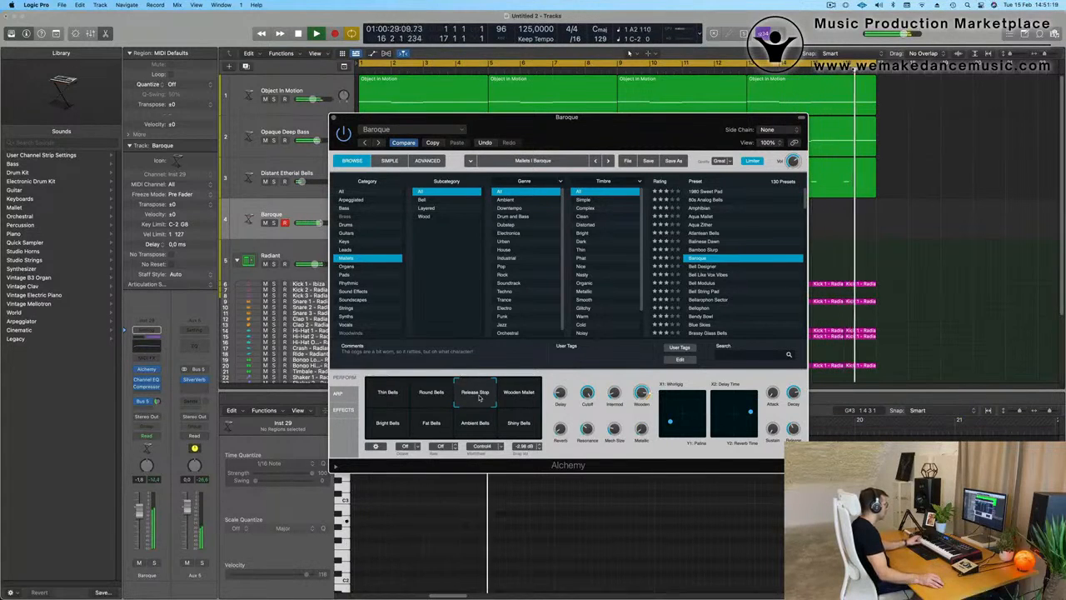
{"action": "left_click", "coordinate": [412, 424]}
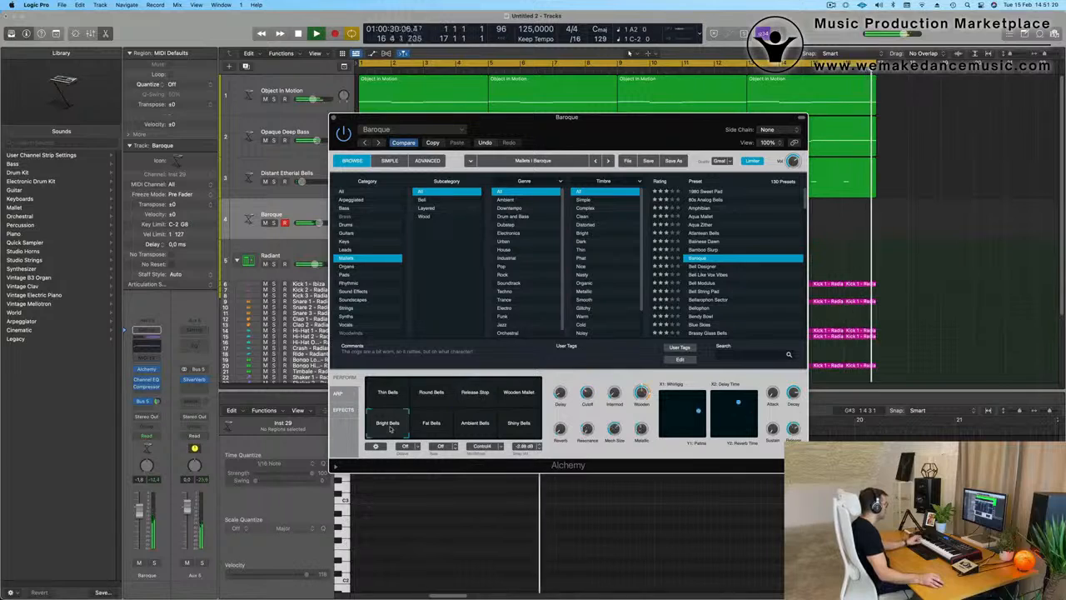
{"action": "left_click", "coordinate": [431, 425]}
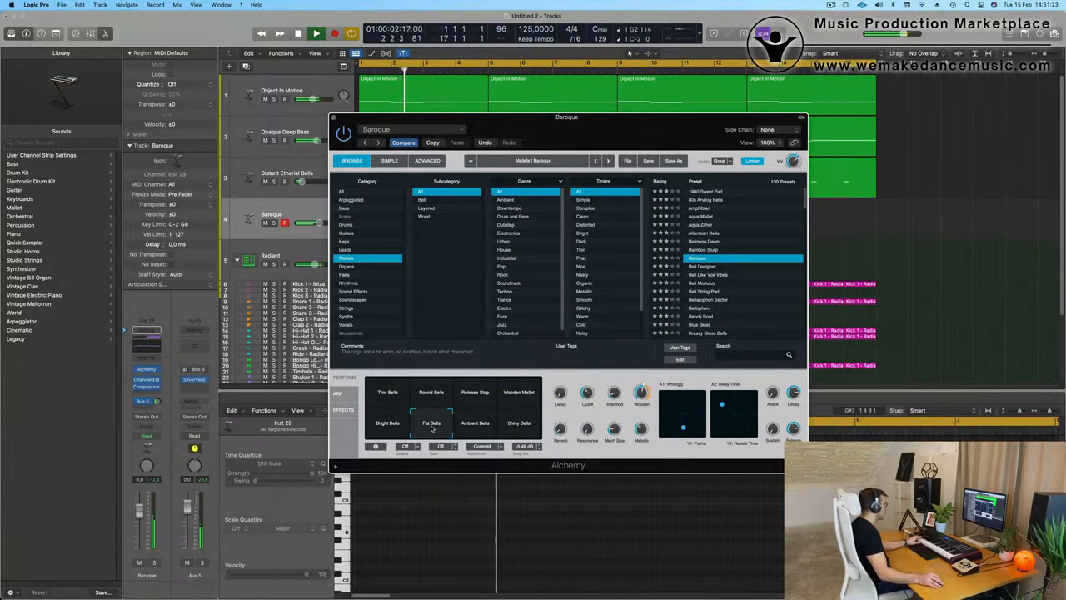
{"action": "left_click", "coordinate": [476, 425]}
{"action": "left_click", "coordinate": [518, 427]}
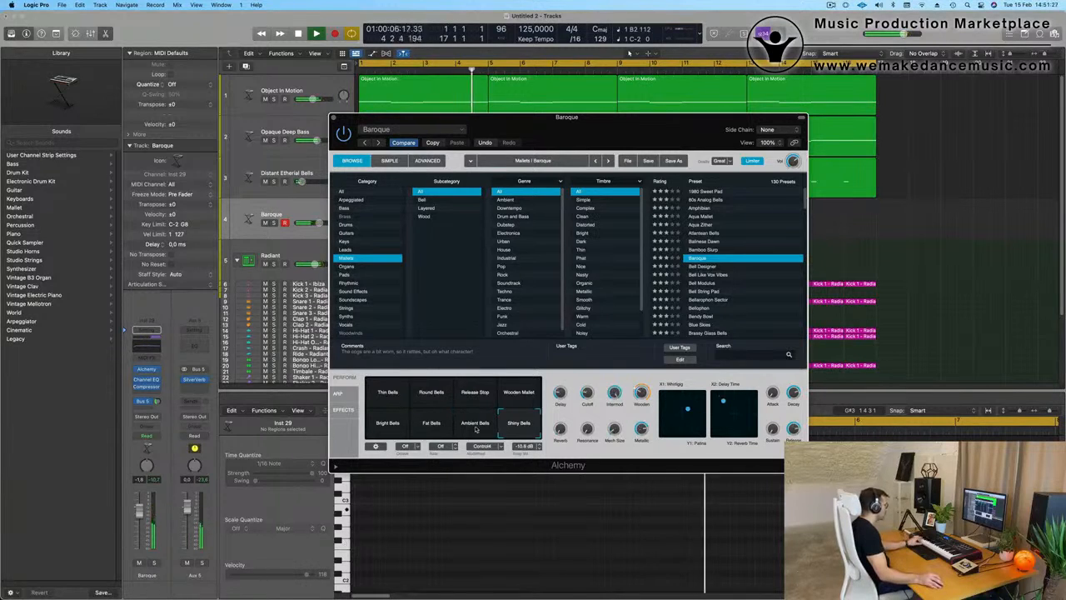
{"action": "left_click", "coordinate": [435, 427]}
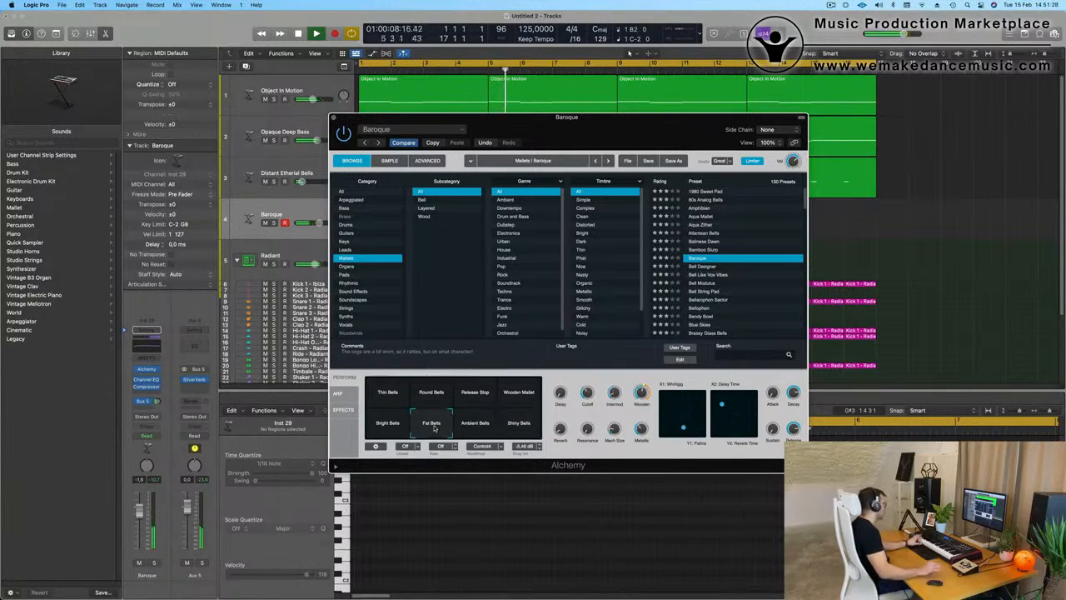
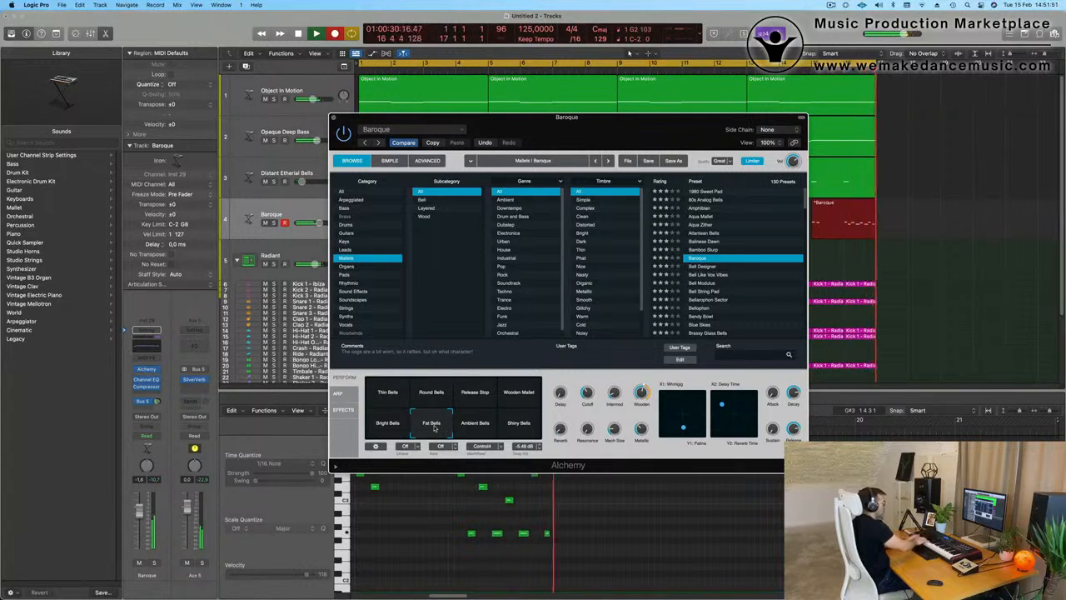
Step: Stop recording, split the recorded Baroque region at bar 16, and delete its first half
{"action": "key", "text": "space"}
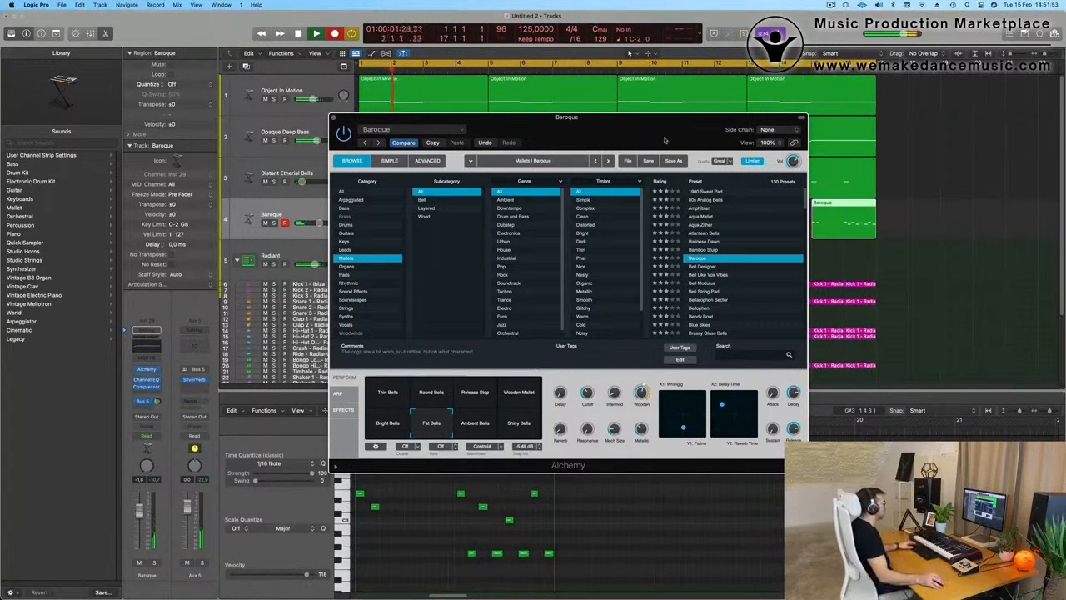
{"action": "left_click_drag", "start_coordinate": [665, 140], "coordinate": [650, 256]}
{"action": "key", "text": "space"}
{"action": "left_click", "coordinate": [845, 214]}
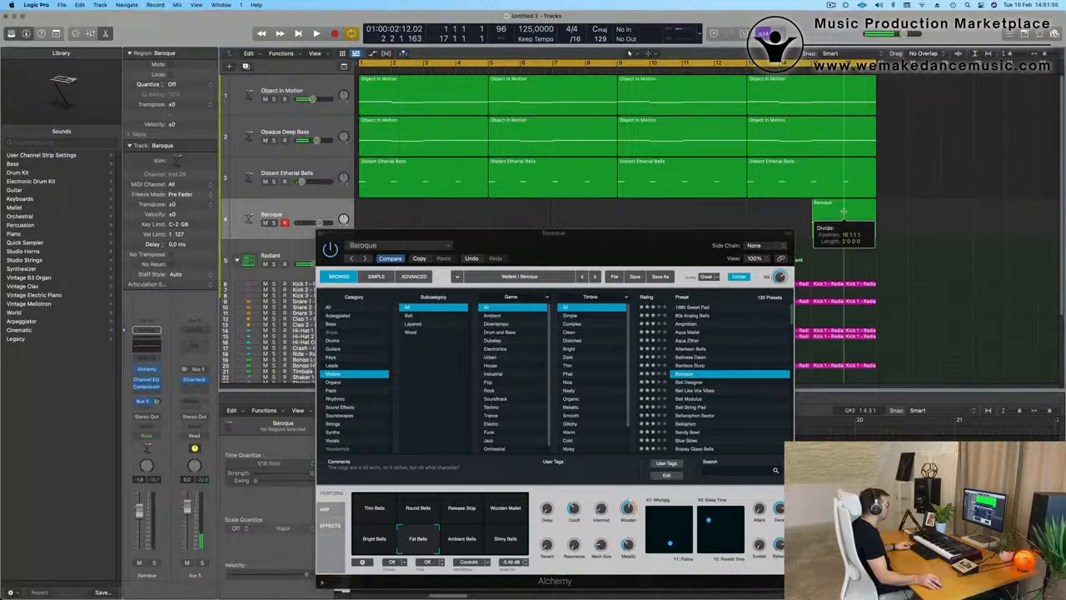
{"action": "key", "text": "Delete"}
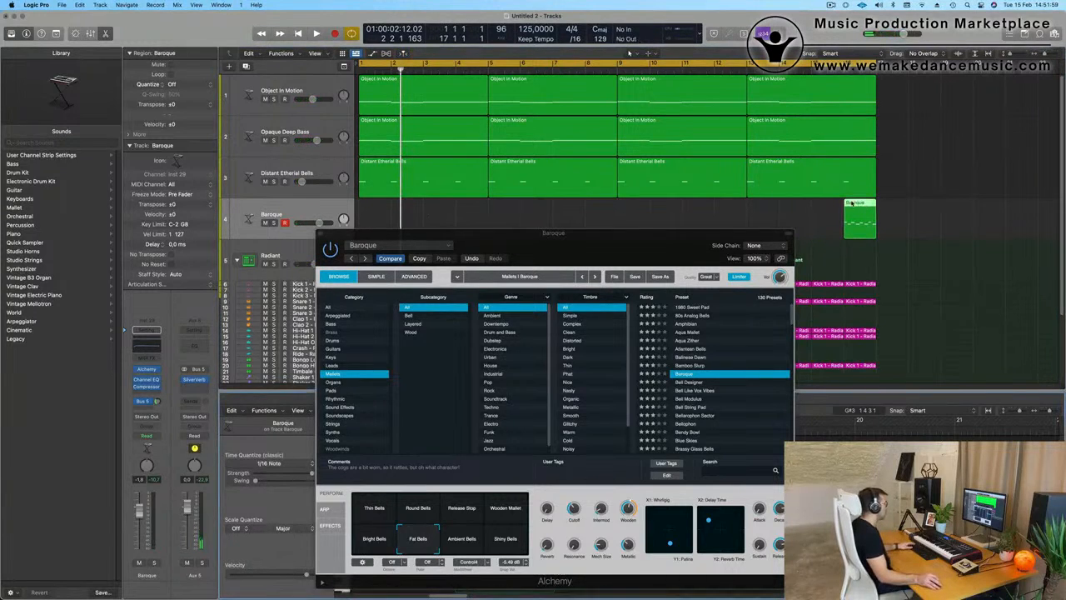
Step: Move the remaining Baroque region to bar 1 and open it in the Piano Roll with all its notes selected
{"action": "left_click_drag", "start_coordinate": [852, 204], "coordinate": [371, 211]}
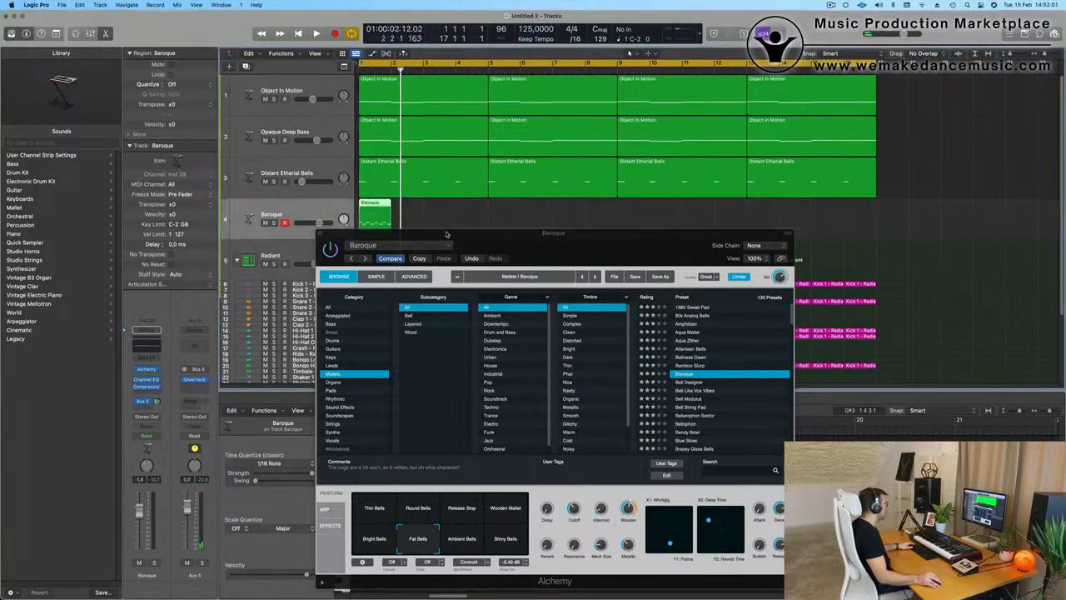
{"action": "left_click_drag", "start_coordinate": [448, 234], "coordinate": [806, 232]}
{"action": "double_click", "coordinate": [376, 205]}
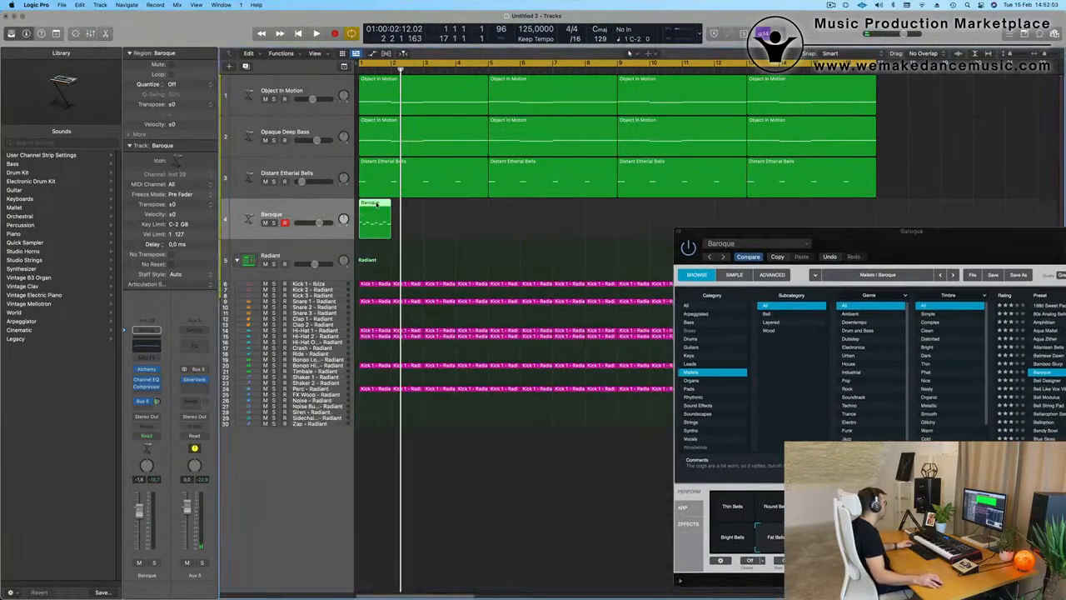
{"action": "double_click", "coordinate": [376, 204]}
{"action": "key", "text": "super+a"}
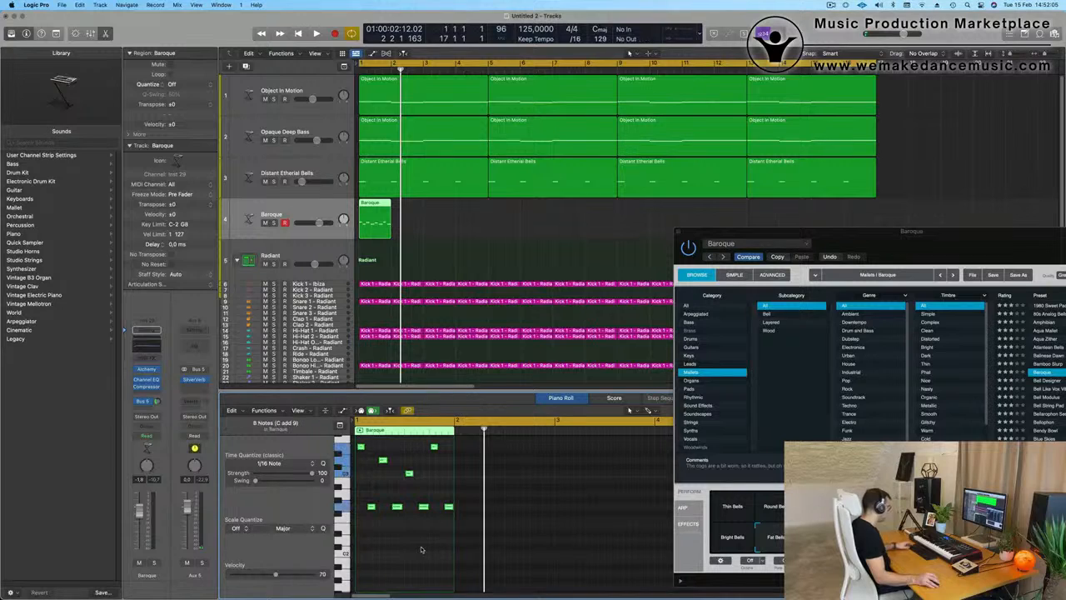
Step: Start playback and copy the Baroque region from bar 1 to bar 3
{"action": "key", "text": "shift+space"}
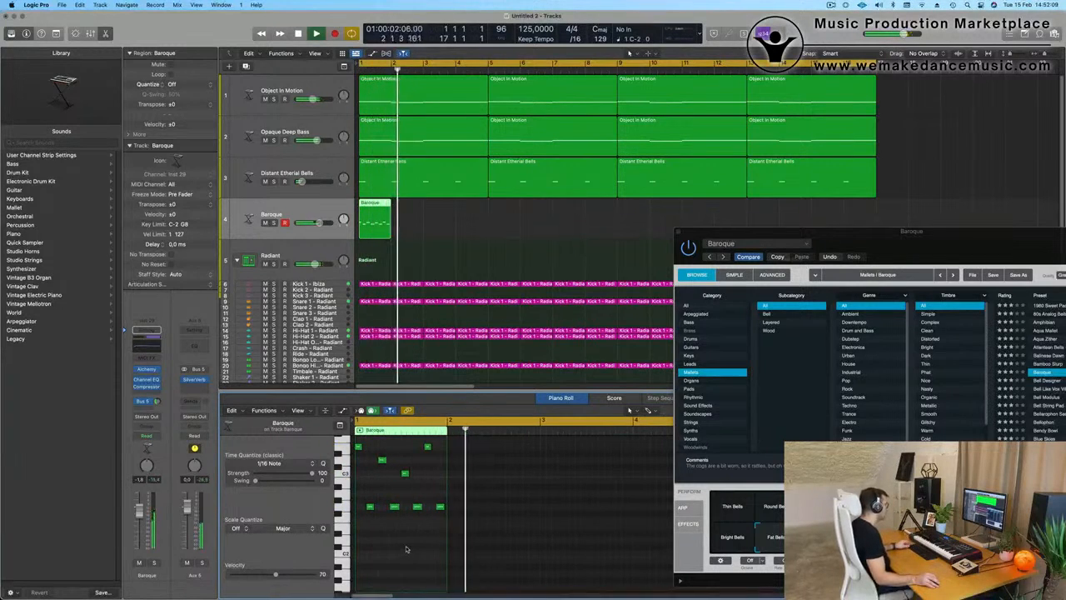
{"action": "left_click_drag", "start_coordinate": [379, 204], "coordinate": [447, 207]}
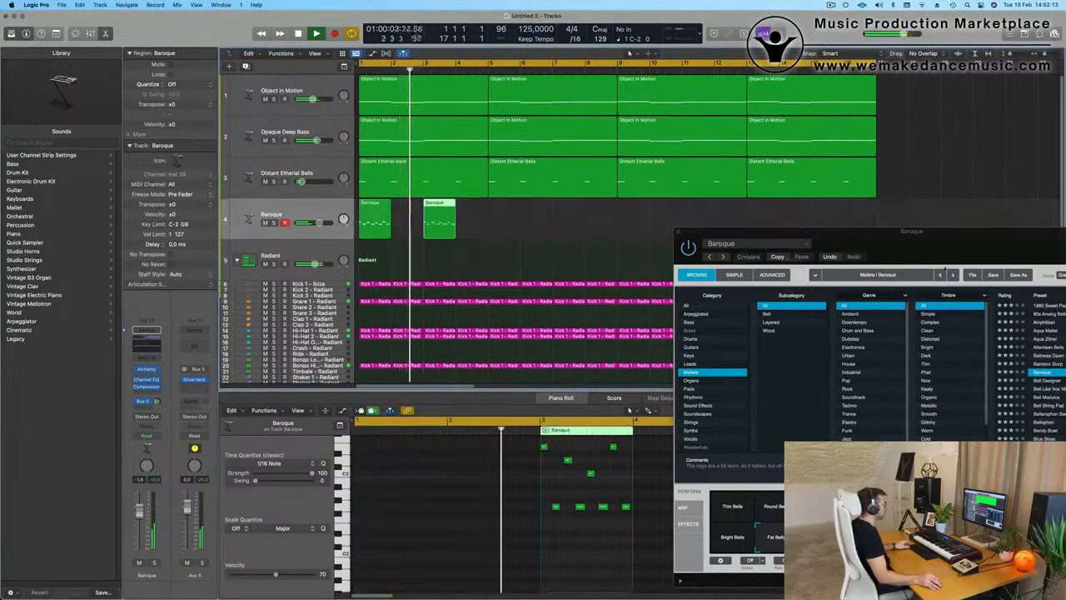
Step: Enable the low cut in the Baroque track's Channel EQ and raise its frequency to 560 Hz
{"action": "left_click_drag", "start_coordinate": [937, 233], "coordinate": [483, 218]}
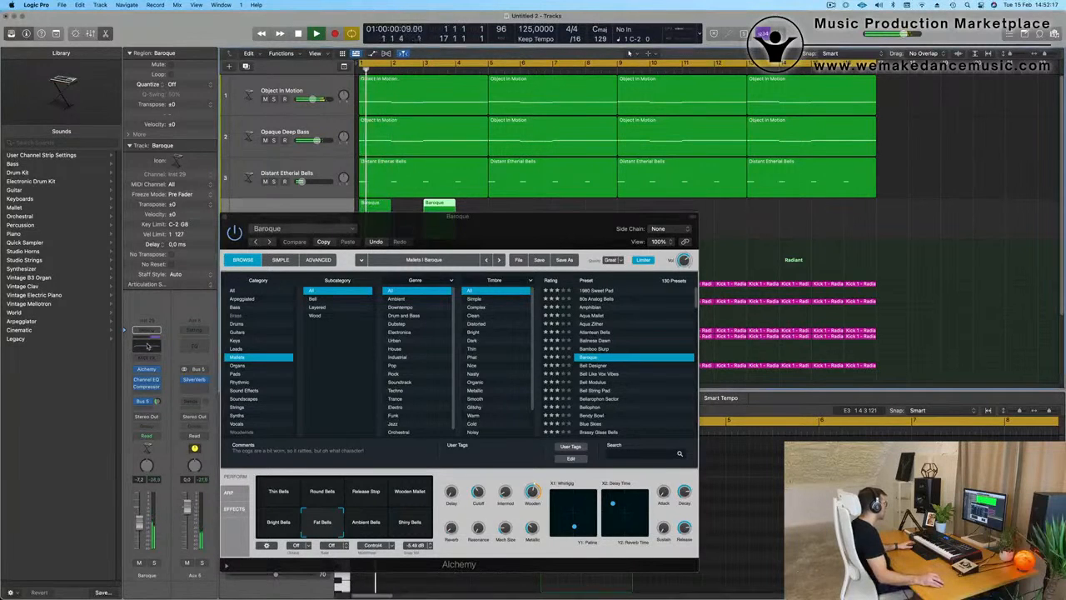
{"action": "left_click", "coordinate": [147, 379]}
{"action": "left_click", "coordinate": [379, 165]}
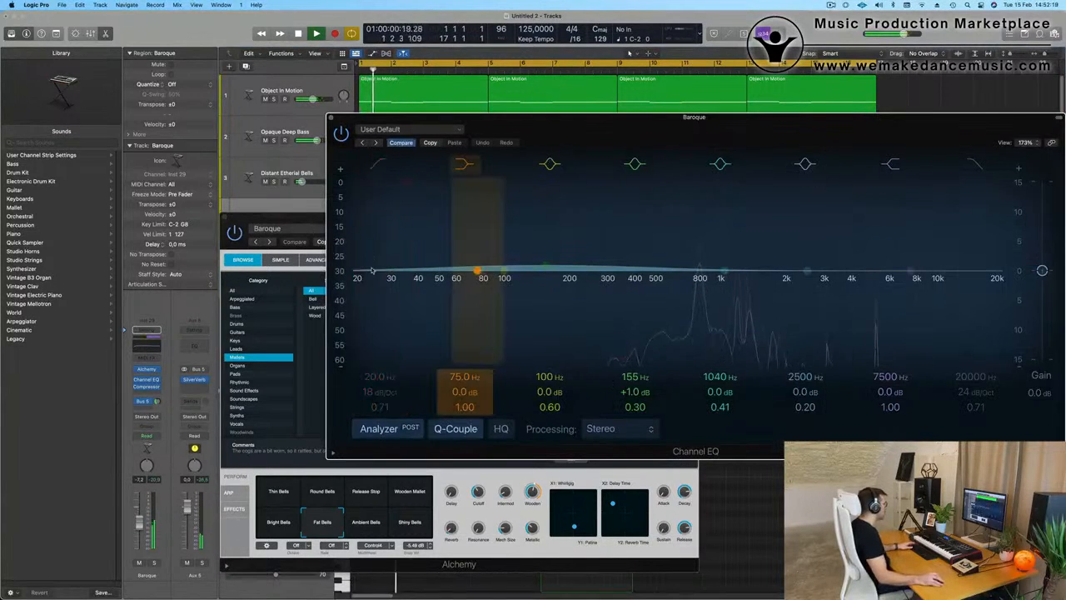
{"action": "left_click_drag", "start_coordinate": [381, 209], "coordinate": [528, 207]}
{"action": "left_click", "coordinate": [372, 166]}
{"action": "left_click_drag", "start_coordinate": [390, 279], "coordinate": [698, 281]}
{"action": "left_click_drag", "start_coordinate": [554, 131], "coordinate": [578, 379]}
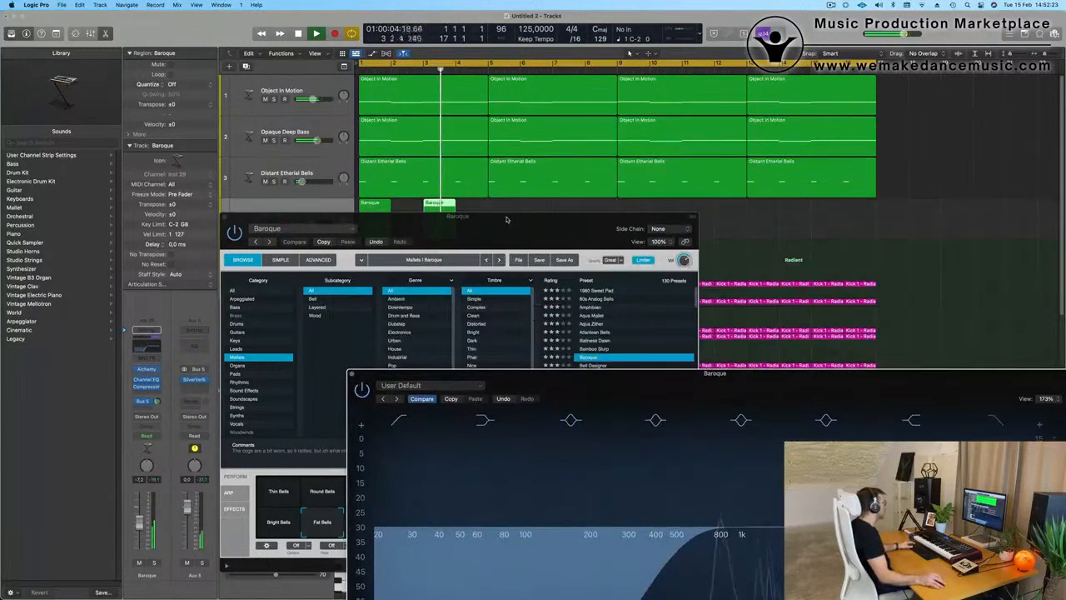
Step: Clear the plug-in windows from the arrangement and open the copied Baroque region at bar 3 in the Piano Roll
{"action": "left_click_drag", "start_coordinate": [506, 219], "coordinate": [897, 189]}
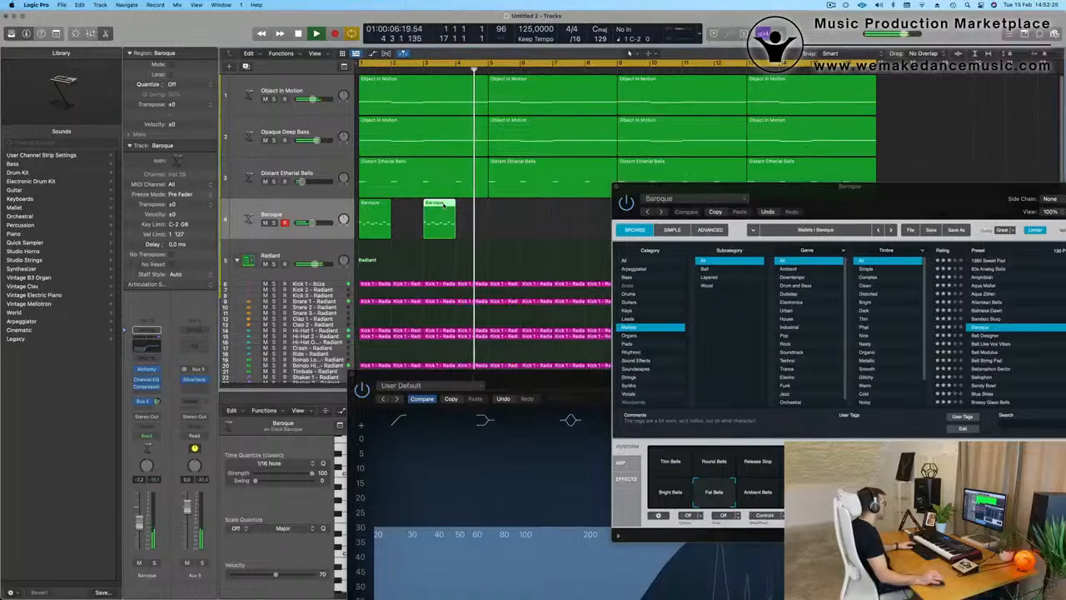
{"action": "double_click", "coordinate": [444, 205]}
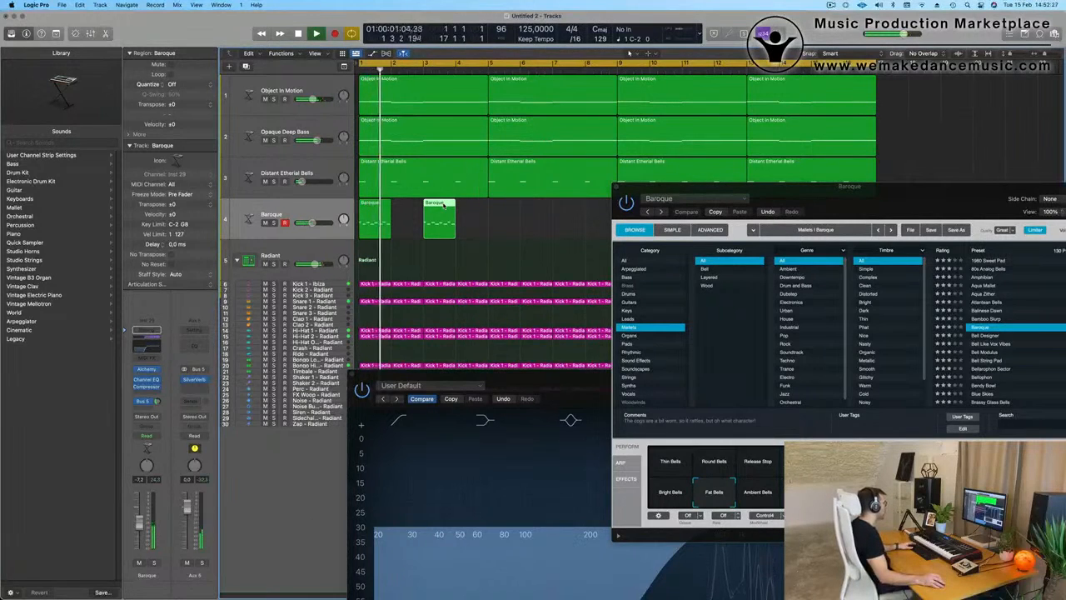
{"action": "double_click", "coordinate": [444, 205]}
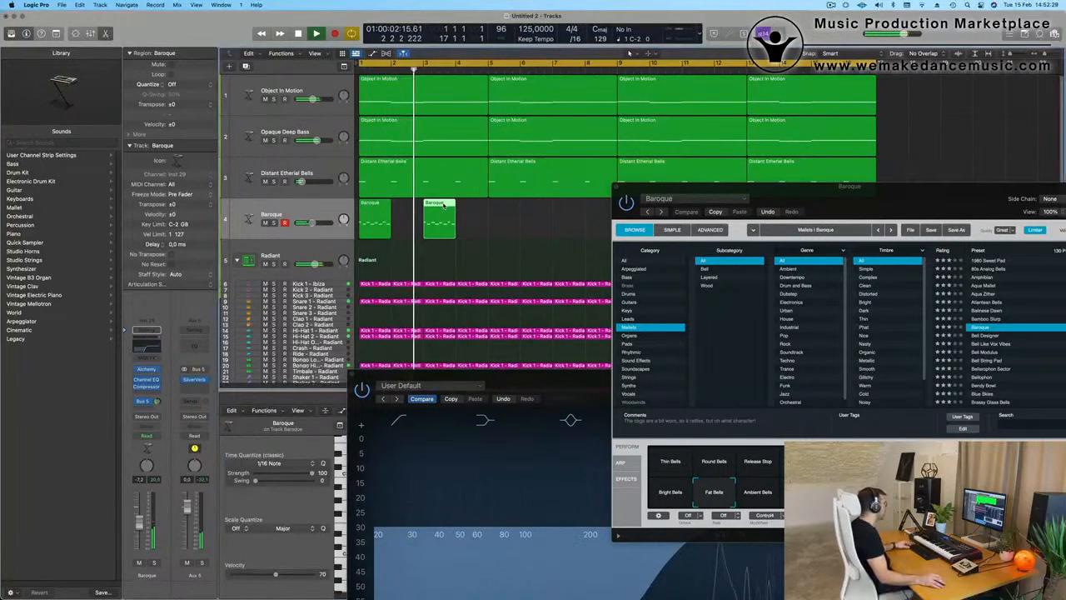
{"action": "double_click", "coordinate": [442, 207]}
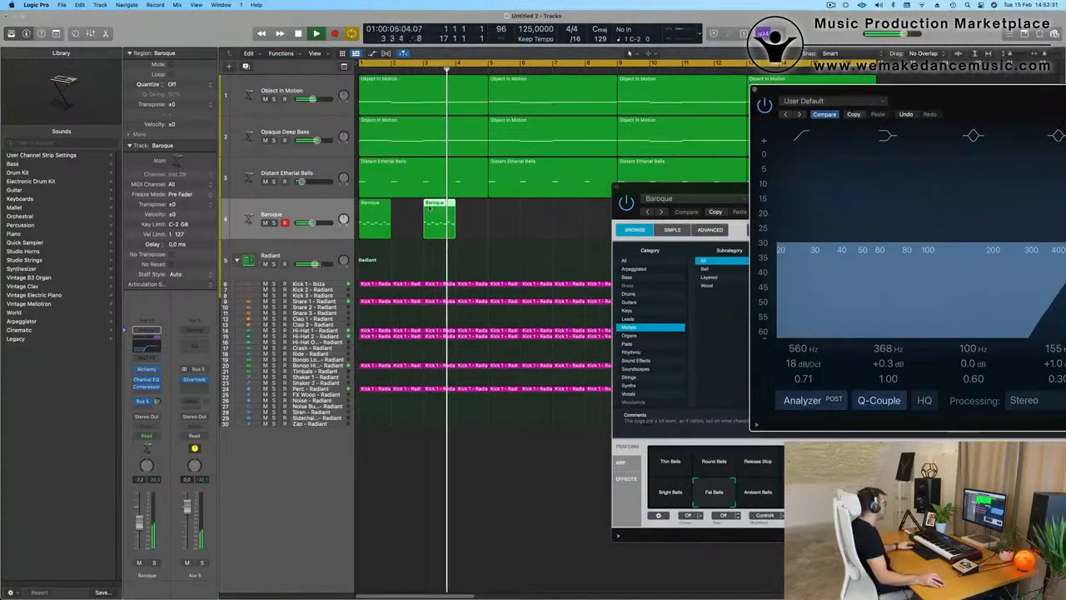
{"action": "double_click", "coordinate": [431, 208]}
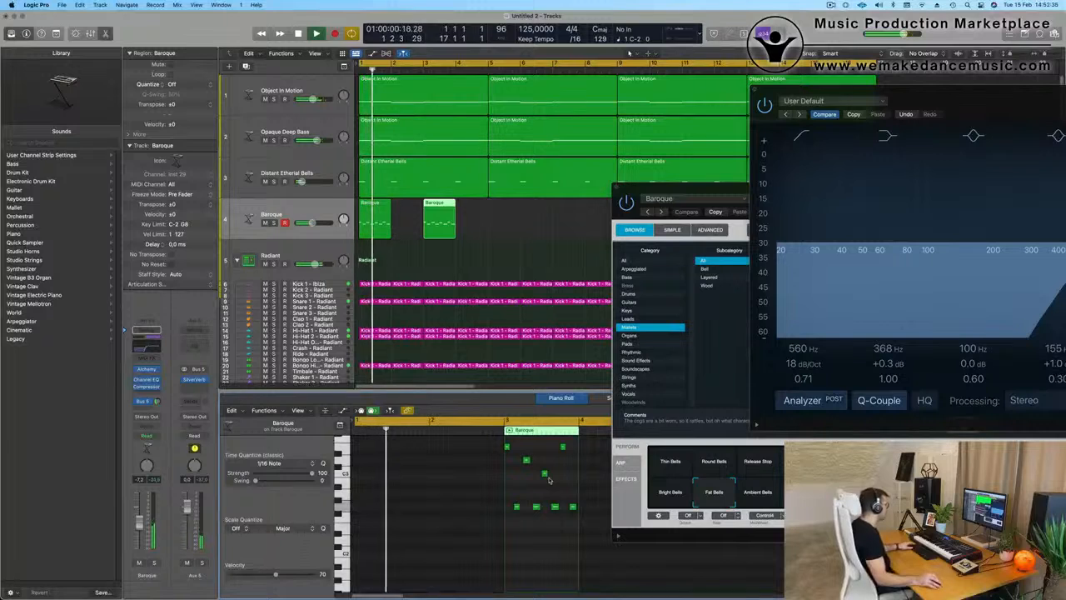
Step: Restart playback and transpose the four lowest notes of the bar 3 region up two semitones
{"action": "key", "text": "space"}
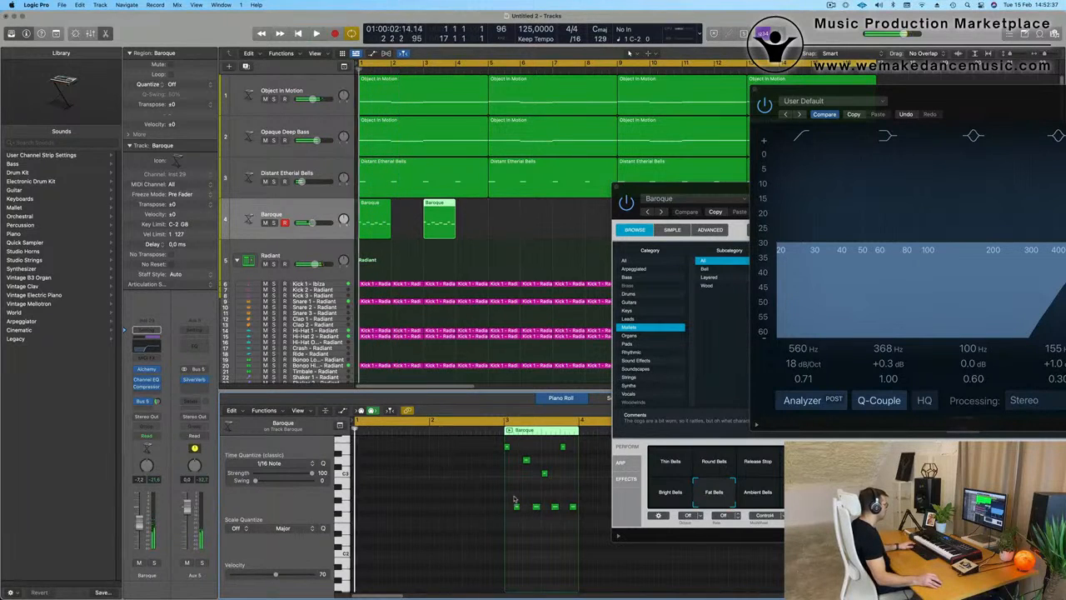
{"action": "key", "text": "space"}
{"action": "left_click_drag", "start_coordinate": [514, 500], "coordinate": [606, 518]}
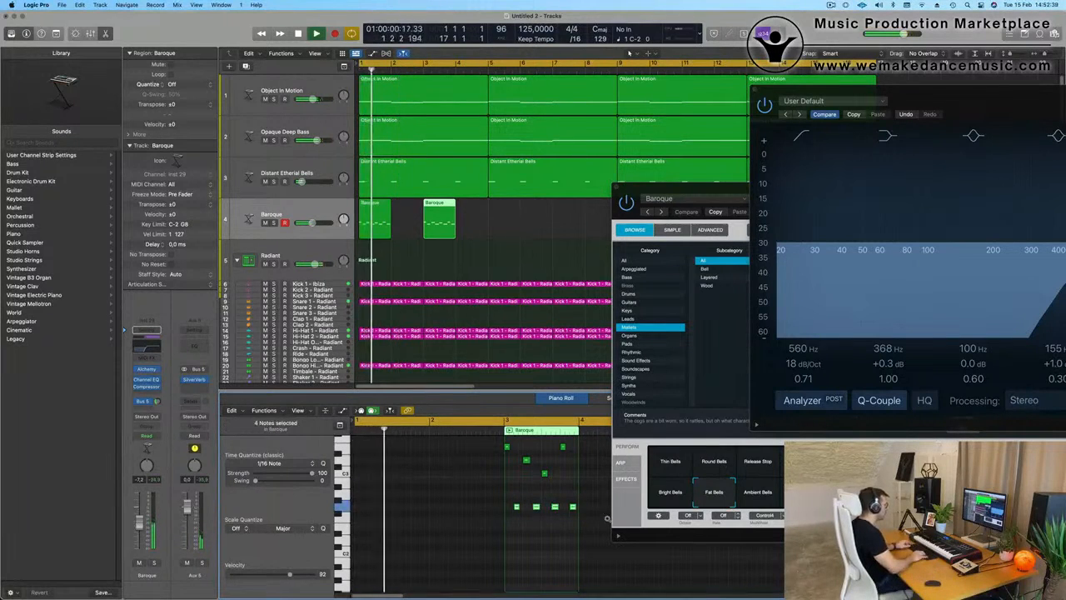
{"action": "key", "text": "alt+Up"}
{"action": "key", "text": "alt+Up"}
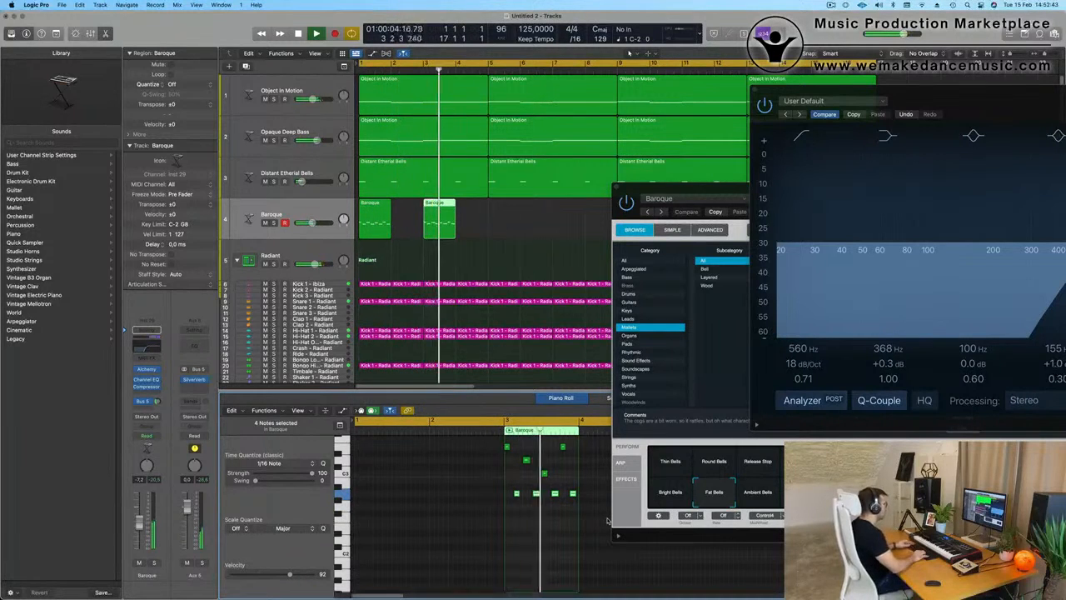
Step: Try the four selected notes two and four semitones lower, and move them back up four semitones
{"action": "key", "text": "alt+Down"}
{"action": "key", "text": "alt+Down"}
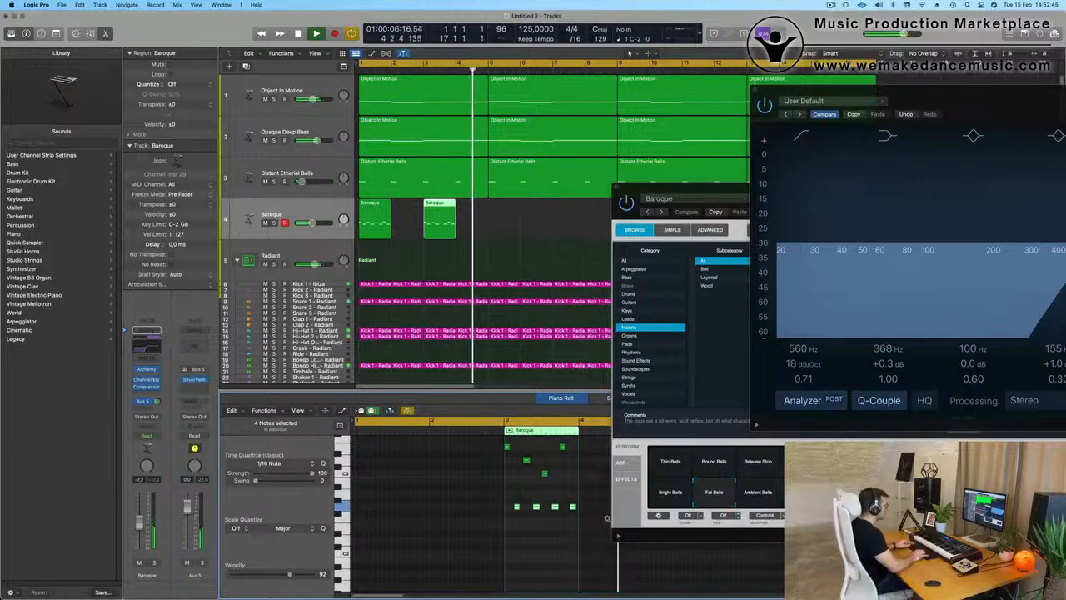
{"action": "key", "text": "alt+Down"}
{"action": "key", "text": "alt+Down"}
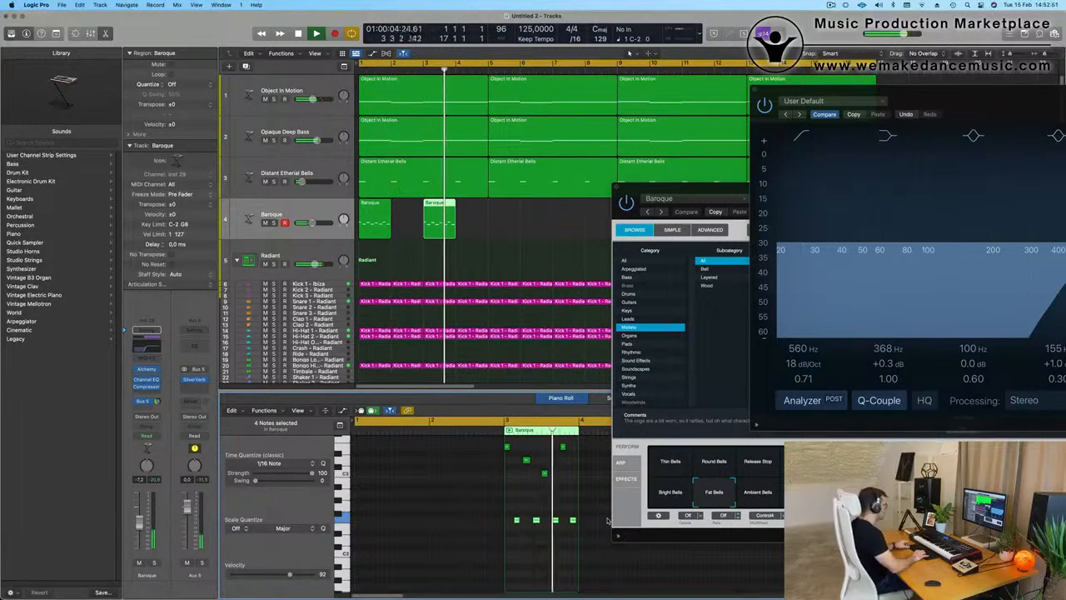
{"action": "key", "text": "alt+Up"}
{"action": "key", "text": "alt+Up"}
{"action": "key", "text": "alt+Up"}
{"action": "key", "text": "alt+Up"}
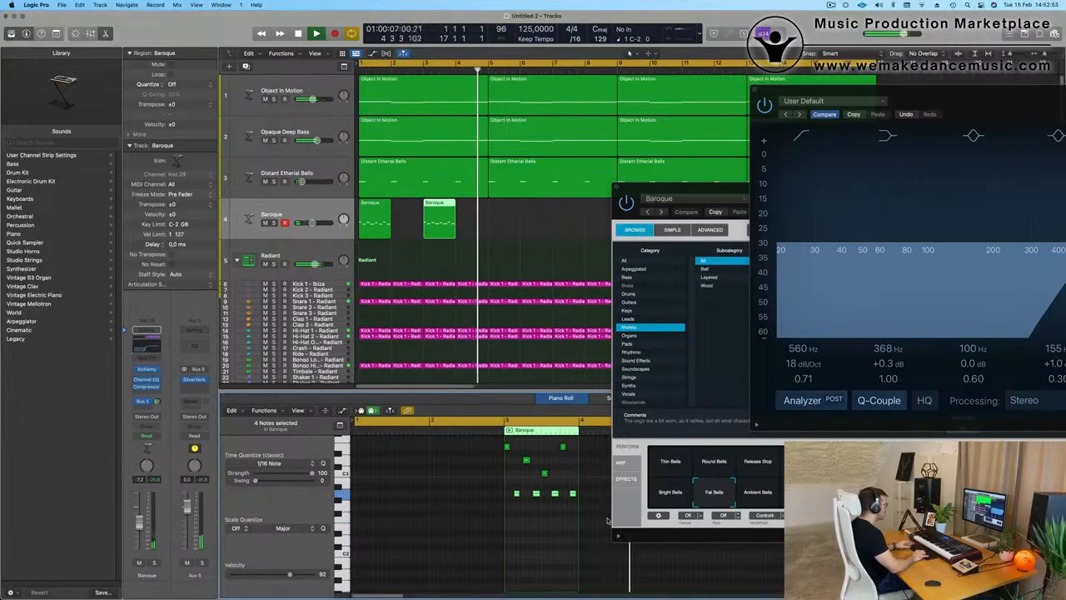
Step: Lower the four selected notes in the bar 3 Baroque region by two semitones and move its two middle melody notes to B2 and D3
{"action": "key", "text": "alt+Down"}
{"action": "key", "text": "alt+Down"}
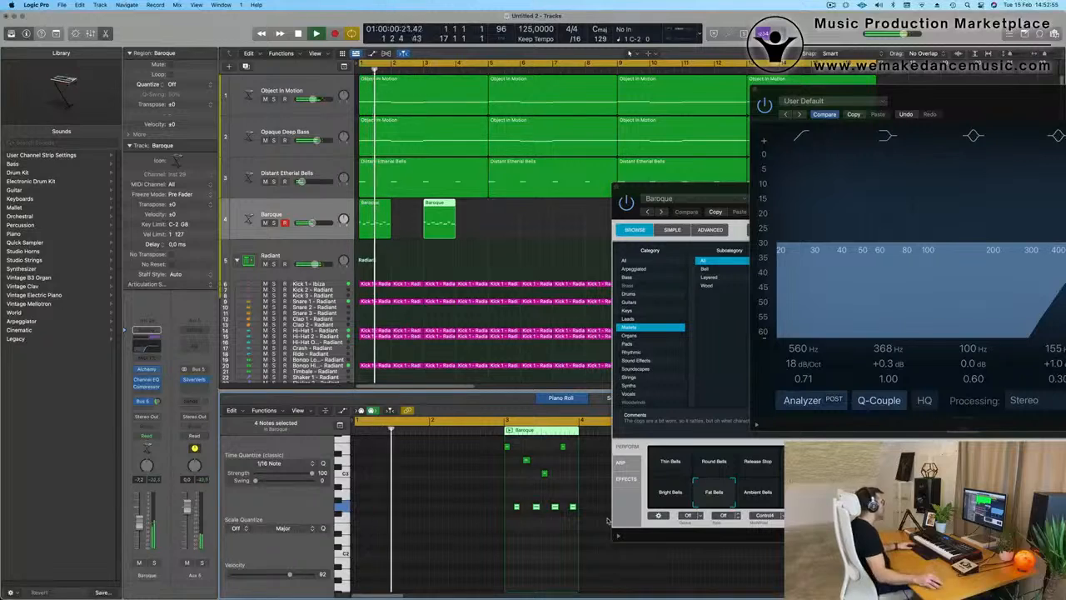
{"action": "key", "text": "space"}
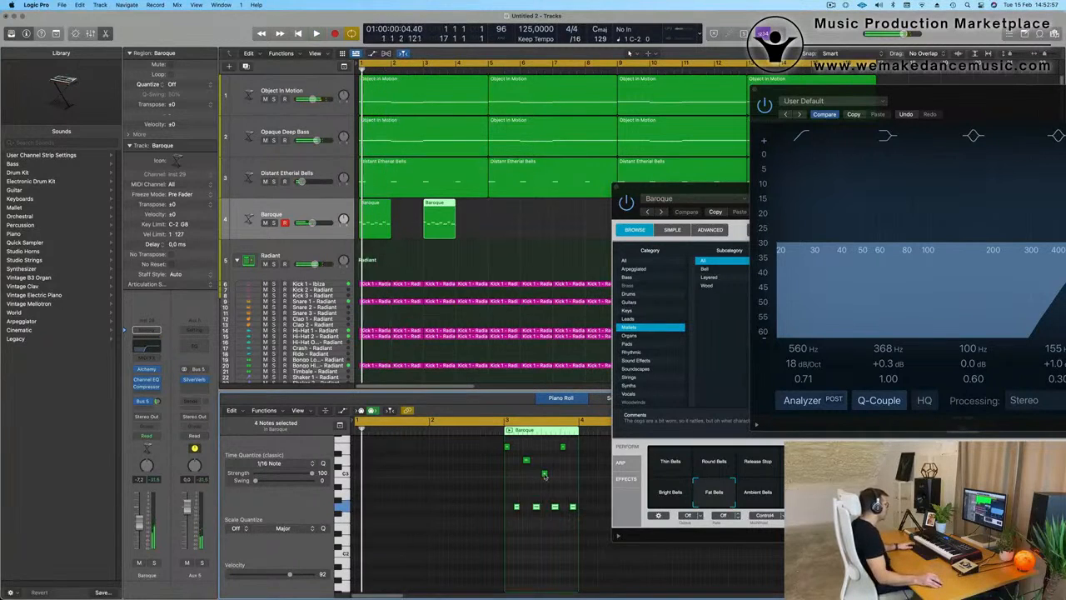
{"action": "left_click", "coordinate": [544, 474]}
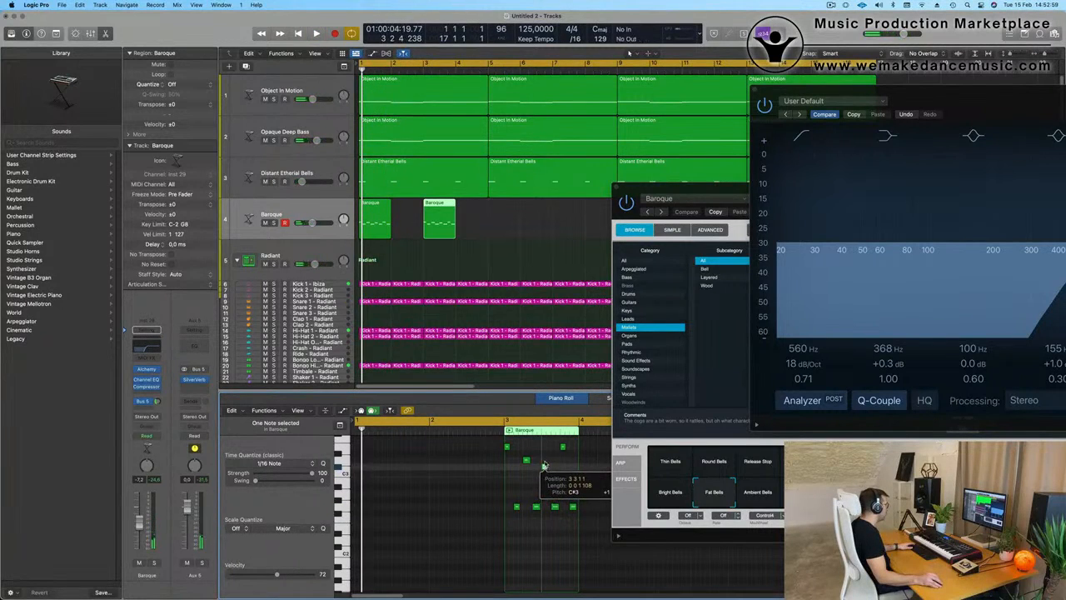
{"action": "left_click_drag", "start_coordinate": [544, 466], "coordinate": [526, 482]}
{"action": "key", "text": "space"}
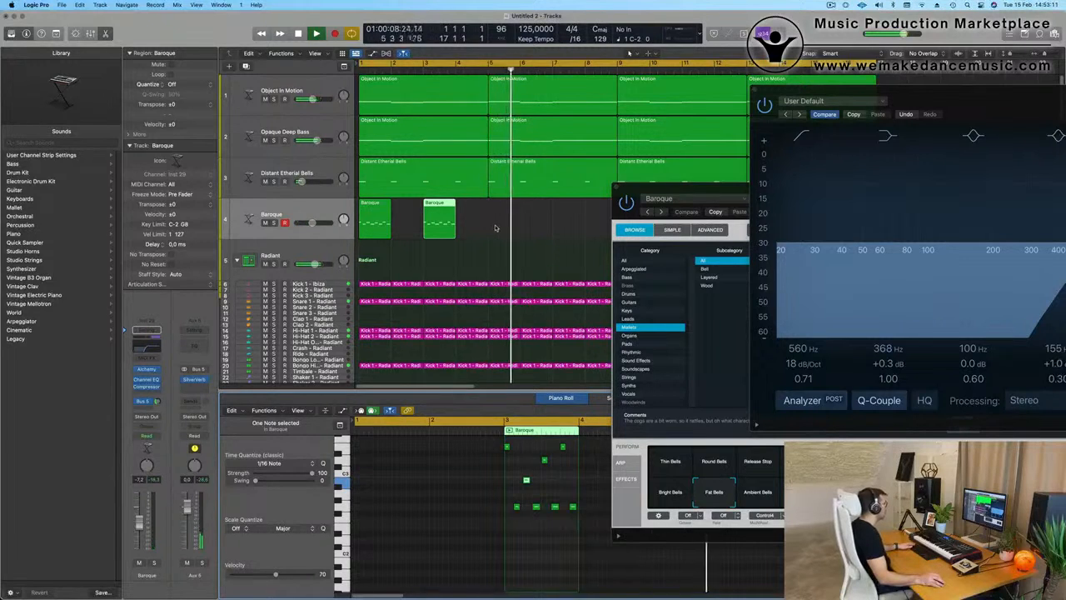
Step: Clear the plug-in windows from the Baroque lane and copy its two regions to bars 5 and 7
{"action": "left_click_drag", "start_coordinate": [495, 230], "coordinate": [377, 222]}
{"action": "key", "text": "Return"}
{"action": "left_click_drag", "start_coordinate": [664, 188], "coordinate": [389, 251]}
{"action": "left_click_drag", "start_coordinate": [531, 266], "coordinate": [526, 303]}
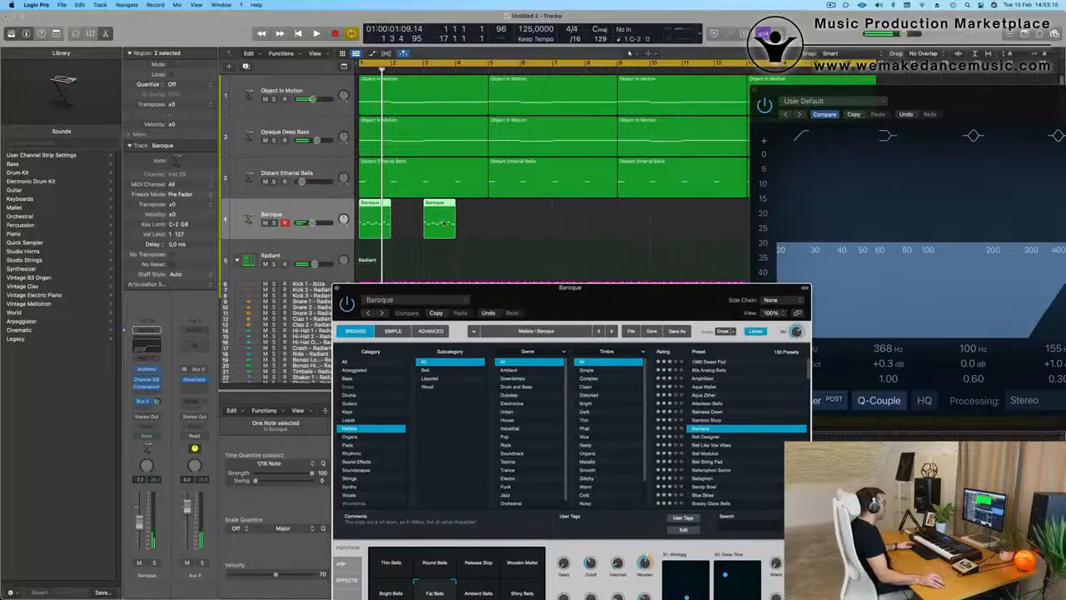
{"action": "left_click", "coordinate": [378, 201]}
{"action": "left_click_drag", "start_coordinate": [423, 209], "coordinate": [553, 210]}
{"action": "left_click_drag", "start_coordinate": [939, 95], "coordinate": [874, 329]}
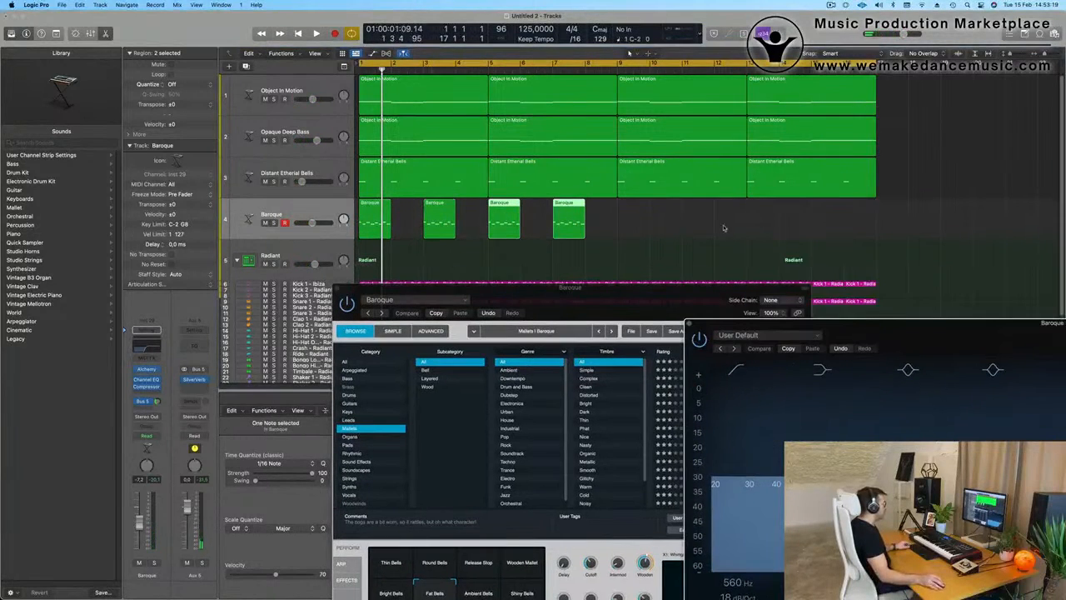
Step: Copy all four Baroque regions so the phrase continues from bar 9 through bar 16
{"action": "left_click", "coordinate": [347, 208]}
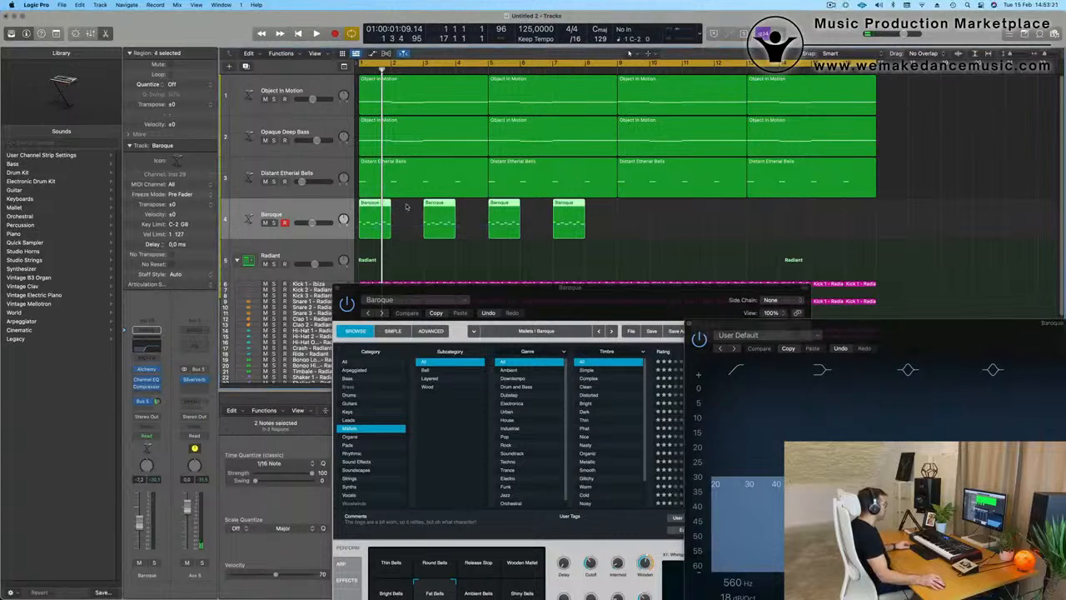
{"action": "left_click_drag", "start_coordinate": [371, 215], "coordinate": [628, 218]}
{"action": "key", "text": "space"}
Step: Audition the Shiny Bells and Ambient Bells snapshots of the Baroque preset against Fat Bells during playback
{"action": "left_click_drag", "start_coordinate": [575, 304], "coordinate": [627, 122]}
{"action": "key", "text": "space"}
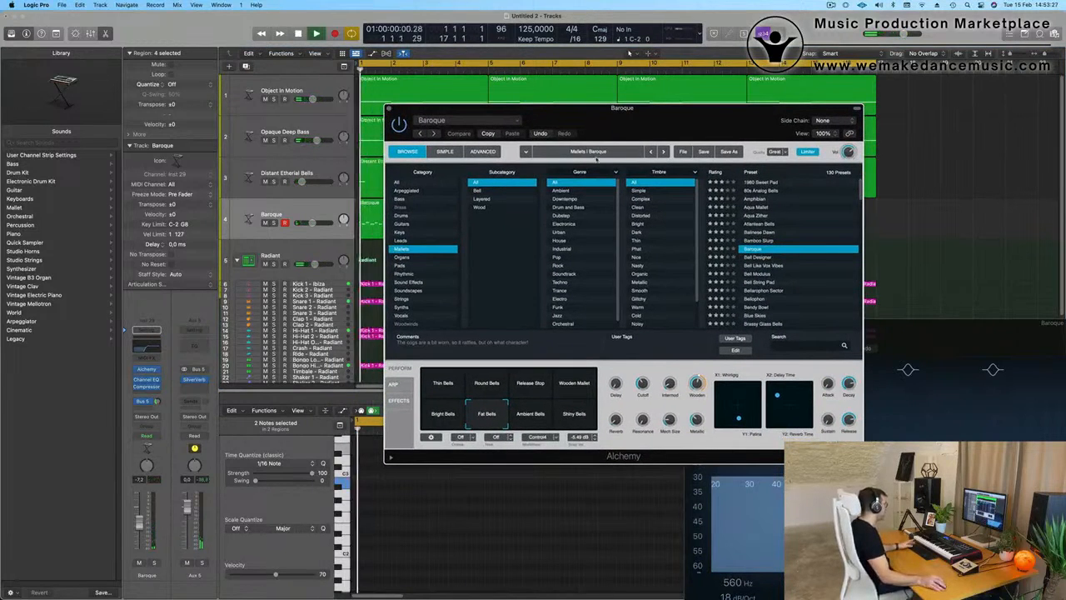
{"action": "left_click", "coordinate": [572, 408]}
{"action": "key", "text": "space"}
{"action": "key", "text": "space"}
{"action": "left_click", "coordinate": [537, 424]}
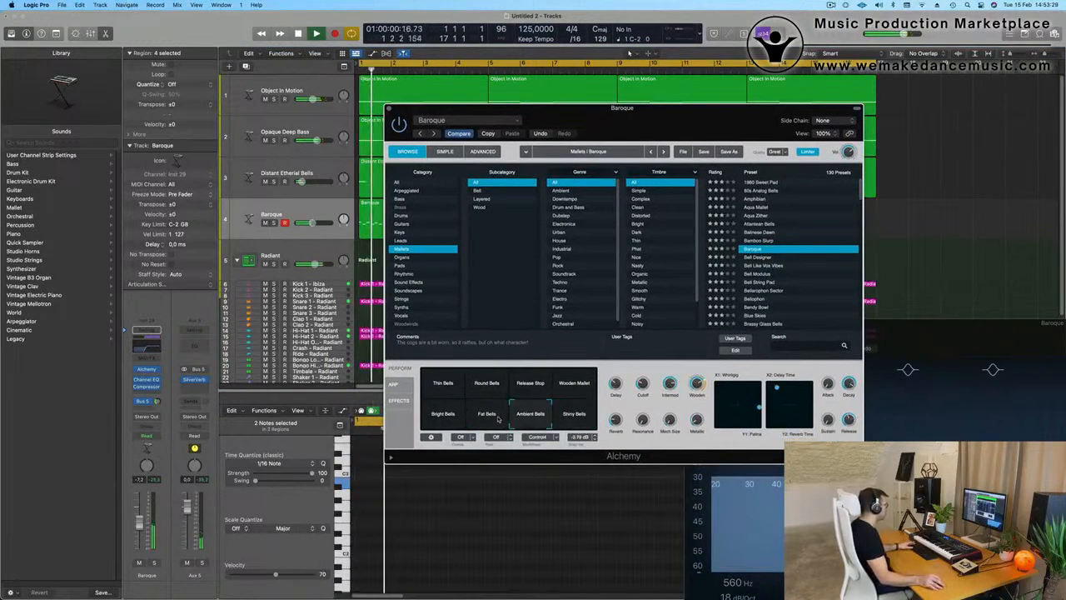
{"action": "left_click", "coordinate": [488, 419]}
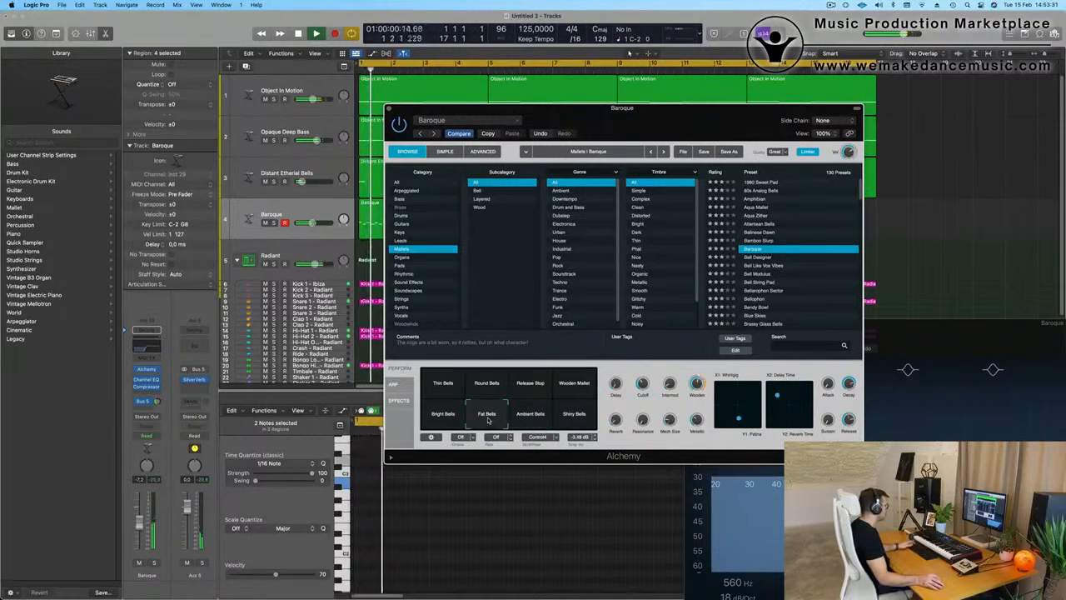
{"action": "left_click", "coordinate": [529, 414]}
{"action": "key", "text": "space"}
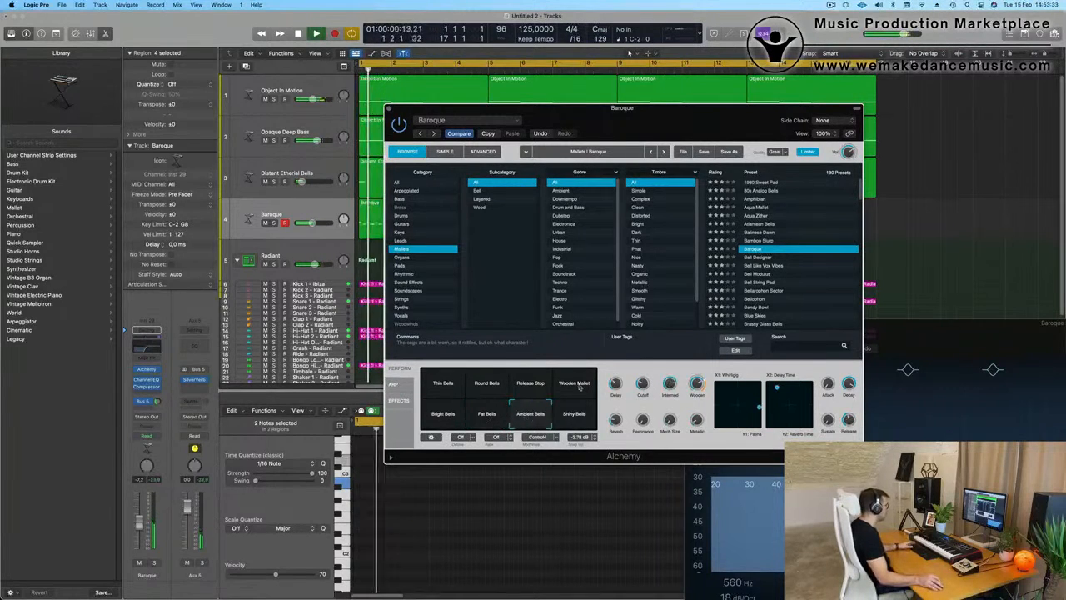
Step: Audition the Wooden Mallet, Release Stop, Round Bells and Thin Bells snapshots and return to Fat Bells
{"action": "left_click", "coordinate": [570, 385]}
{"action": "left_click", "coordinate": [520, 384]}
{"action": "left_click", "coordinate": [487, 384]}
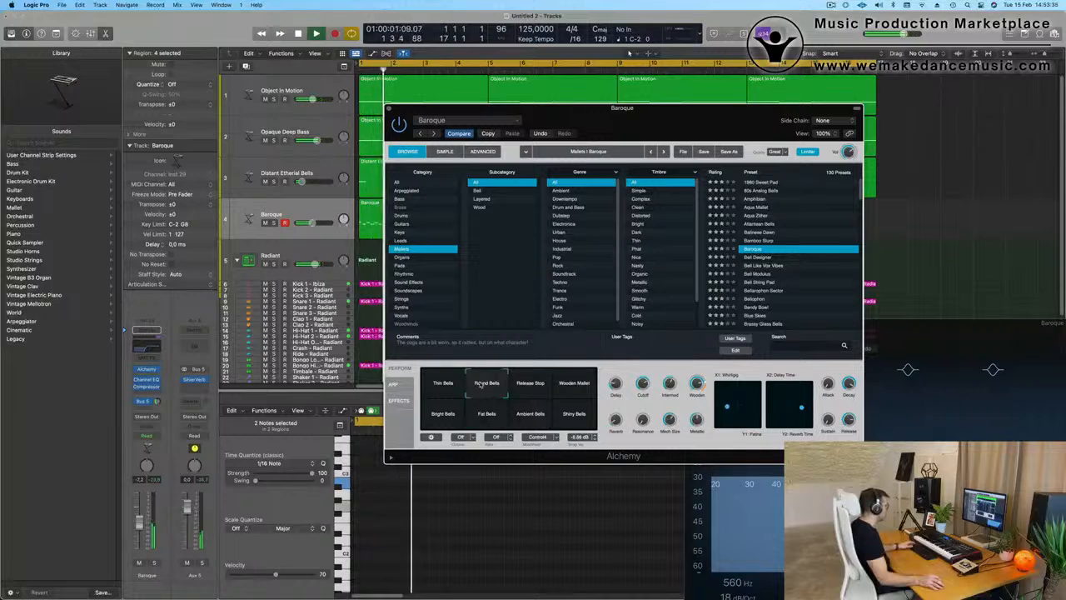
{"action": "left_click", "coordinate": [446, 385]}
{"action": "left_click", "coordinate": [486, 414]}
{"action": "key", "text": "space"}
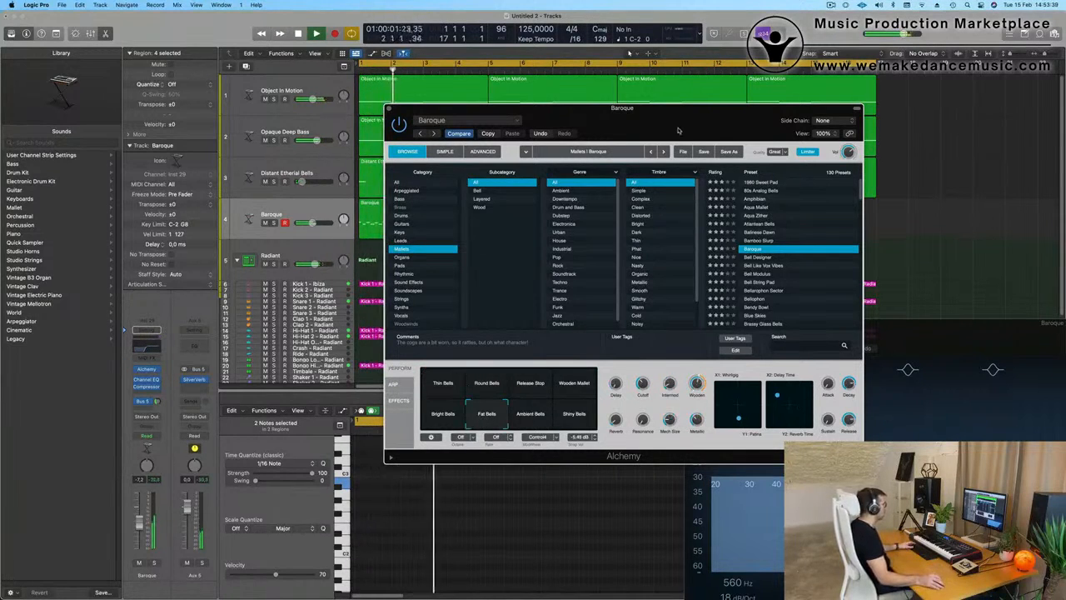
Step: Lower the Baroque track's volume to -11.0 dB, set Distant Etherial Bells to -27.5 dB, and close the Baroque instrument window
{"action": "left_click_drag", "start_coordinate": [678, 131], "coordinate": [804, 94]}
{"action": "left_click", "coordinate": [300, 212]}
{"action": "key", "text": "space"}
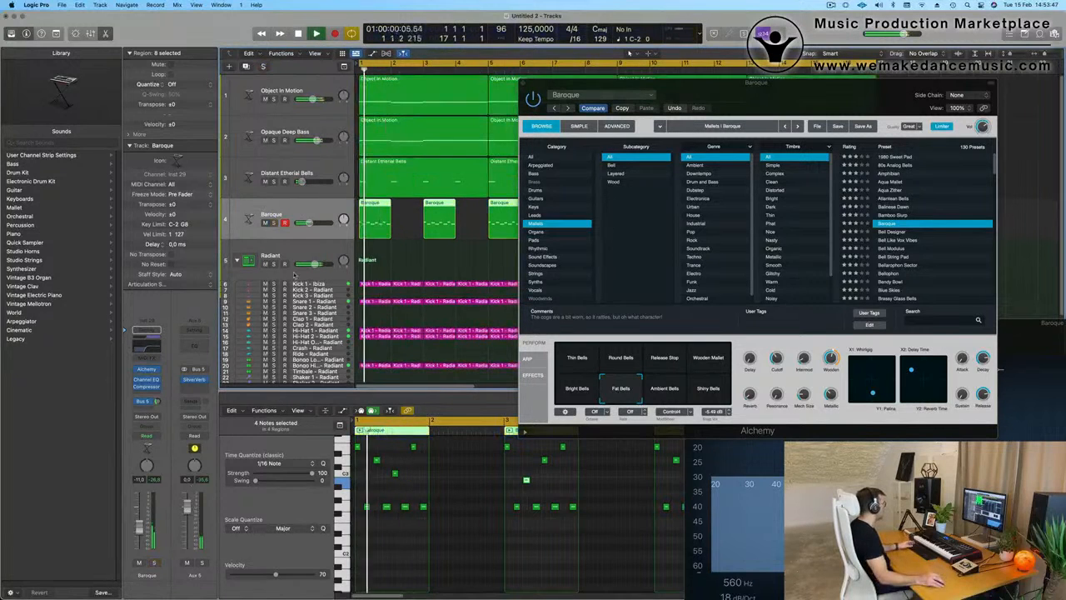
{"action": "left_click", "coordinate": [263, 192]}
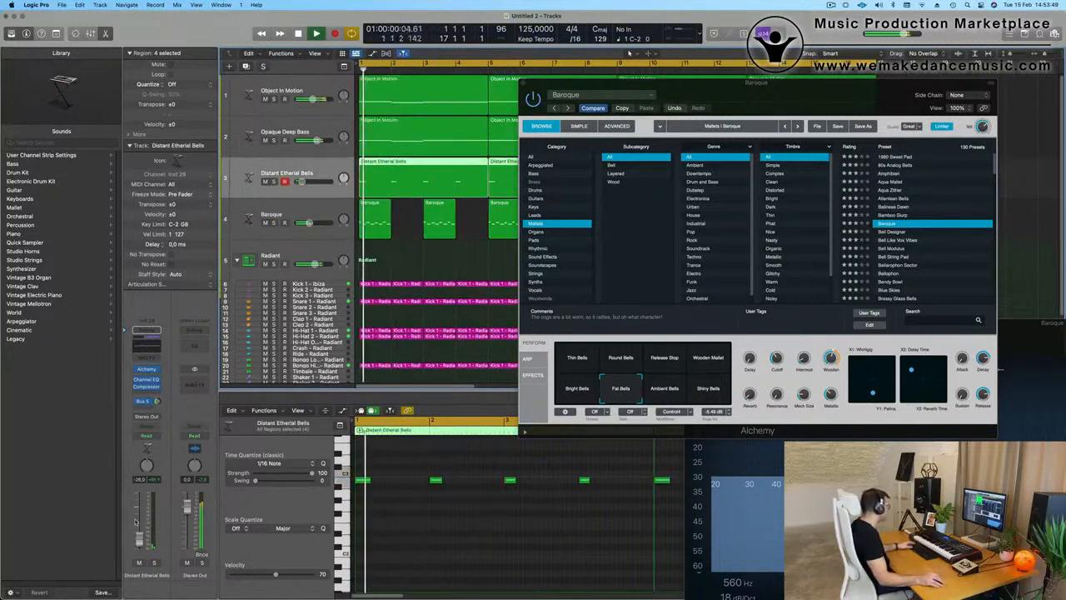
{"action": "left_click_drag", "start_coordinate": [553, 82], "coordinate": [398, 147]}
{"action": "left_click", "coordinate": [367, 146]}
Step: Duplicate the Opaque Deep Bass track with its settings and copy its first four-bar region onto the new track
{"action": "scroll", "coordinate": [442, 267], "scroll_direction": "down", "scroll_amount": 5}
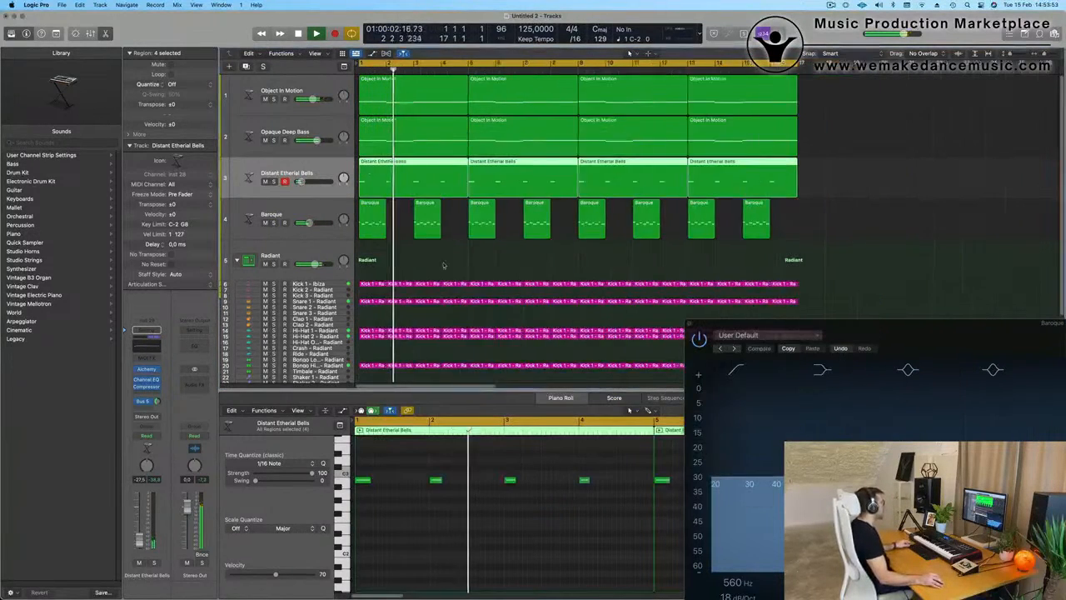
{"action": "scroll", "coordinate": [449, 264], "scroll_direction": "up", "scroll_amount": 1}
{"action": "scroll", "coordinate": [450, 264], "scroll_direction": "up", "scroll_amount": 2}
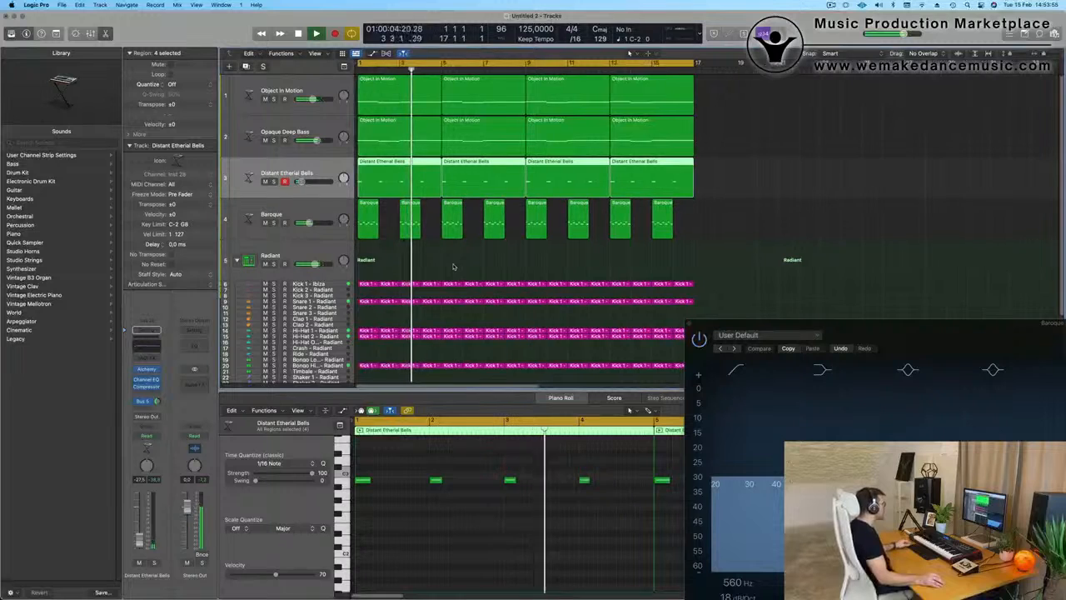
{"action": "scroll", "coordinate": [453, 264], "scroll_direction": "up", "scroll_amount": 1}
{"action": "scroll", "coordinate": [452, 264], "scroll_direction": "down", "scroll_amount": 1}
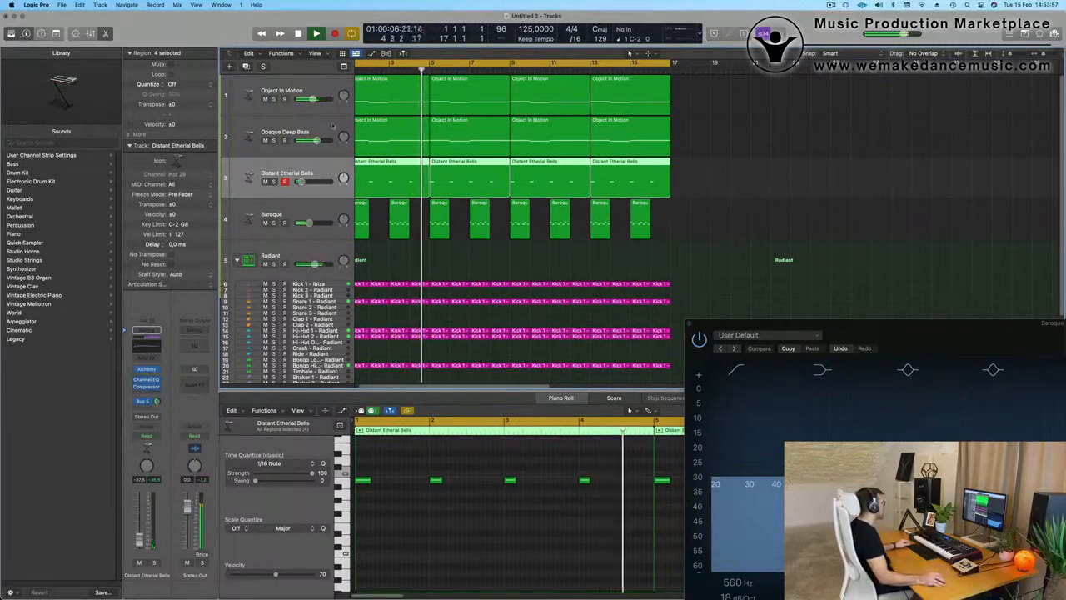
{"action": "left_click", "coordinate": [237, 133]}
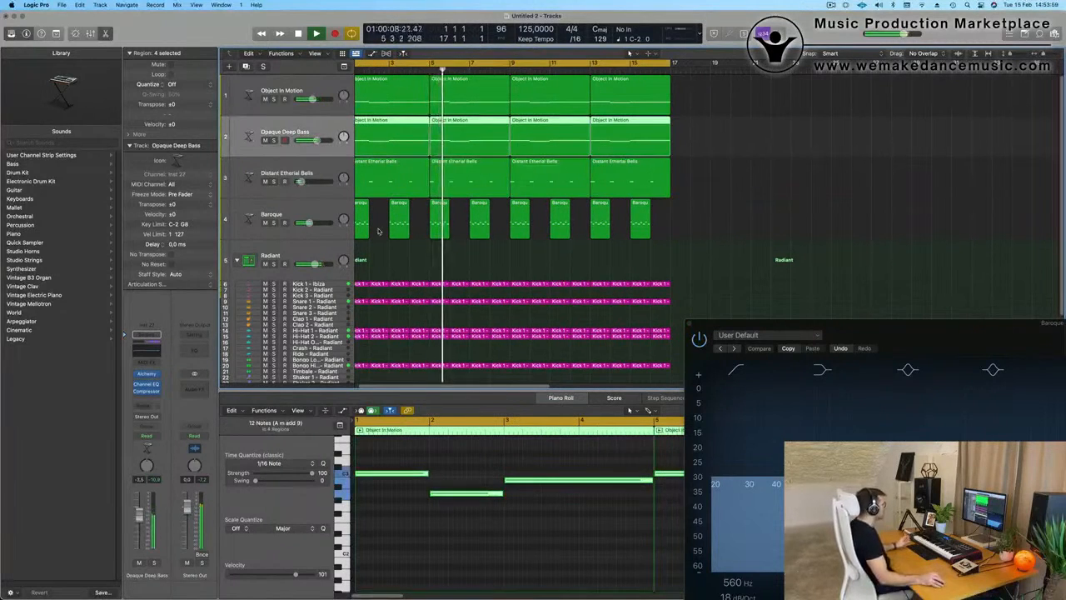
{"action": "key", "text": "space"}
{"action": "key", "text": "space"}
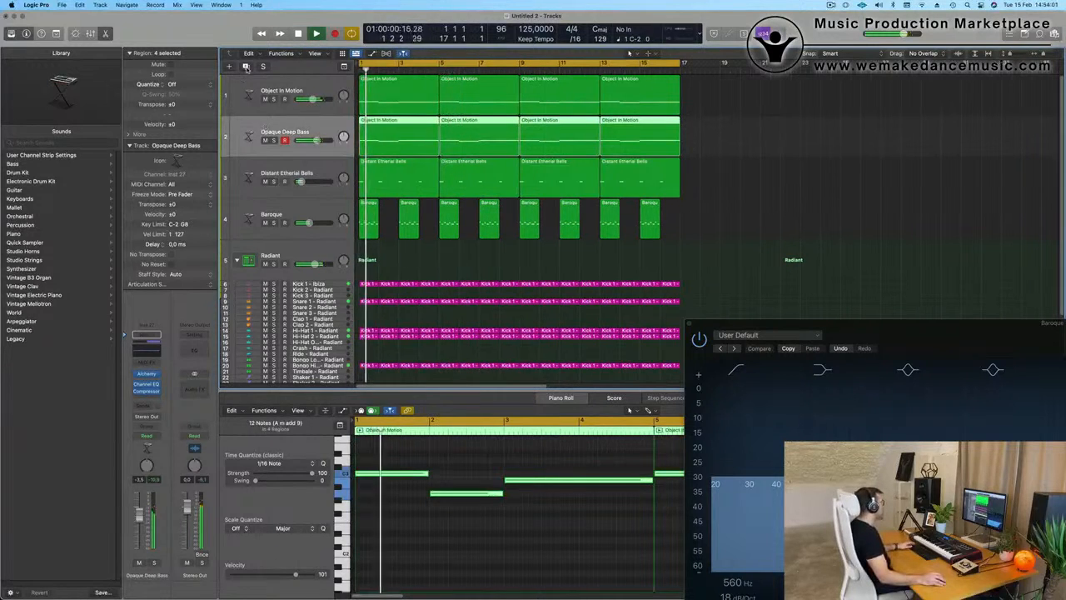
{"action": "key", "text": "super+d"}
{"action": "left_click_drag", "start_coordinate": [405, 136], "coordinate": [405, 177]}
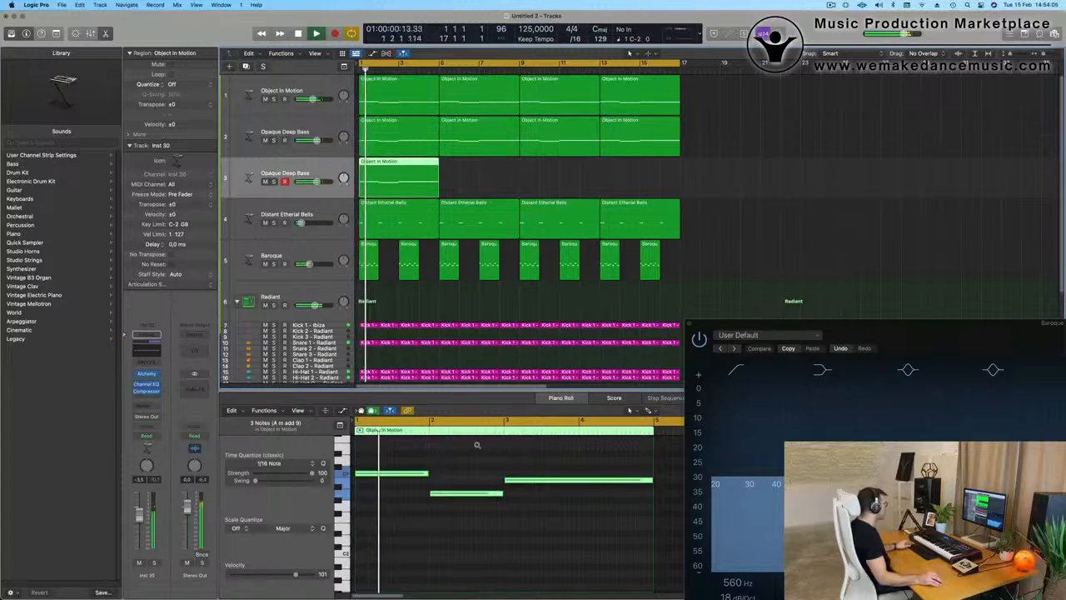
Step: Shorten the long B2 note in the copied region to one bar and copy it to position 3 4 4 1
{"action": "scroll", "coordinate": [473, 446], "scroll_direction": "down", "scroll_amount": 5}
{"action": "key", "text": "space"}
{"action": "left_click_drag", "start_coordinate": [513, 539], "coordinate": [414, 460]}
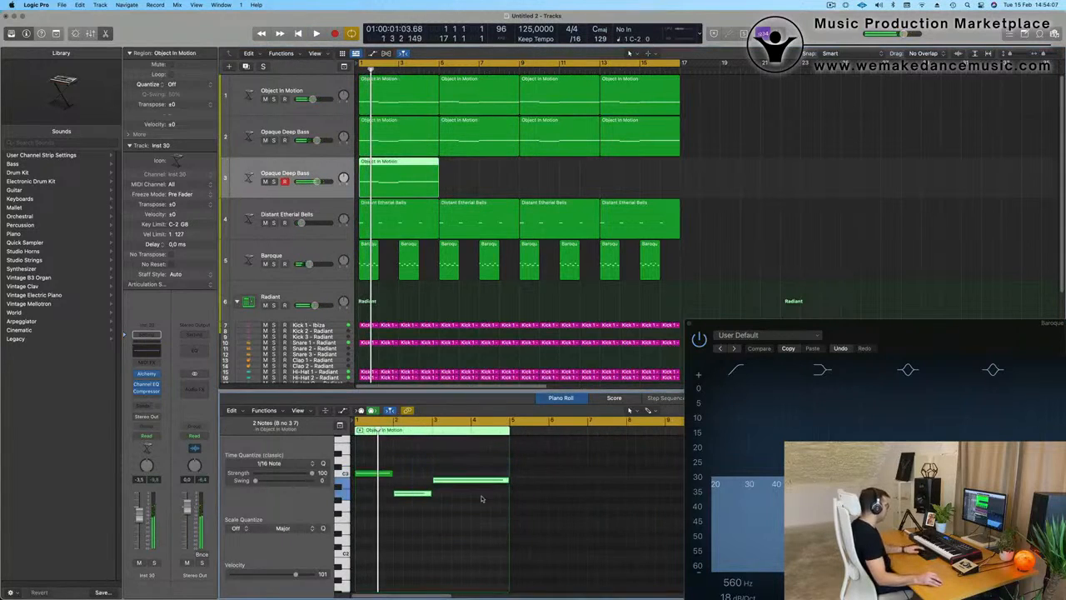
{"action": "left_click", "coordinate": [446, 459]}
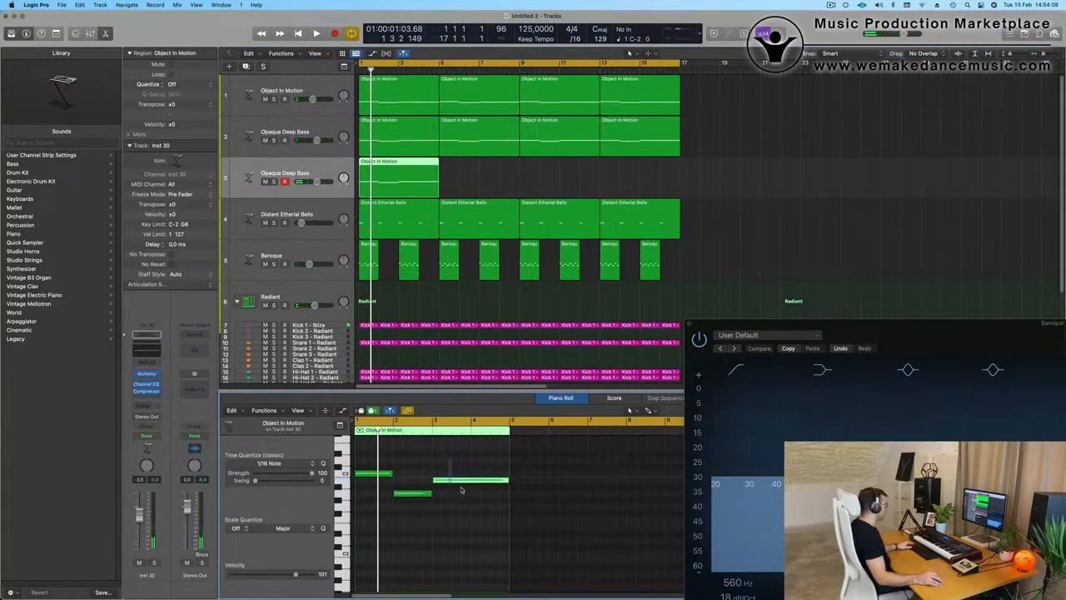
{"action": "mouse_move", "coordinate": [505, 480]}
{"action": "left_mouse_down"}
{"action": "mouse_move", "coordinate": [467, 482]}
{"action": "mouse_move", "coordinate": [489, 484]}
{"action": "left_mouse_up"}
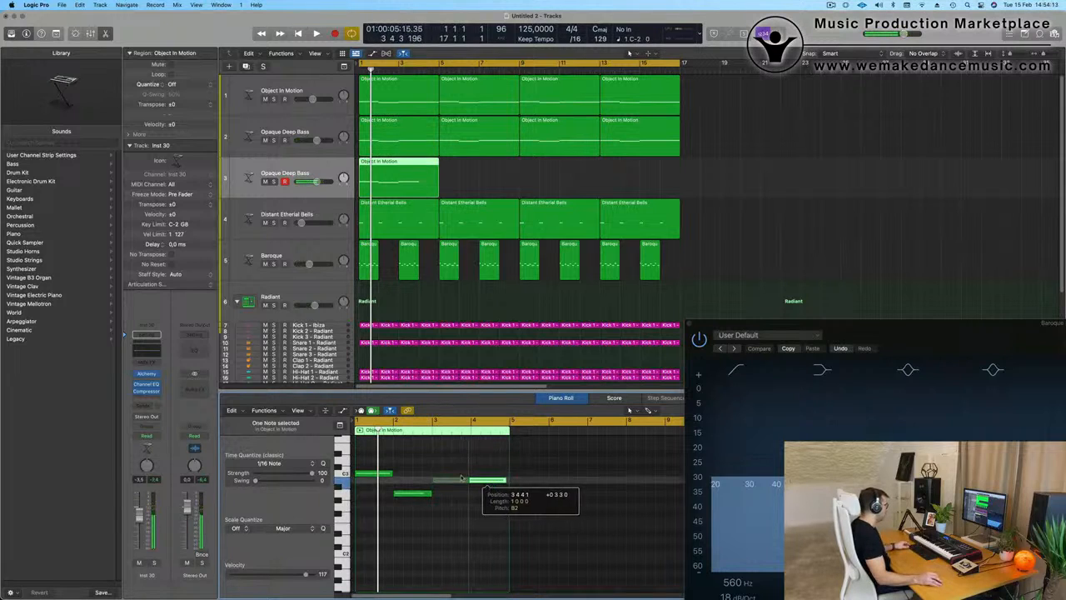
Step: Shorten all four notes of the copied region to a length of 0 1 1 0 and play the result
{"action": "left_click_drag", "start_coordinate": [390, 464], "coordinate": [540, 526]}
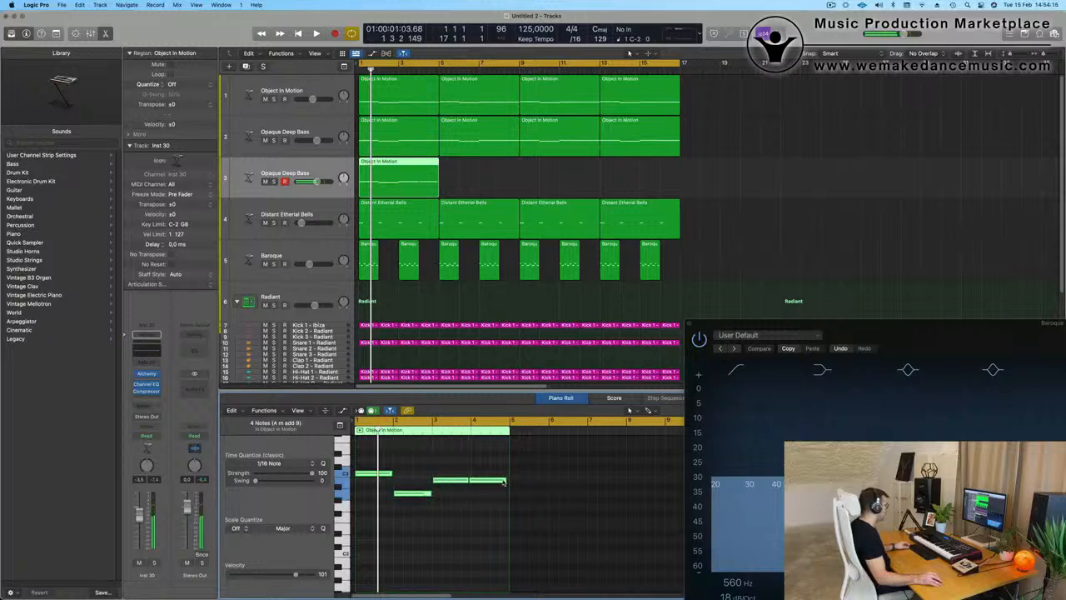
{"action": "left_click_drag", "start_coordinate": [503, 480], "coordinate": [480, 488]}
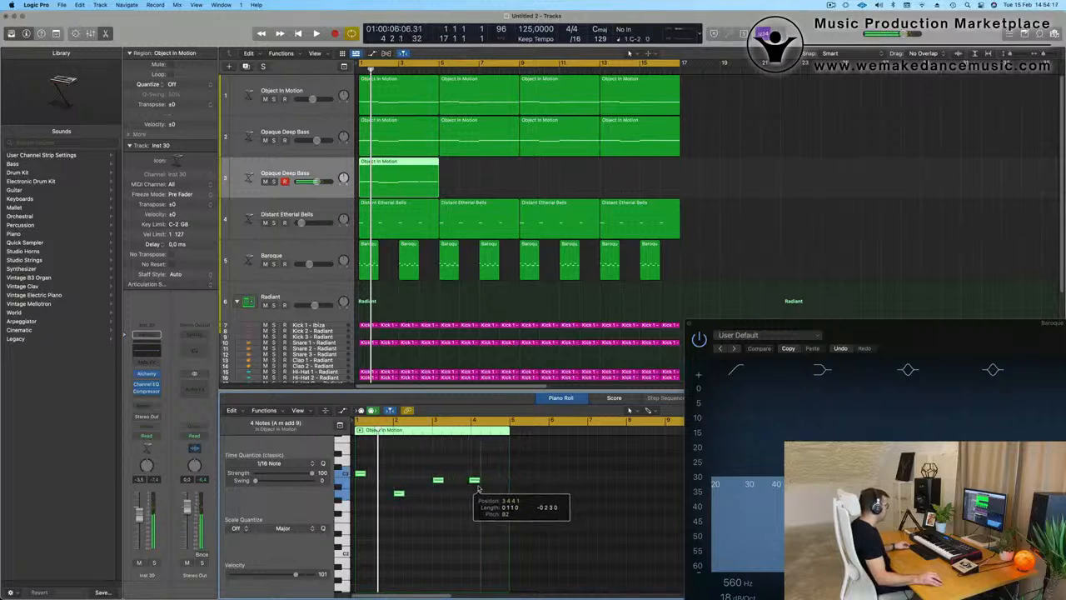
{"action": "key", "text": "space"}
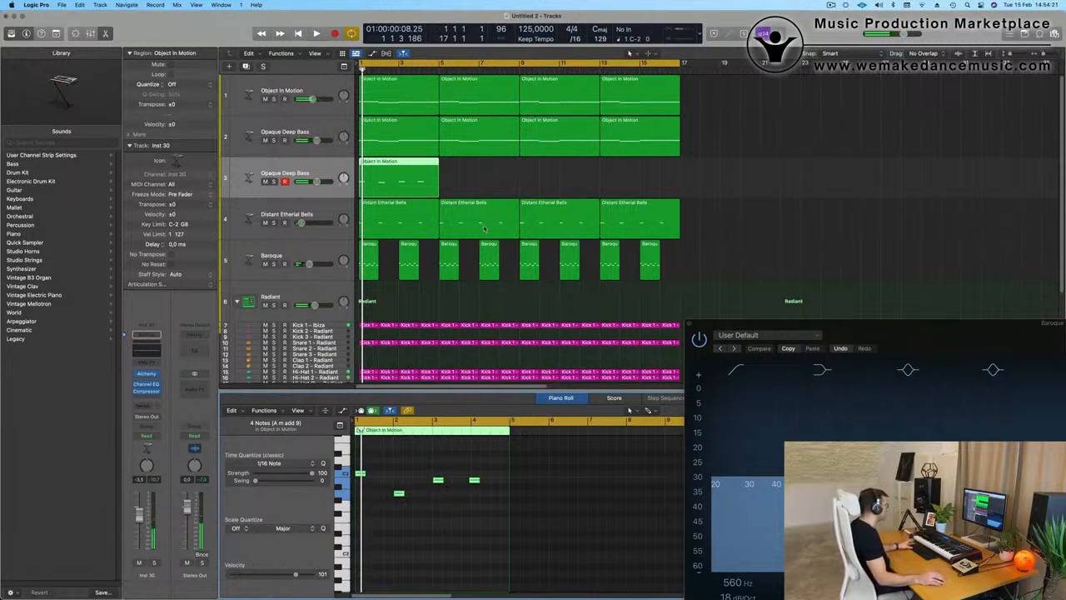
{"action": "key", "text": "space"}
{"action": "key", "text": "space"}
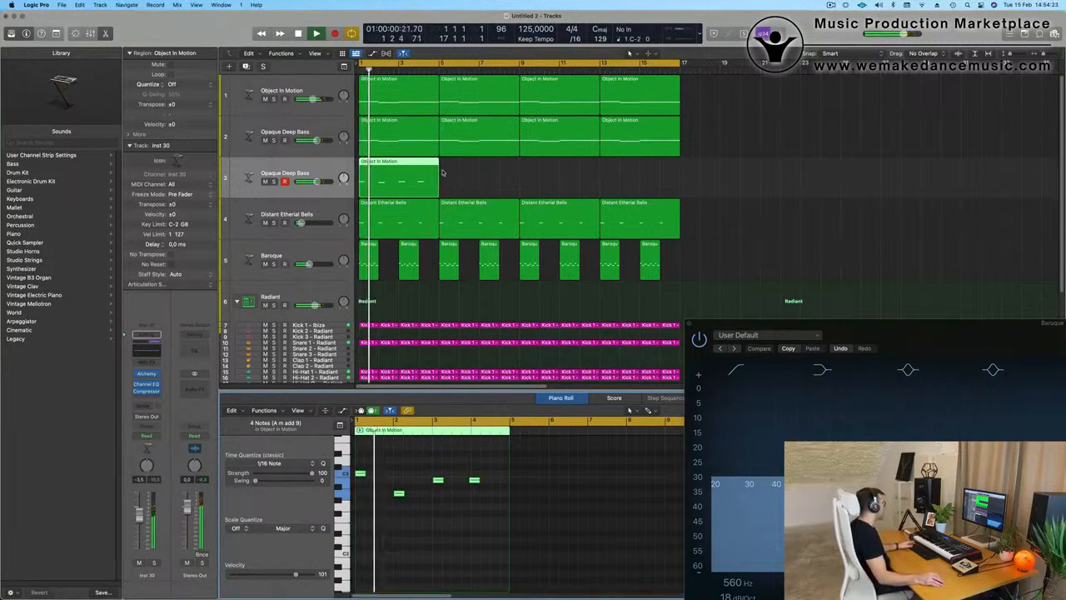
Step: Repeat the edited region three times on the duplicated track to fill all 16 bars
{"action": "key", "text": "super+r"}
{"action": "key", "text": "super+r"}
{"action": "key", "text": "super+r"}
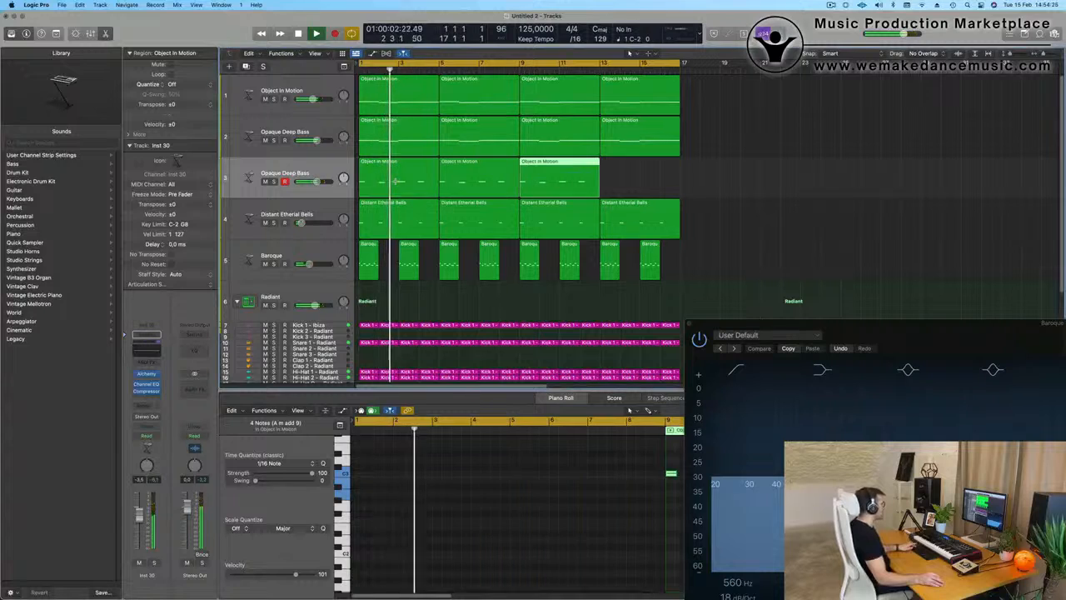
Step: Load the Prophetic Brass preset from the Vintage Synth brass sounds into the duplicated track's Alchemy
{"action": "left_click", "coordinate": [323, 172]}
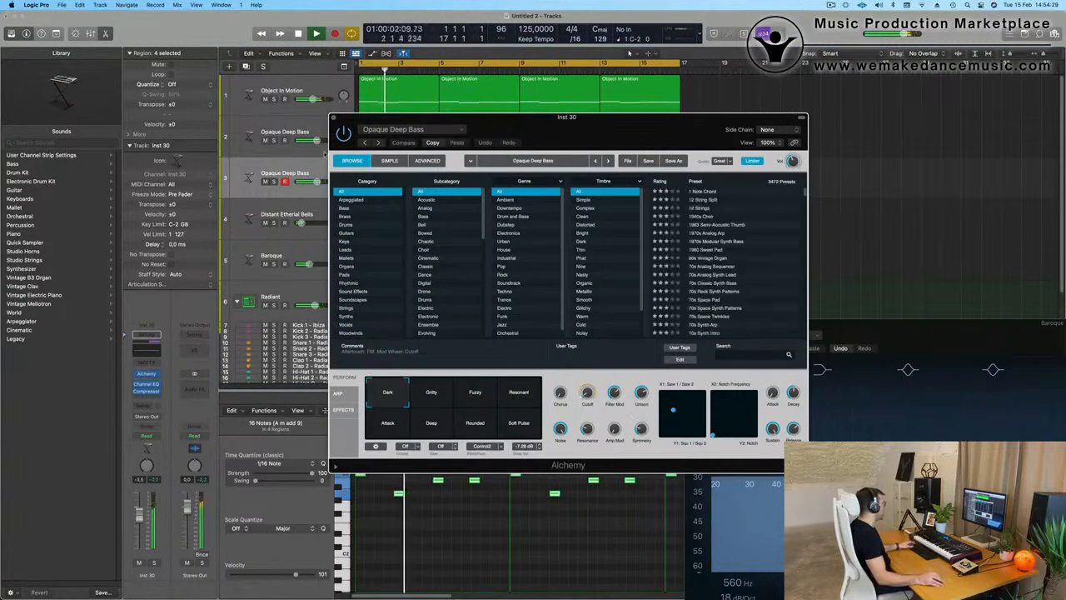
{"action": "left_click", "coordinate": [399, 131]}
{"action": "mouse_move", "coordinate": [421, 414]}
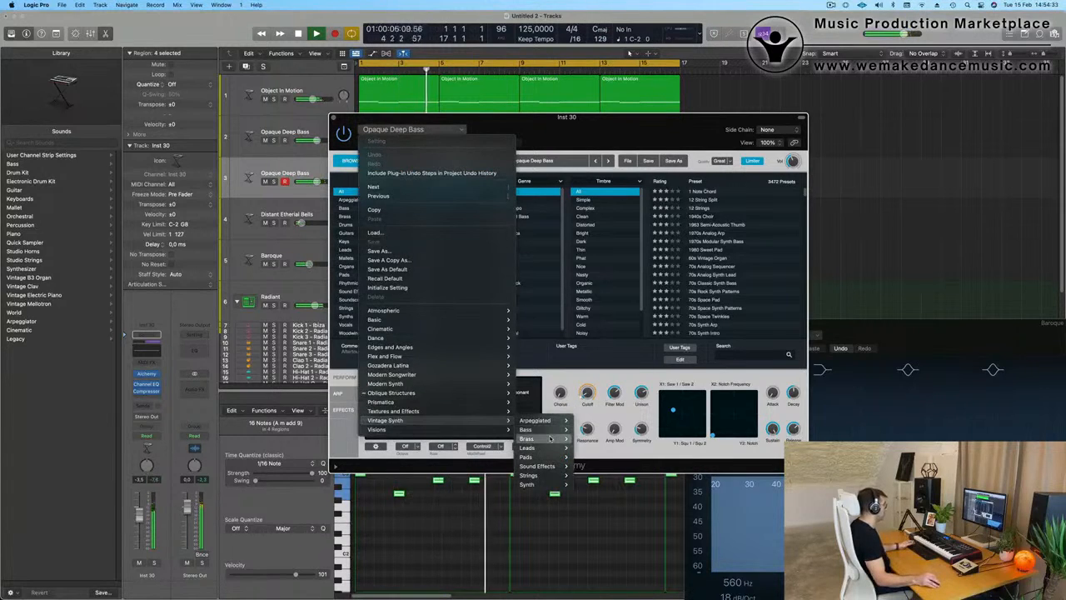
{"action": "mouse_move", "coordinate": [549, 439]}
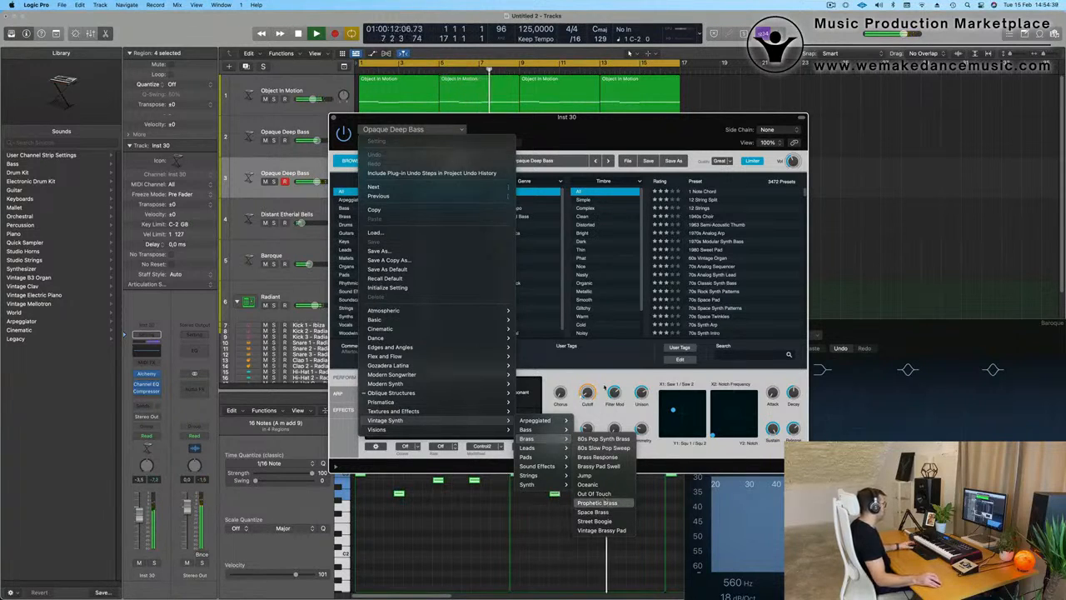
{"action": "left_click", "coordinate": [598, 503]}
{"action": "left_click_drag", "start_coordinate": [575, 125], "coordinate": [782, 108]}
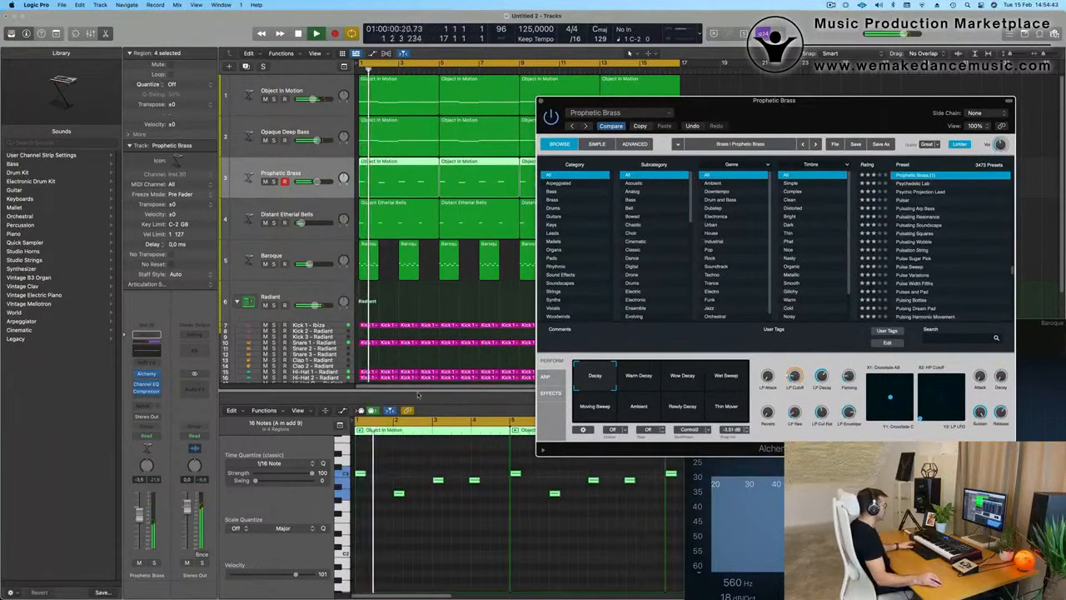
Step: Try the Warm Decay snapshot of Prophetic Brass and switch to Wow Decay
{"action": "key", "text": "space"}
{"action": "left_click", "coordinate": [640, 379]}
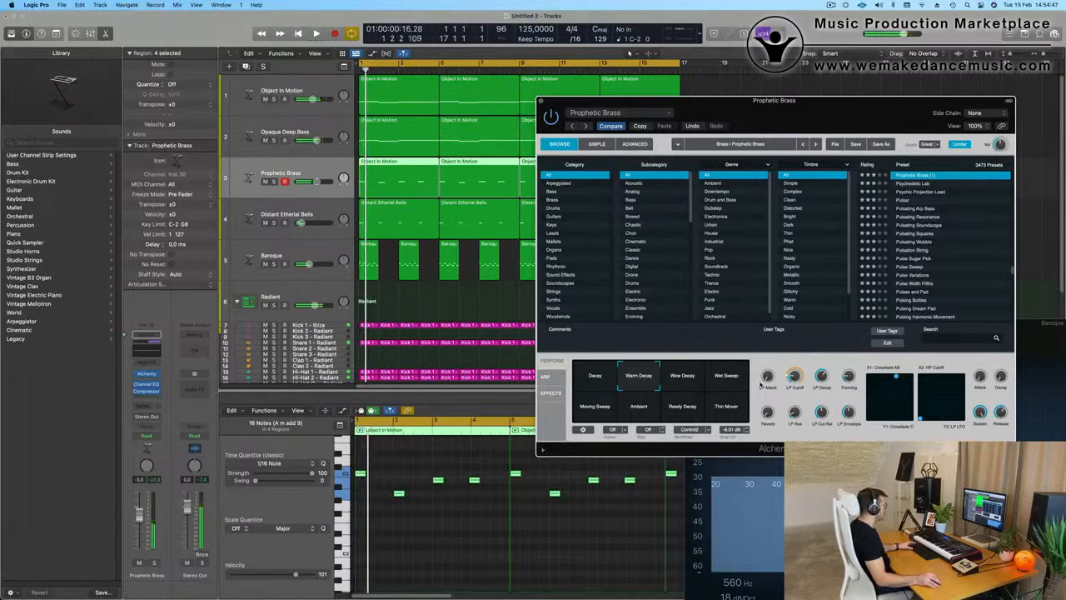
{"action": "left_click", "coordinate": [698, 379]}
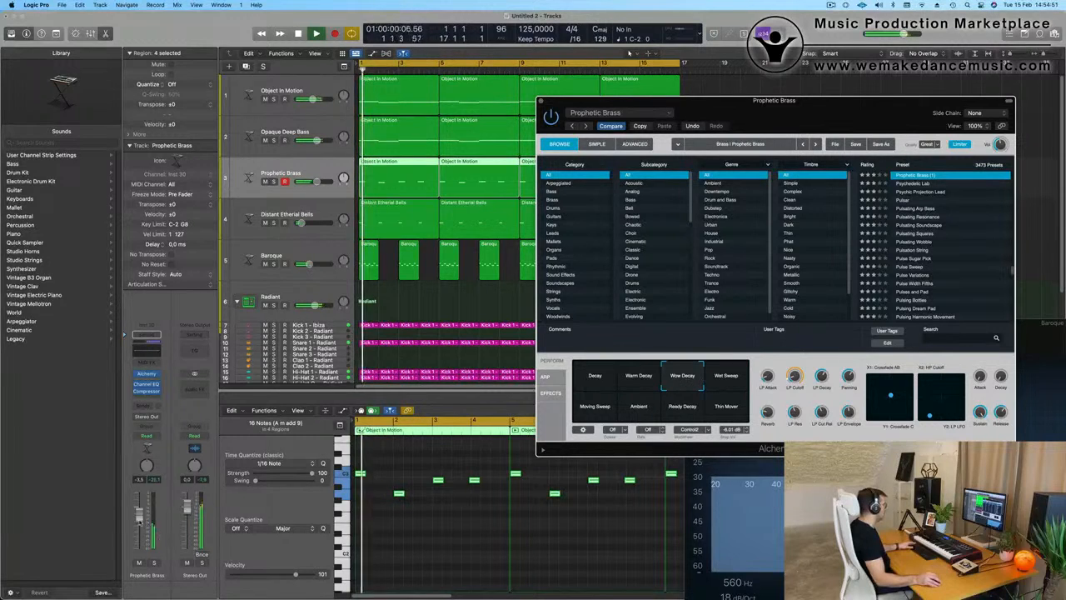
Step: Raise the Prophetic Brass track volume to about -1.9 dB and shift the fourth note of its first region slightly later
{"action": "left_click_drag", "start_coordinate": [140, 515], "coordinate": [140, 512]}
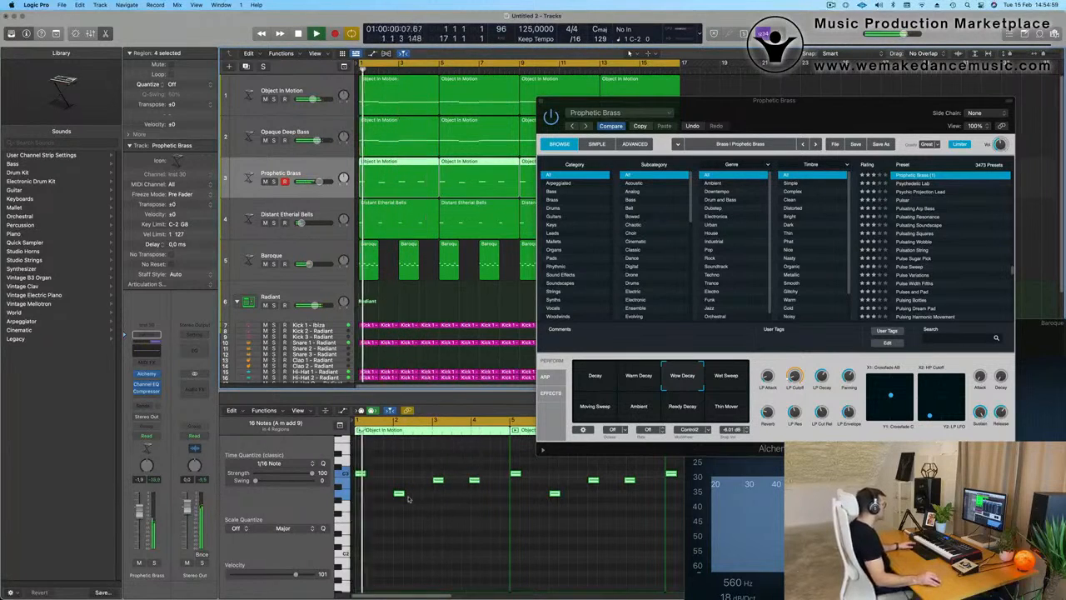
{"action": "left_click", "coordinate": [474, 479]}
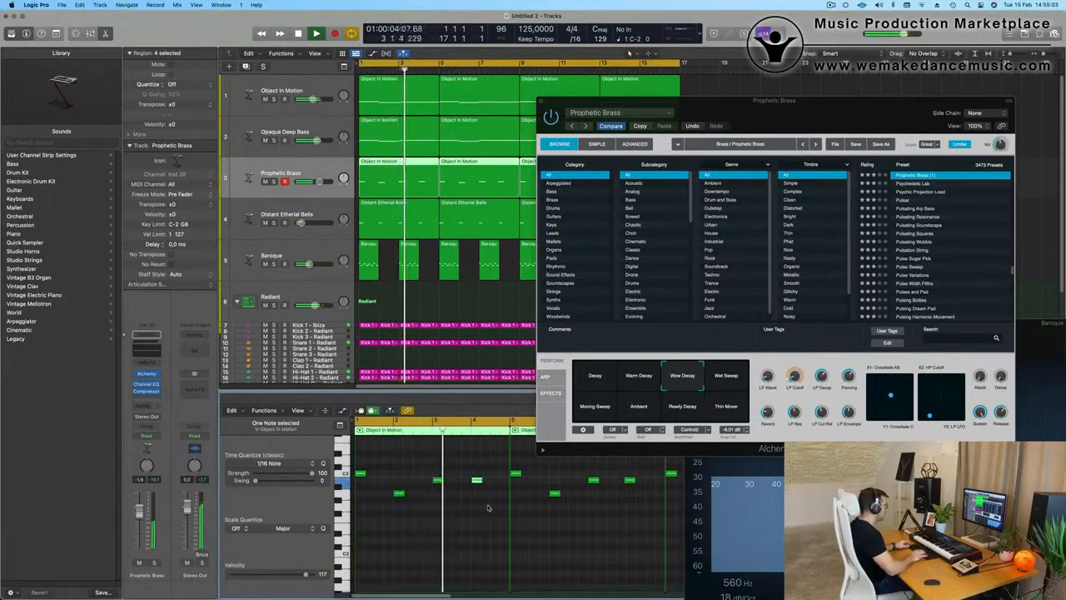
Step: Replace the last three Prophetic Brass regions with three repeats of the edited first region, filling all 16 bars
{"action": "left_click_drag", "start_coordinate": [752, 102], "coordinate": [604, 297]}
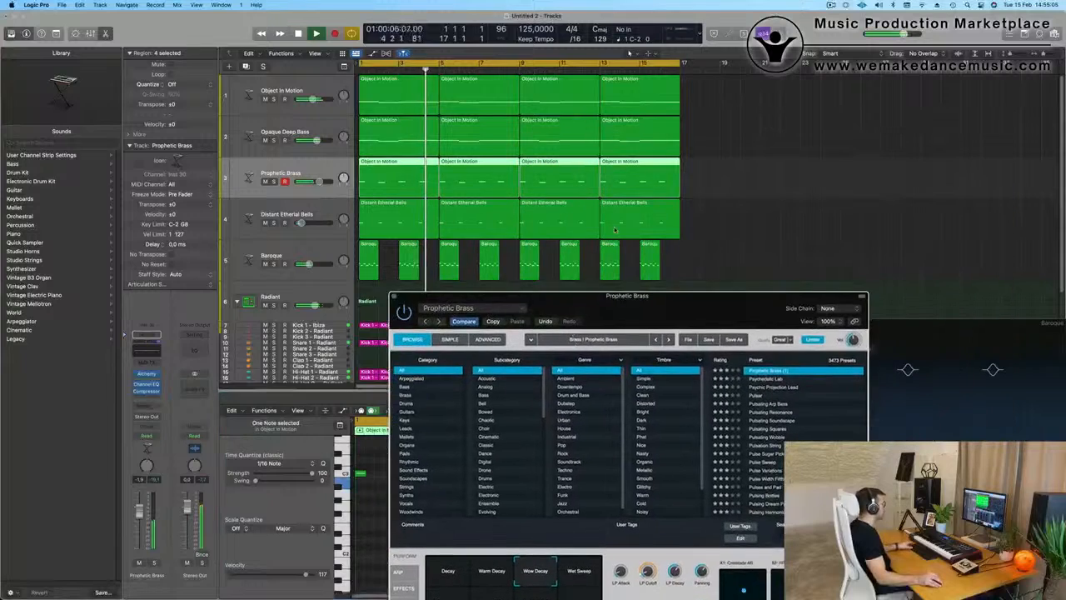
{"action": "left_click_drag", "start_coordinate": [709, 174], "coordinate": [471, 176]}
{"action": "key", "text": "Delete"}
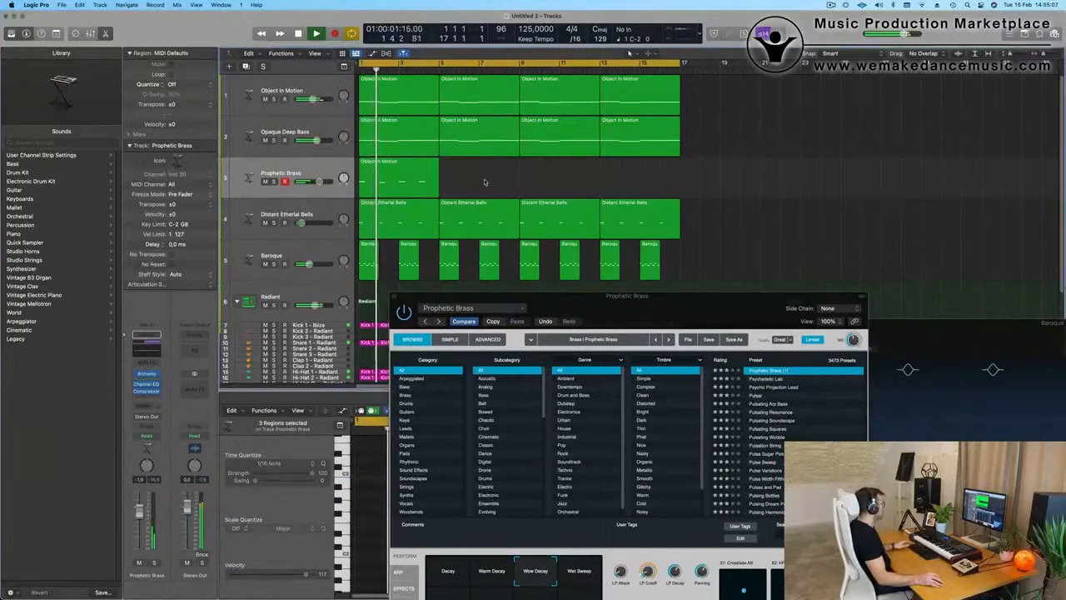
{"action": "left_click", "coordinate": [385, 182]}
{"action": "key", "text": "super+r"}
{"action": "key", "text": "super+r"}
{"action": "key", "text": "super+r"}
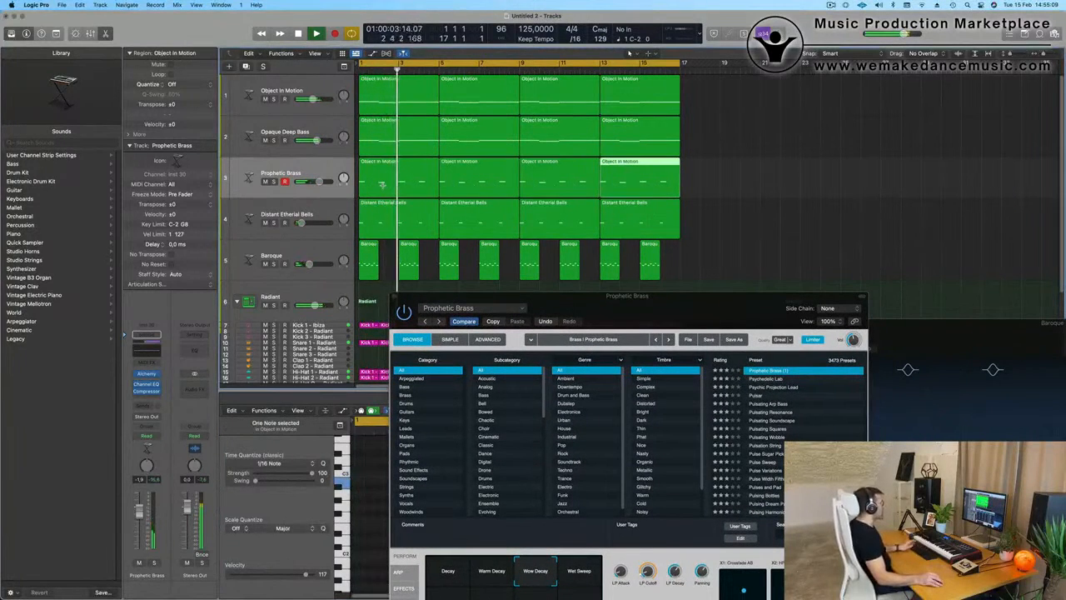
{"action": "left_click", "coordinate": [704, 215]}
Step: Adjust the Prophetic Brass reverb in Alchemy, set the track volume to -1.7 dB and close the synth
{"action": "left_click_drag", "start_coordinate": [639, 323], "coordinate": [739, 149]}
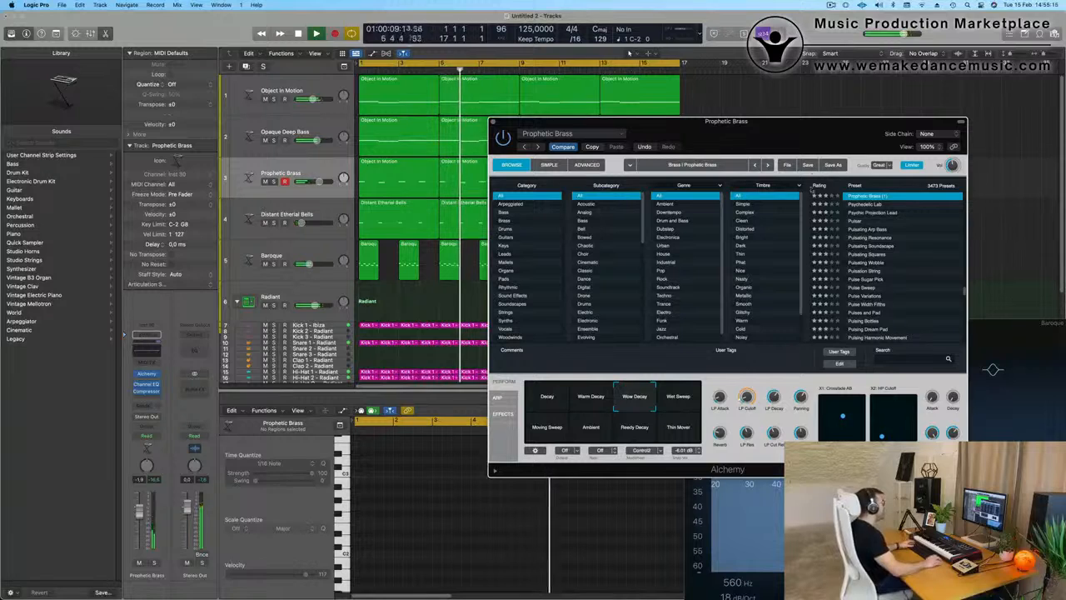
{"action": "left_click_drag", "start_coordinate": [803, 134], "coordinate": [782, 110]}
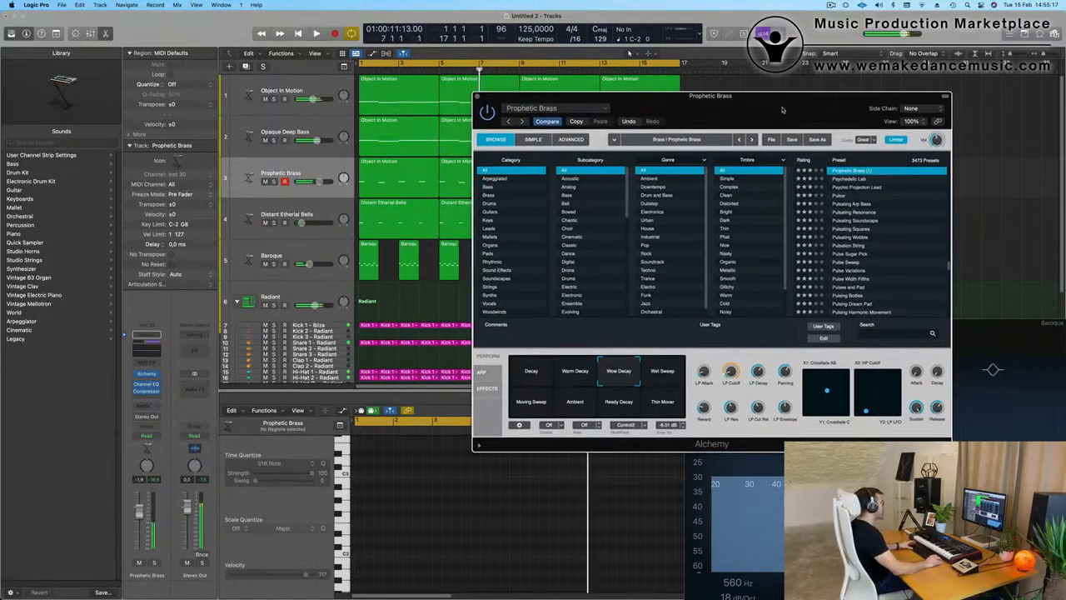
{"action": "left_click", "coordinate": [664, 373]}
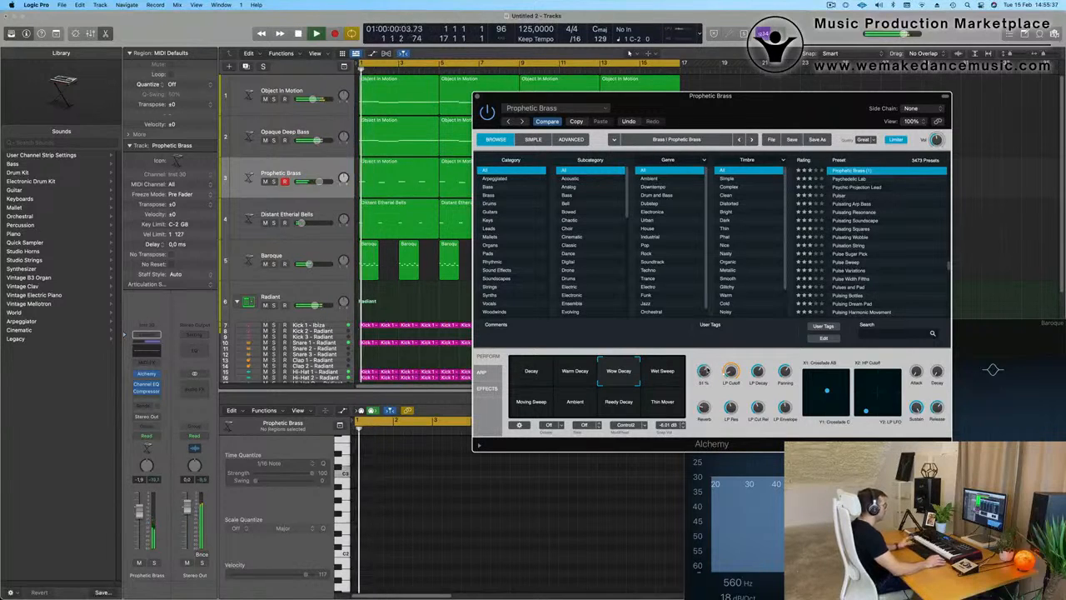
{"action": "left_click", "coordinate": [159, 515]}
{"action": "key", "text": "Return"}
{"action": "left_click_drag", "start_coordinate": [731, 372], "coordinate": [732, 372]}
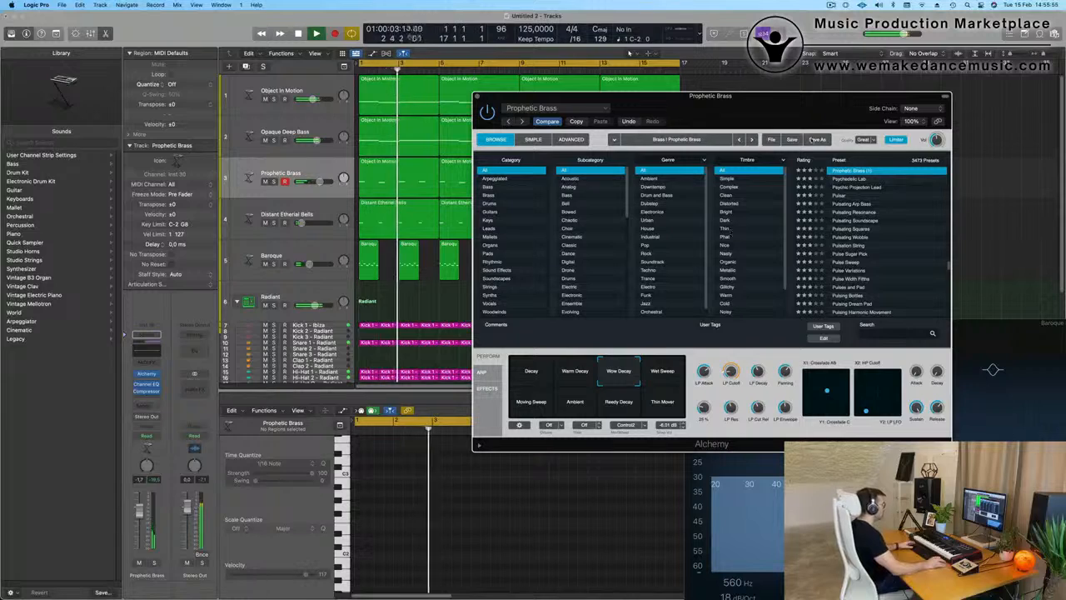
{"action": "left_click_drag", "start_coordinate": [489, 99], "coordinate": [502, 131]}
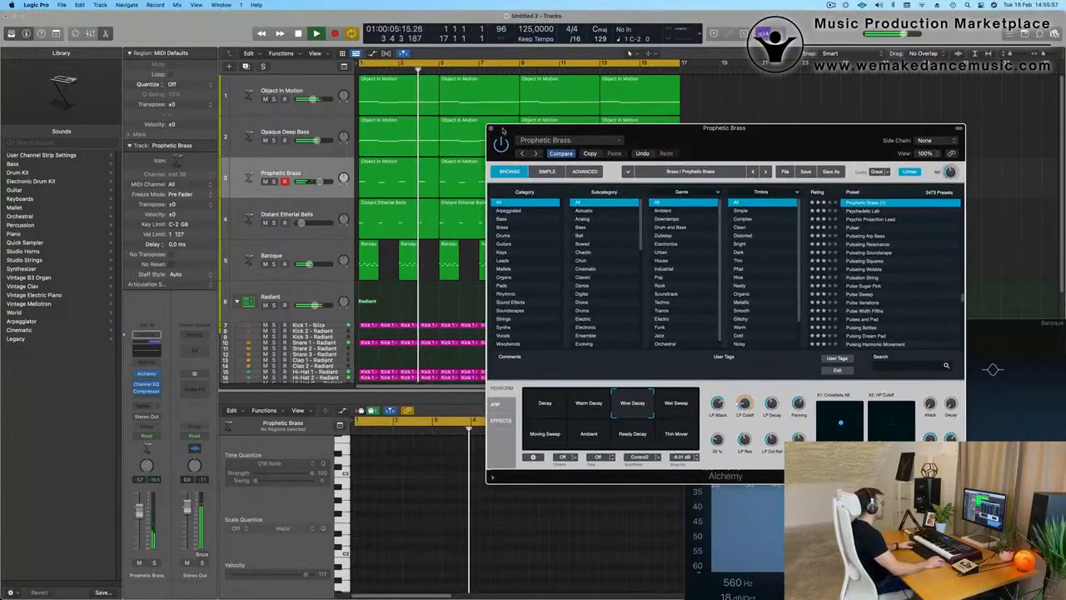
{"action": "key", "text": "super+w"}
{"action": "key", "text": "space"}
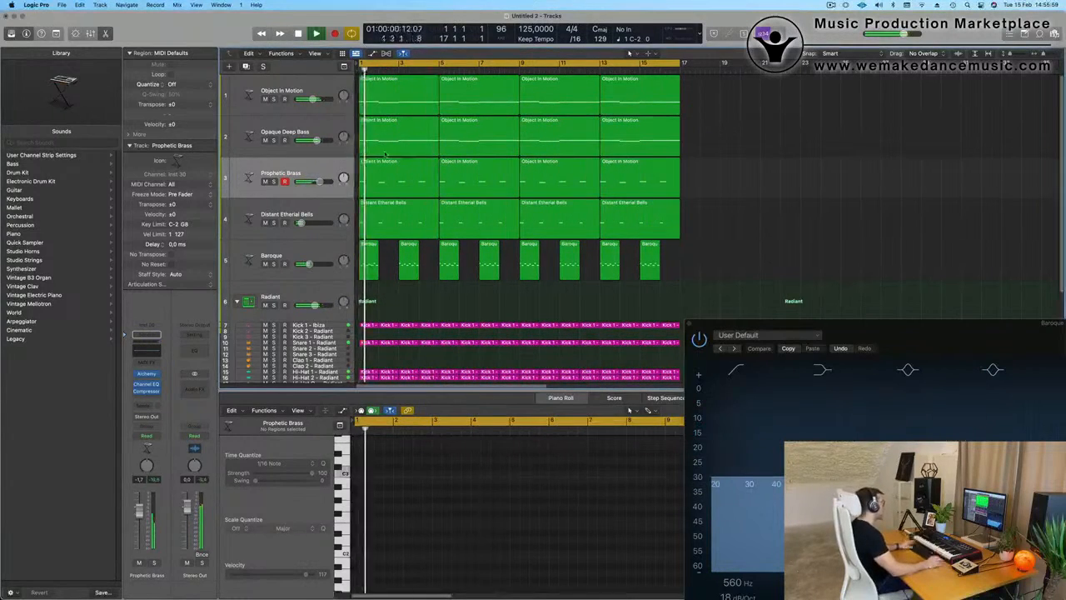
Step: Apply a 122 Hz, 24 dB/Oct low cut to Prophetic Brass in Channel EQ and lower the track's volume
{"action": "left_click", "coordinate": [319, 175]}
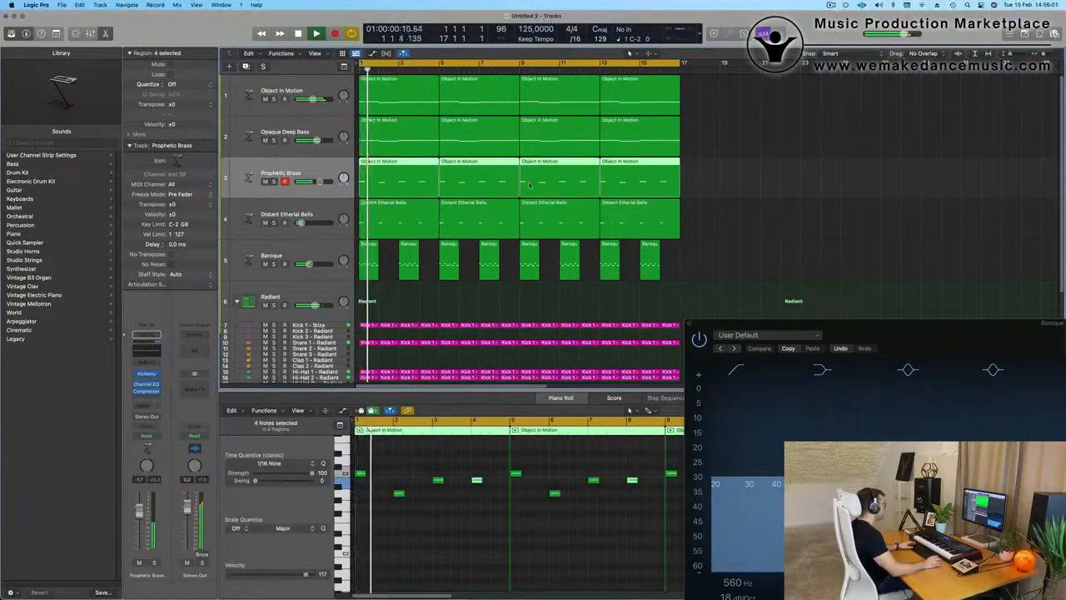
{"action": "left_click", "coordinate": [381, 165]}
{"action": "left_click_drag", "start_coordinate": [377, 316], "coordinate": [424, 332]}
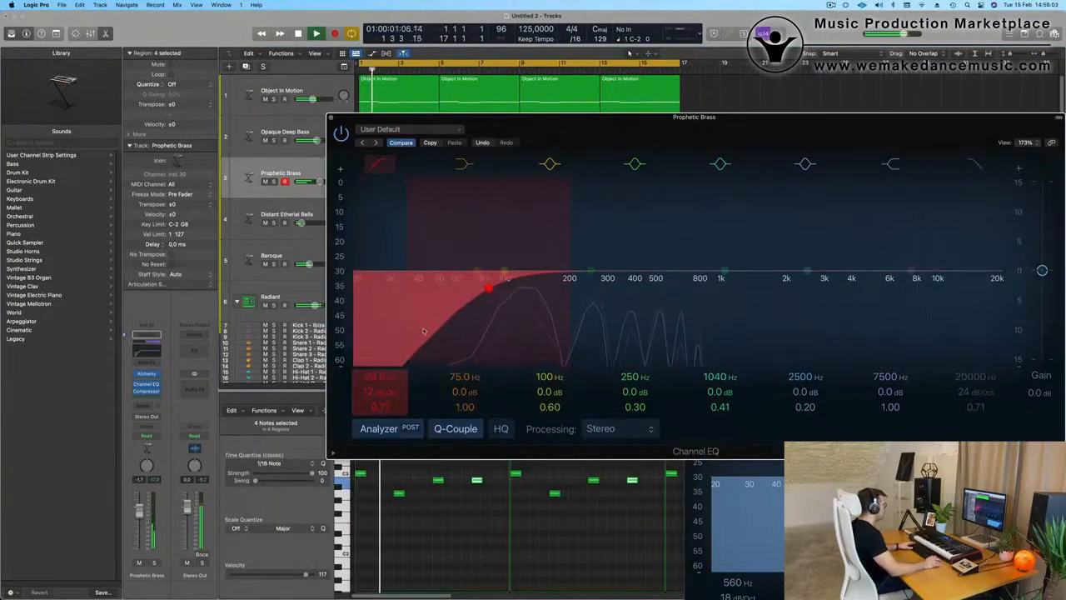
{"action": "left_click_drag", "start_coordinate": [379, 395], "coordinate": [381, 373]}
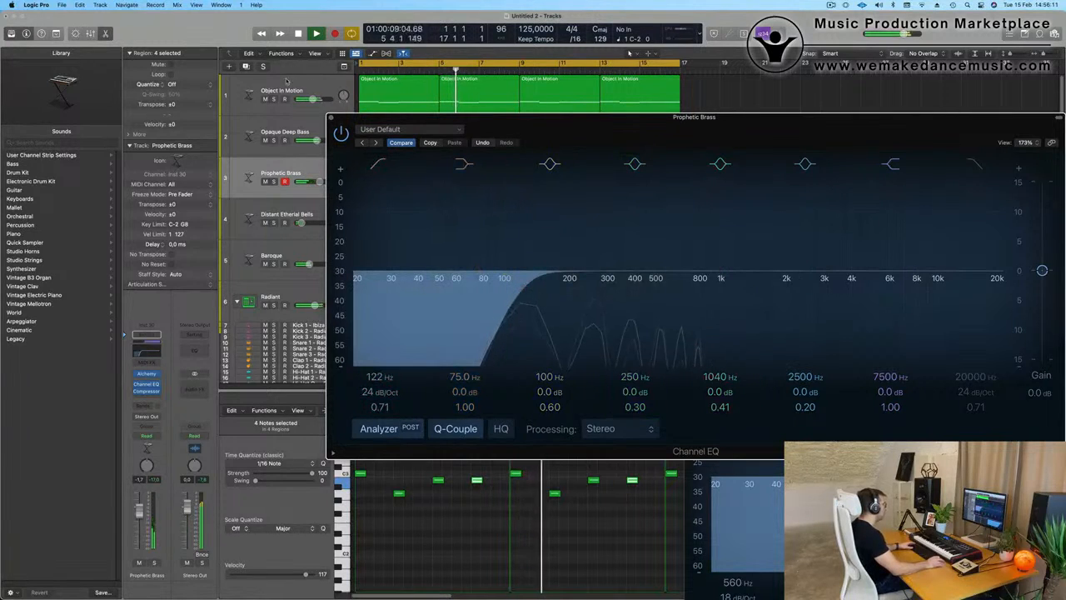
{"action": "left_click_drag", "start_coordinate": [333, 119], "coordinate": [689, 325]}
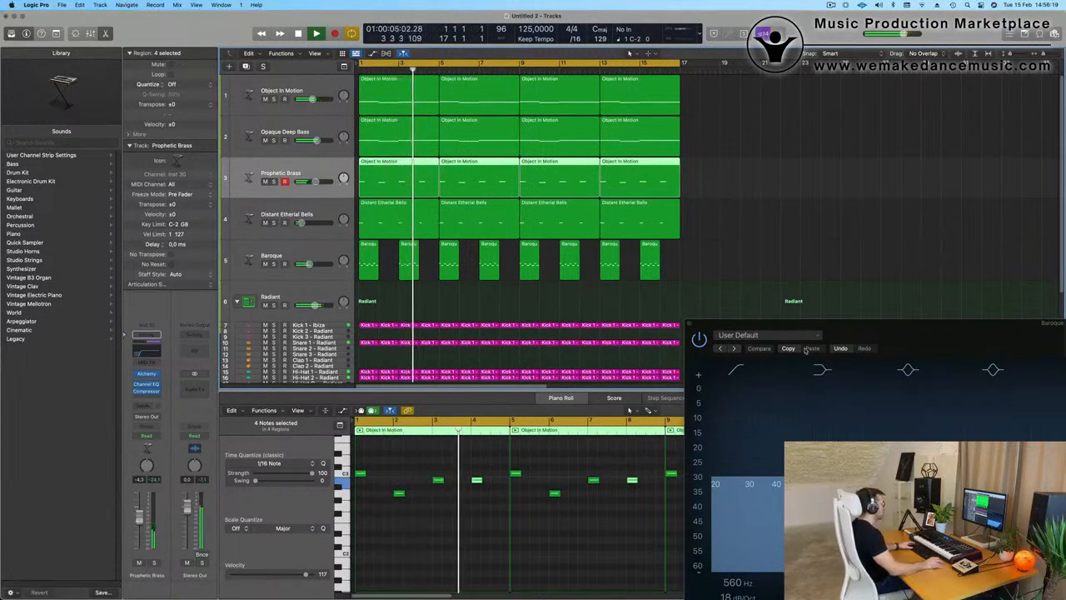
{"action": "left_click", "coordinate": [690, 323]}
Step: Listen briefly to the Object In Motion bass track in solo and restart playback with all tracks
{"action": "scroll", "coordinate": [573, 308], "scroll_direction": "up", "scroll_amount": 1}
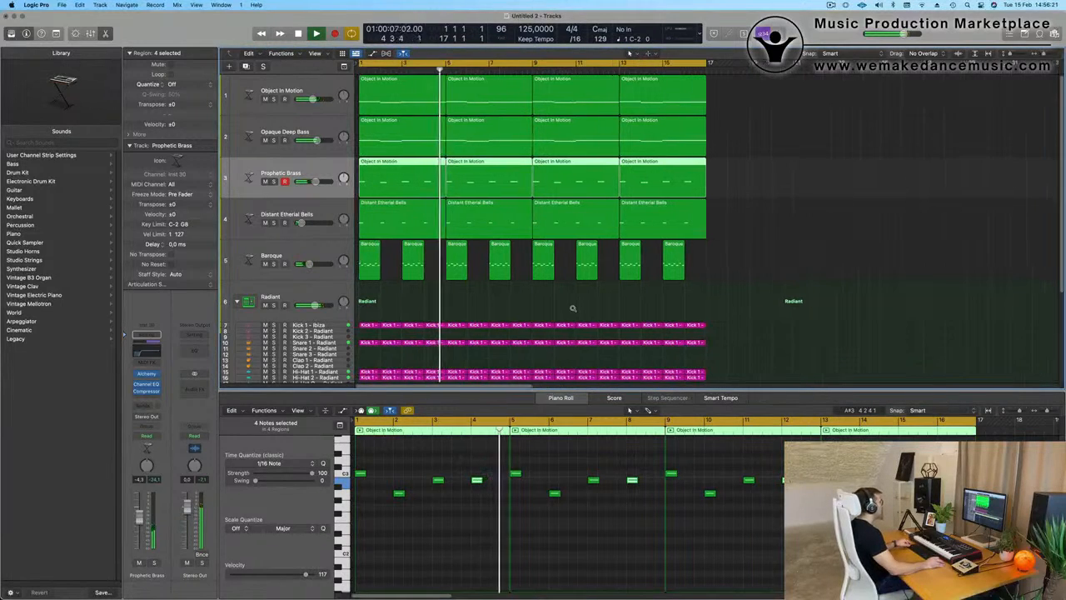
{"action": "scroll", "coordinate": [573, 308], "scroll_direction": "down", "scroll_amount": 3}
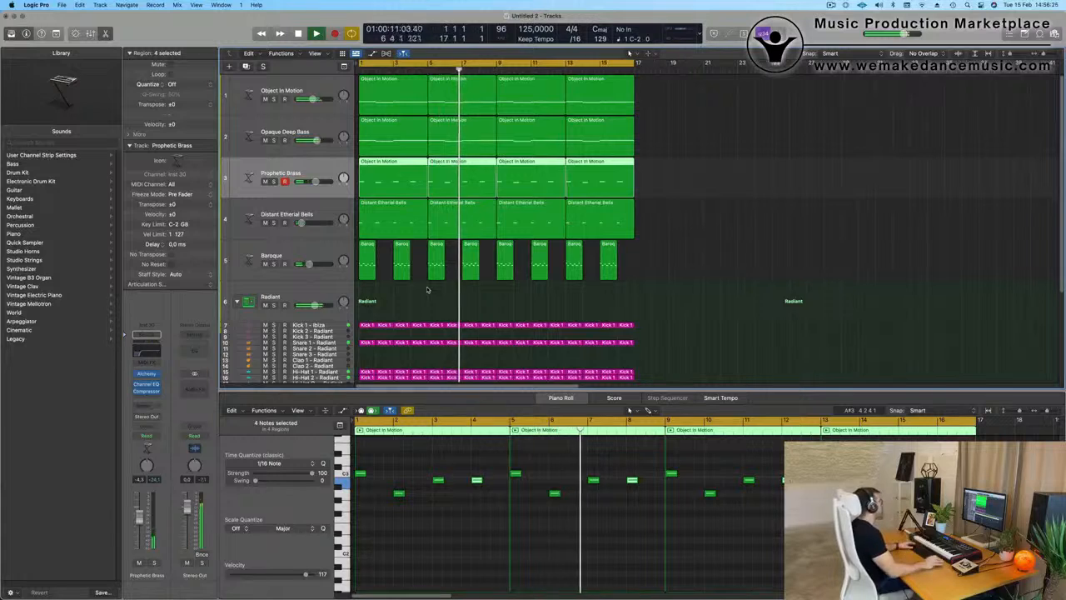
{"action": "scroll", "coordinate": [426, 289], "scroll_direction": "down", "scroll_amount": 1}
{"action": "scroll", "coordinate": [325, 86], "scroll_direction": "up", "scroll_amount": 1}
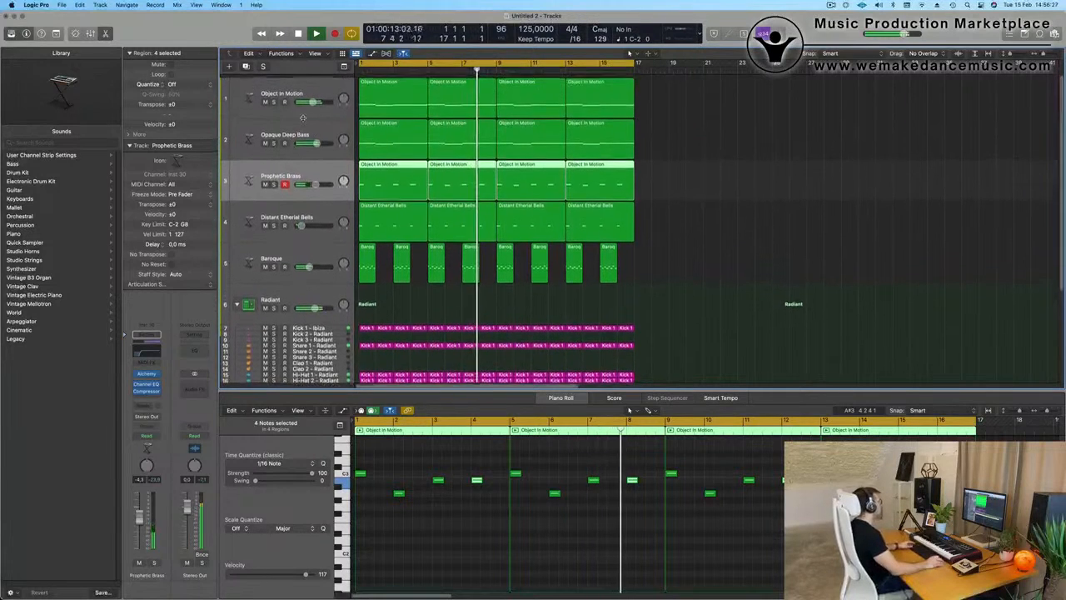
{"action": "left_click", "coordinate": [324, 87]}
{"action": "left_click", "coordinate": [273, 99]}
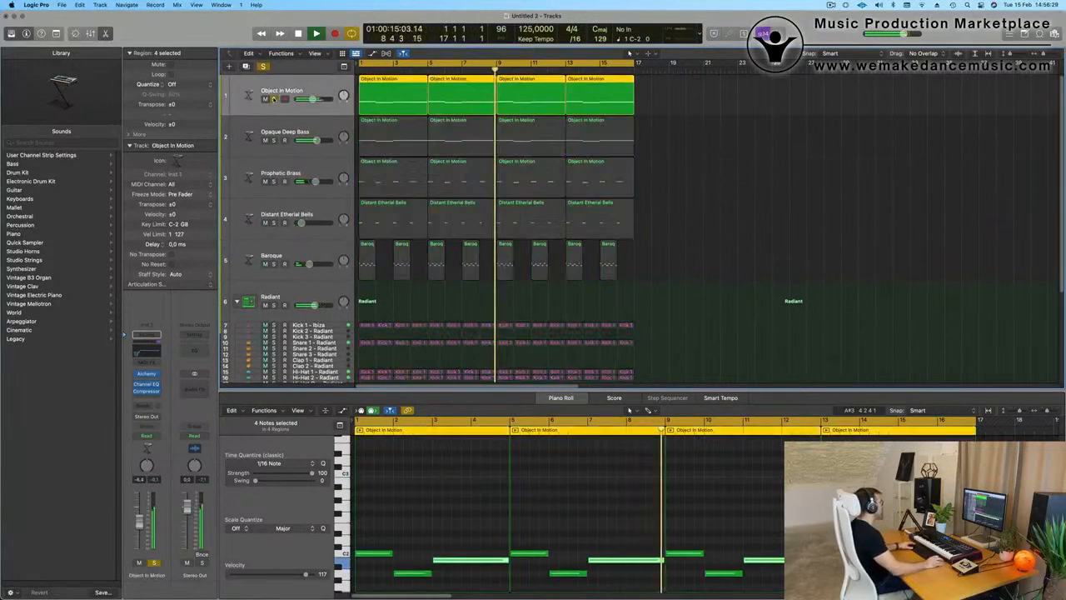
{"action": "left_click", "coordinate": [273, 98]}
{"action": "key", "text": "Return"}
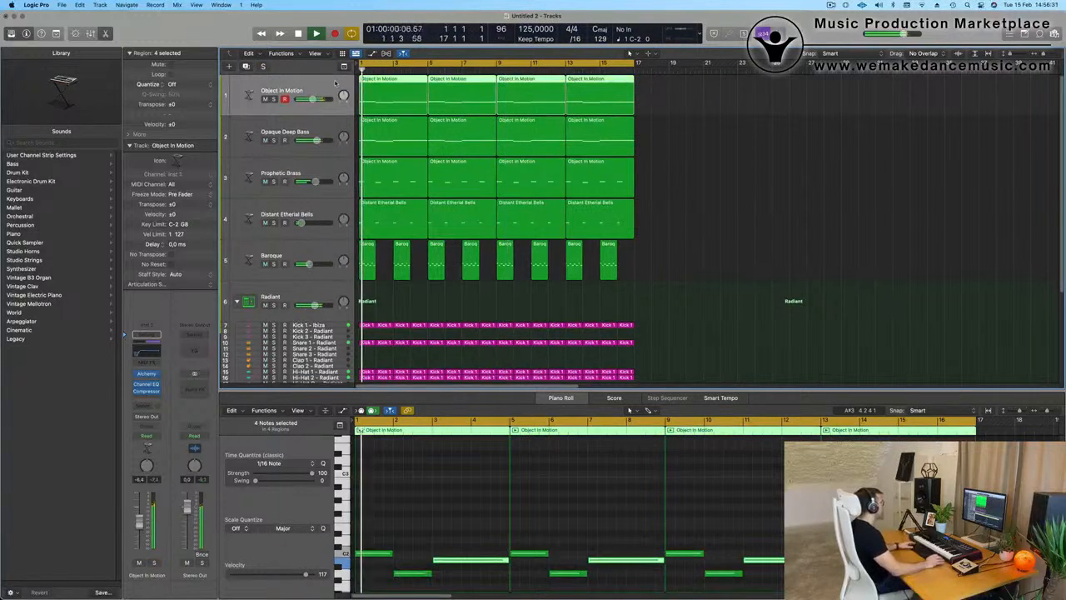
Step: Duplicate the Object In Motion track, place the duplicate below Baroque and copy the first bass region onto it
{"action": "key", "text": "super+d"}
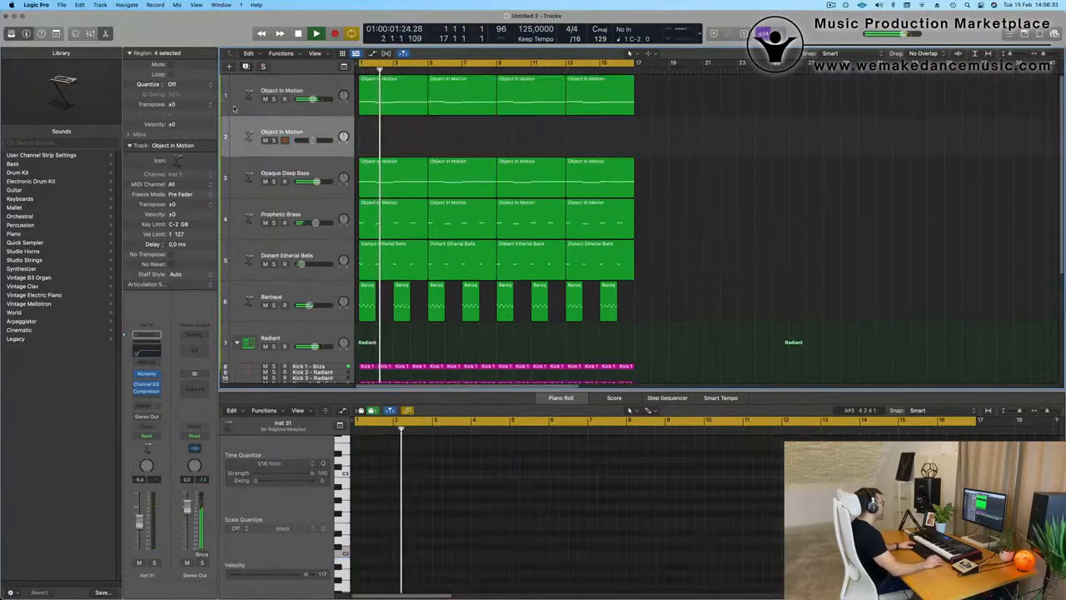
{"action": "key", "text": "super+BackSpace"}
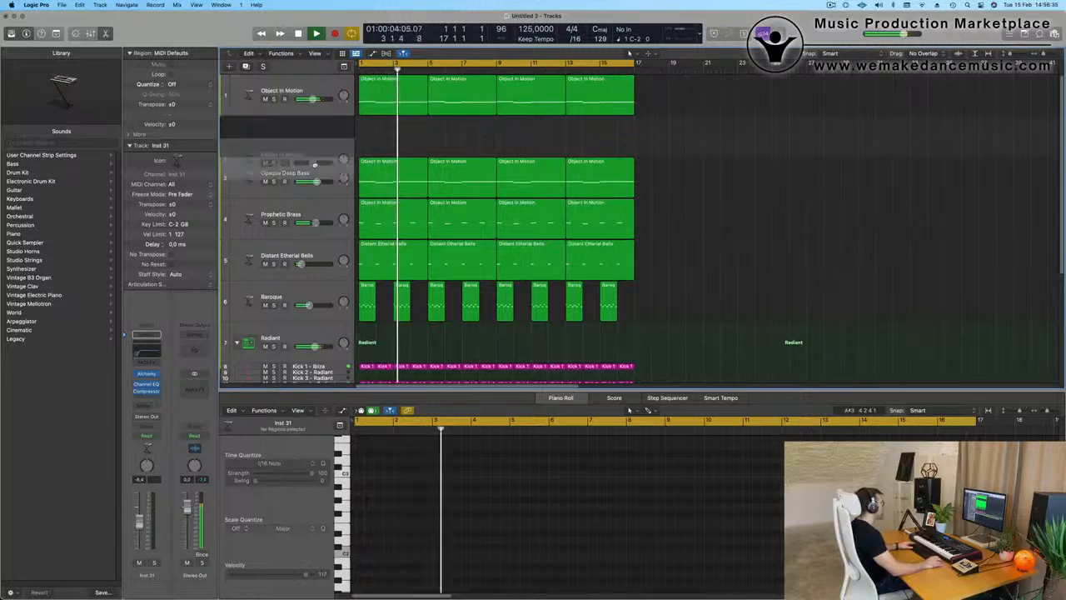
{"action": "left_click_drag", "start_coordinate": [312, 265], "coordinate": [312, 309]}
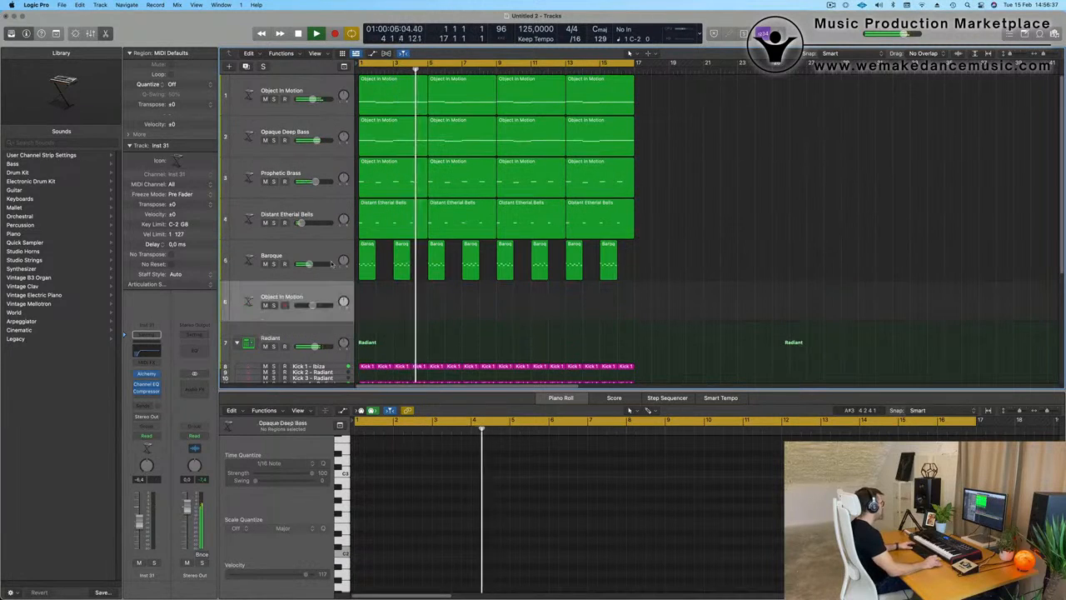
{"action": "left_click_drag", "start_coordinate": [388, 98], "coordinate": [386, 314]}
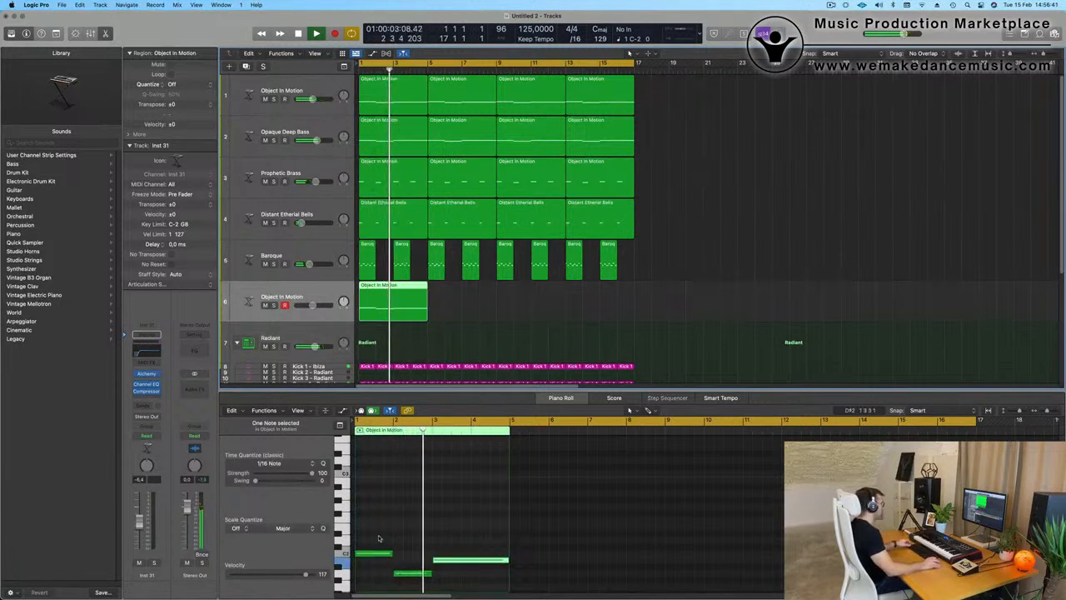
Step: Copy the three notes of the duplicated region one octave higher, starting at C3, and restart playback
{"action": "left_click_drag", "start_coordinate": [378, 535], "coordinate": [463, 585]}
{"action": "left_click_drag", "start_coordinate": [386, 552], "coordinate": [387, 481]}
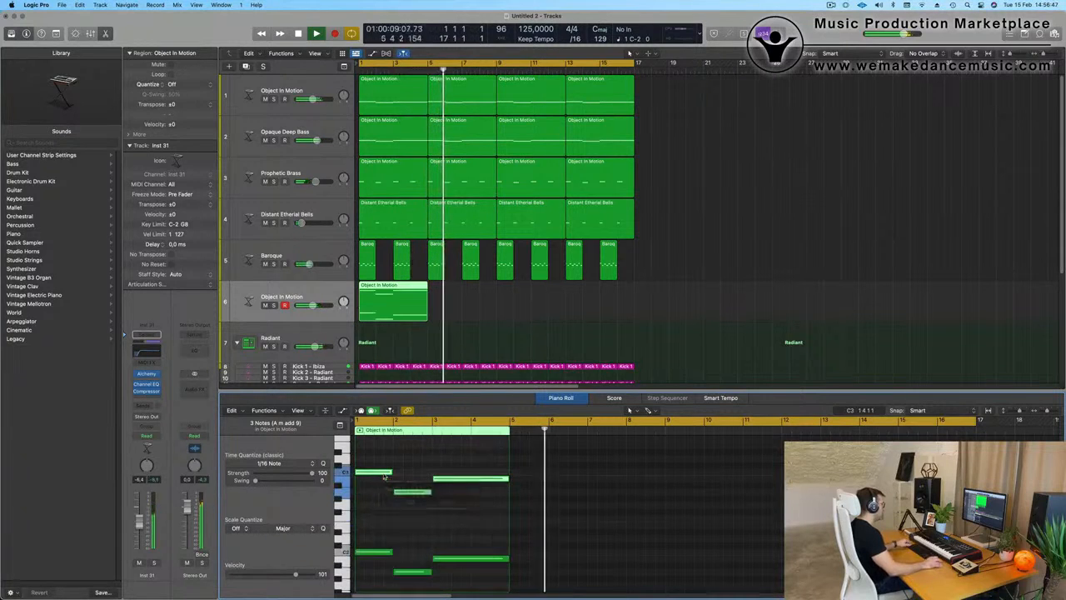
{"action": "key", "text": "space"}
{"action": "key", "text": "space"}
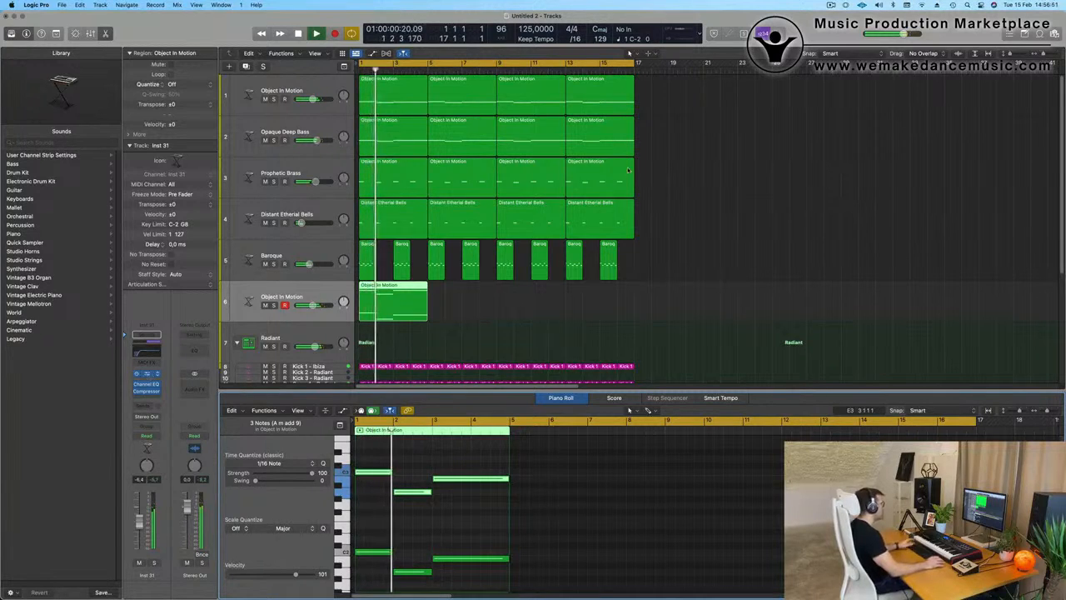
Step: Repeat the octave-layered region three times to fill 16 bars and load the Cirrus Clouds pad preset in that track's Alchemy
{"action": "left_click", "coordinate": [147, 374]}
{"action": "left_click_drag", "start_coordinate": [588, 133], "coordinate": [879, 134]}
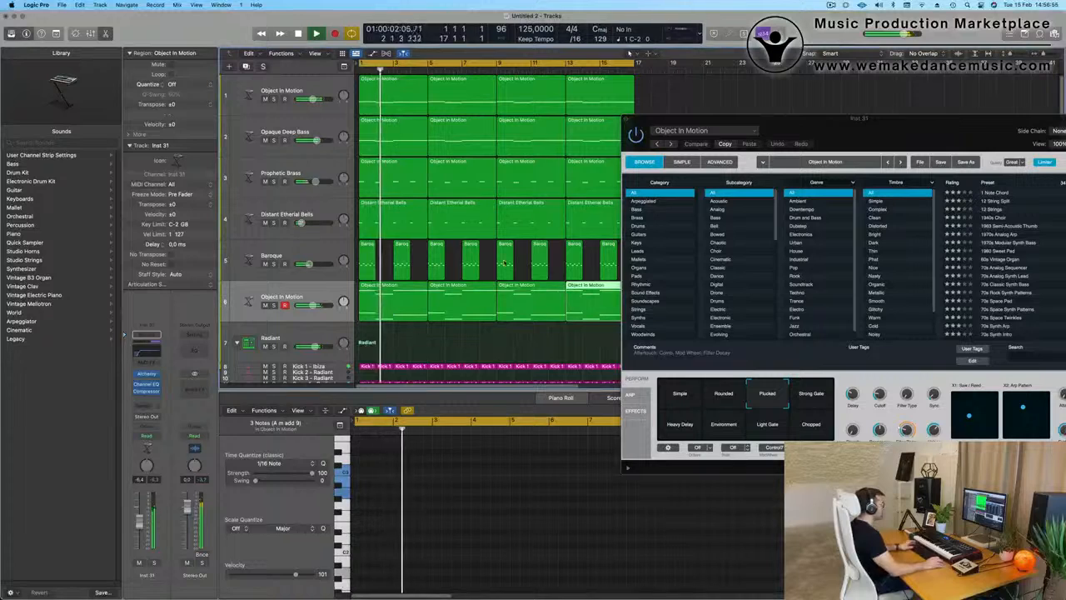
{"action": "left_click_drag", "start_coordinate": [893, 128], "coordinate": [675, 121]}
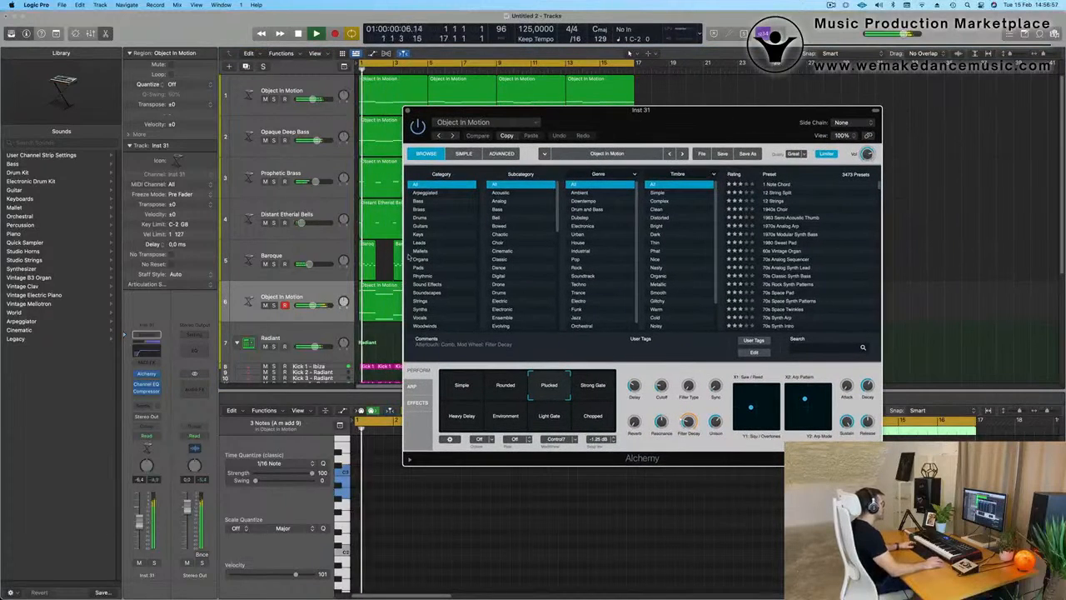
{"action": "left_click", "coordinate": [442, 267]}
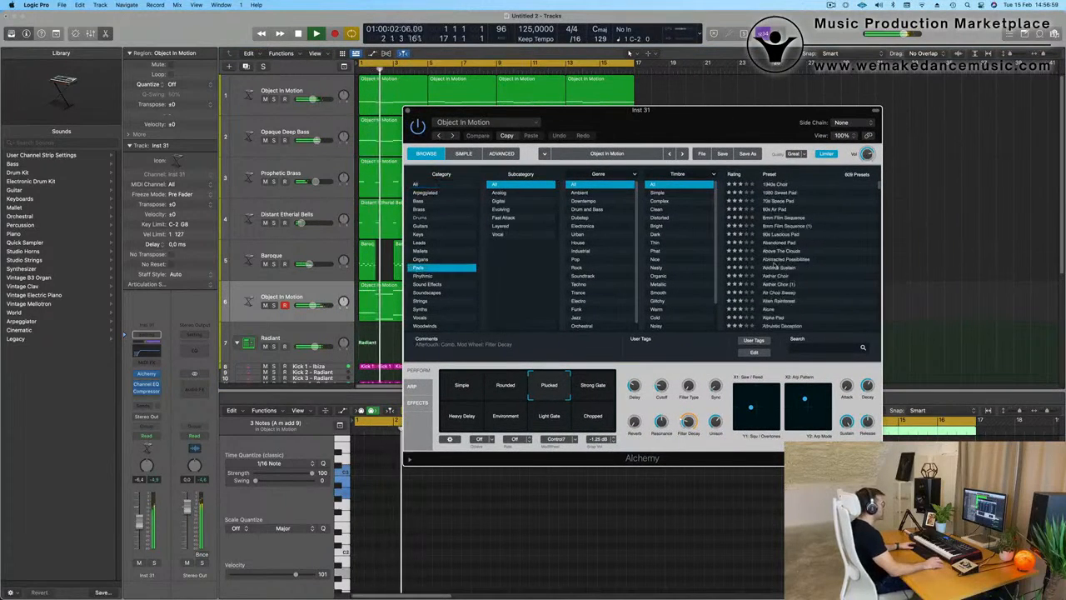
{"action": "scroll", "coordinate": [780, 265], "scroll_direction": "down", "scroll_amount": 15}
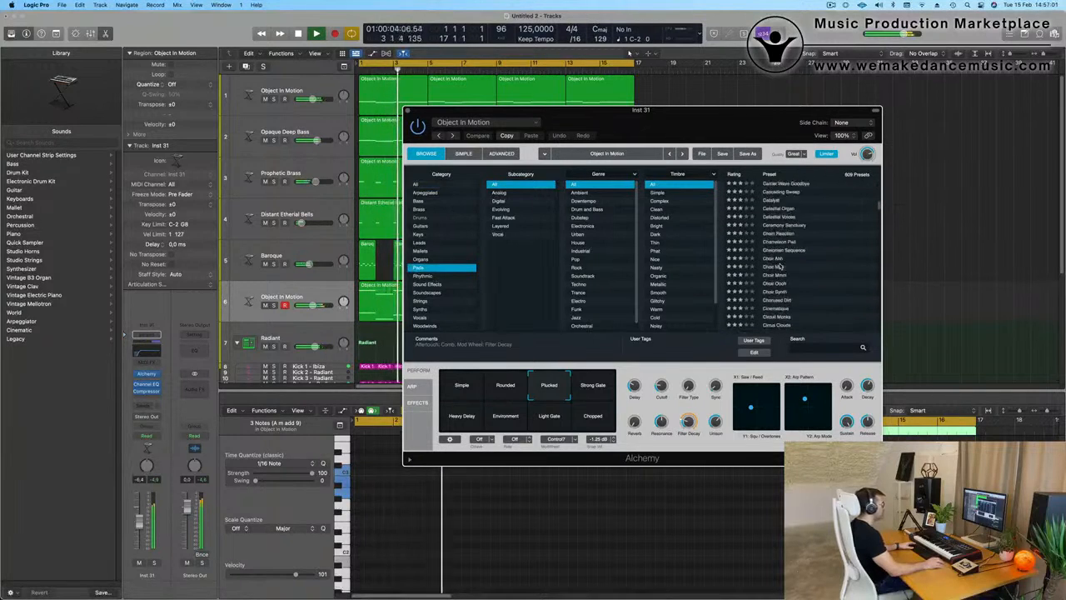
{"action": "left_click", "coordinate": [779, 258]}
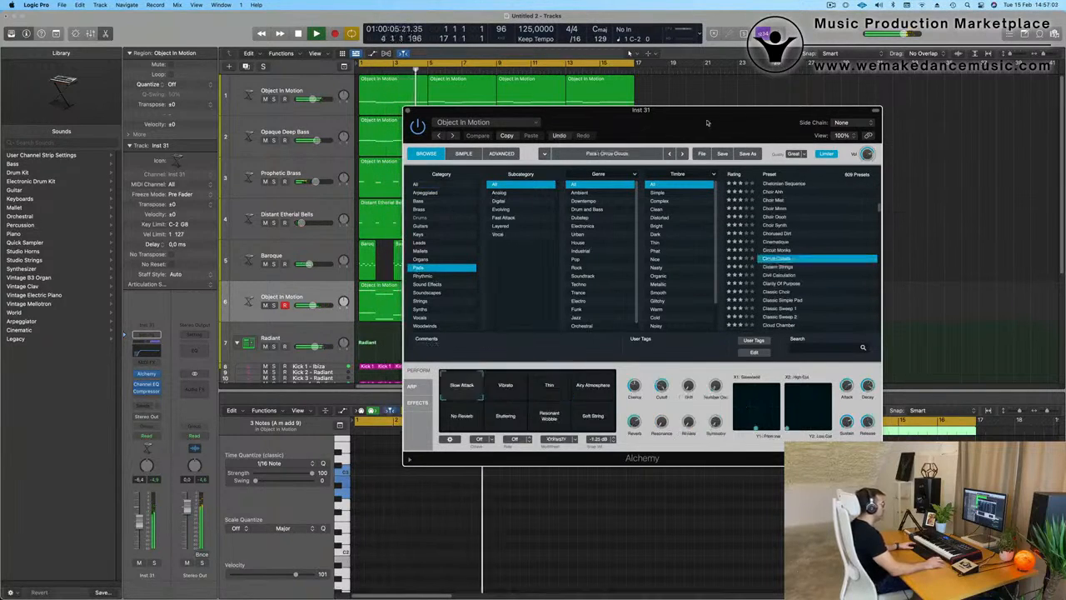
{"action": "left_click_drag", "start_coordinate": [707, 122], "coordinate": [799, 115]}
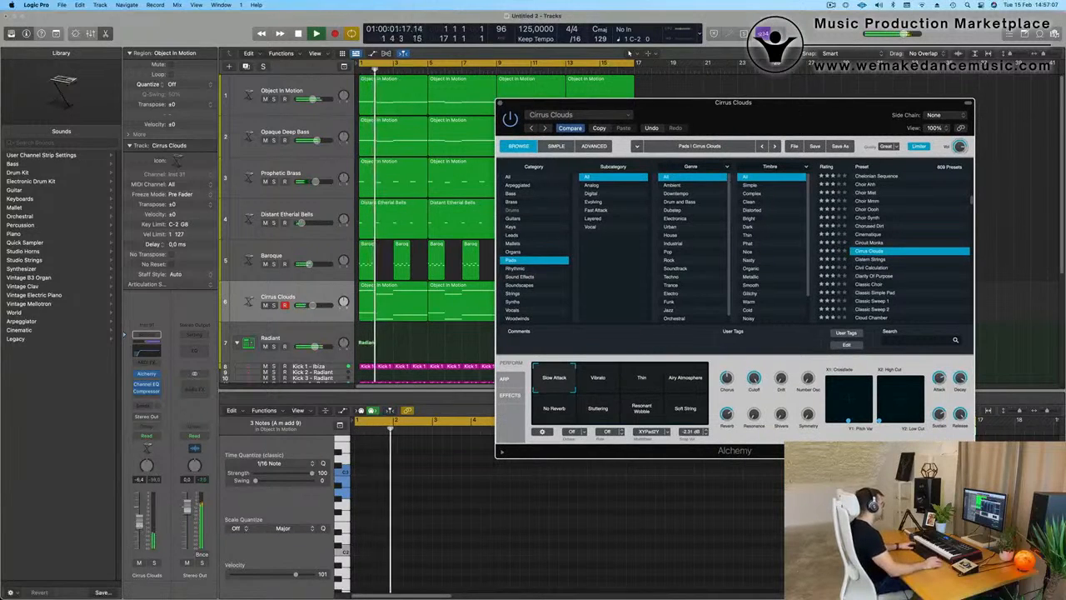
Step: Try the Vibrato, Thin and No Reverb variations of the Cirrus Clouds pad and lower its track level to -4.0 dB
{"action": "left_click", "coordinate": [630, 53]}
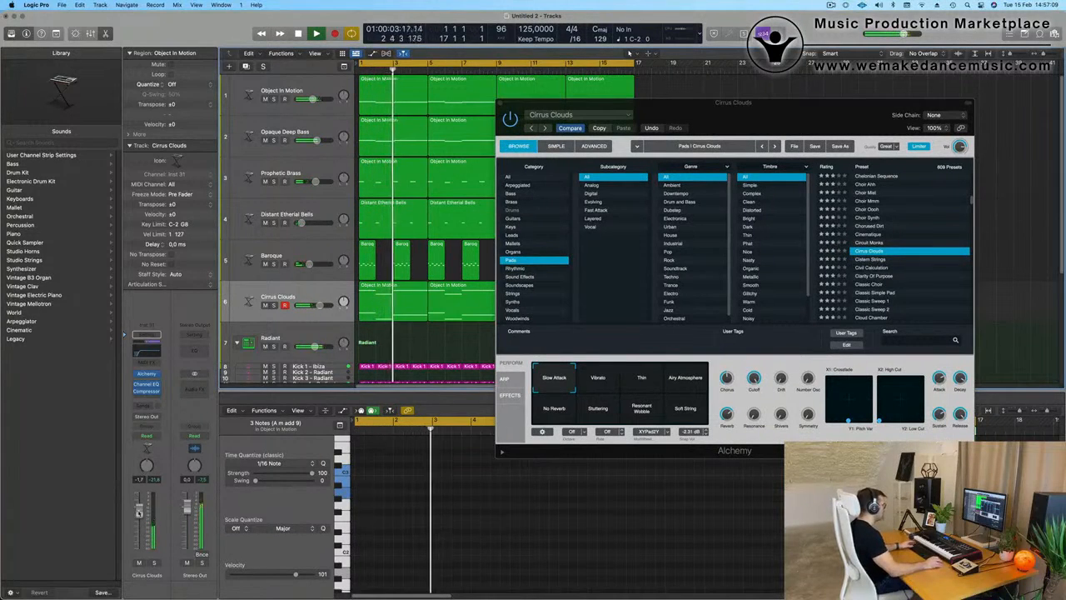
{"action": "left_click", "coordinate": [598, 377]}
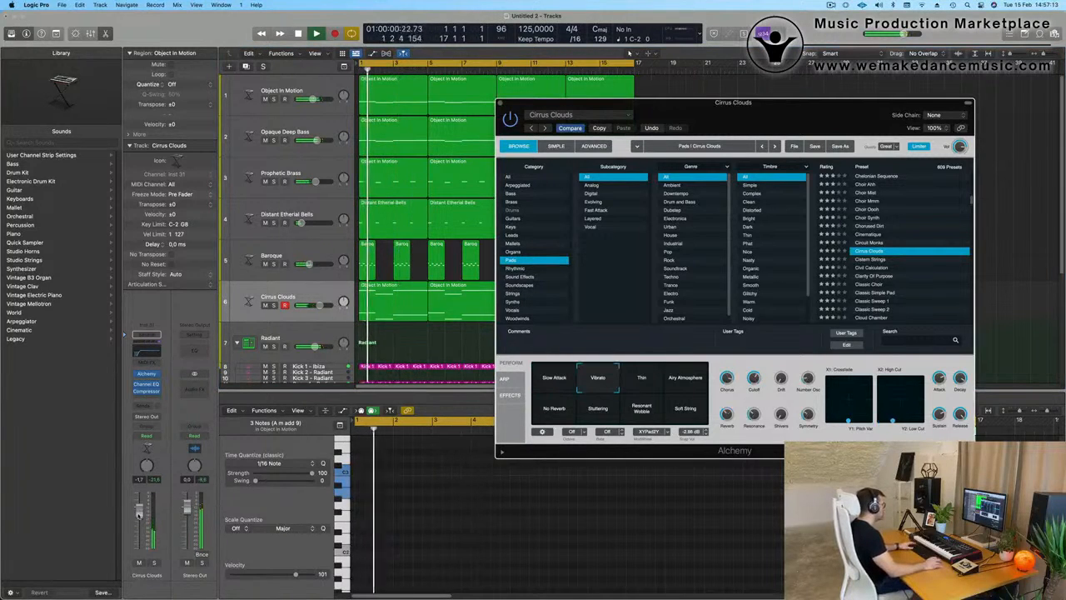
{"action": "left_click_drag", "start_coordinate": [139, 510], "coordinate": [139, 512]}
{"action": "left_click", "coordinate": [939, 379]}
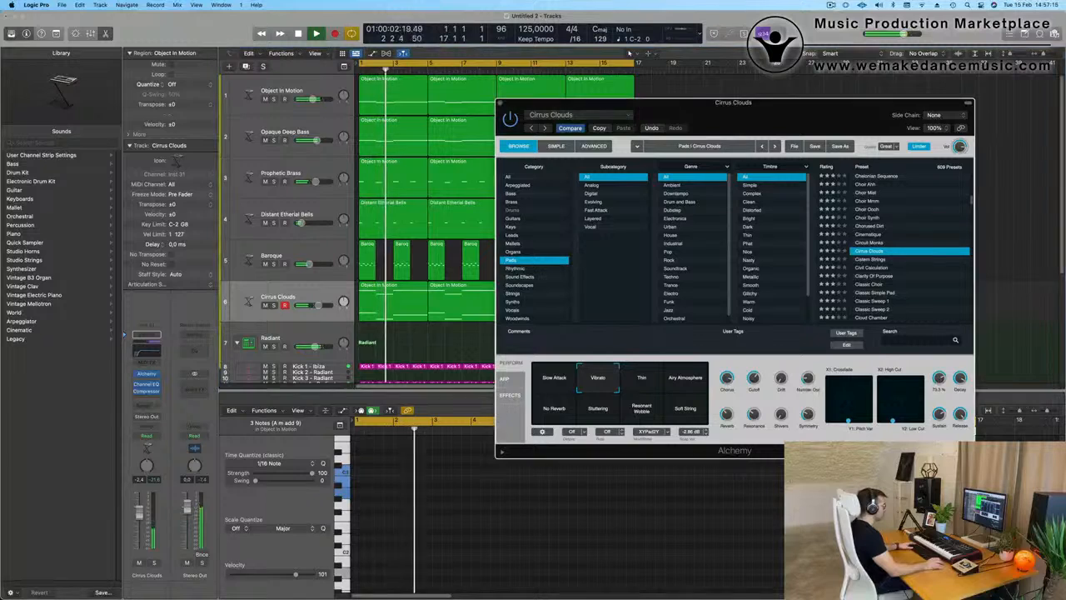
{"action": "left_click", "coordinate": [643, 382]}
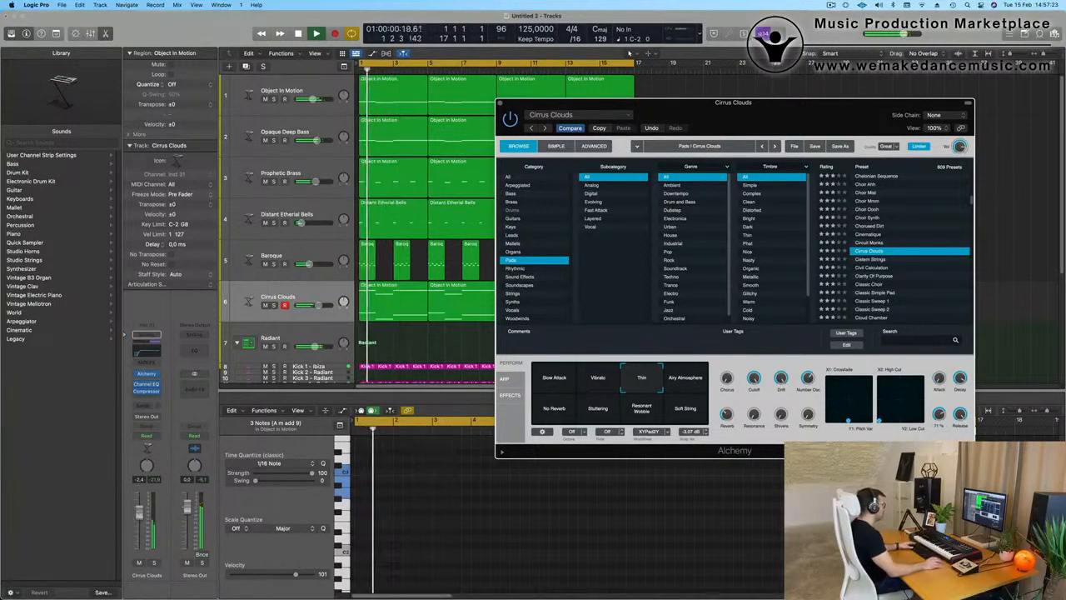
{"action": "key", "text": "space"}
{"action": "left_click", "coordinate": [541, 419]}
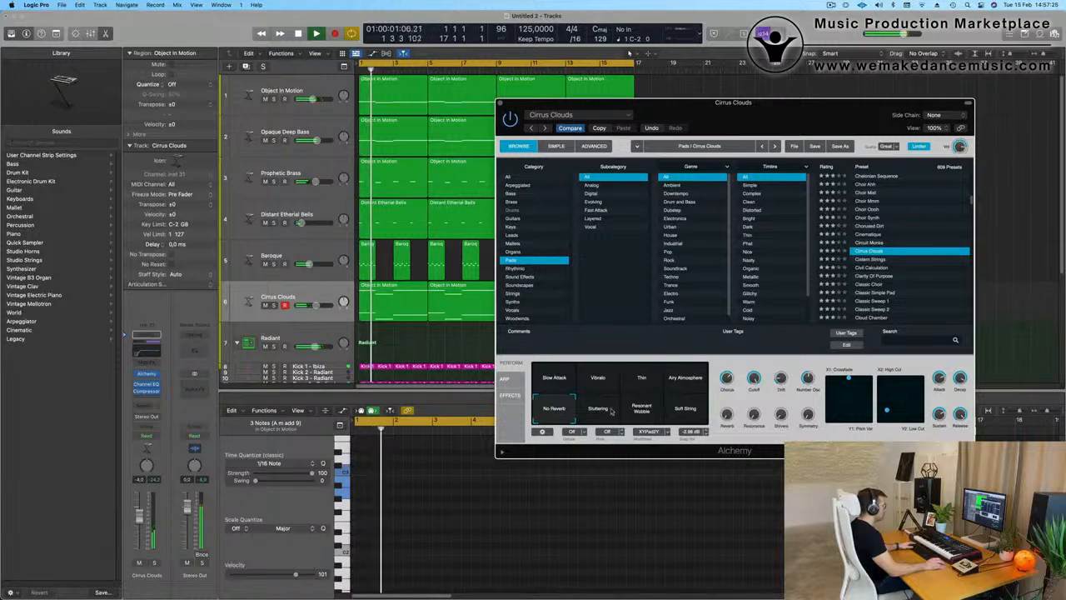
Step: Try the Cistern Strings pad preset in Alchemy and replace it with Classic Sweep 1
{"action": "key", "text": "space"}
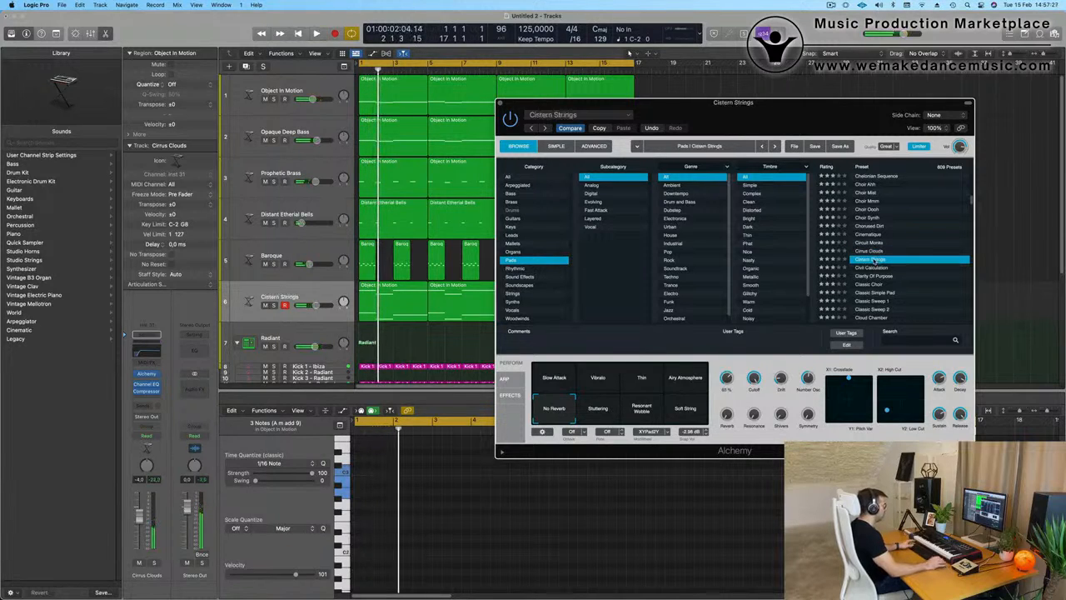
{"action": "key", "text": "space"}
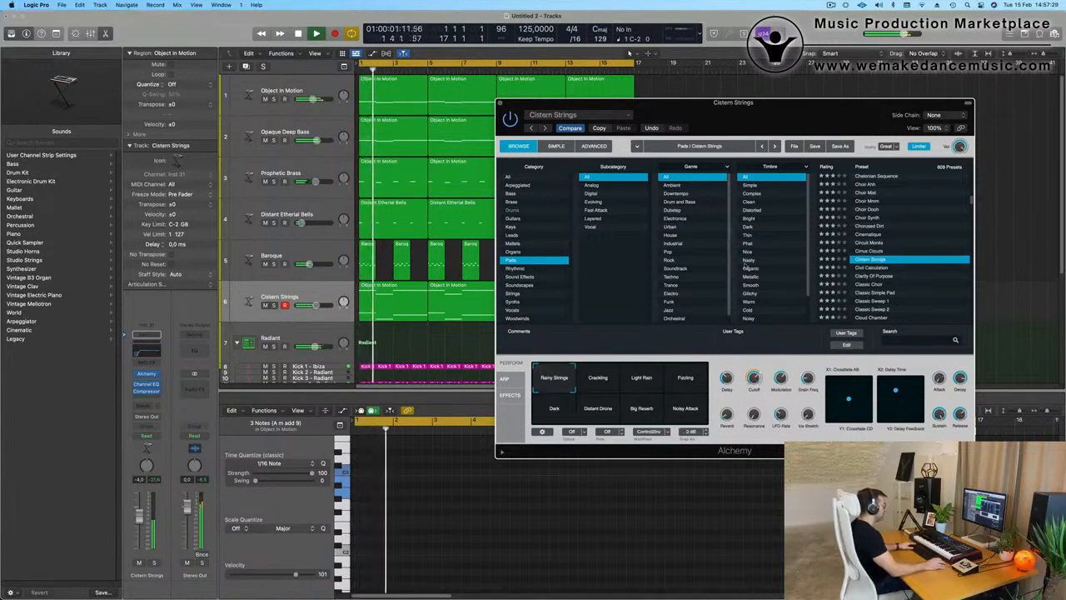
{"action": "left_click_drag", "start_coordinate": [814, 116], "coordinate": [686, 106]}
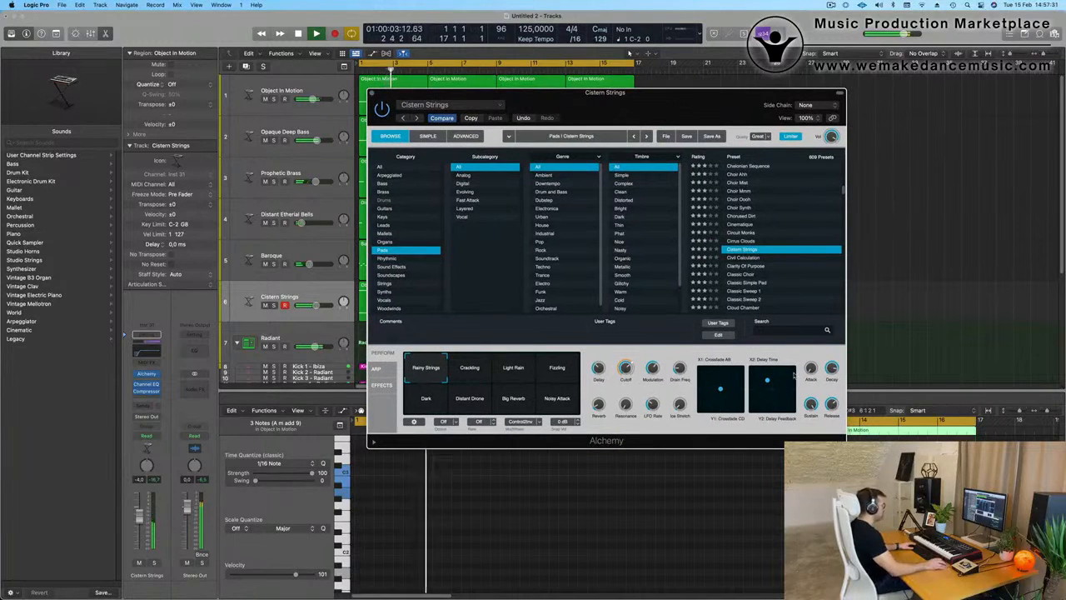
{"action": "scroll", "coordinate": [758, 290], "scroll_direction": "down", "scroll_amount": 2}
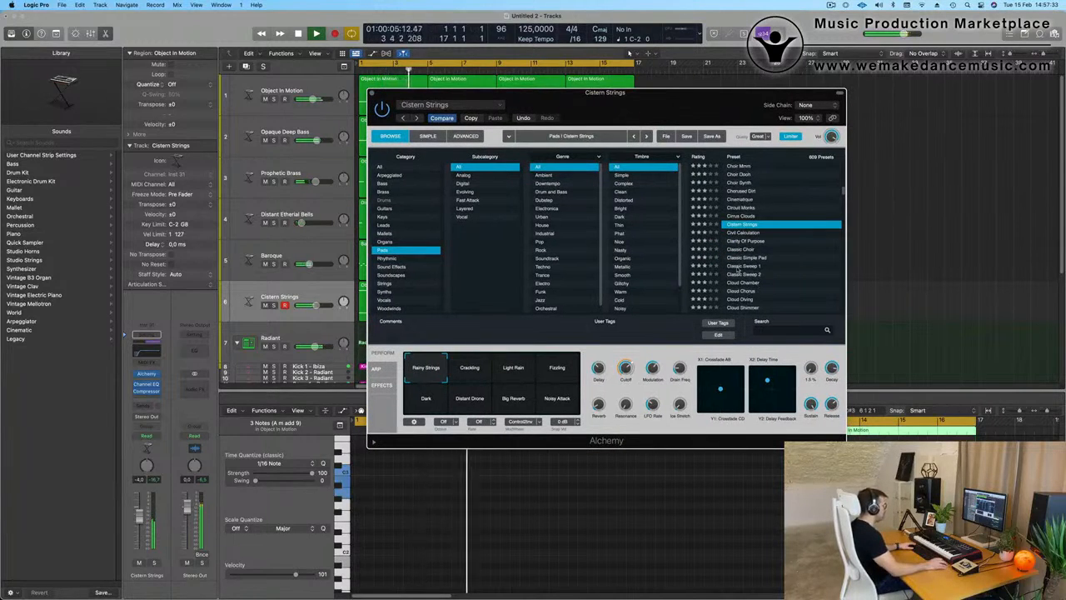
{"action": "left_click", "coordinate": [738, 267]}
{"action": "key", "text": "space"}
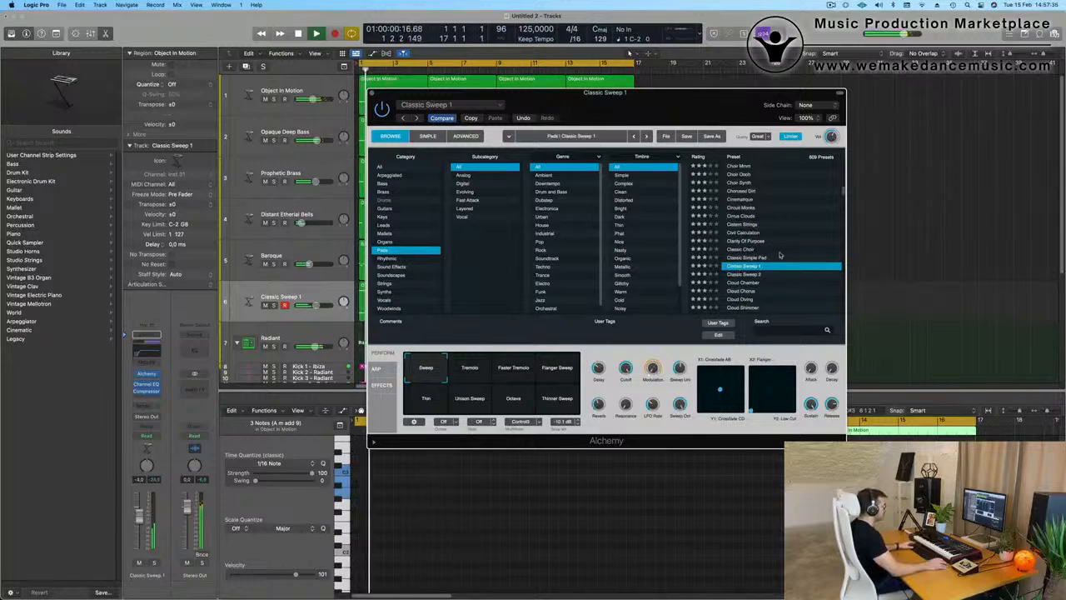
Step: Audition the Tremolo, Faster Tremolo, Flanger Sweep and Thinner Sweep variations of Classic Sweep 1 and return to Sweep
{"action": "left_click_drag", "start_coordinate": [675, 114], "coordinate": [733, 136]}
{"action": "left_click", "coordinate": [535, 399]}
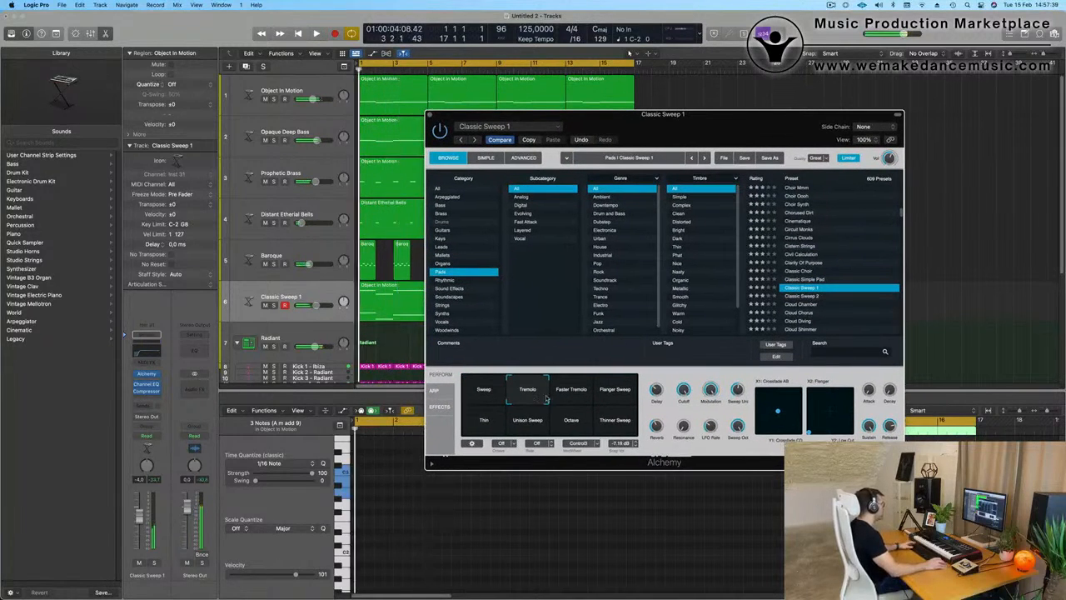
{"action": "left_click", "coordinate": [578, 394]}
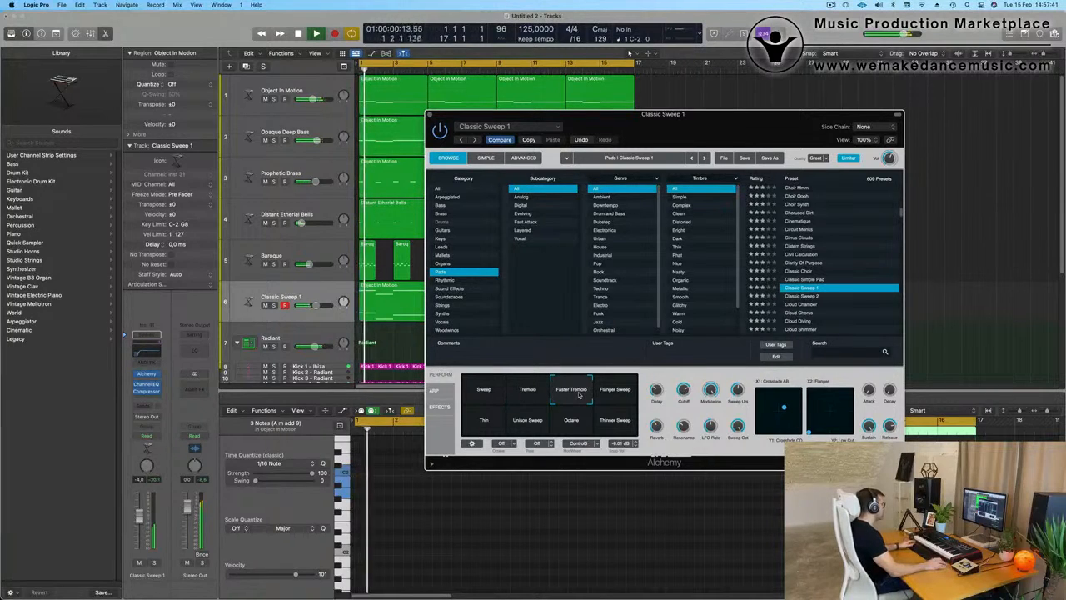
{"action": "left_click_drag", "start_coordinate": [139, 520], "coordinate": [139, 519]}
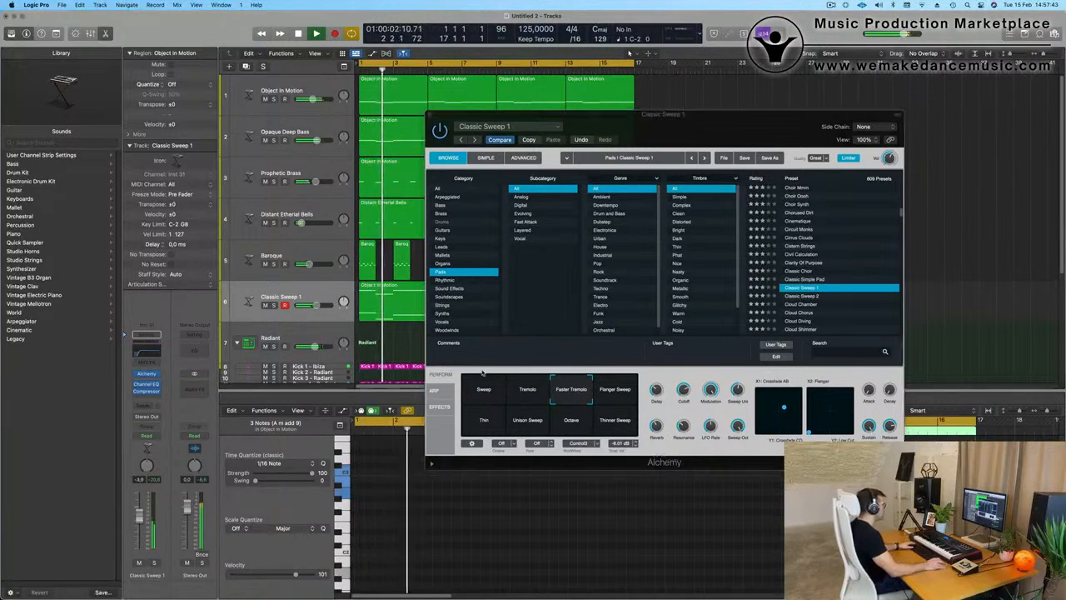
{"action": "left_click", "coordinate": [620, 399]}
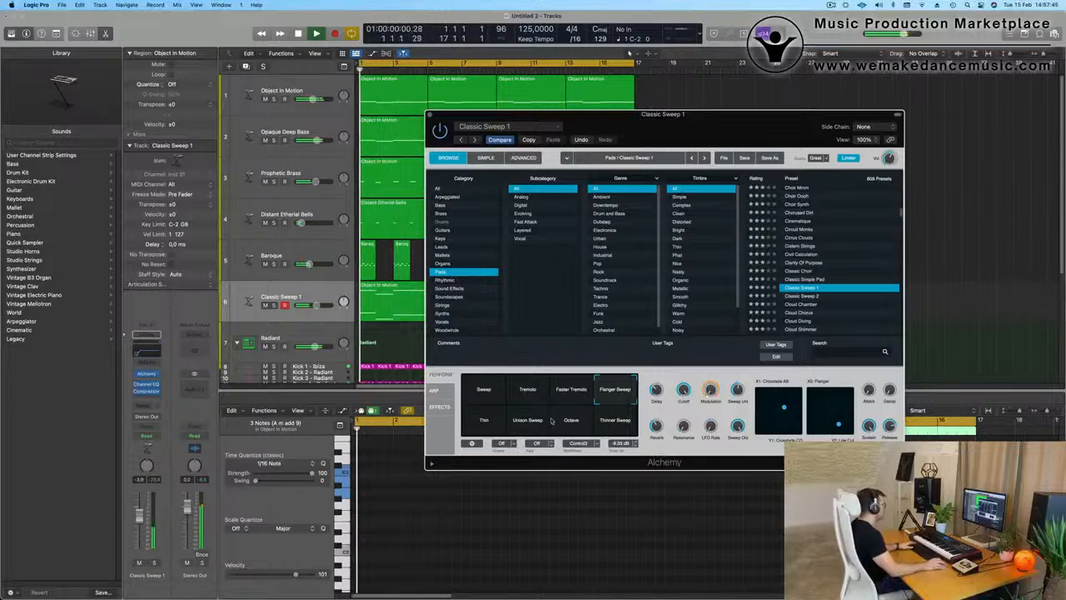
{"action": "left_click", "coordinate": [621, 421]}
{"action": "left_click", "coordinate": [619, 387]}
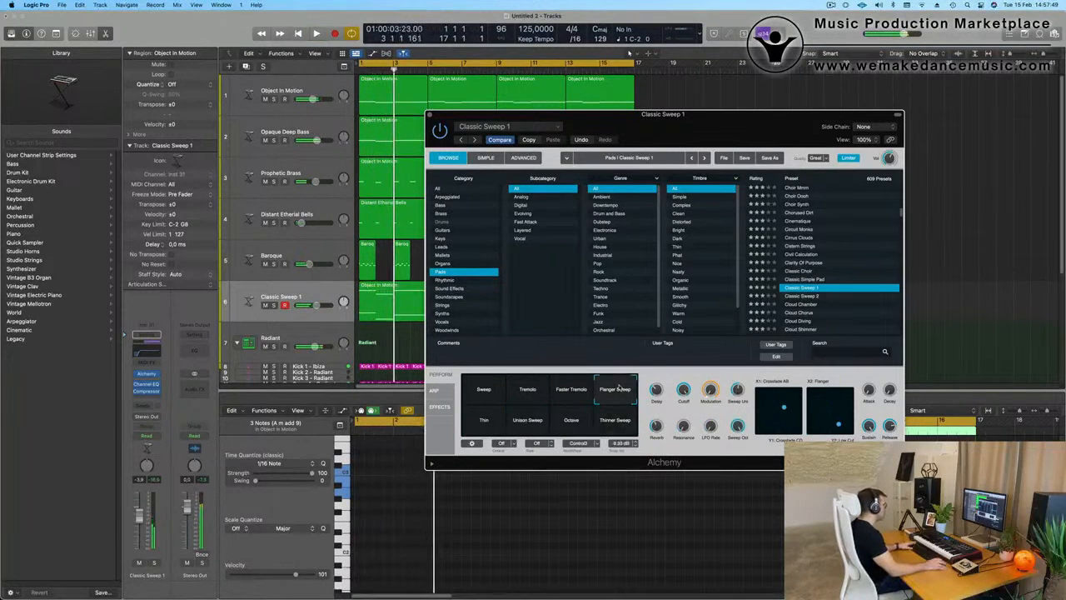
{"action": "left_click", "coordinate": [485, 391]}
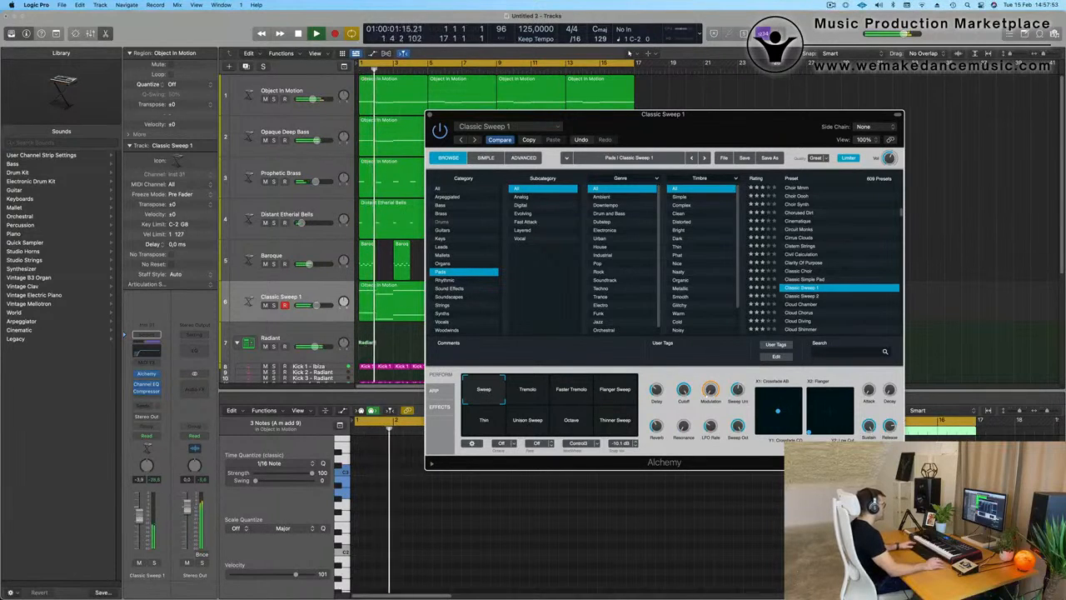
Step: Adjust the Classic Sweep 1 pad's filter cutoff by ear, set its track level to -1.1 dB and close Alchemy
{"action": "left_click_drag", "start_coordinate": [684, 390], "coordinate": [689, 446]}
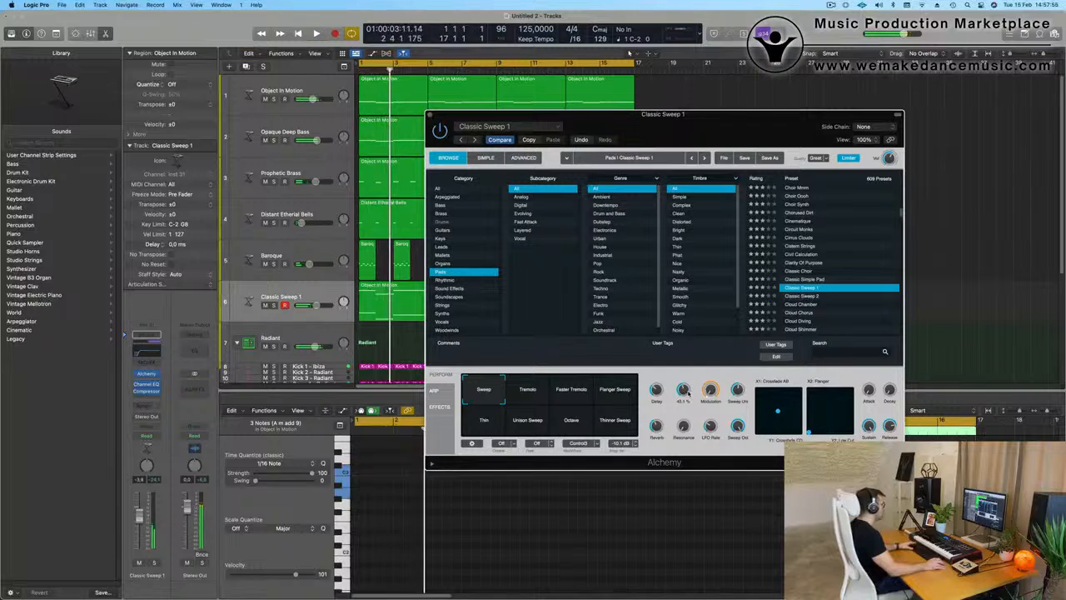
{"action": "key", "text": "space"}
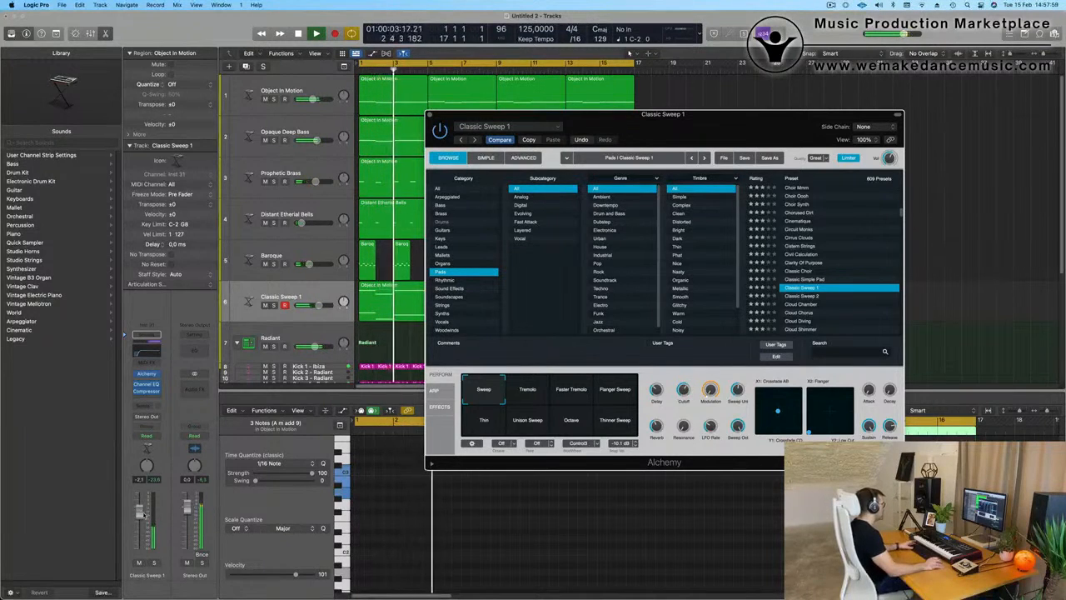
{"action": "left_click_drag", "start_coordinate": [142, 513], "coordinate": [142, 509]}
{"action": "key", "text": "space"}
{"action": "key", "text": "space"}
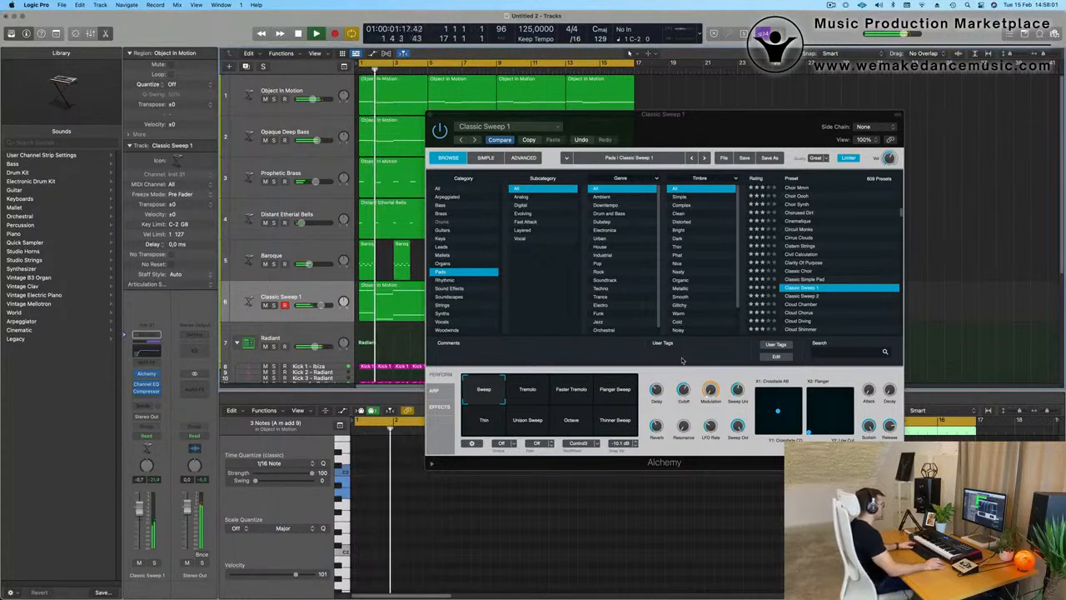
{"action": "left_click_drag", "start_coordinate": [683, 389], "coordinate": [701, 193]}
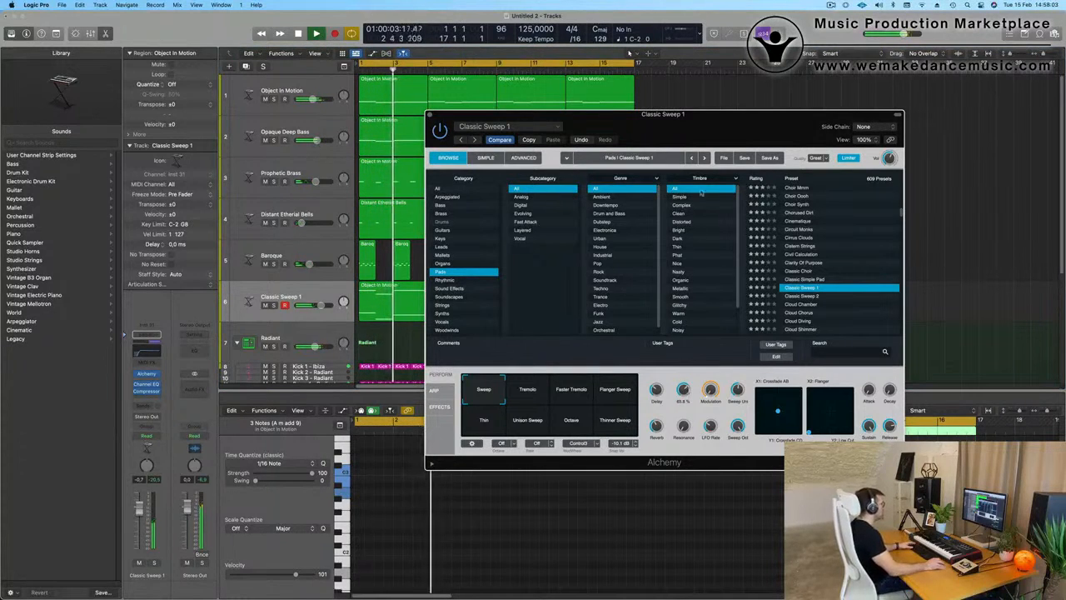
{"action": "left_click_drag", "start_coordinate": [718, 132], "coordinate": [731, 125]}
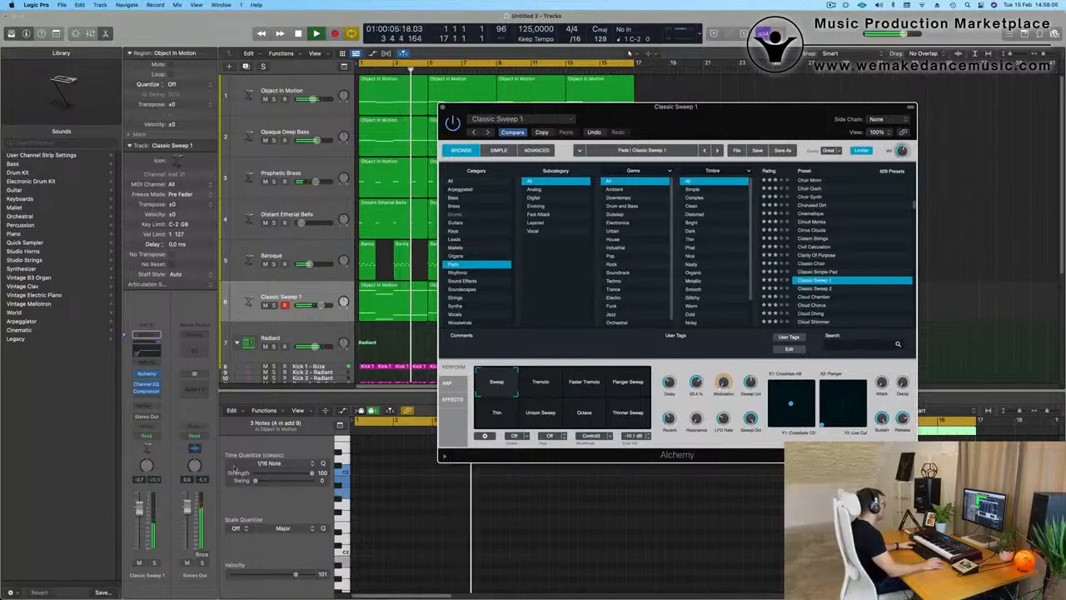
{"action": "left_click_drag", "start_coordinate": [142, 508], "coordinate": [141, 509]}
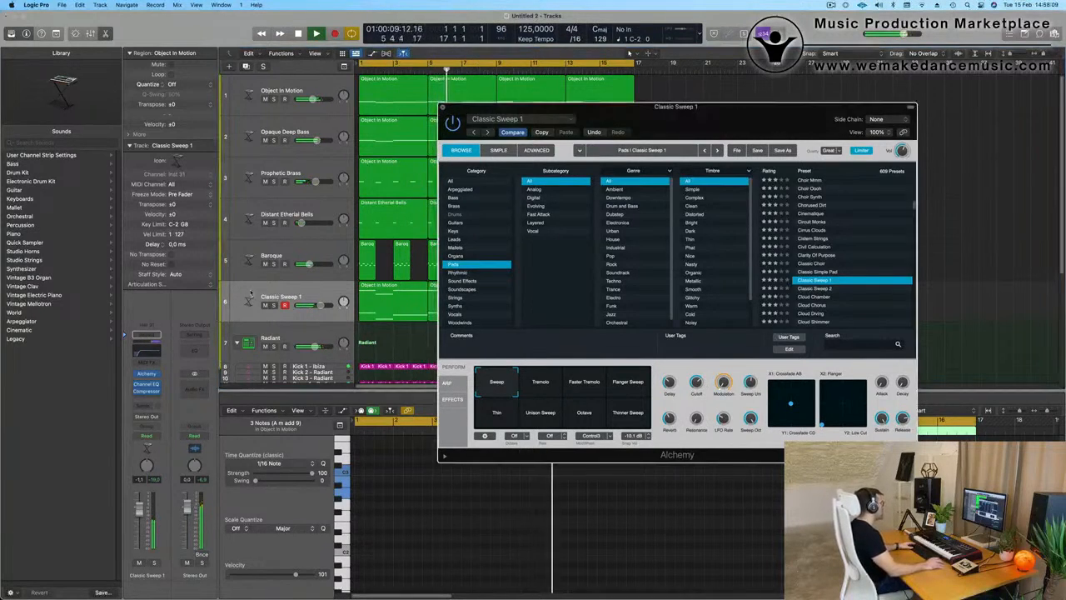
{"action": "left_click", "coordinate": [444, 109]}
Step: Check the Classic Sweep 1 track briefly in solo and view the notes of its four regions together
{"action": "left_click", "coordinate": [273, 305]}
{"action": "left_click", "coordinate": [273, 306]}
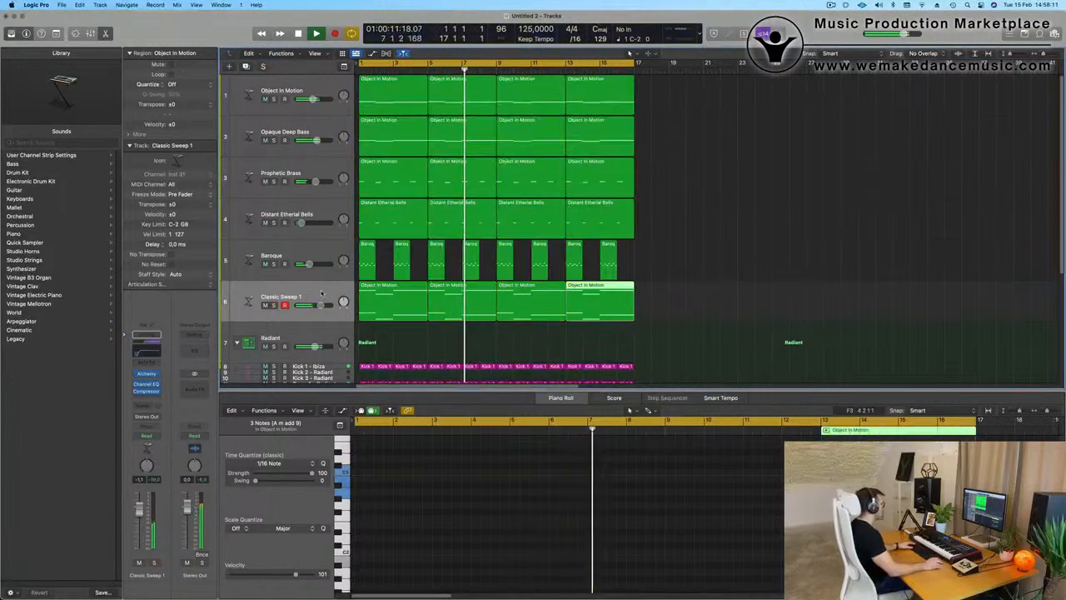
{"action": "left_click", "coordinate": [321, 294]}
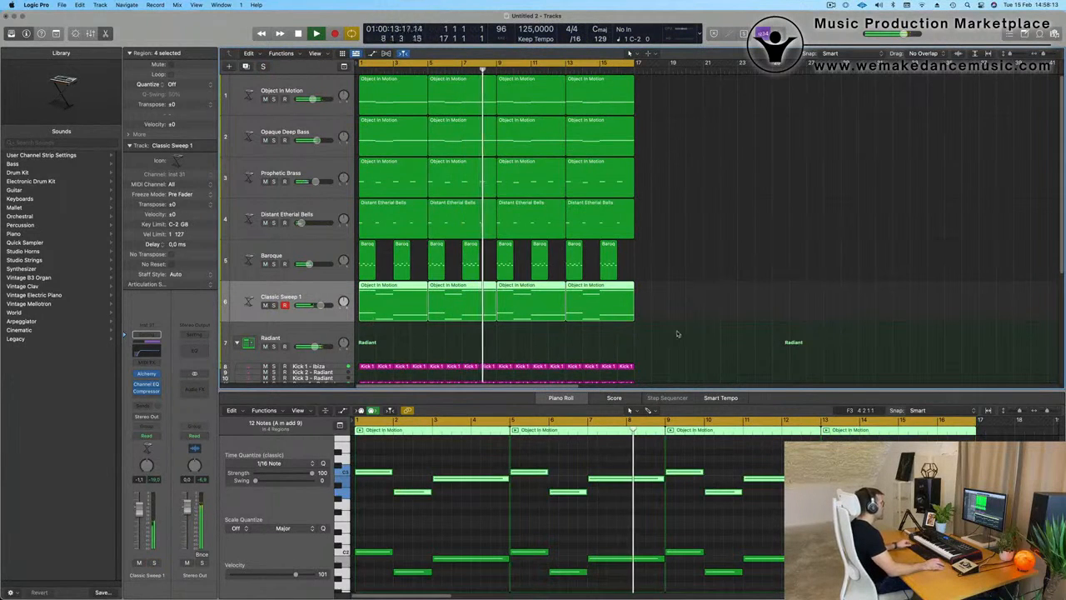
{"action": "scroll", "coordinate": [678, 309], "scroll_direction": "down", "scroll_amount": 1}
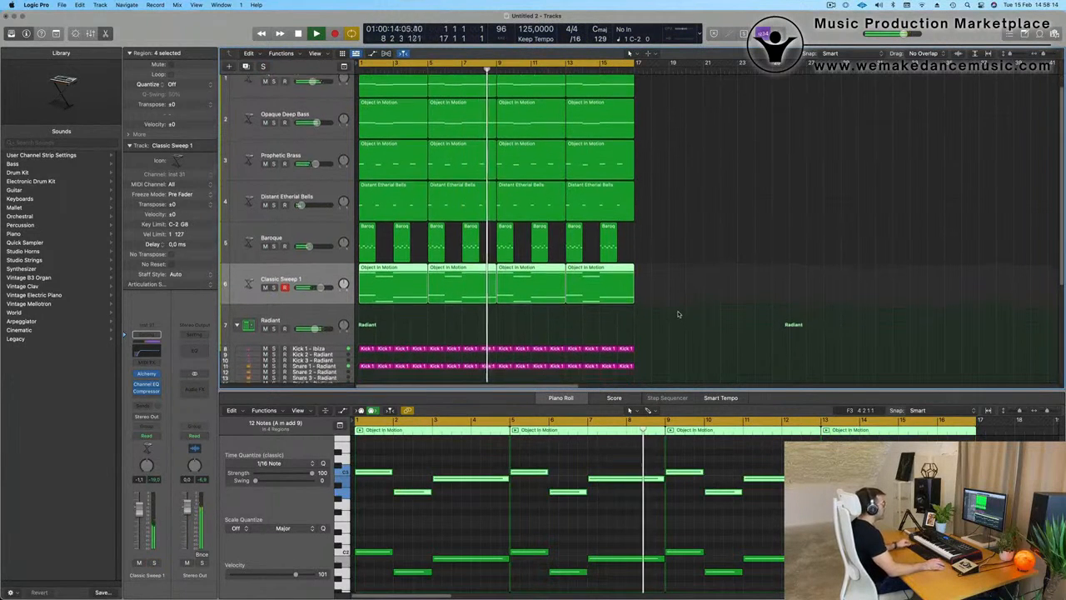
{"action": "scroll", "coordinate": [704, 219], "scroll_direction": "up", "scroll_amount": 1}
{"action": "left_click", "coordinate": [704, 221]}
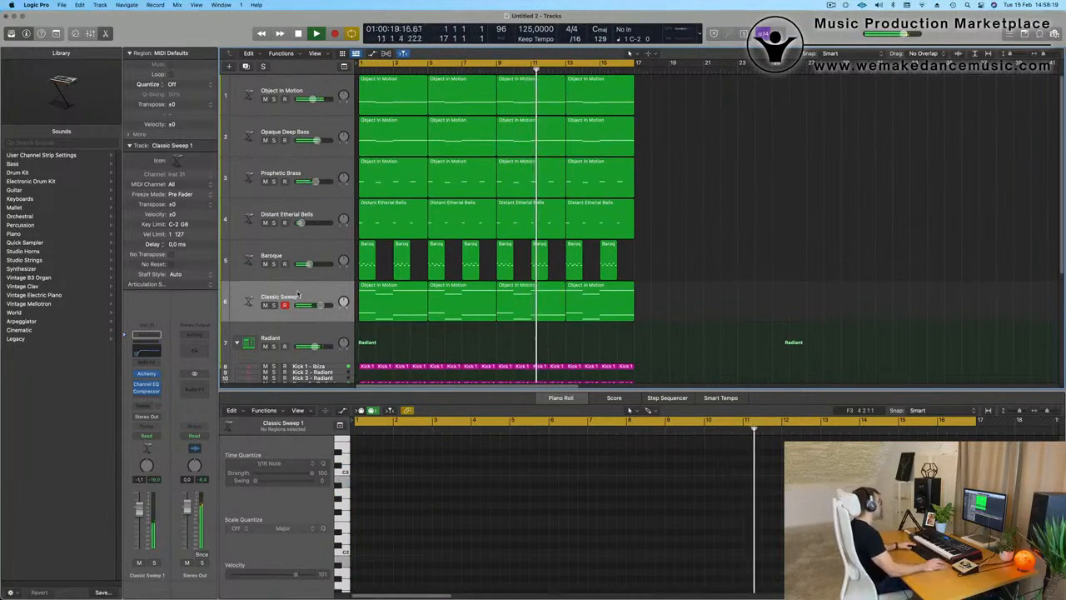
Step: Repeat all regions of every track once to extend the arrangement from 16 to 32 bars
{"action": "left_click", "coordinate": [338, 289]}
{"action": "key", "text": "super+a"}
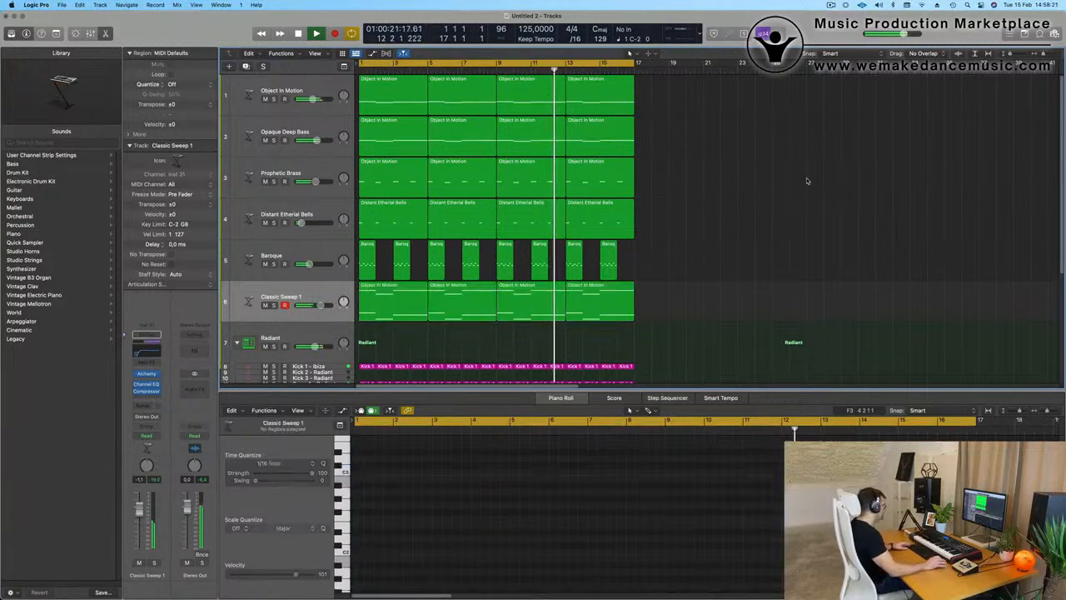
{"action": "key", "text": "super+r"}
{"action": "scroll", "coordinate": [808, 181], "scroll_direction": "down", "scroll_amount": 1}
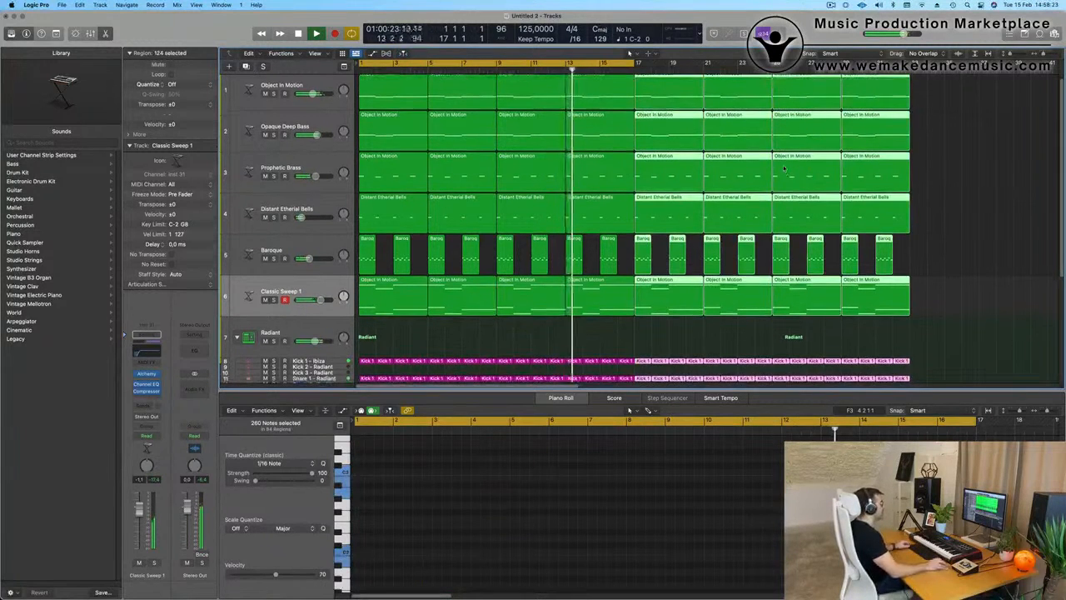
{"action": "scroll", "coordinate": [808, 180], "scroll_direction": "down", "scroll_amount": 5}
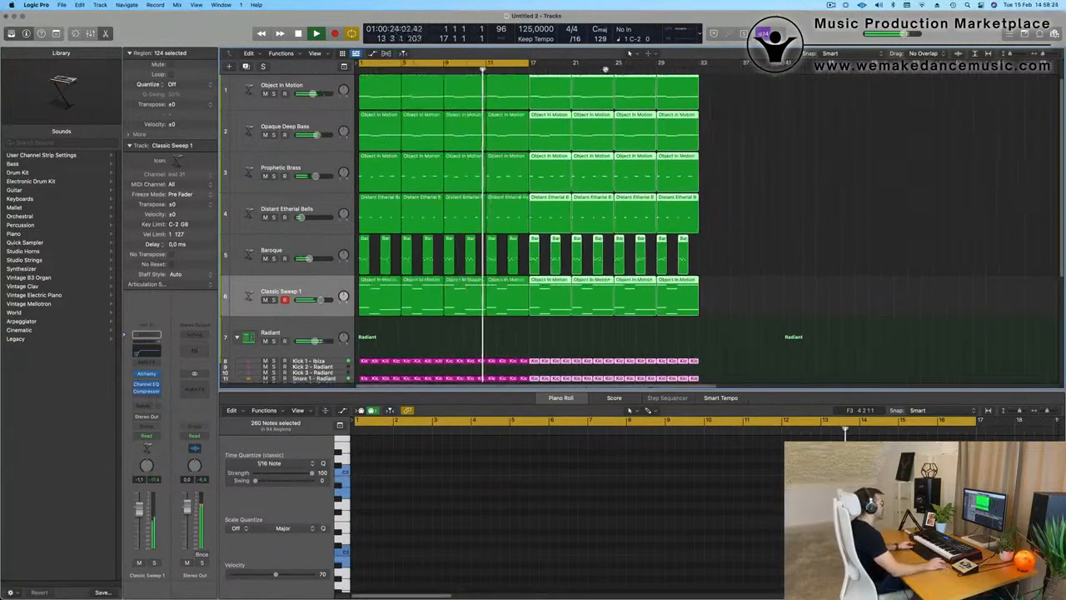
Step: Show the secondary time ruler, extend the cycle range to bar 33 and restart playback from the beginning
{"action": "left_click", "coordinate": [324, 54]}
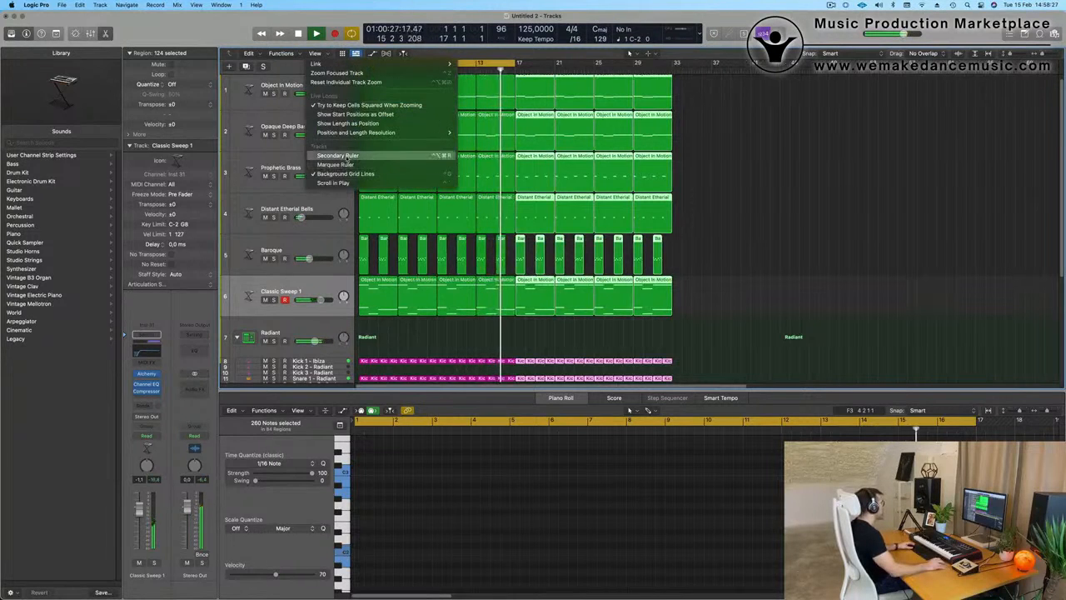
{"action": "left_click", "coordinate": [341, 155]}
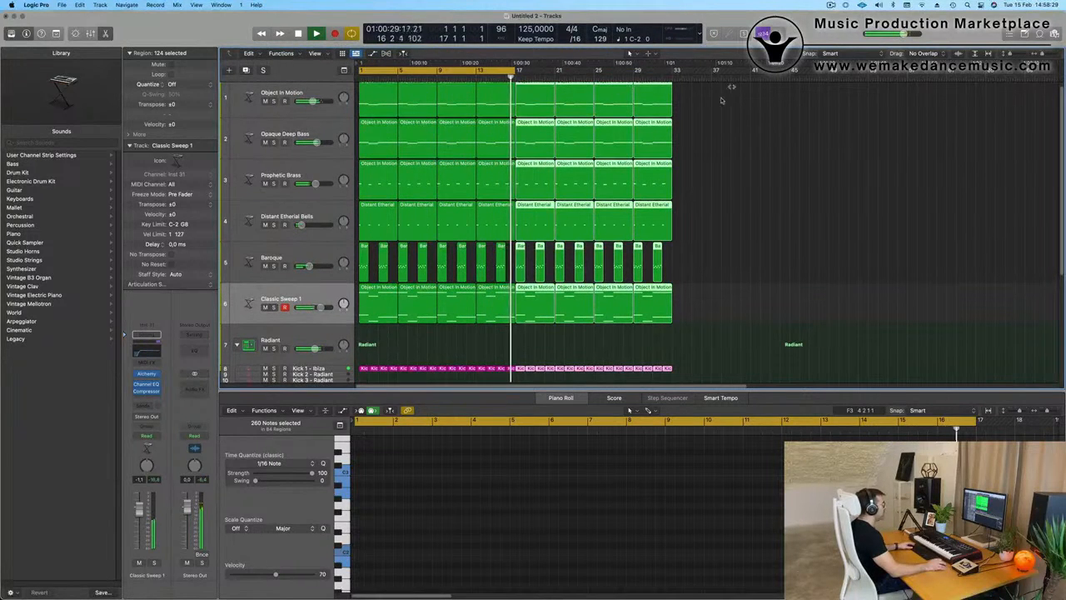
{"action": "left_click", "coordinate": [767, 158]}
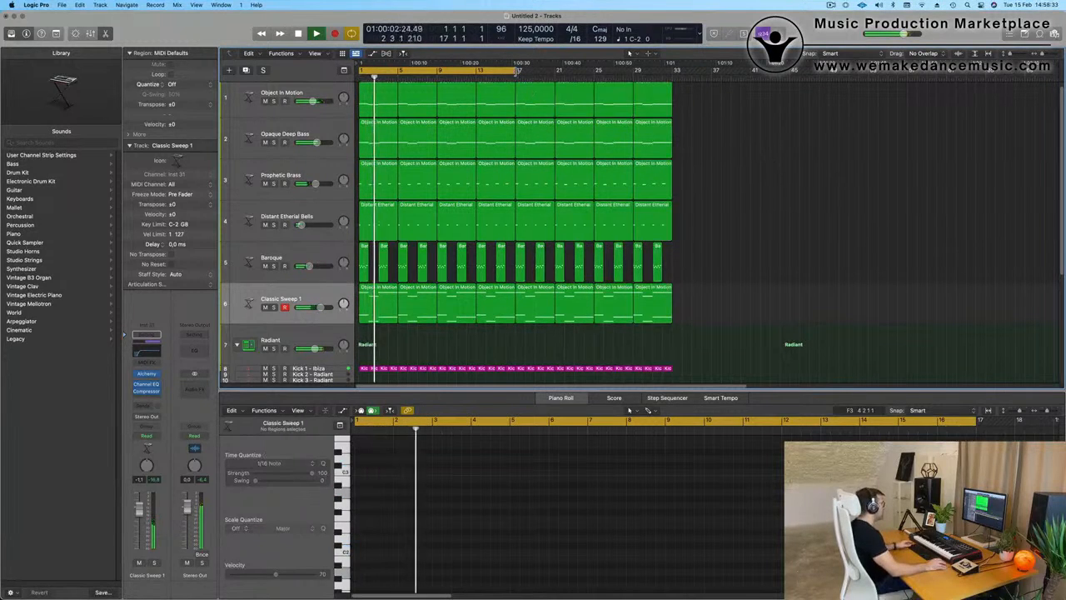
{"action": "left_click_drag", "start_coordinate": [514, 70], "coordinate": [674, 90]}
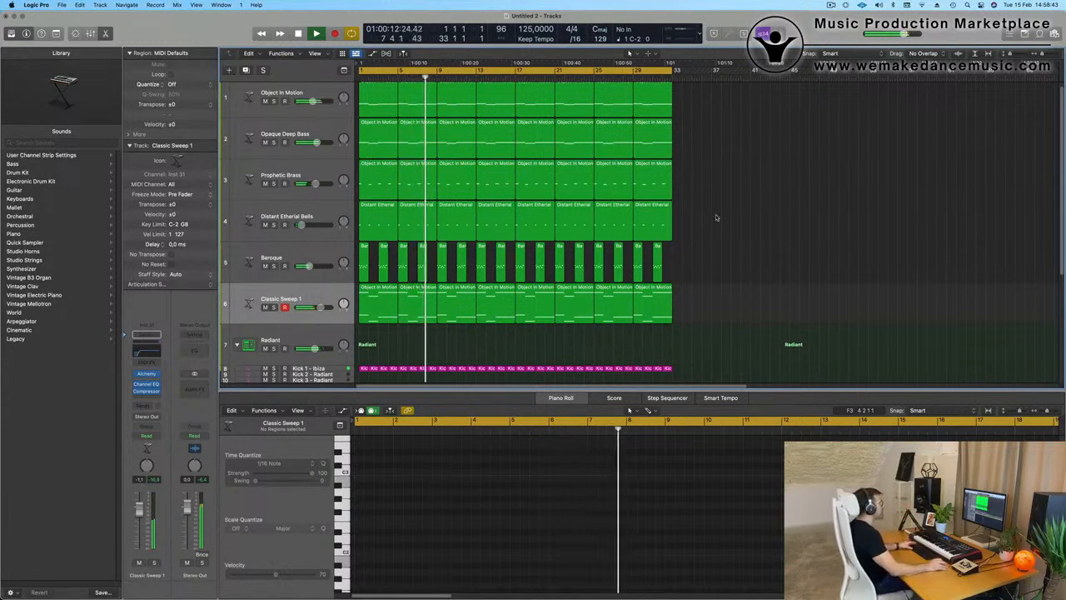
{"action": "key", "text": "Return"}
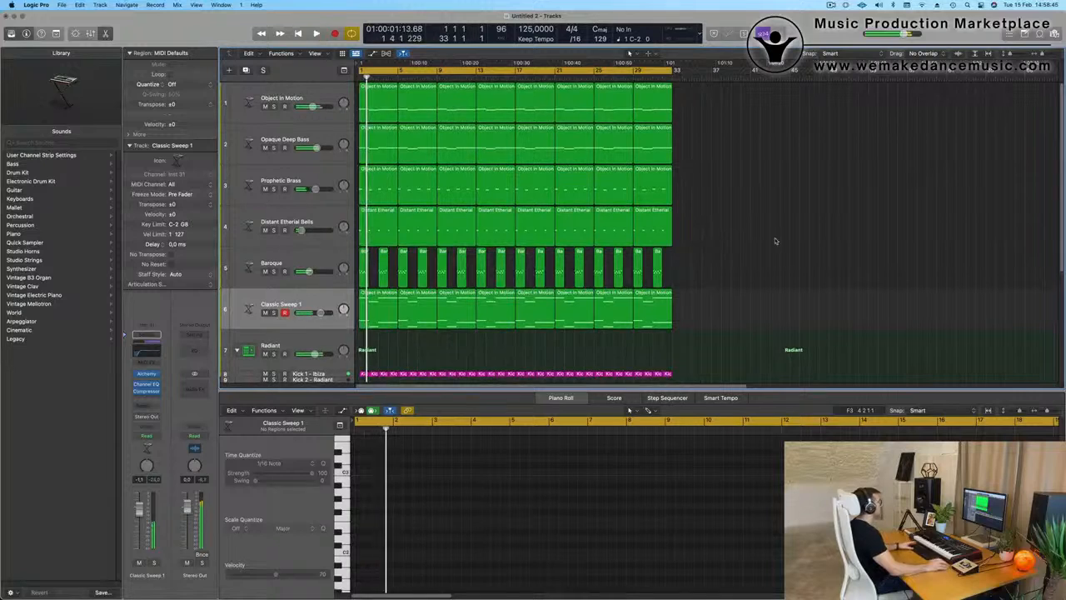
{"action": "key", "text": "space"}
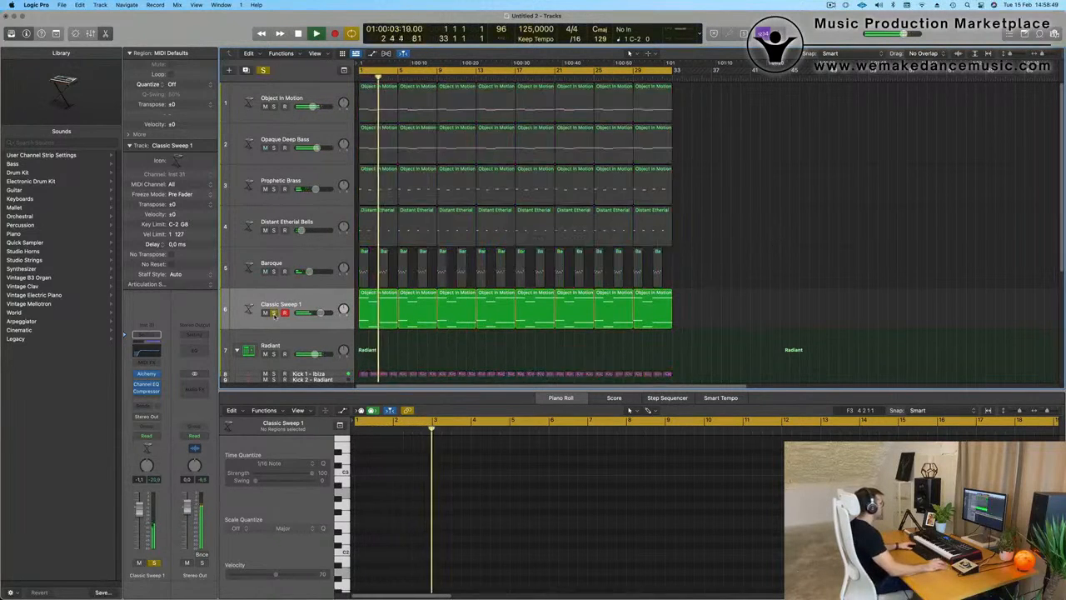
Step: Take Classic Sweep 1 out of solo and repeat all regions of every track once to extend the arrangement from 32 to 64 bars
{"action": "left_click", "coordinate": [319, 300]}
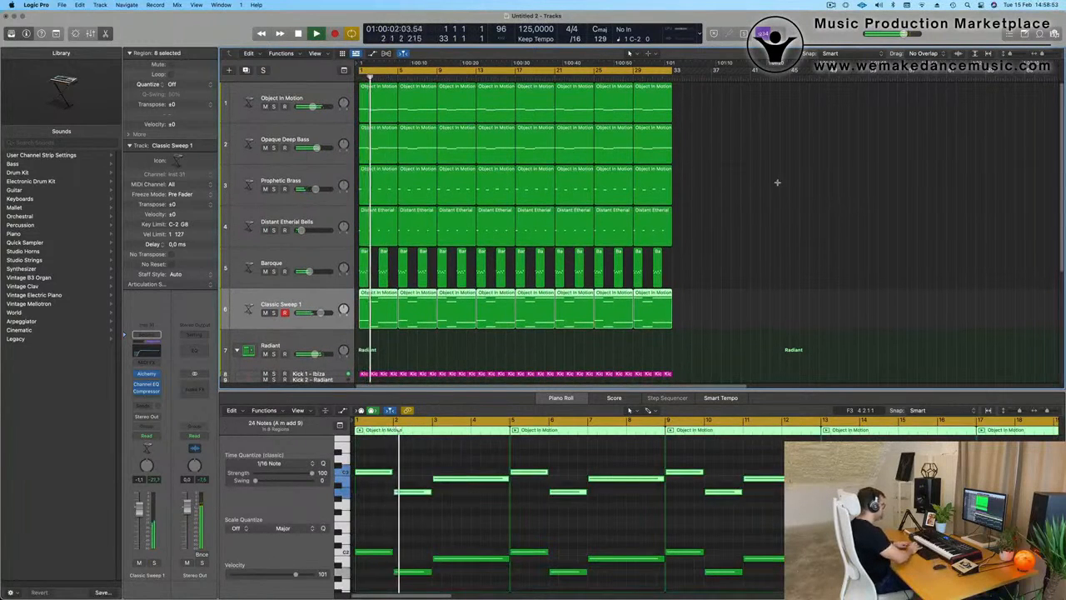
{"action": "key", "text": "super+a"}
{"action": "key", "text": "super+r"}
{"action": "key", "text": "super+Left"}
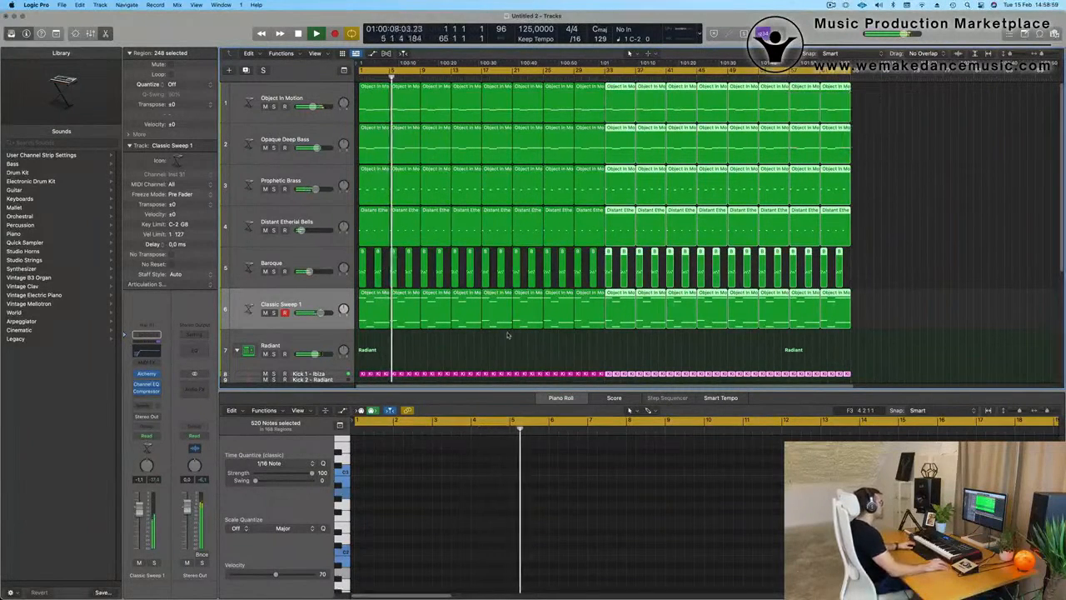
Step: Duplicate the Classic Sweep 1 track and load the Fast Attack pad preset Brassy Jazz Ensemble in the new track's Alchemy
{"action": "left_click", "coordinate": [319, 300]}
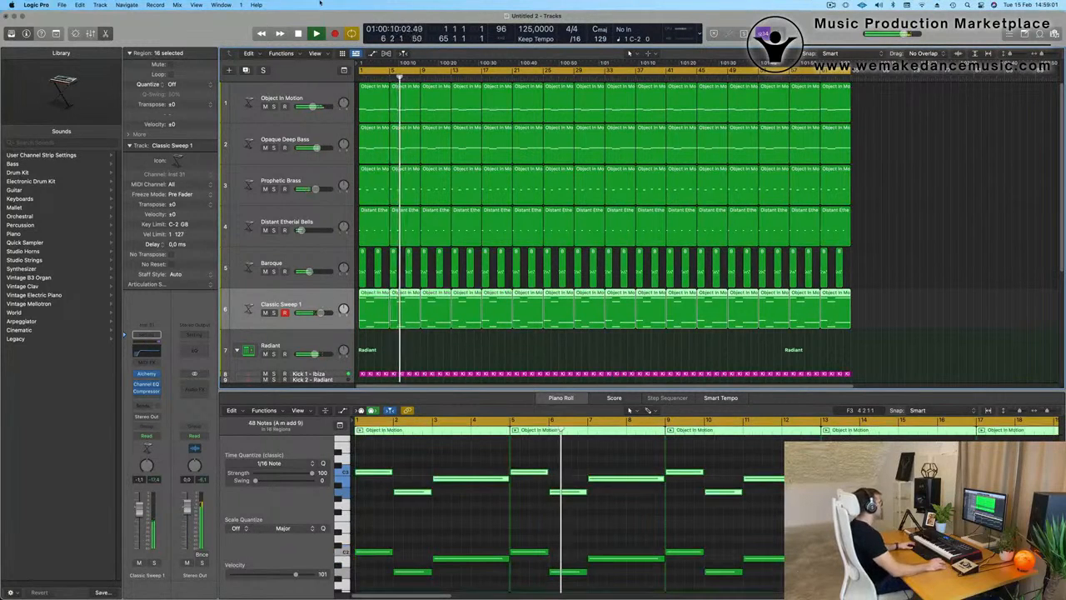
{"action": "key", "text": "super+d"}
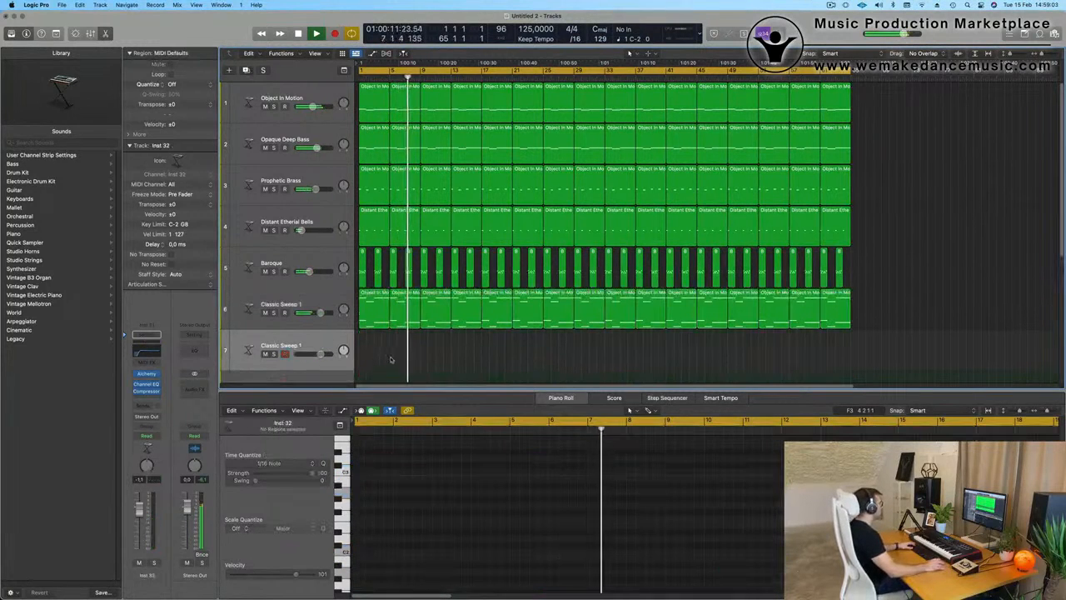
{"action": "left_click", "coordinate": [149, 374]}
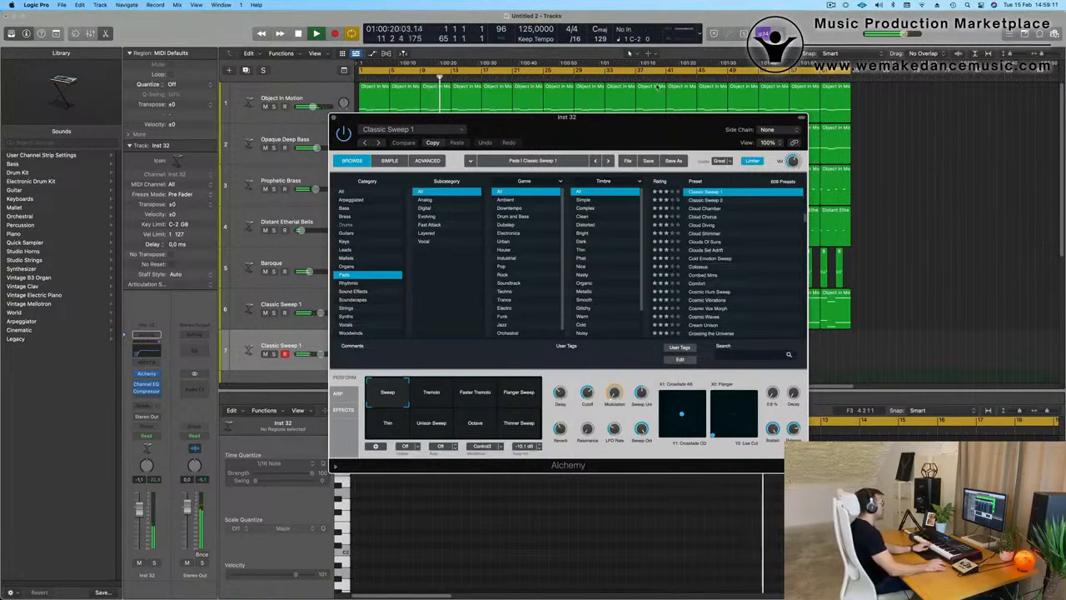
{"action": "left_click_drag", "start_coordinate": [619, 124], "coordinate": [669, 137]}
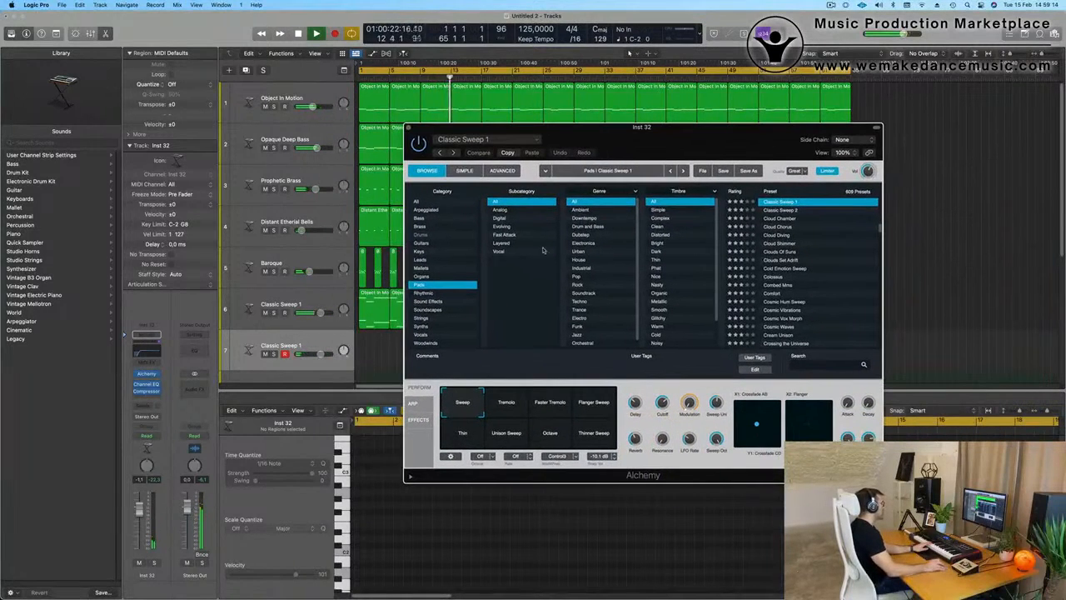
{"action": "left_click", "coordinate": [773, 278]}
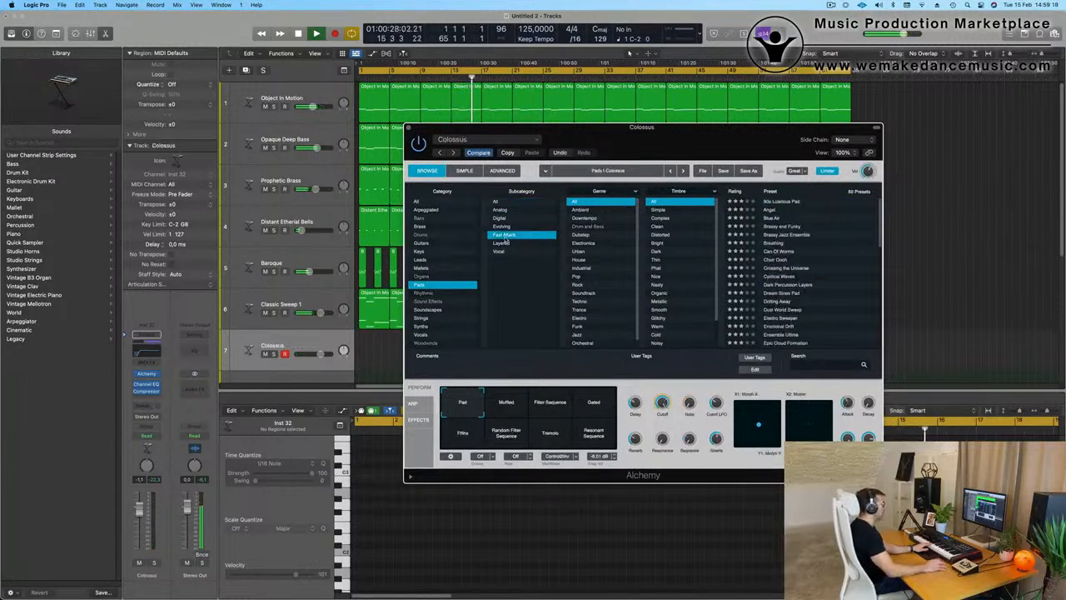
{"action": "left_click", "coordinate": [779, 236]}
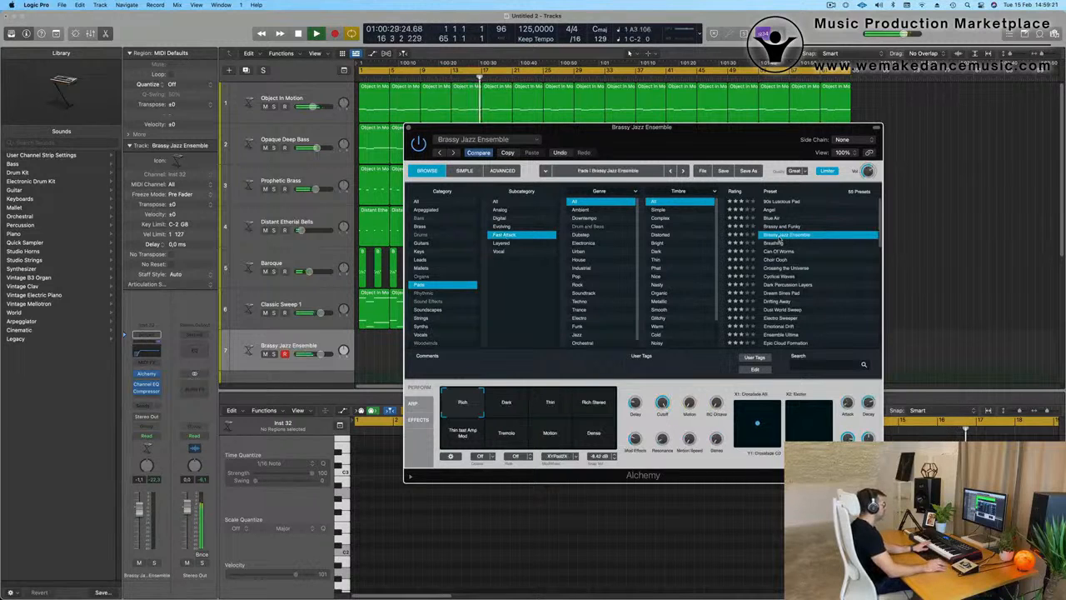
Step: Lower the Brassy Jazz Ensemble track to -15.6 dB and add a send to Bus 5
{"action": "left_click", "coordinate": [138, 548]}
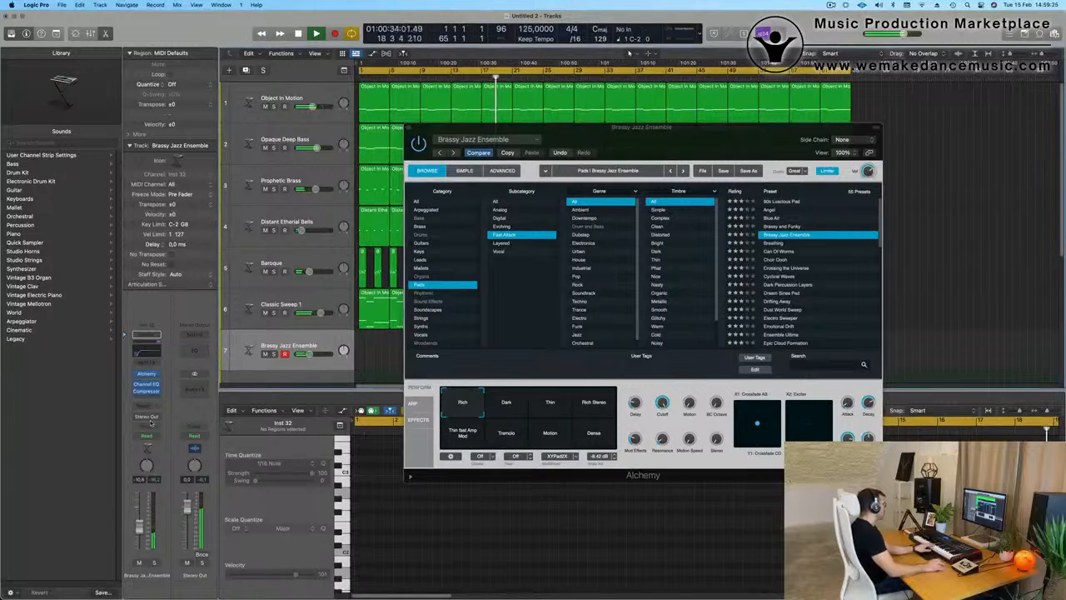
{"action": "left_click", "coordinate": [142, 405]}
{"action": "mouse_move", "coordinate": [170, 418]}
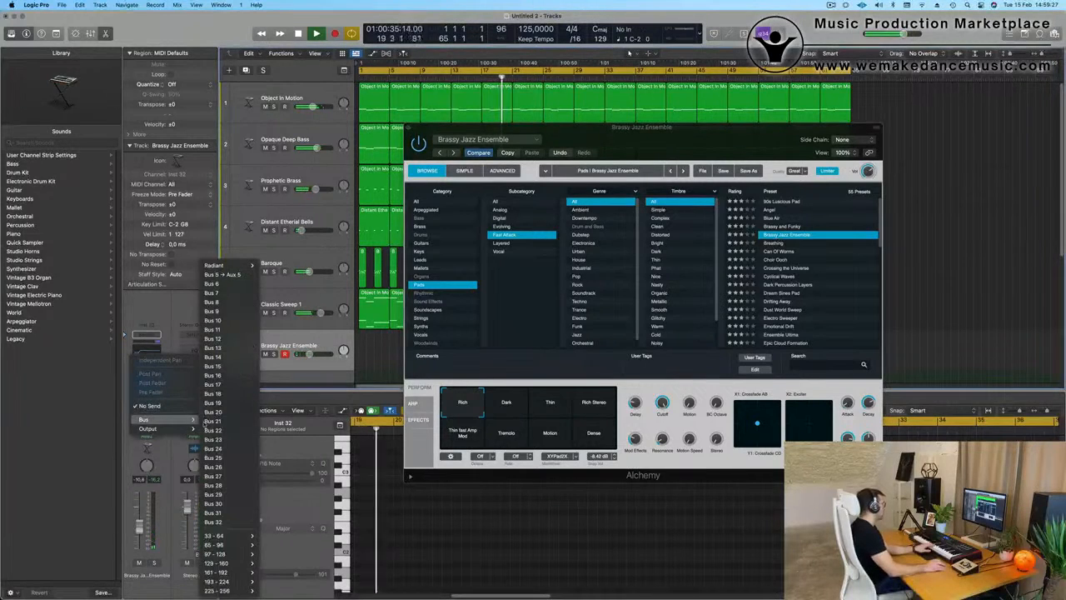
{"action": "left_click", "coordinate": [226, 275]}
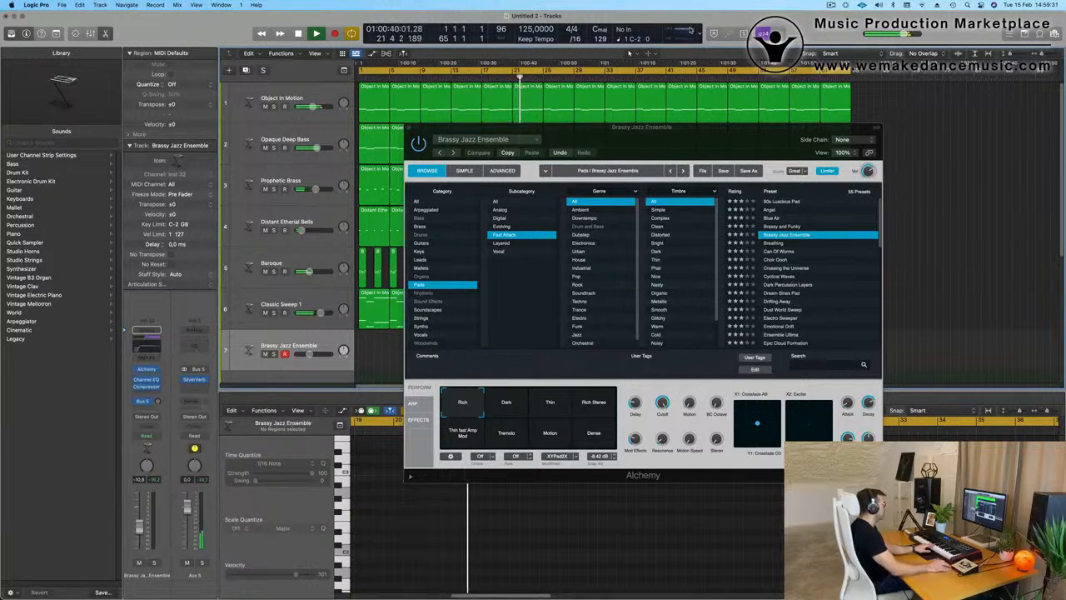
Step: Open the Performance Meter and arrange it and the Alchemy window so the meter and track controls are both visible
{"action": "double_click", "coordinate": [690, 30]}
{"action": "left_click_drag", "start_coordinate": [1024, 150], "coordinate": [807, 65]}
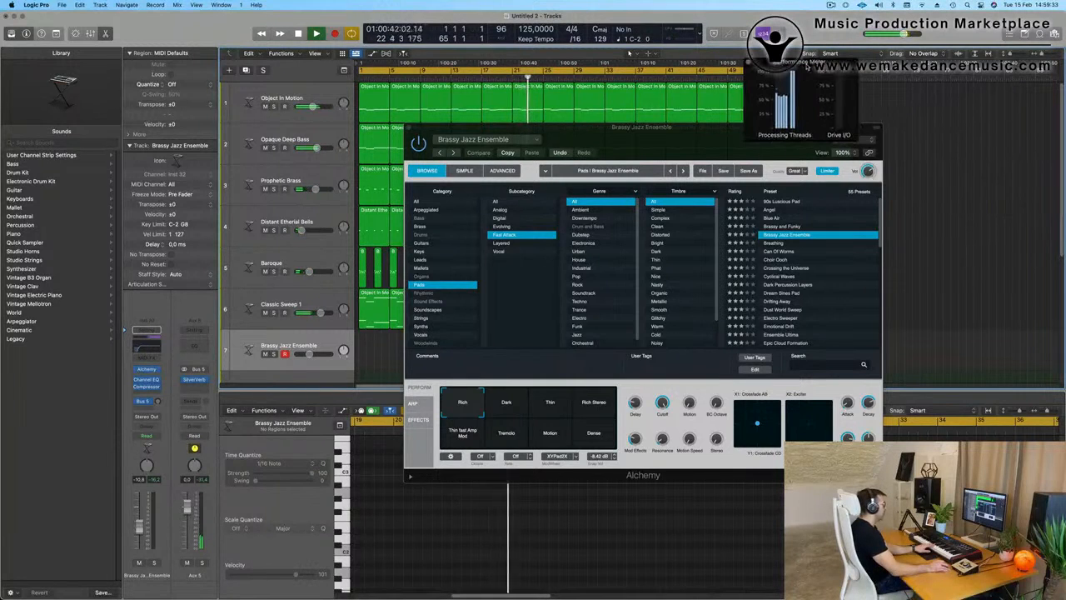
{"action": "left_click_drag", "start_coordinate": [661, 146], "coordinate": [885, 215]}
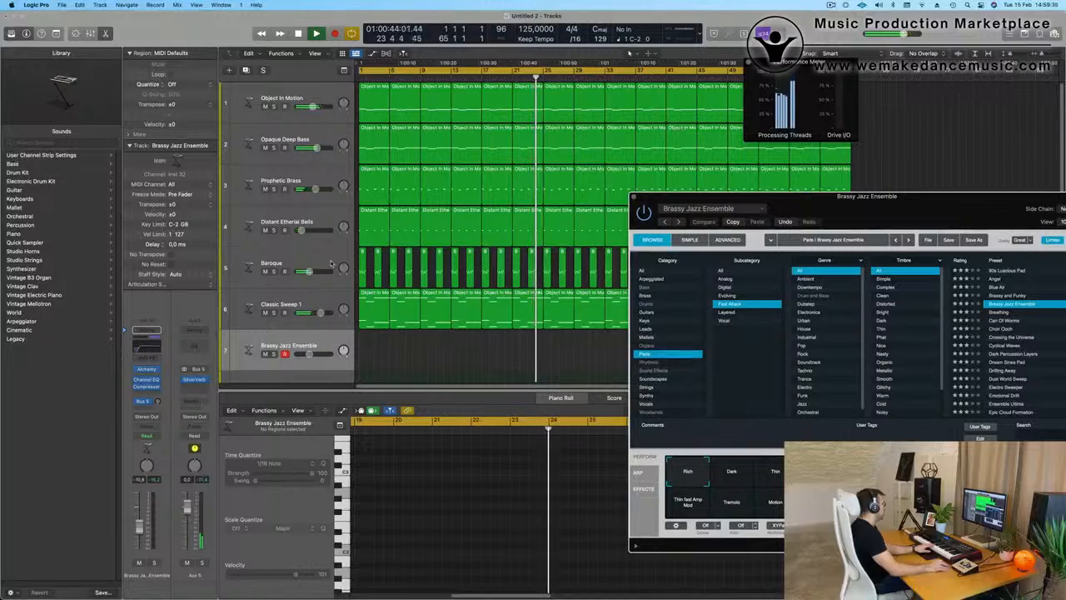
Step: Mute the Baroque and Classic Sweep 1 tracks briefly to compare the processing load, and unmute both
{"action": "left_click", "coordinate": [265, 271]}
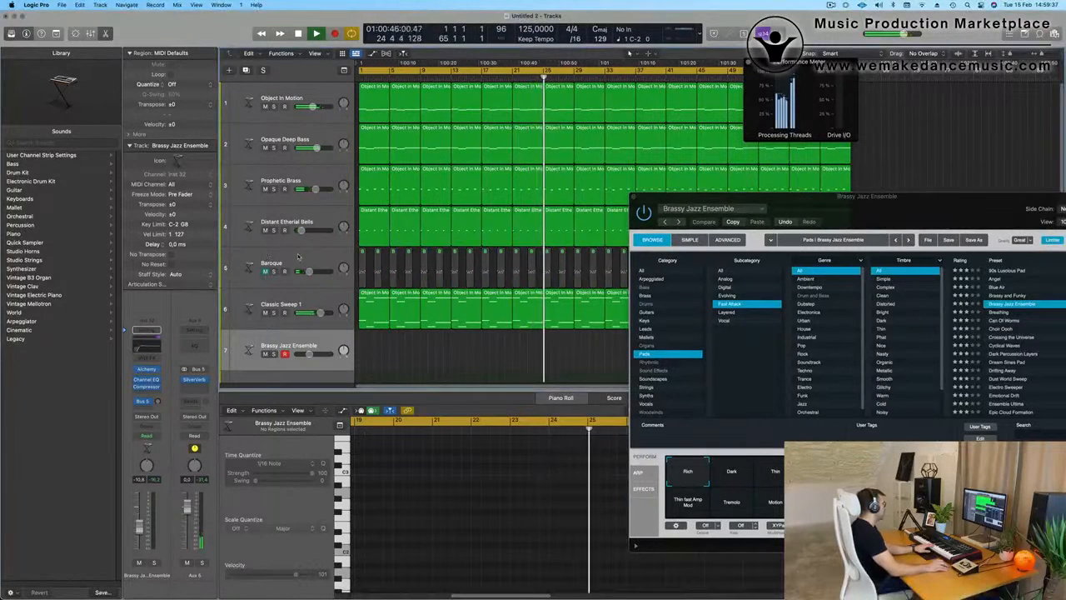
{"action": "left_click", "coordinate": [265, 312]}
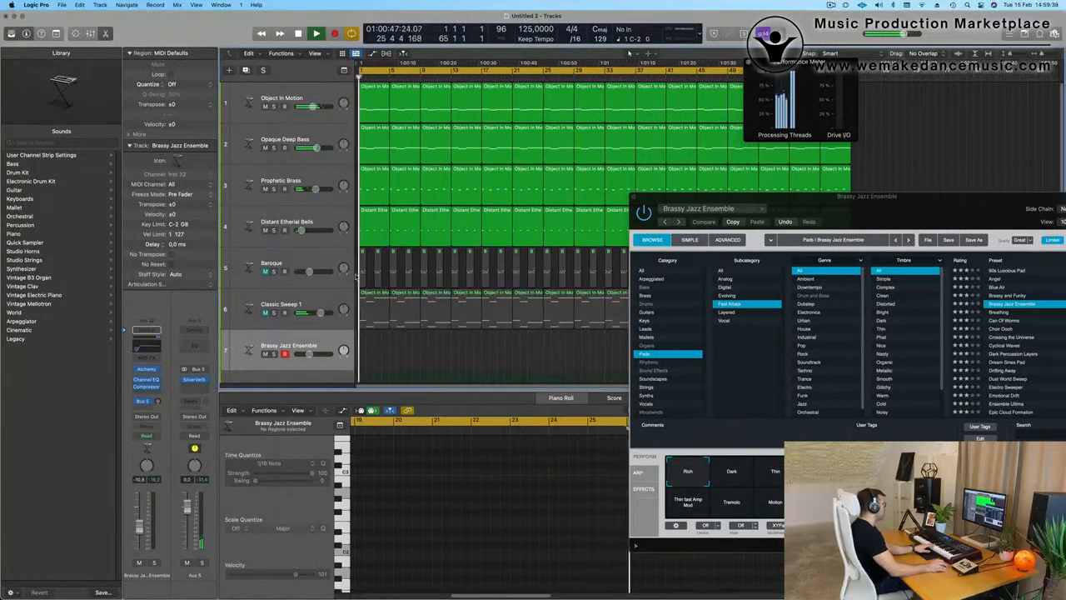
{"action": "left_click_drag", "start_coordinate": [821, 218], "coordinate": [792, 197]}
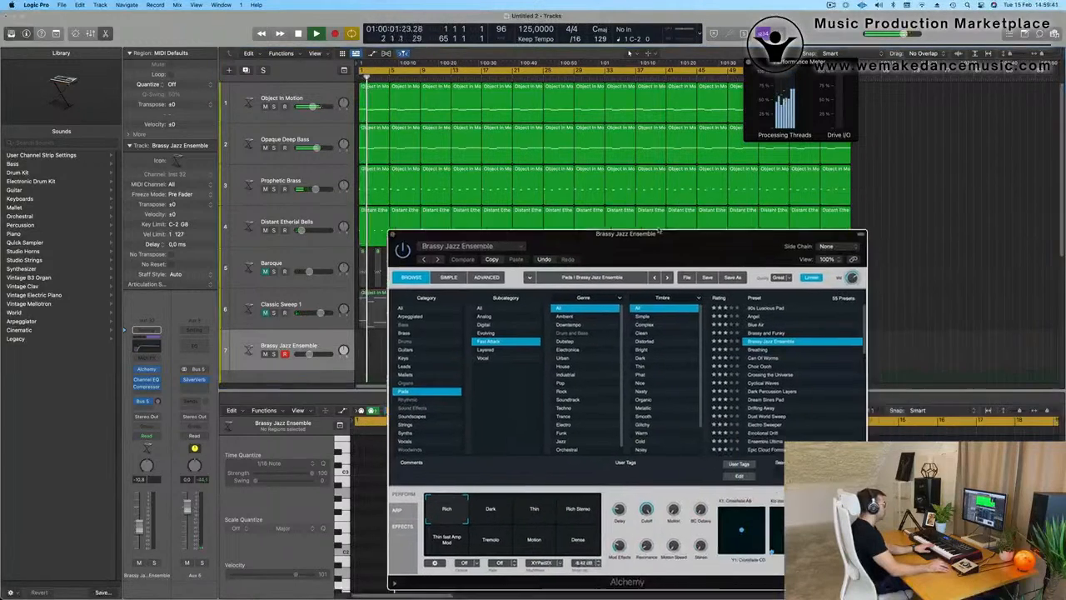
{"action": "left_click", "coordinate": [282, 305]}
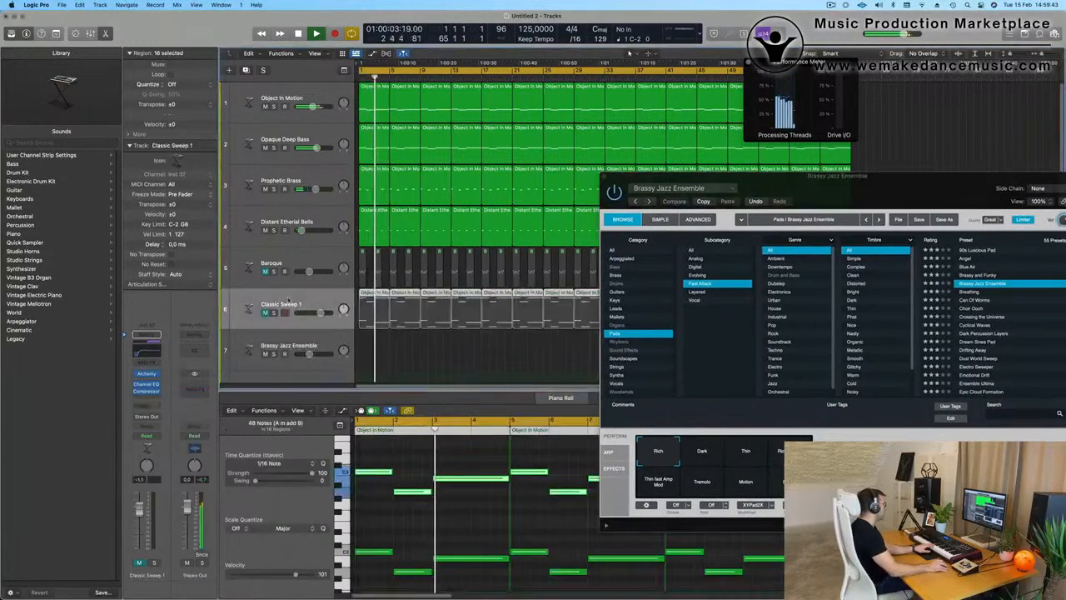
{"action": "left_click", "coordinate": [265, 271]}
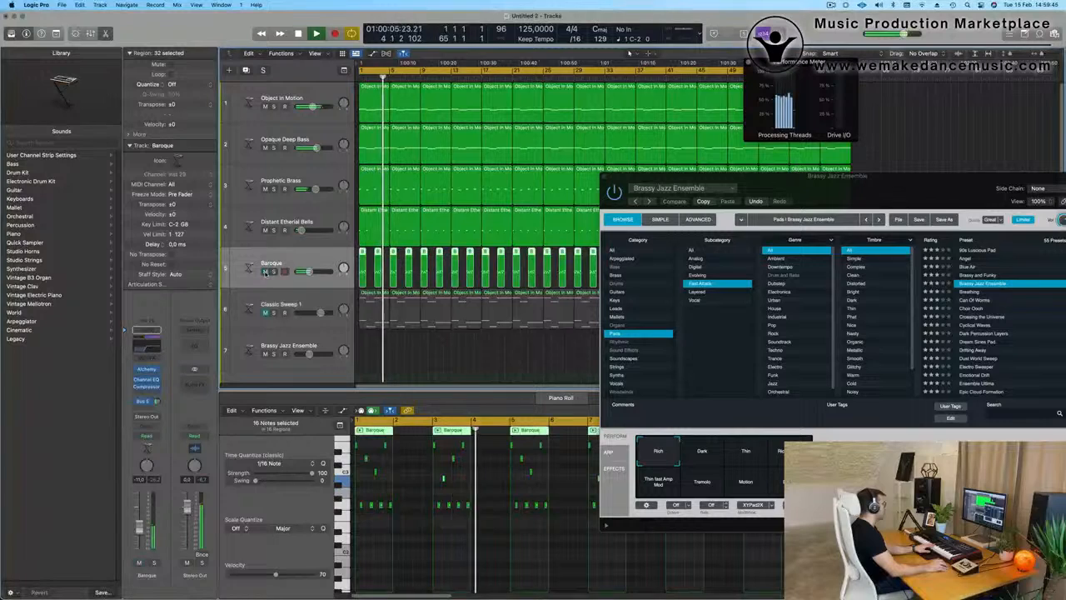
{"action": "left_click", "coordinate": [318, 304]}
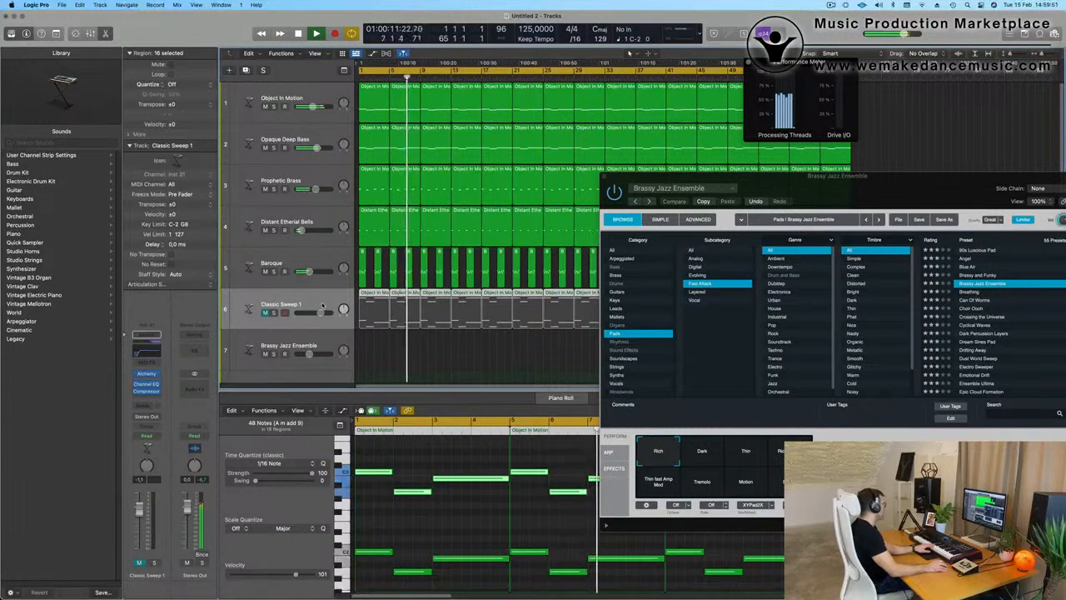
{"action": "left_click", "coordinate": [265, 312]}
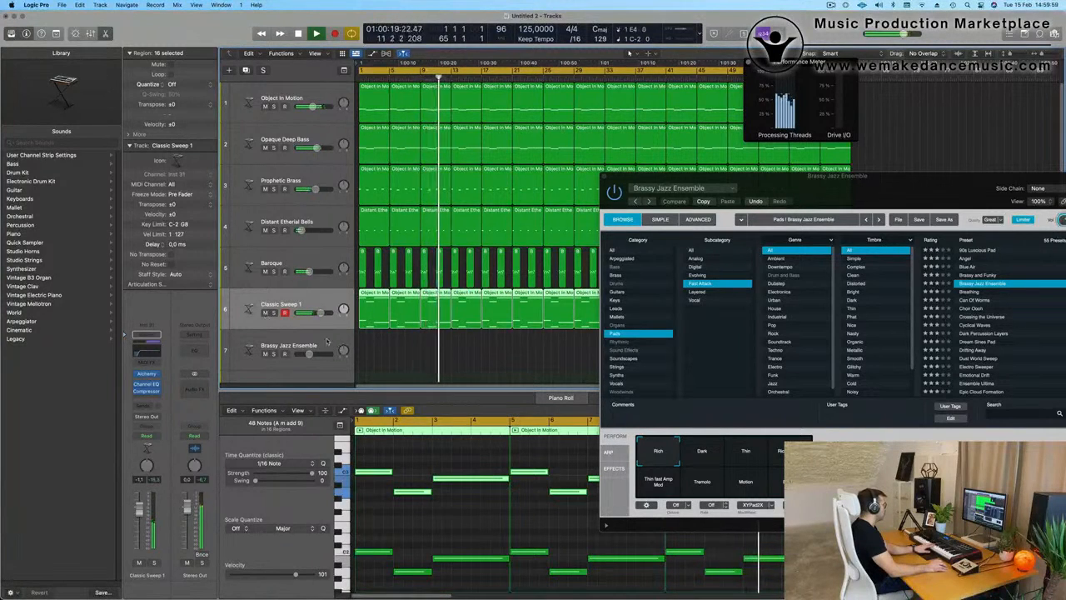
Step: Select the Brassy Jazz Ensemble track for playing and mute Classic Sweep 1, Baroque and Distant Etherial Bells while checking the load
{"action": "left_click", "coordinate": [293, 338]}
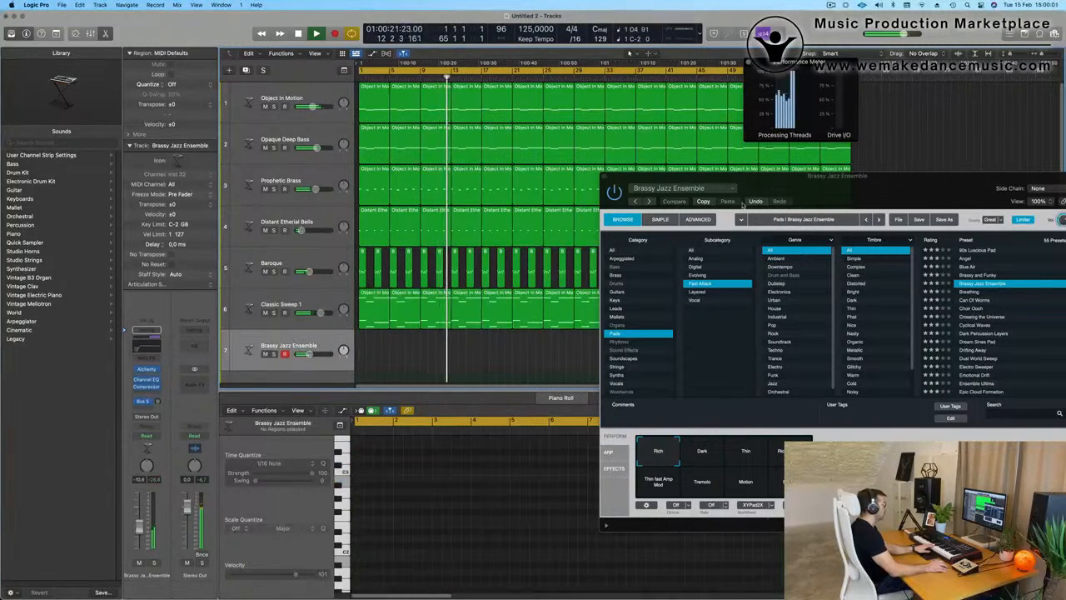
{"action": "left_click_drag", "start_coordinate": [879, 192], "coordinate": [859, 80]}
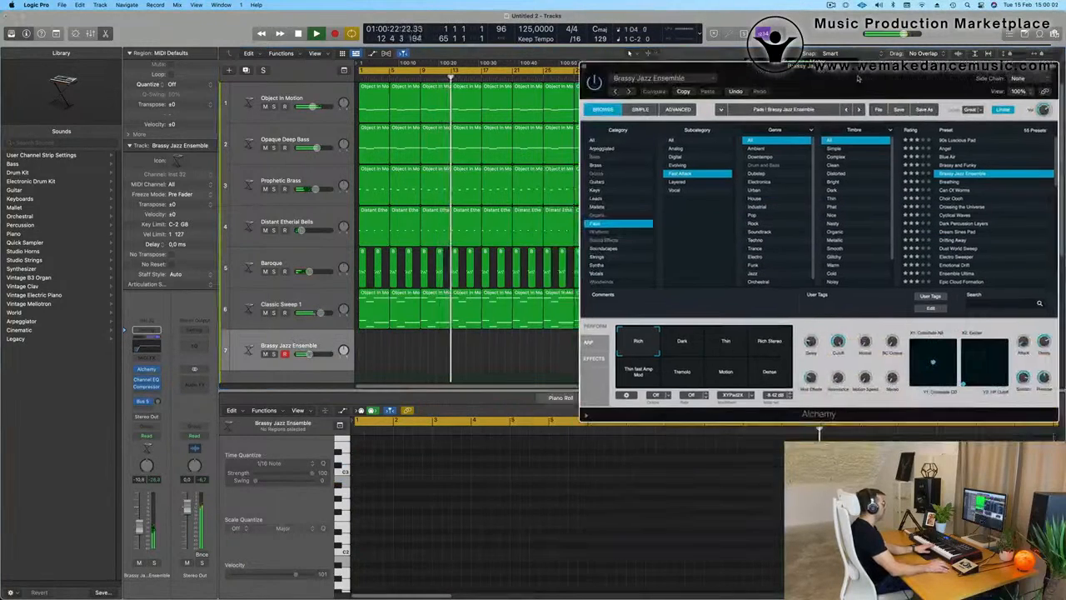
{"action": "left_click", "coordinate": [265, 312]}
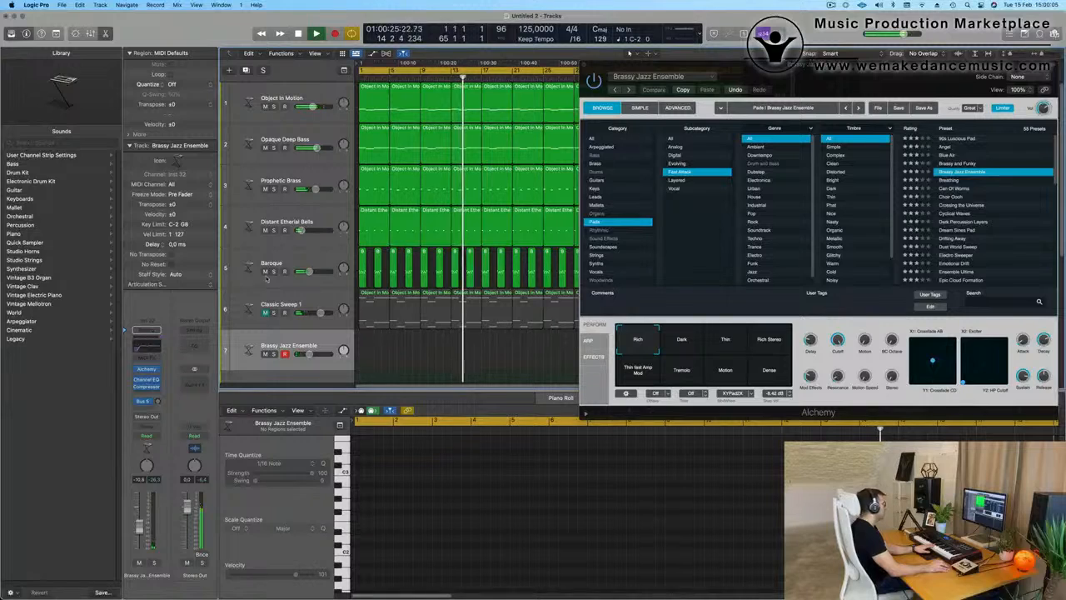
{"action": "left_click", "coordinate": [265, 271]}
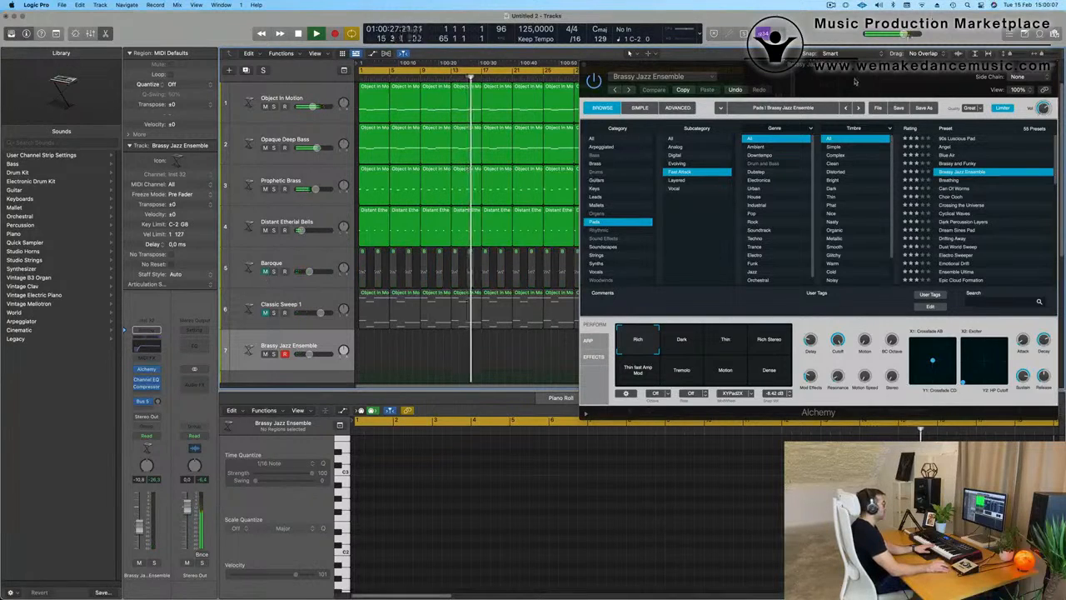
{"action": "left_click_drag", "start_coordinate": [854, 81], "coordinate": [735, 248]}
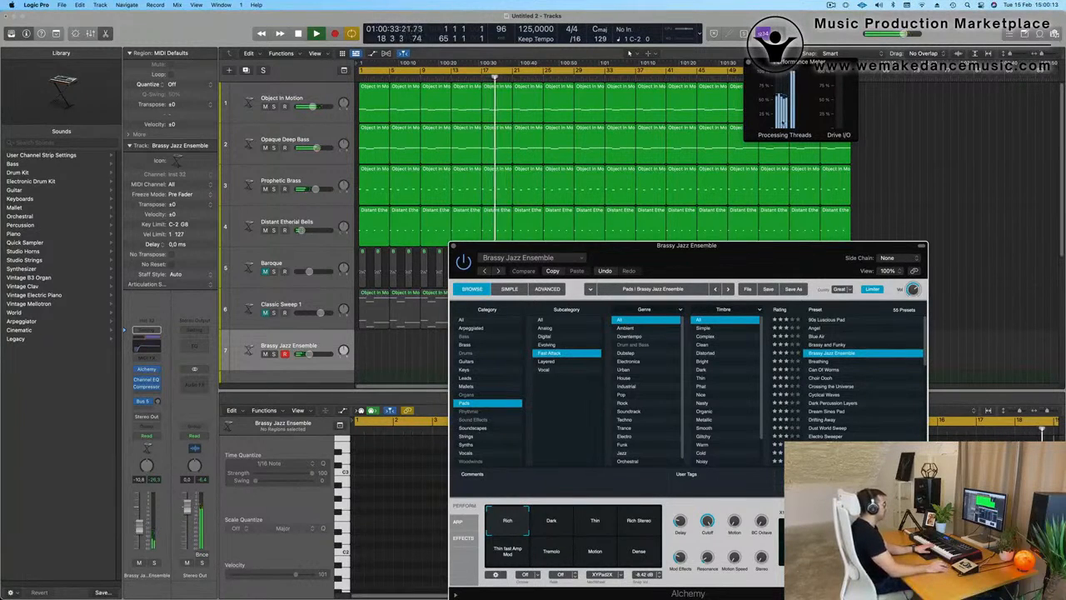
{"action": "left_click_drag", "start_coordinate": [733, 252], "coordinate": [754, 166]}
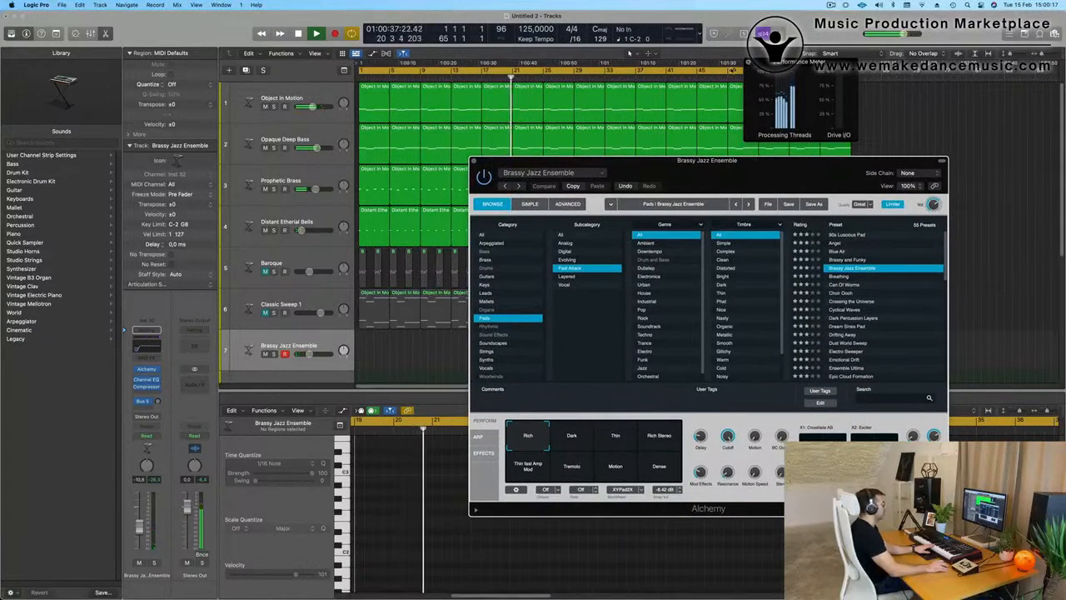
{"action": "left_click_drag", "start_coordinate": [675, 184], "coordinate": [712, 159]}
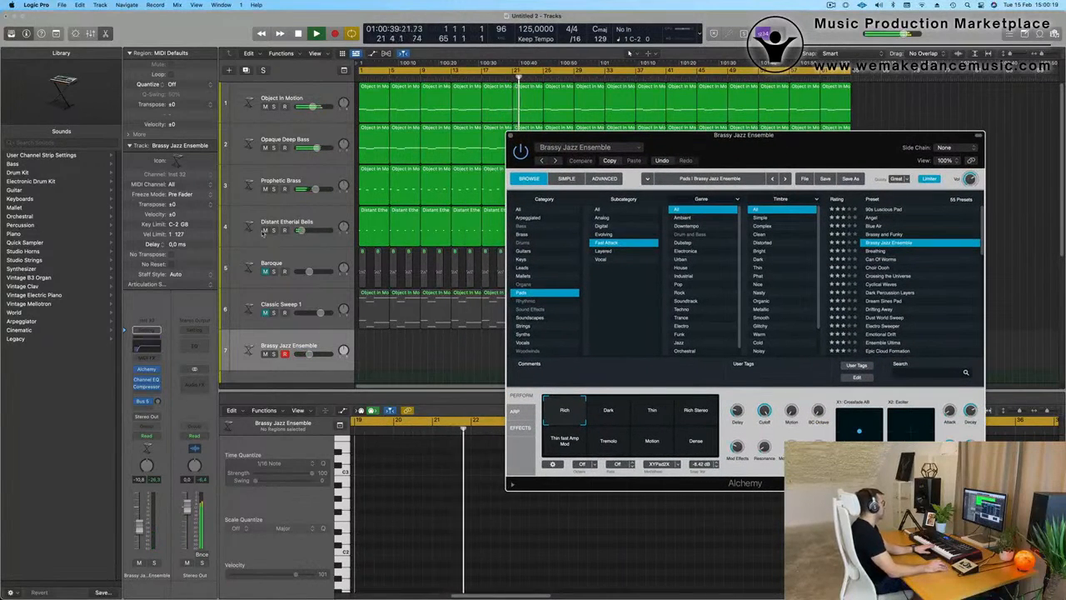
{"action": "left_click", "coordinate": [265, 231]}
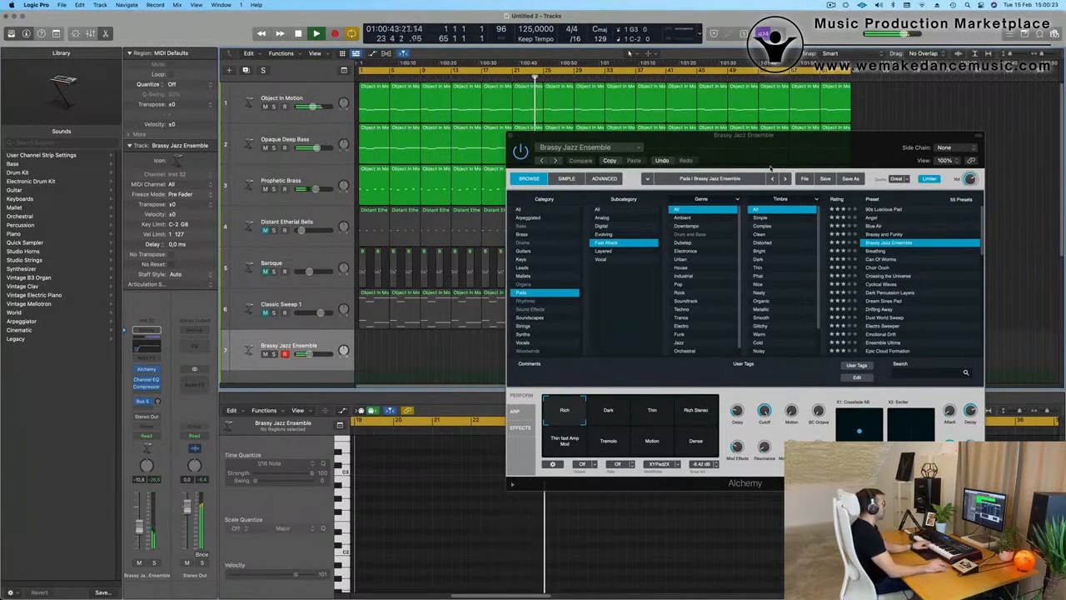
Step: Reduce the Alchemy render quality of the Brassy Jazz Ensemble to Good
{"action": "left_click_drag", "start_coordinate": [795, 157], "coordinate": [651, 143]}
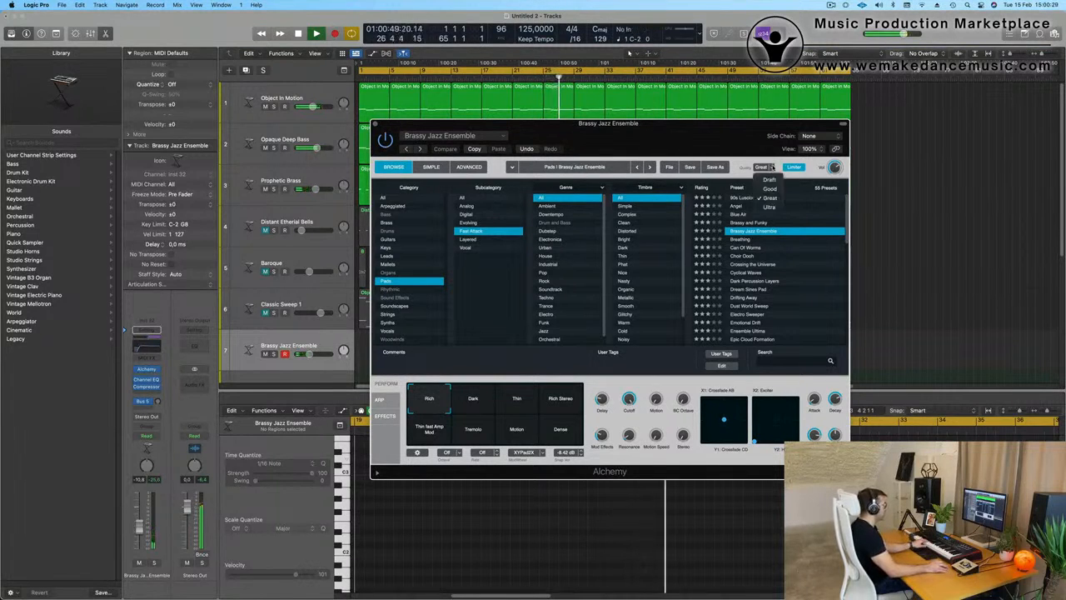
{"action": "left_click", "coordinate": [770, 189]}
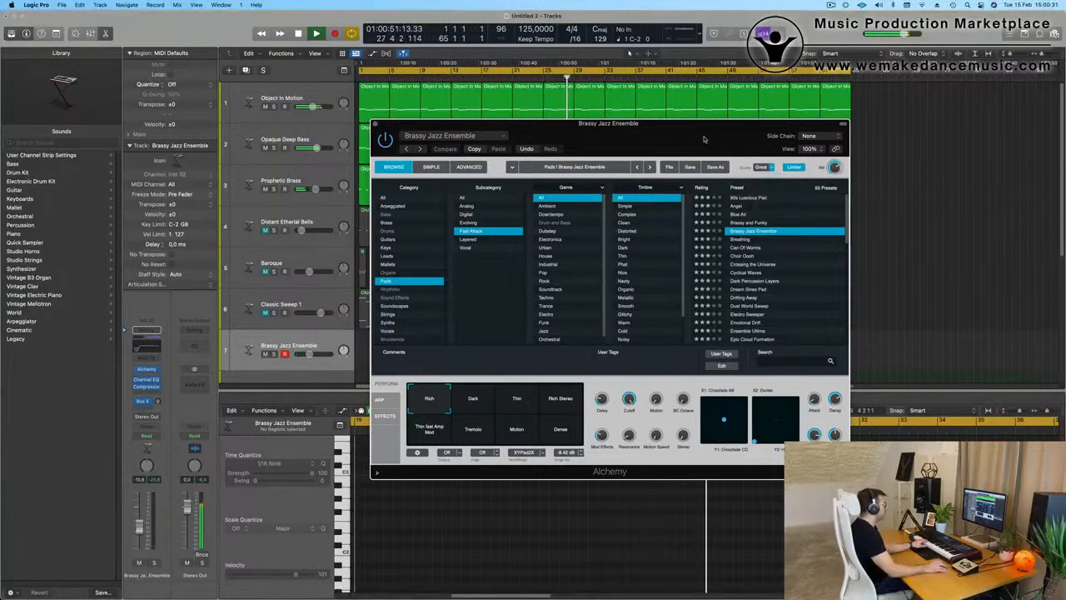
{"action": "left_click_drag", "start_coordinate": [699, 138], "coordinate": [705, 137]}
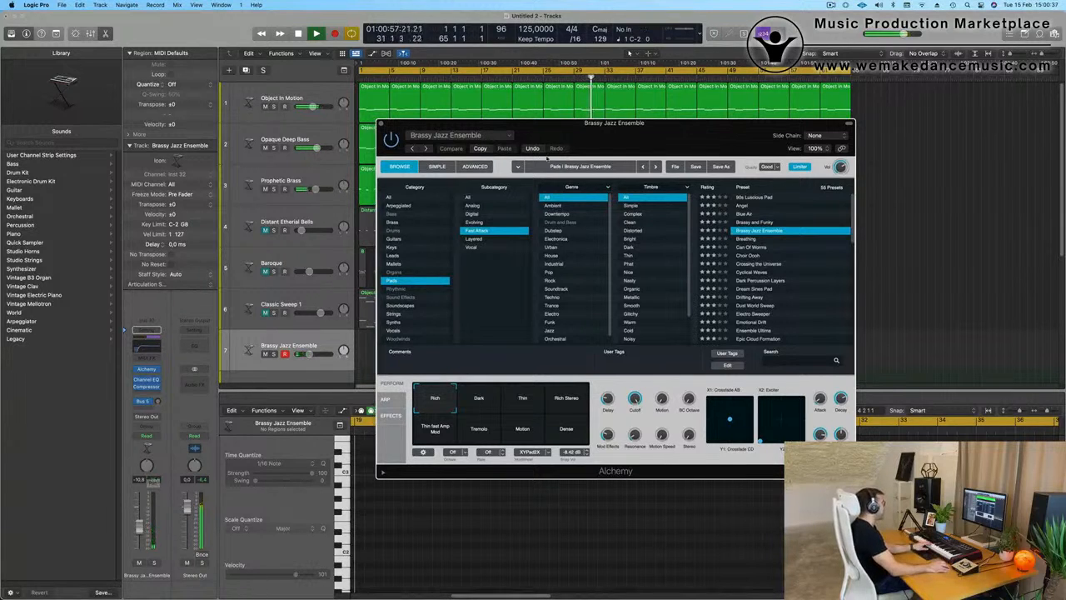
Step: Mute the Prophetic Brass track and check the Object In Motion track briefly in solo
{"action": "left_click_drag", "start_coordinate": [547, 156], "coordinate": [596, 327]}
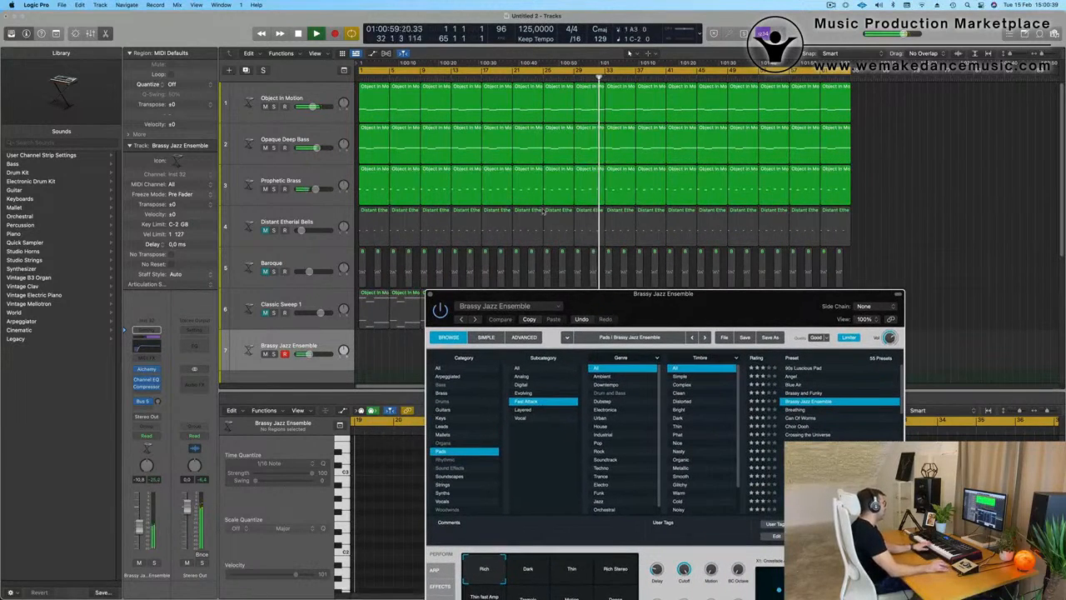
{"action": "left_click", "coordinate": [264, 189]}
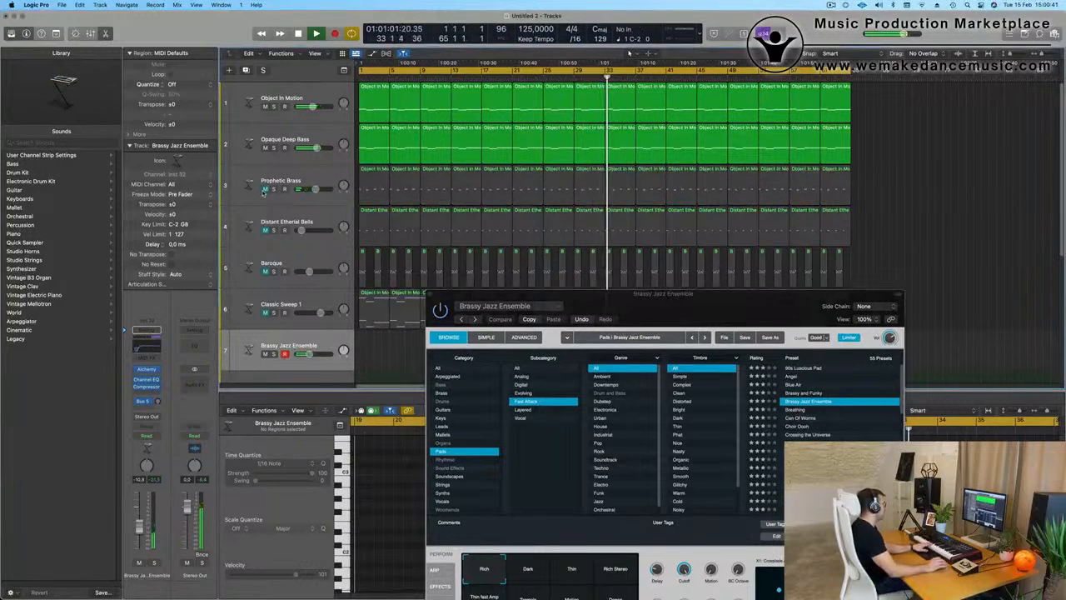
{"action": "left_click", "coordinate": [316, 96]}
{"action": "left_click", "coordinate": [273, 107]}
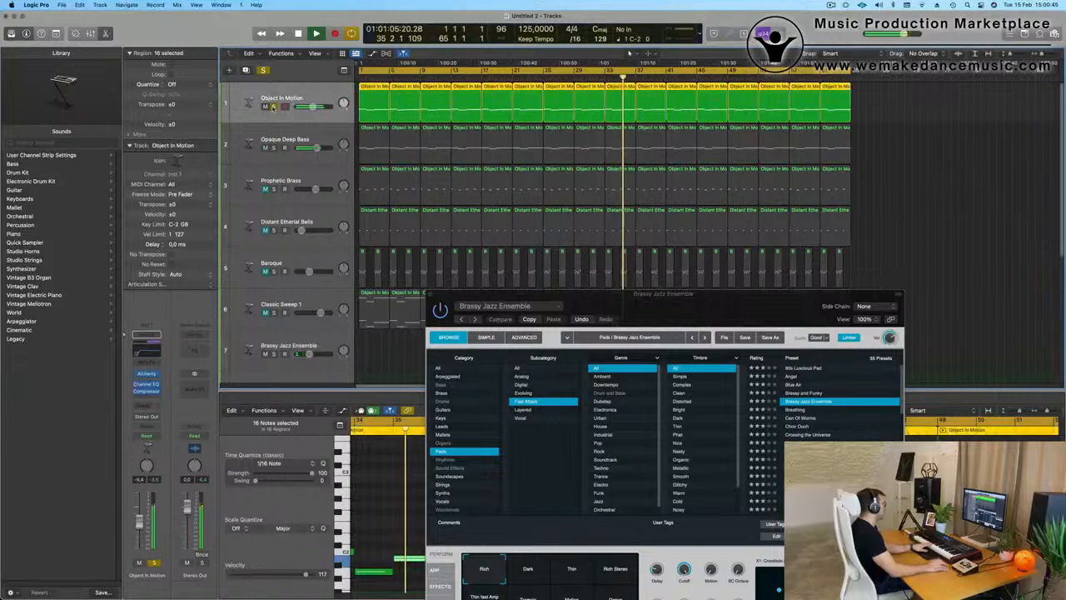
{"action": "left_click", "coordinate": [274, 106]}
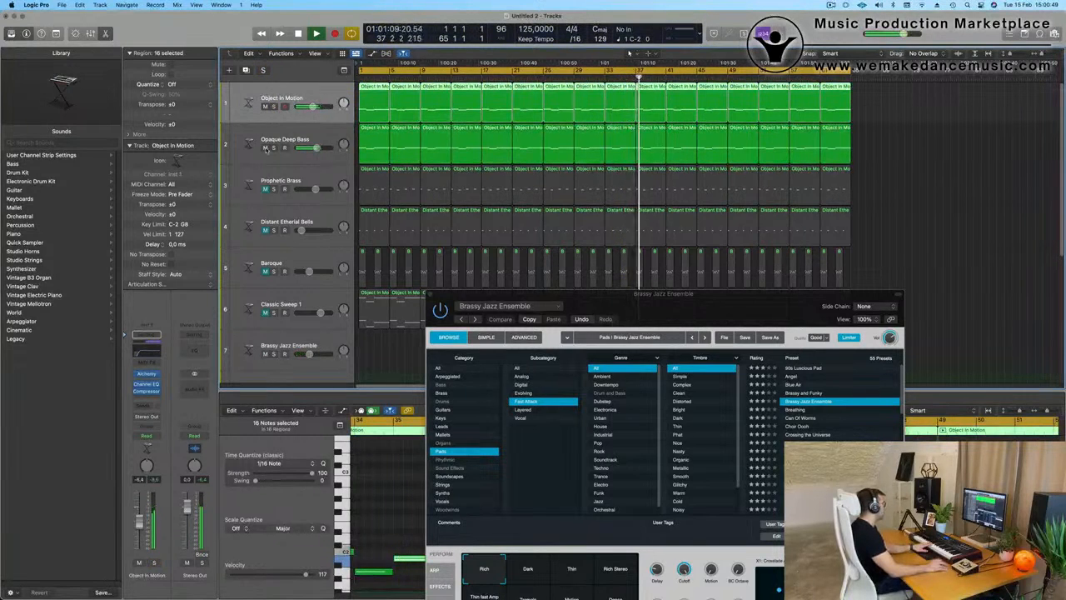
Step: Mute the Opaque Deep Bass and Object In Motion tracks and open the Performance Meter to check the processing load
{"action": "left_click", "coordinate": [266, 148]}
{"action": "left_click", "coordinate": [265, 107]}
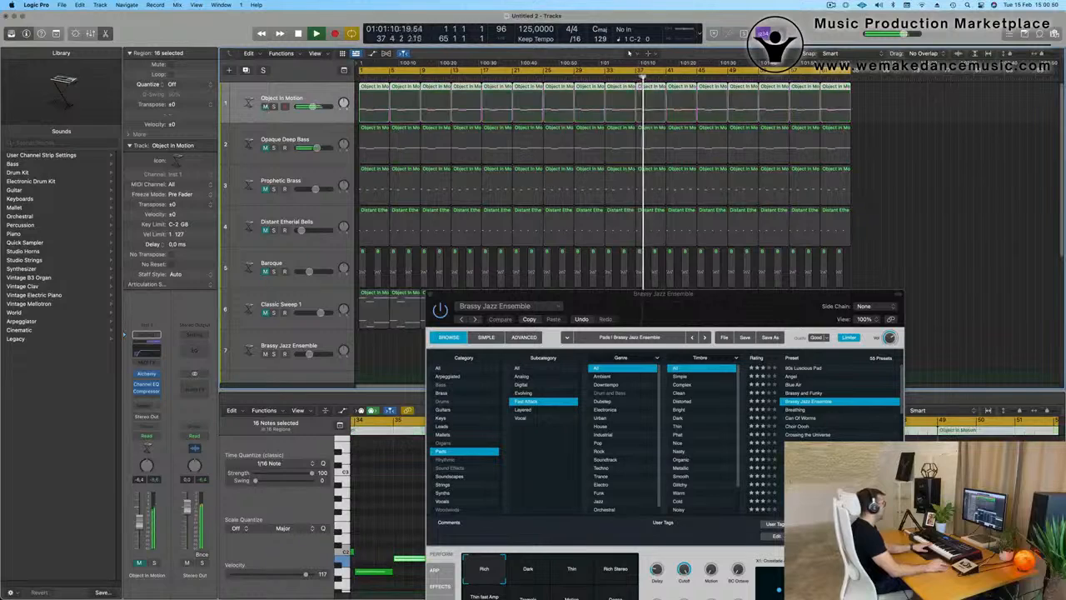
{"action": "double_click", "coordinate": [685, 31]}
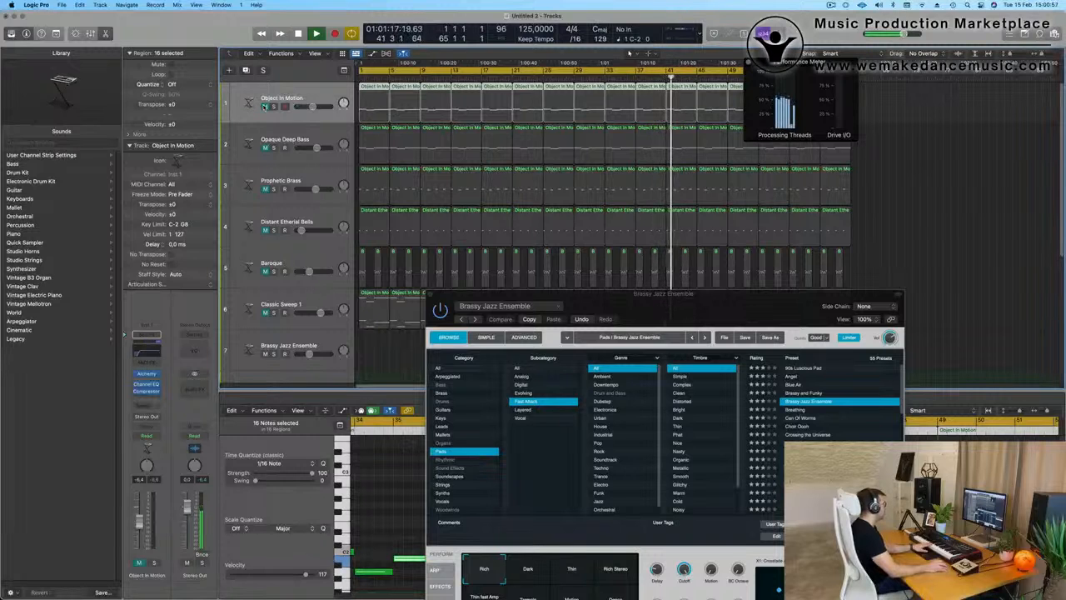
{"action": "scroll", "coordinate": [284, 164], "scroll_direction": "down", "scroll_amount": 8}
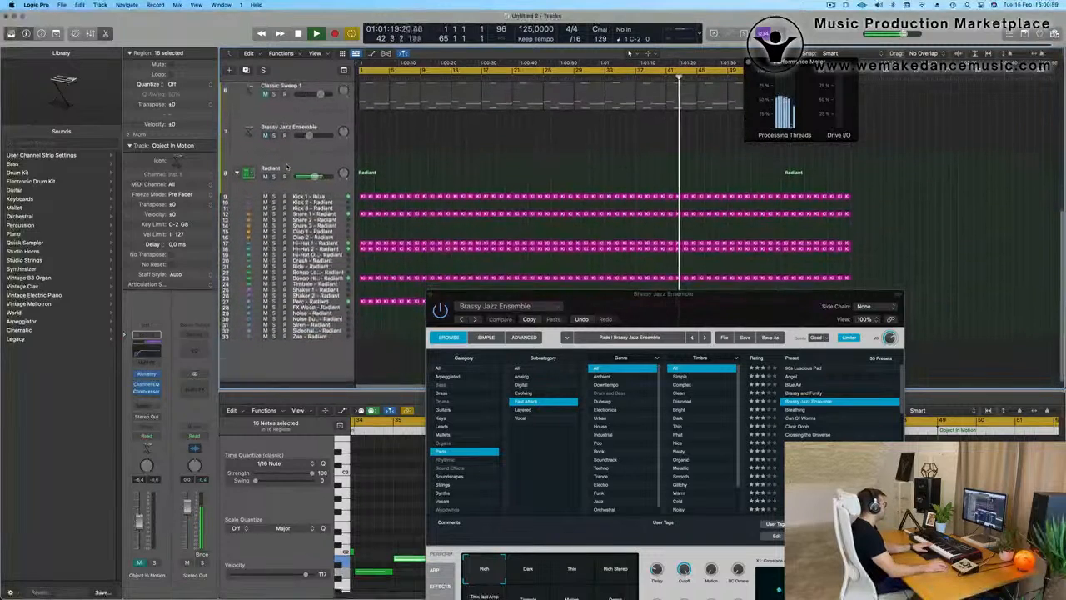
{"action": "scroll", "coordinate": [285, 164], "scroll_direction": "up", "scroll_amount": 3}
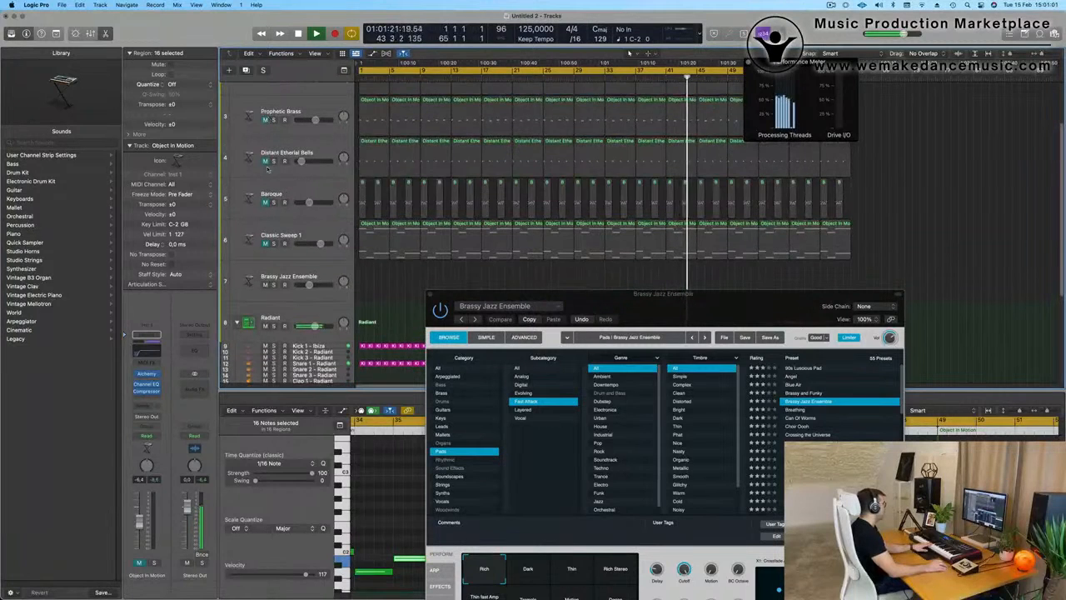
Step: Unmute the Prophetic Brass, Distant Etherial Bells, Baroque and Classic Sweep 1 tracks, and select Brassy Jazz Ensemble to play over restarted playback
{"action": "left_click_drag", "start_coordinate": [266, 244], "coordinate": [266, 120]}
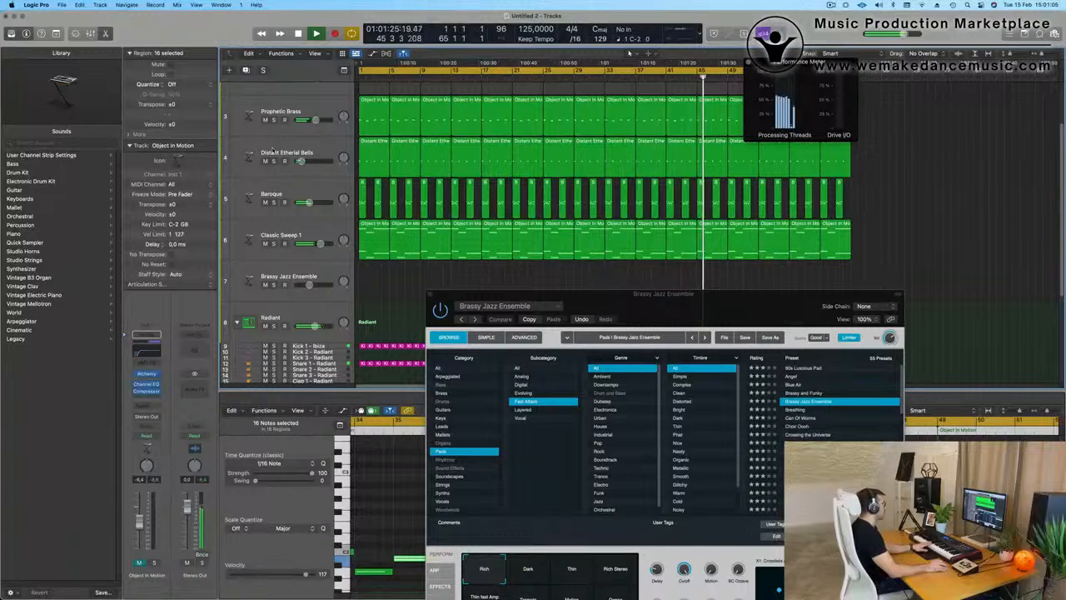
{"action": "left_click", "coordinate": [327, 273]}
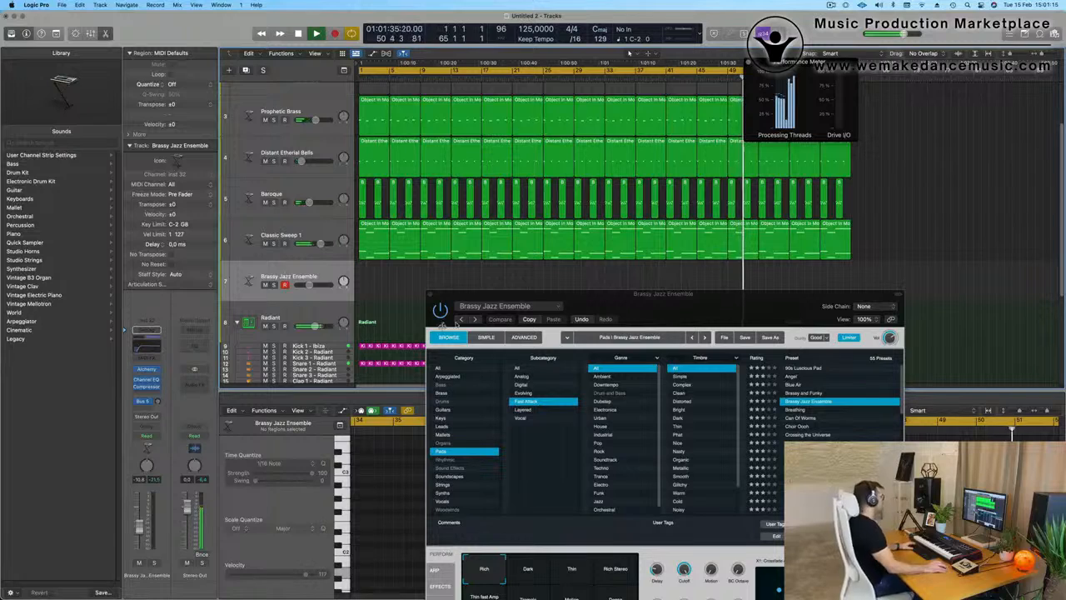
{"action": "key", "text": "space"}
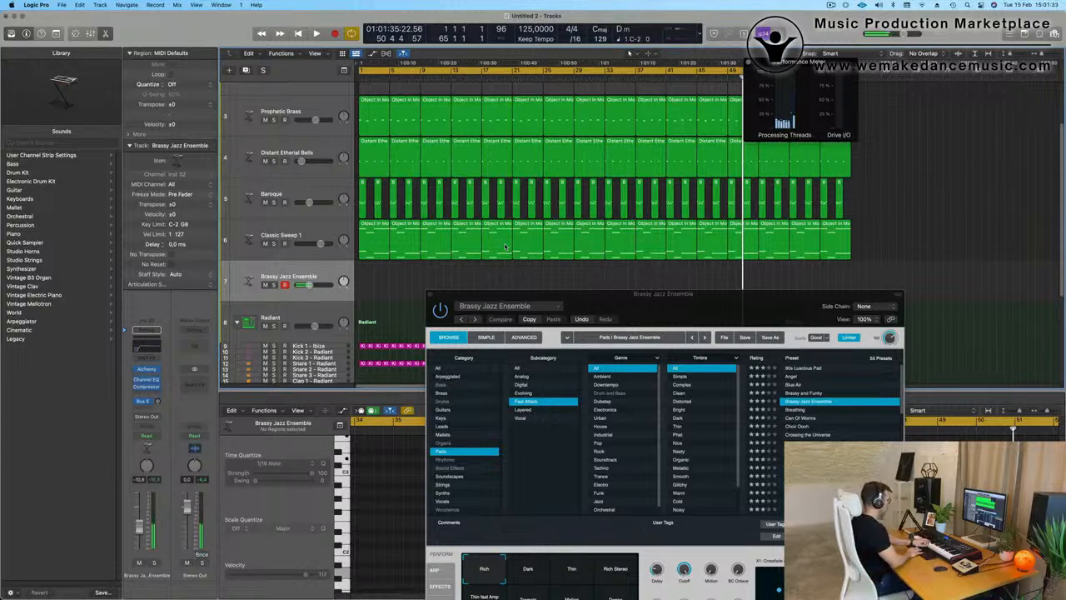
{"action": "key", "text": "space"}
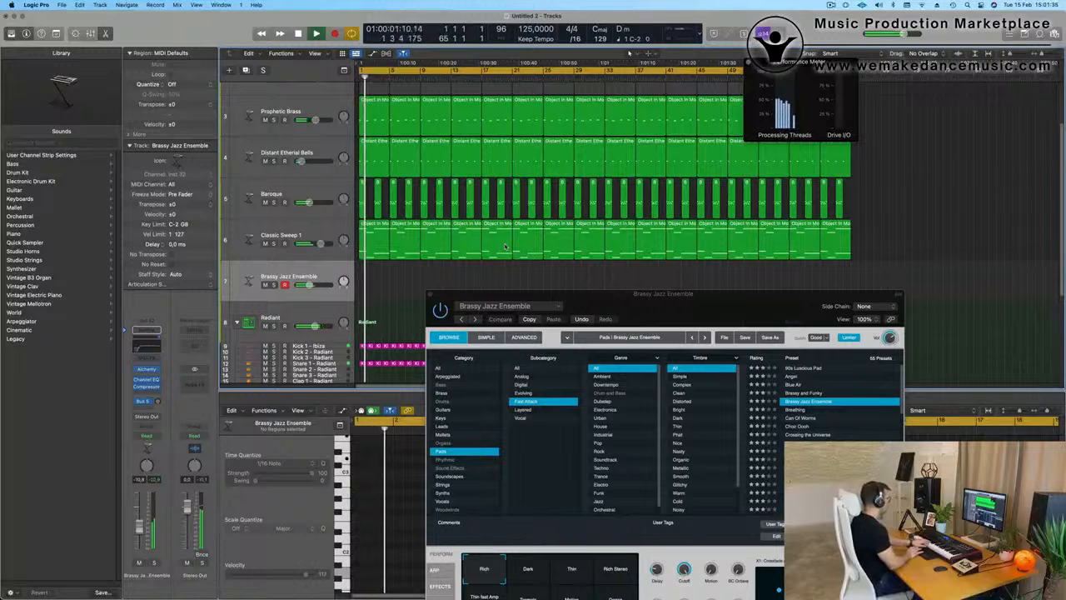
Step: Audition the Can Of Worms, Metallic Sweeps, Spacey Echo Bells and Sparkle Motion pad presets in Alchemy
{"action": "left_click_drag", "start_coordinate": [747, 300], "coordinate": [778, 233]}
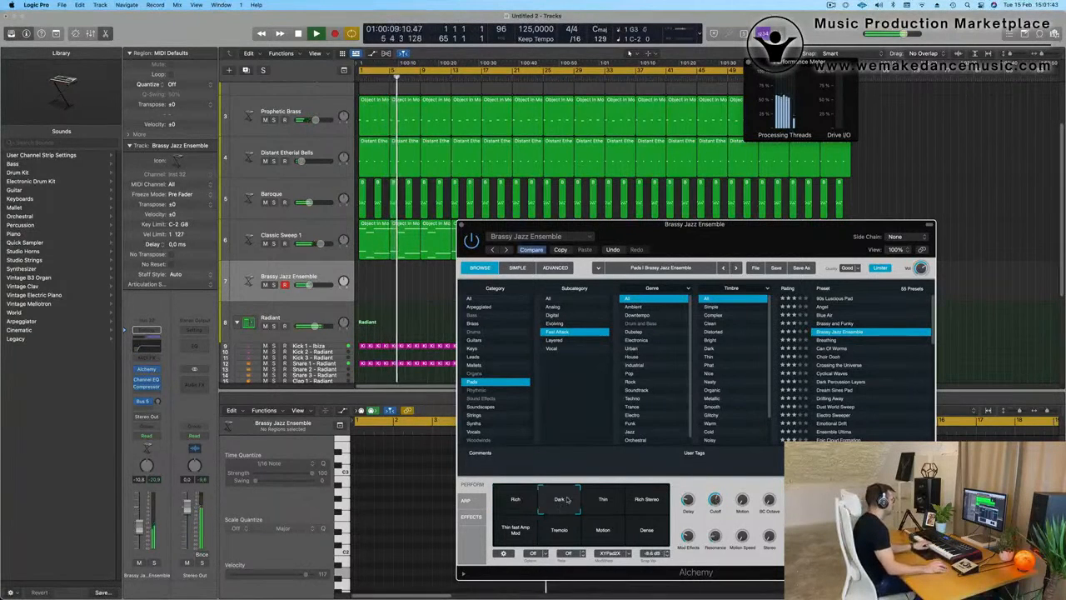
{"action": "left_click", "coordinate": [830, 349]}
{"action": "scroll", "coordinate": [841, 356], "scroll_direction": "down", "scroll_amount": 6}
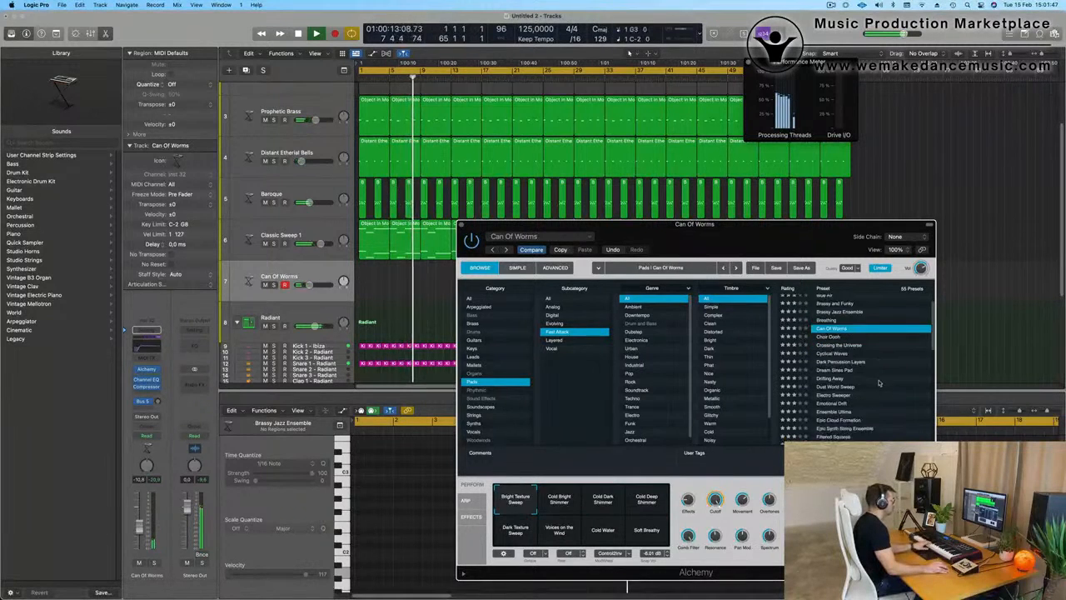
{"action": "left_click", "coordinate": [833, 316]}
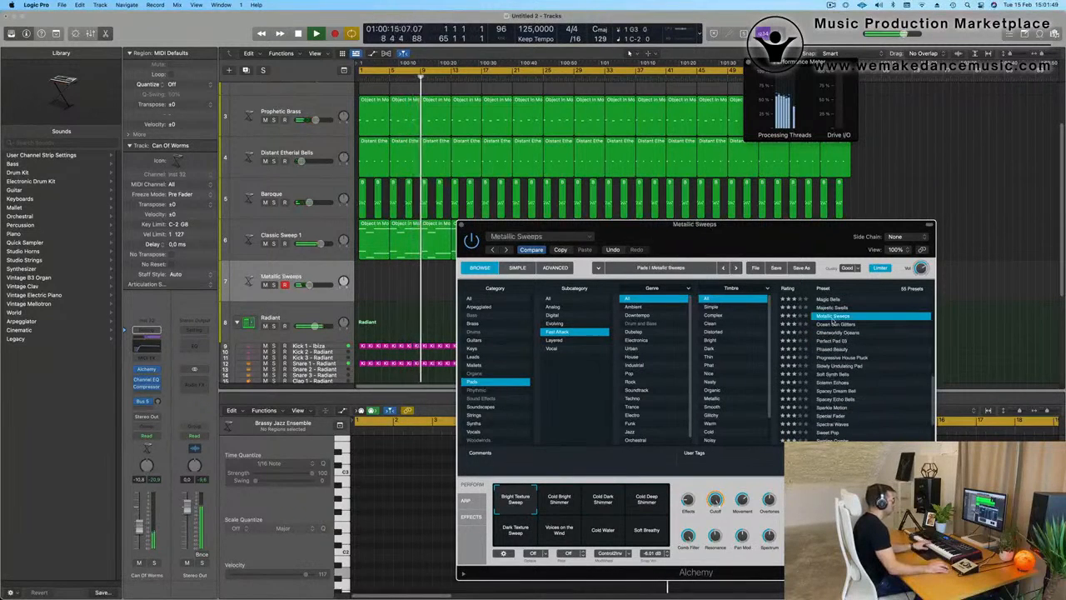
{"action": "scroll", "coordinate": [836, 332], "scroll_direction": "down", "scroll_amount": 4}
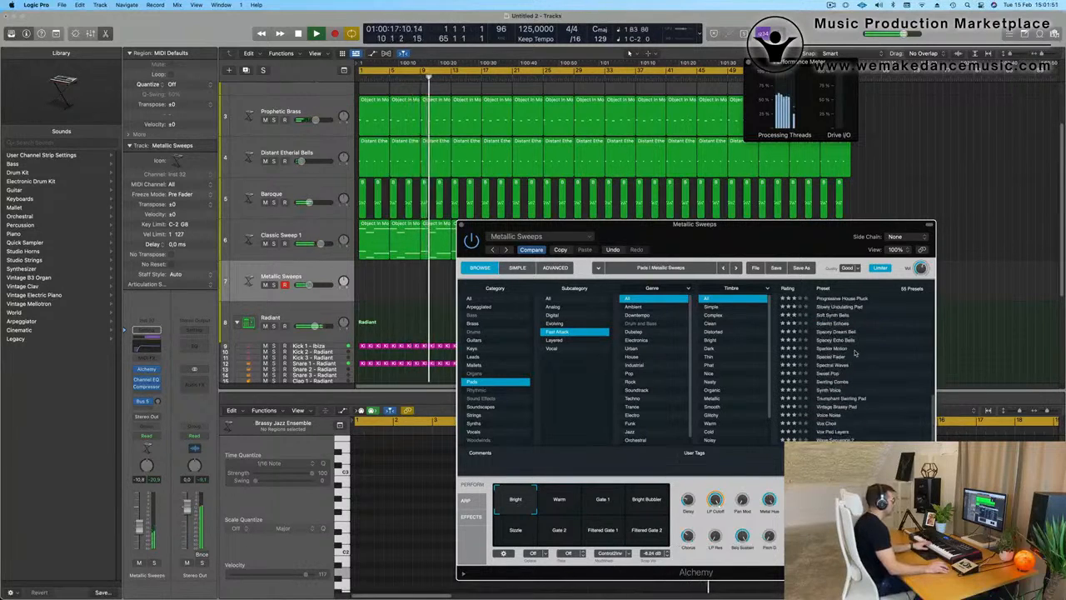
{"action": "left_click", "coordinate": [841, 340]}
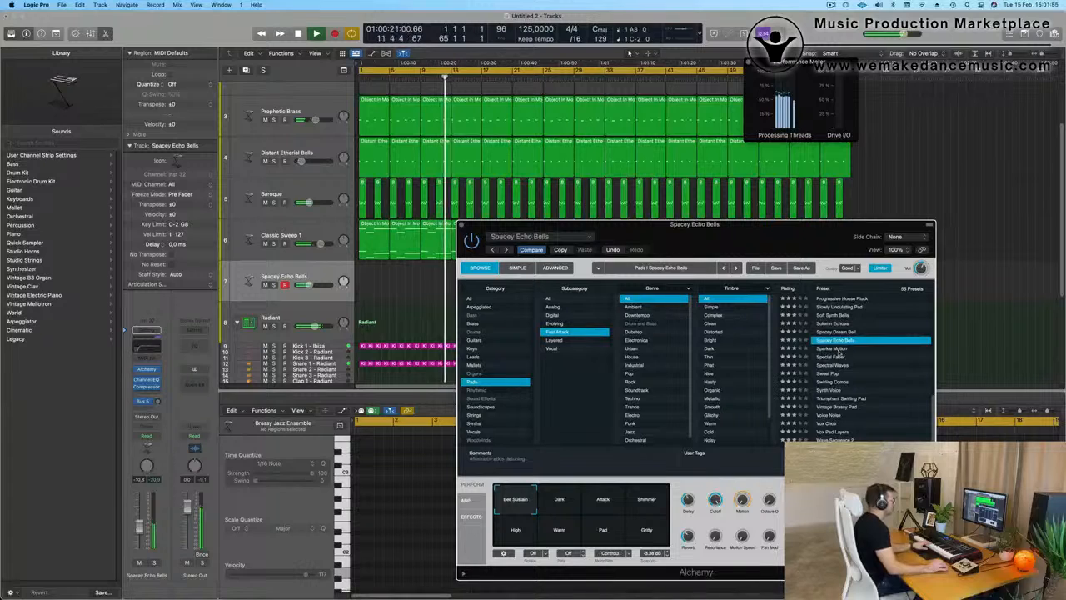
{"action": "left_click", "coordinate": [841, 348]}
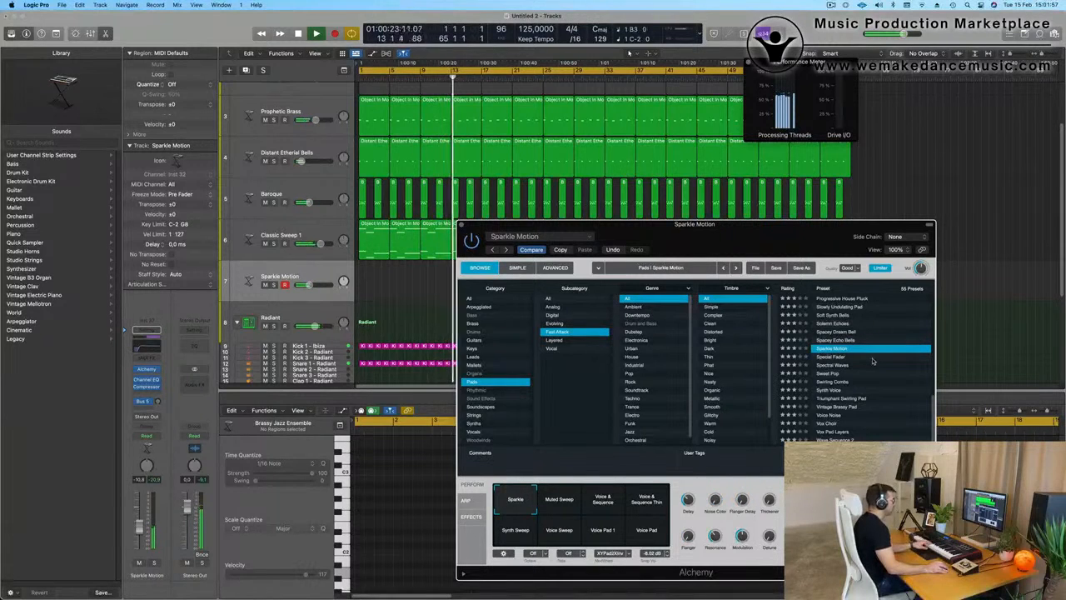
Step: Audition the Triumphant Swirling Pad, Vox Choir, Wave Sequence 2, Angel, Breathing and Crossing the Universe presets in Alchemy
{"action": "left_click", "coordinate": [841, 399]}
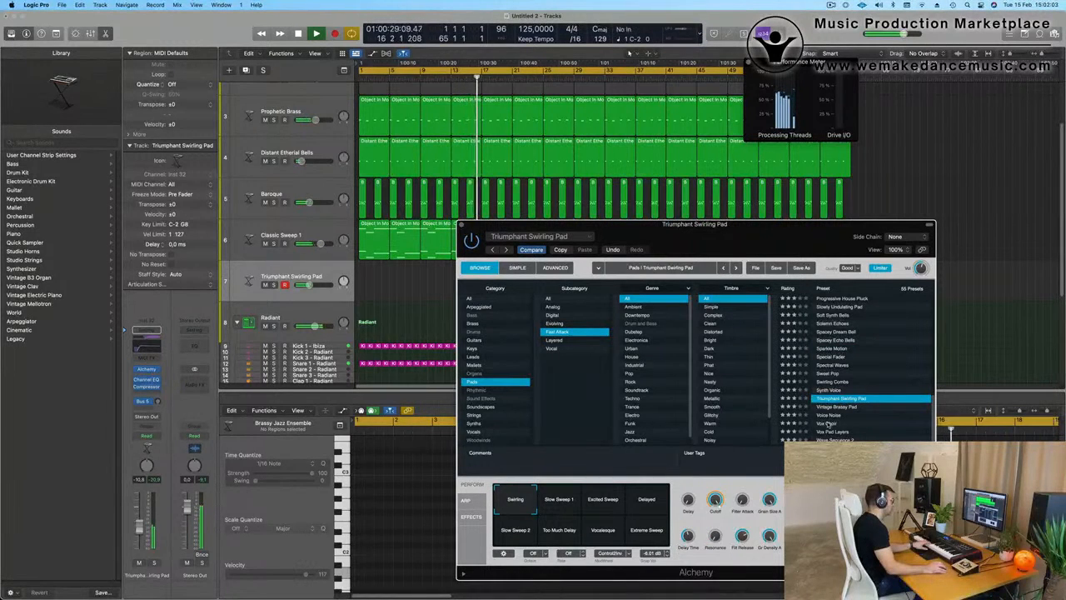
{"action": "left_click", "coordinate": [838, 424]}
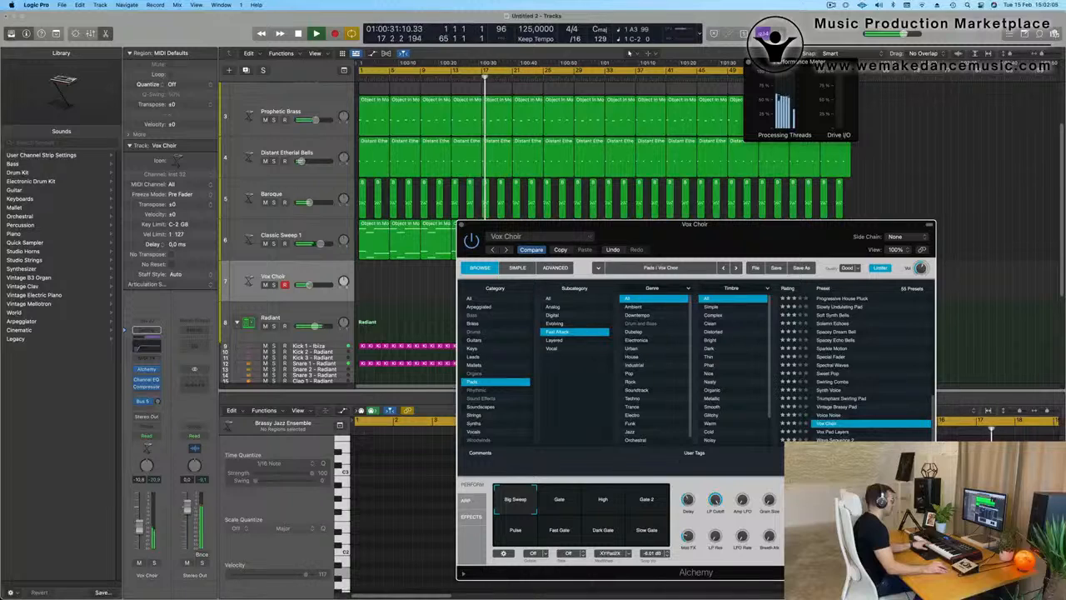
{"action": "left_click", "coordinate": [858, 439]}
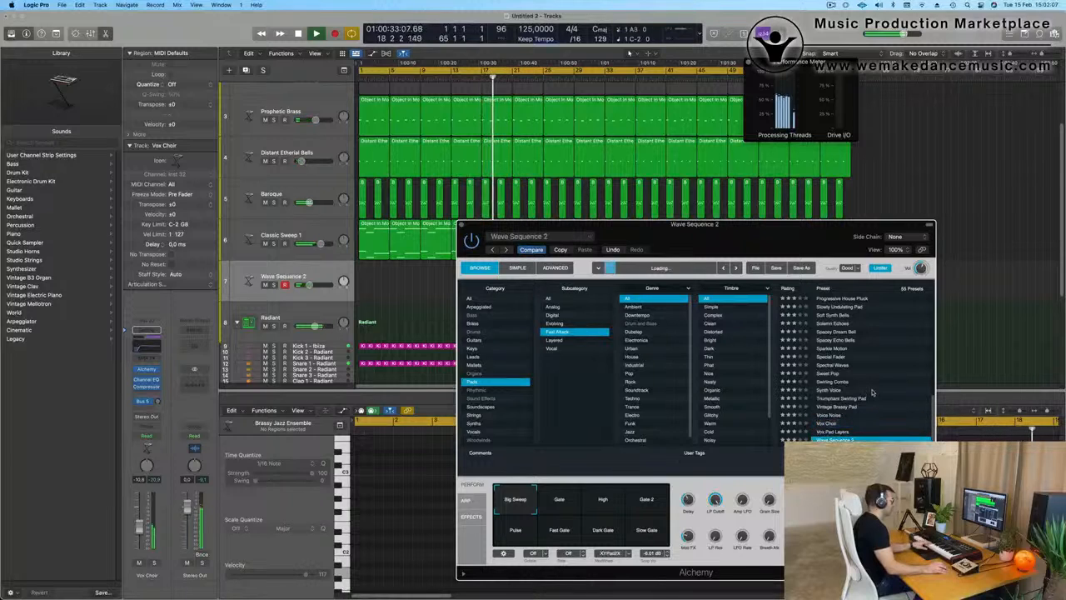
{"action": "scroll", "coordinate": [872, 393], "scroll_direction": "up", "scroll_amount": 10}
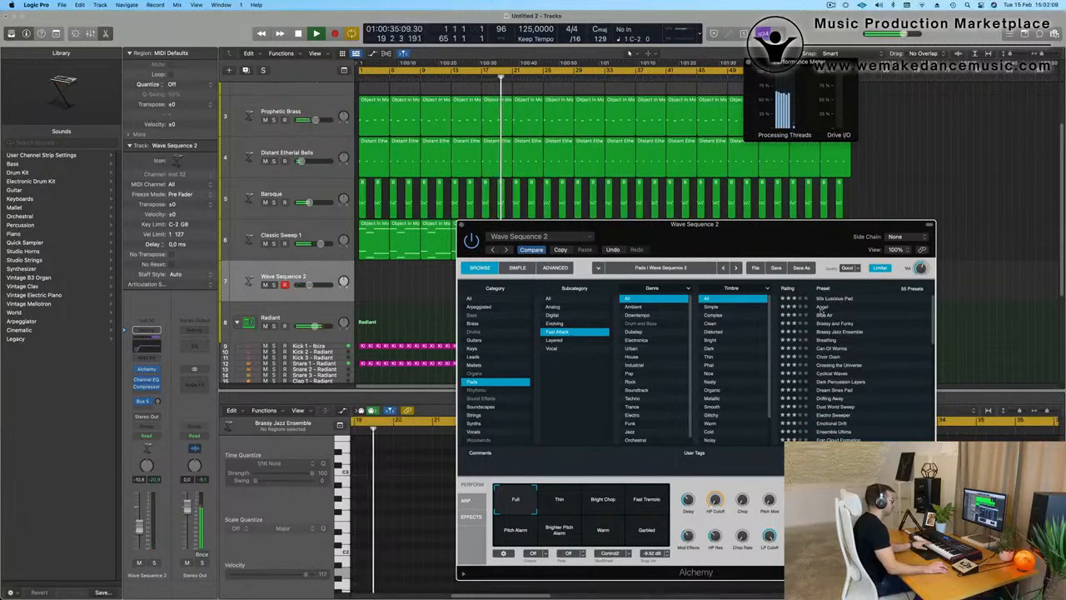
{"action": "left_click", "coordinate": [823, 308]}
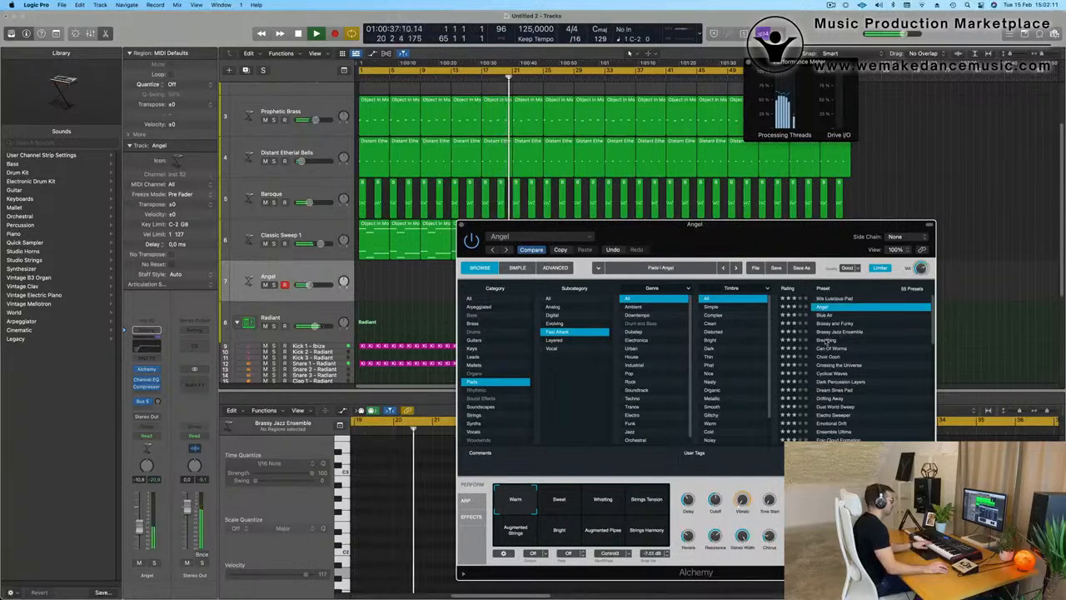
{"action": "left_click", "coordinate": [868, 340]}
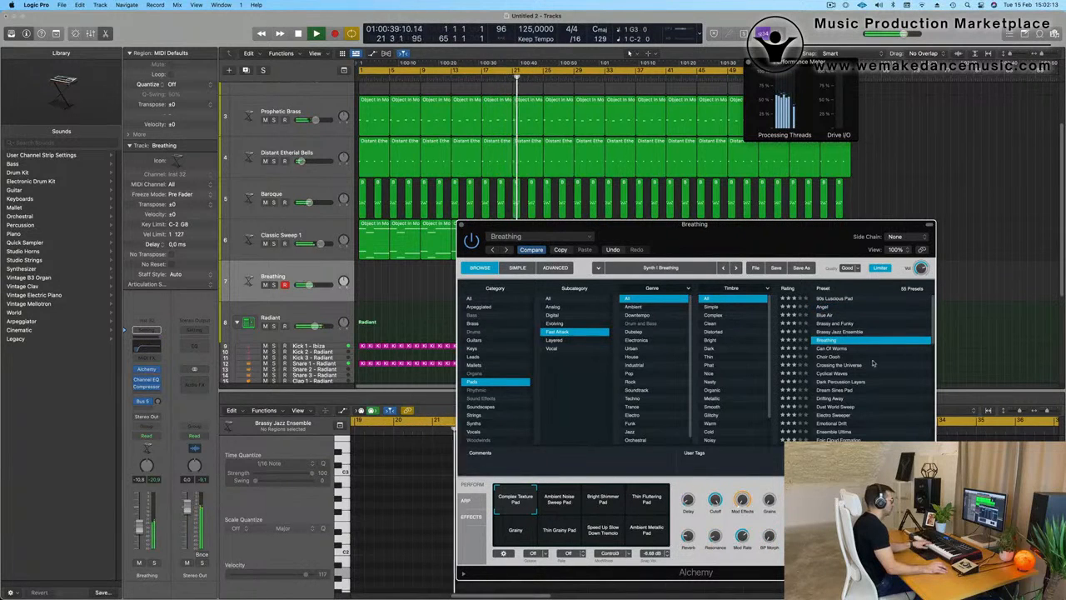
{"action": "left_click", "coordinate": [846, 365]}
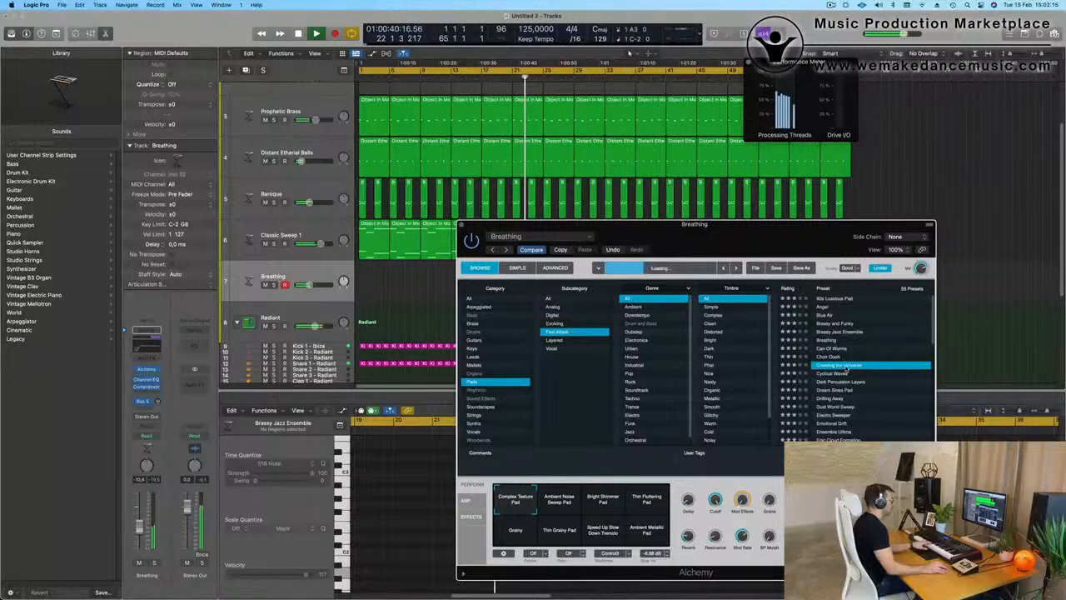
Step: Load the Epic Cloud Formation preset in Alchemy on track 7
{"action": "scroll", "coordinate": [891, 360], "scroll_direction": "down", "scroll_amount": 1}
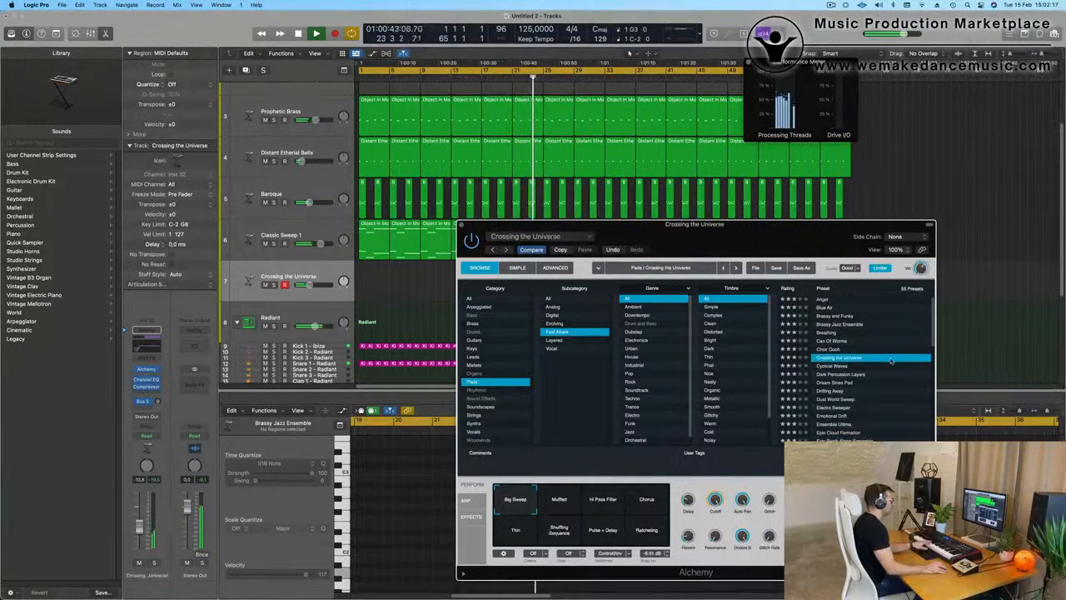
{"action": "scroll", "coordinate": [891, 359], "scroll_direction": "down", "scroll_amount": 4}
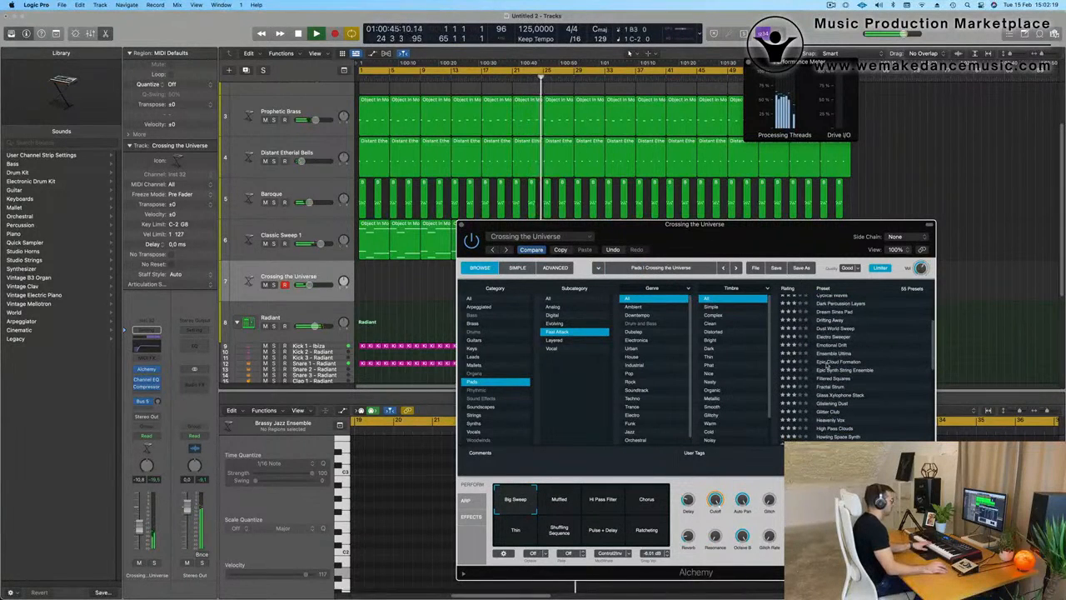
{"action": "left_click", "coordinate": [828, 363]}
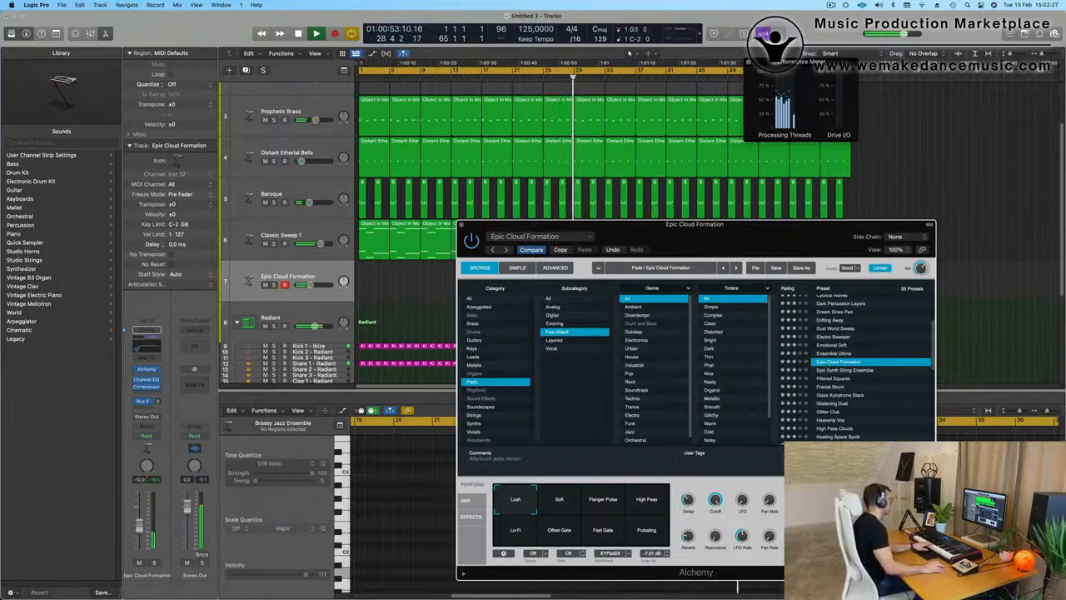
Step: Unmute the Object In Motion and Opaque Deep Bass tracks
{"action": "scroll", "coordinate": [323, 122], "scroll_direction": "up", "scroll_amount": 3}
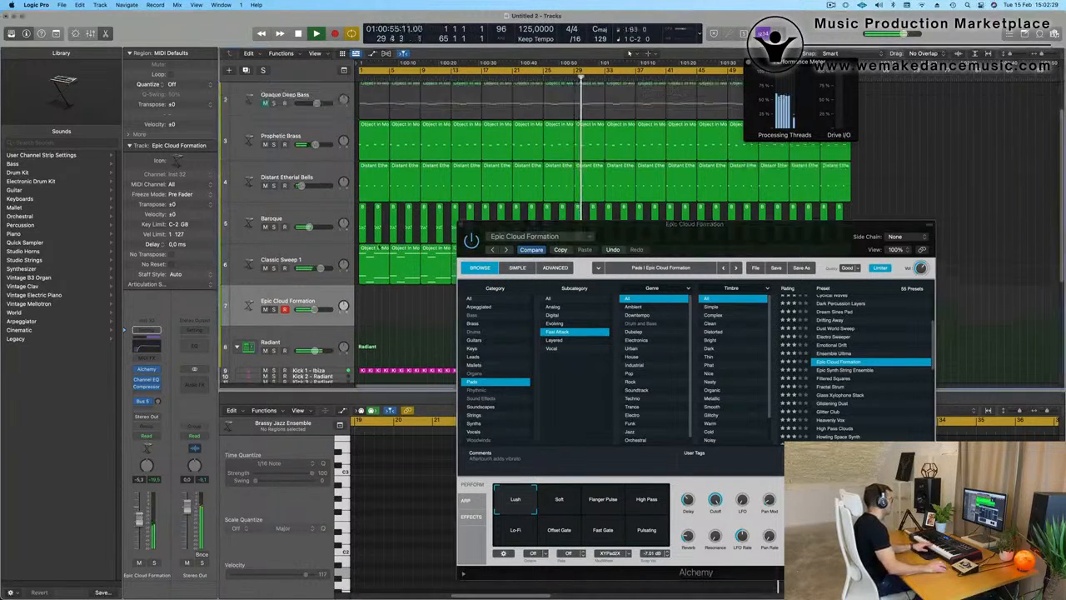
{"action": "left_click", "coordinate": [265, 106]}
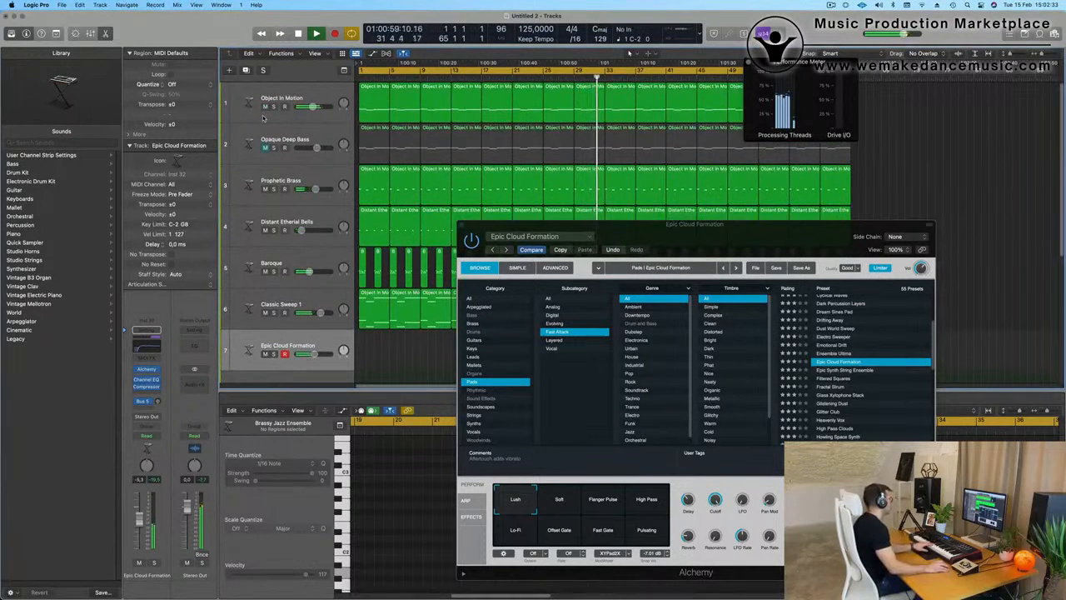
{"action": "left_click", "coordinate": [265, 147]}
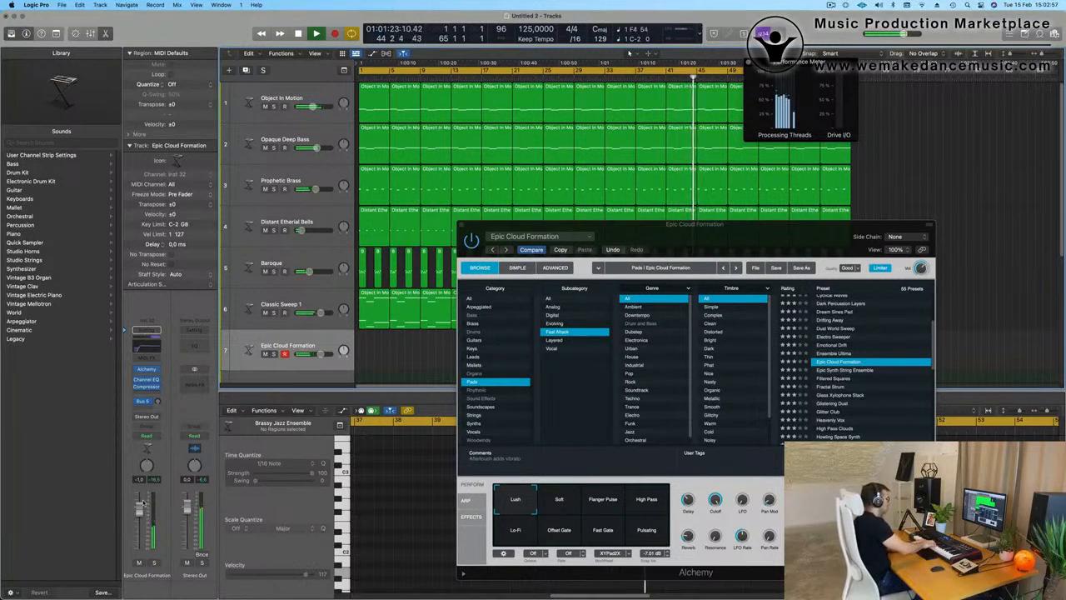
Step: Finish recording the live part on the Epic Cloud Formation track and stop the transport
{"action": "key", "text": "t"}
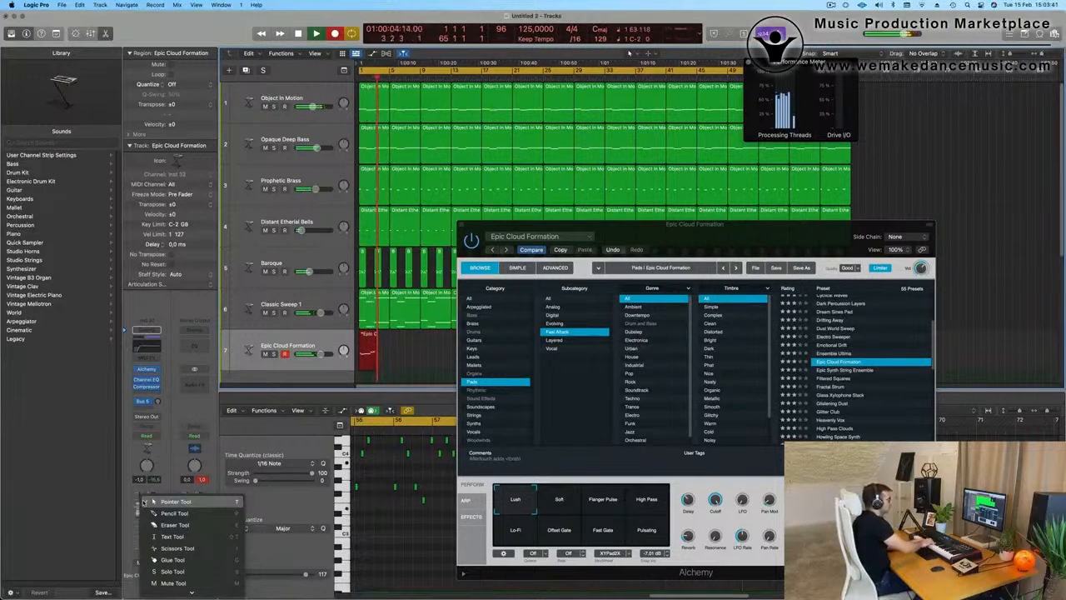
{"action": "key", "text": "Escape"}
{"action": "key", "text": "space"}
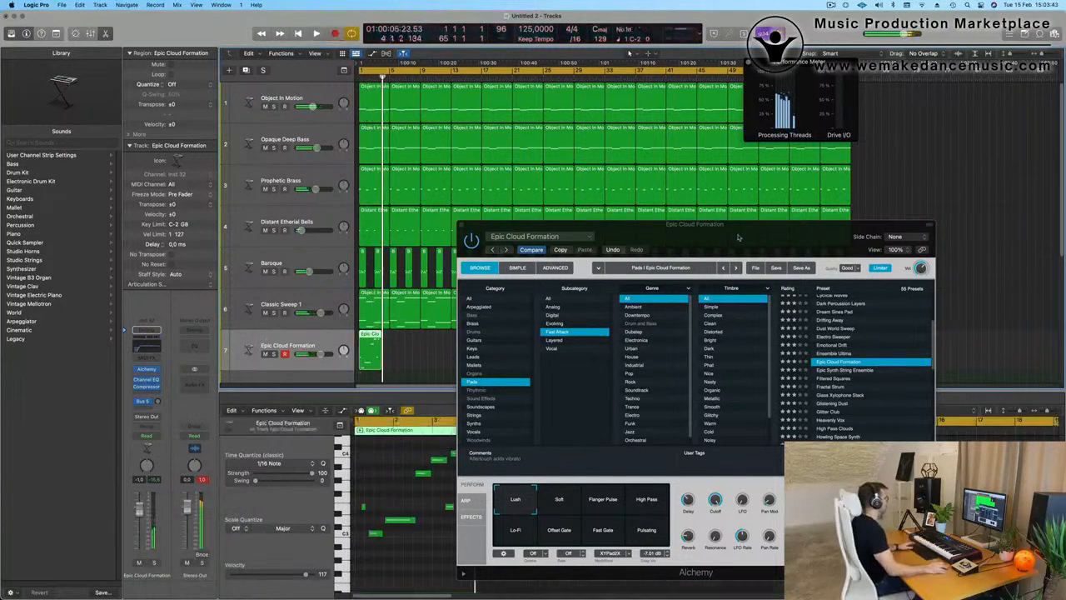
Step: Move the Alchemy and Performance Meter windows aside, then review the longer recorded Epic Cloud Formation region from about bar 55
{"action": "left_click_drag", "start_coordinate": [741, 236], "coordinate": [664, 439]}
{"action": "key", "text": "space"}
{"action": "left_click_drag", "start_coordinate": [799, 62], "coordinate": [524, 74]}
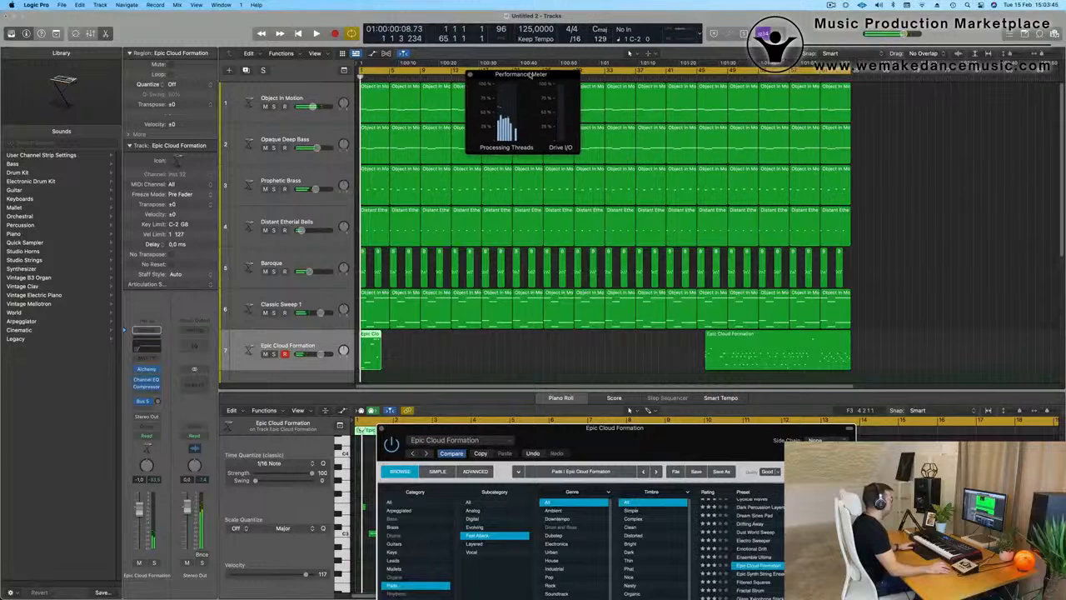
{"action": "left_click", "coordinate": [819, 78]}
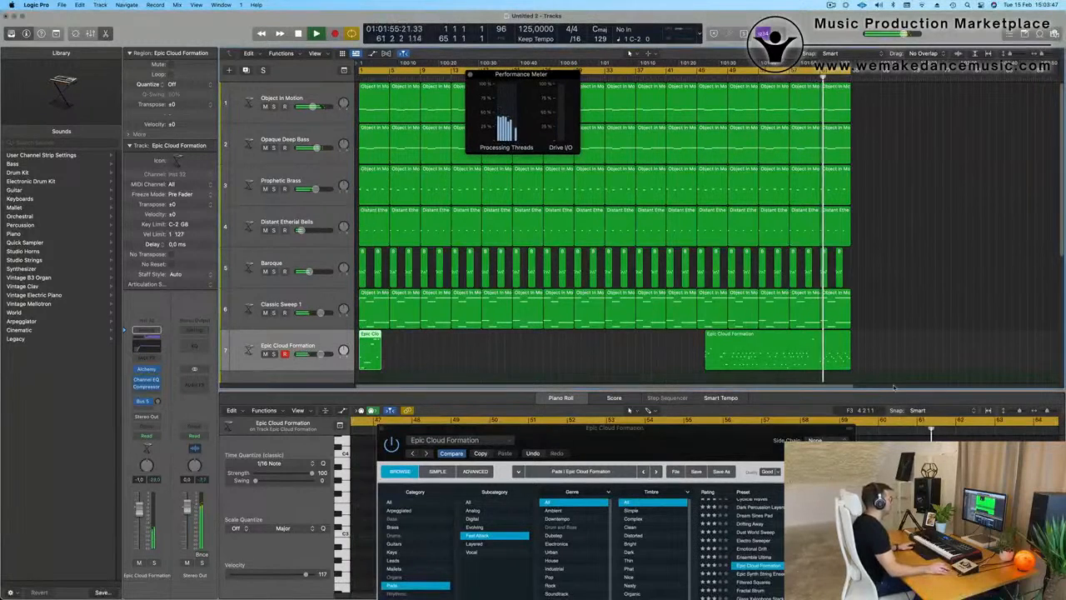
{"action": "left_click", "coordinate": [774, 79]}
{"action": "left_click", "coordinate": [806, 356]}
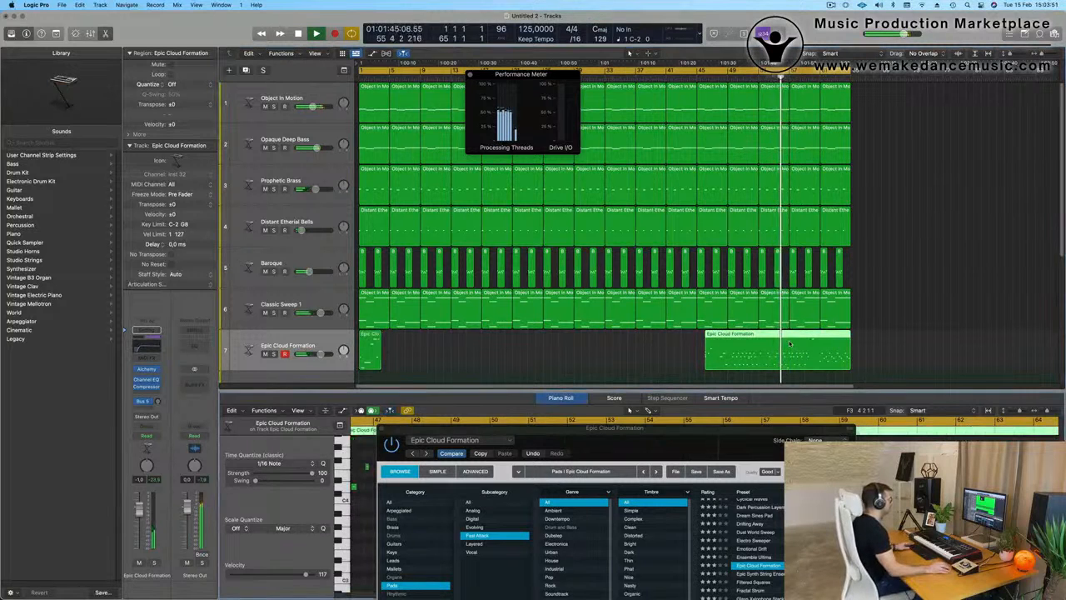
{"action": "left_click_drag", "start_coordinate": [742, 434], "coordinate": [513, 527]}
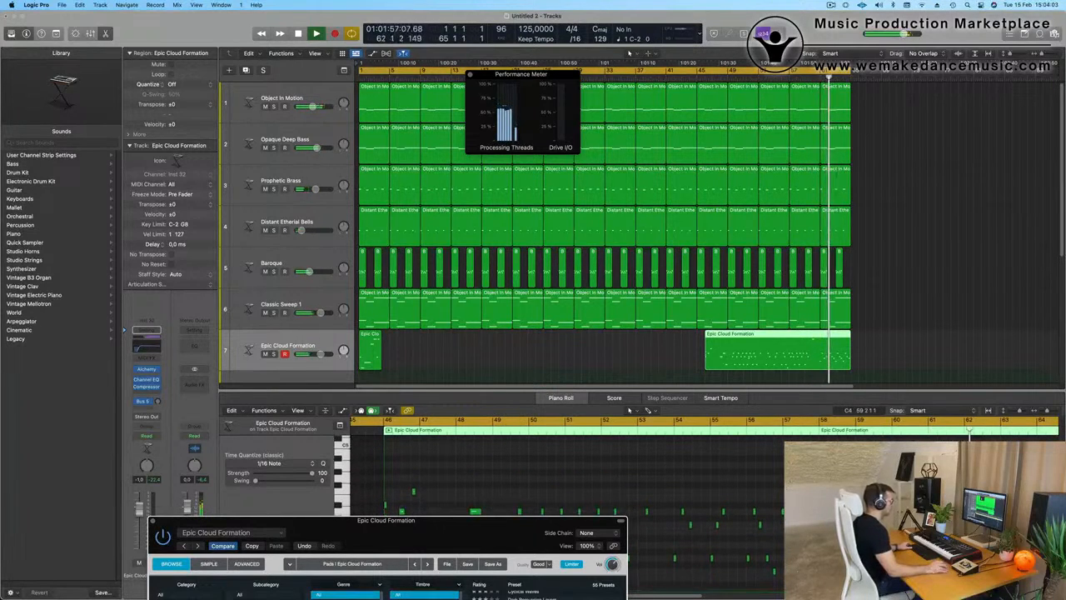
Step: Stop playback and split the long Epic Cloud Formation region at bar 61, also splitting the notes that cross the split point
{"action": "key", "text": "space"}
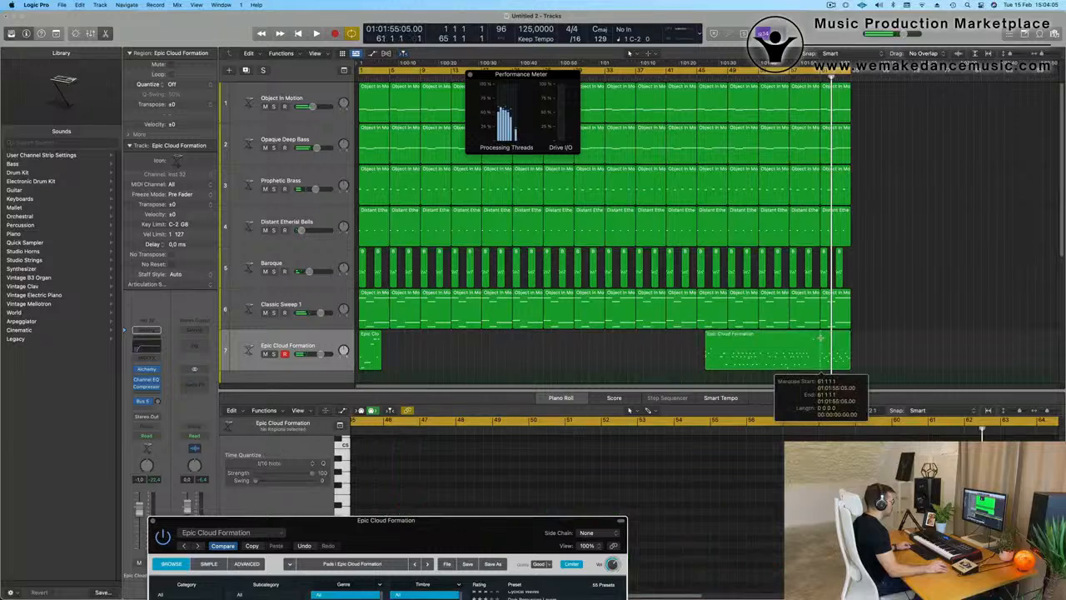
{"action": "key", "text": "super+t"}
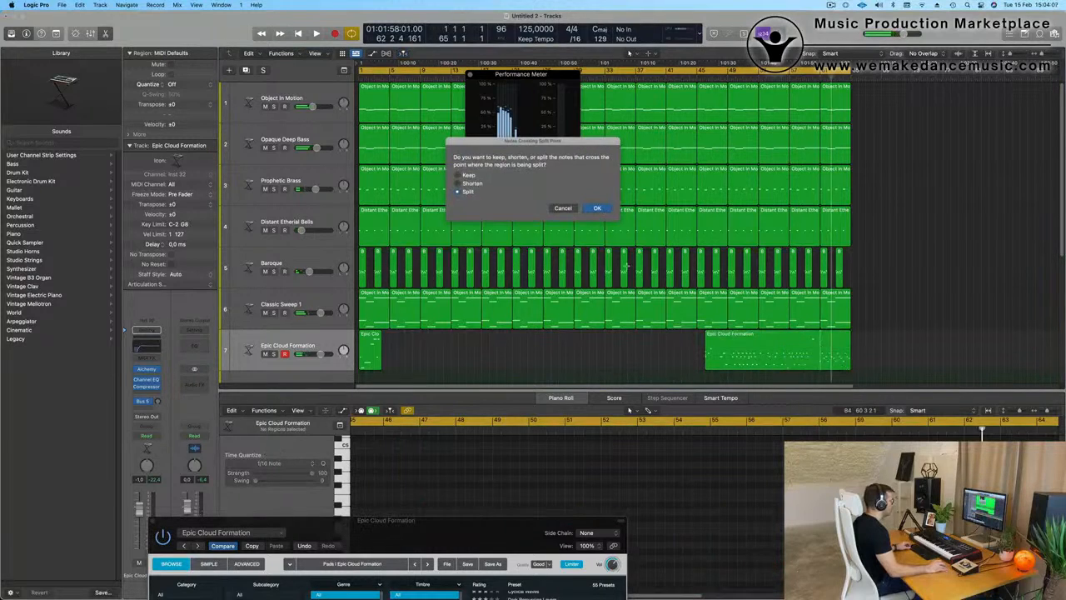
{"action": "key", "text": "Return"}
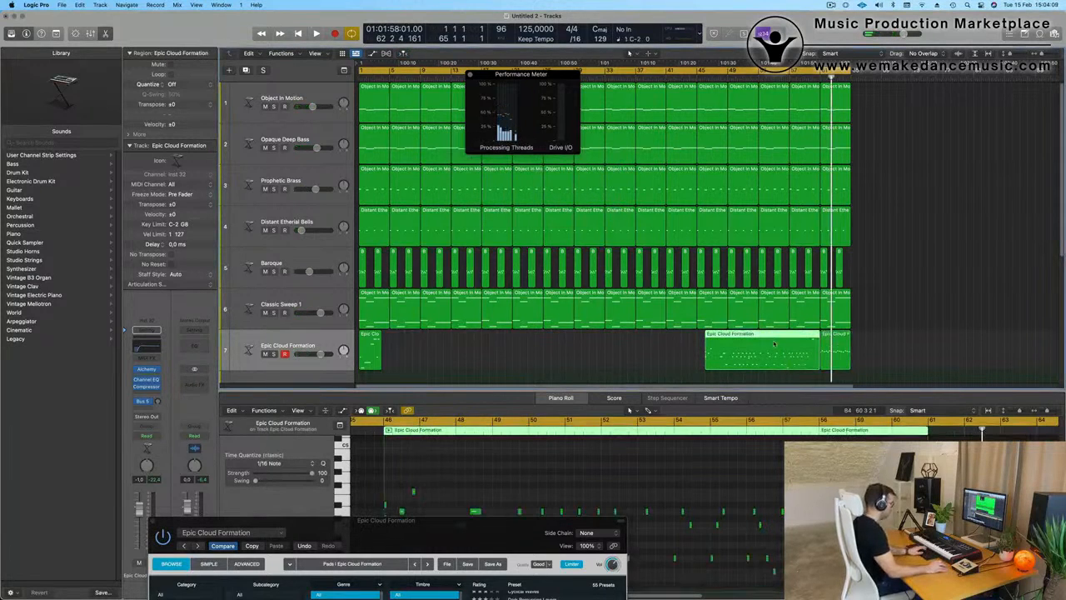
Step: Delete the two earlier Epic Cloud Formation regions and move the remaining four-bar region to bar 1
{"action": "key", "text": "Delete"}
{"action": "left_click", "coordinate": [371, 352]}
{"action": "key", "text": "Delete"}
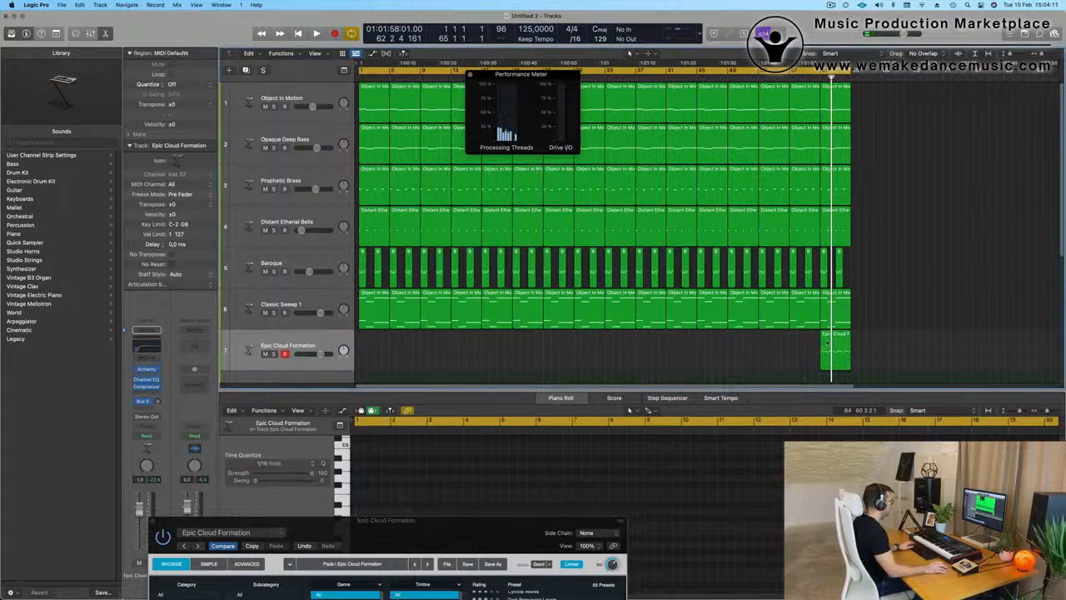
{"action": "left_click_drag", "start_coordinate": [835, 350], "coordinate": [274, 350]}
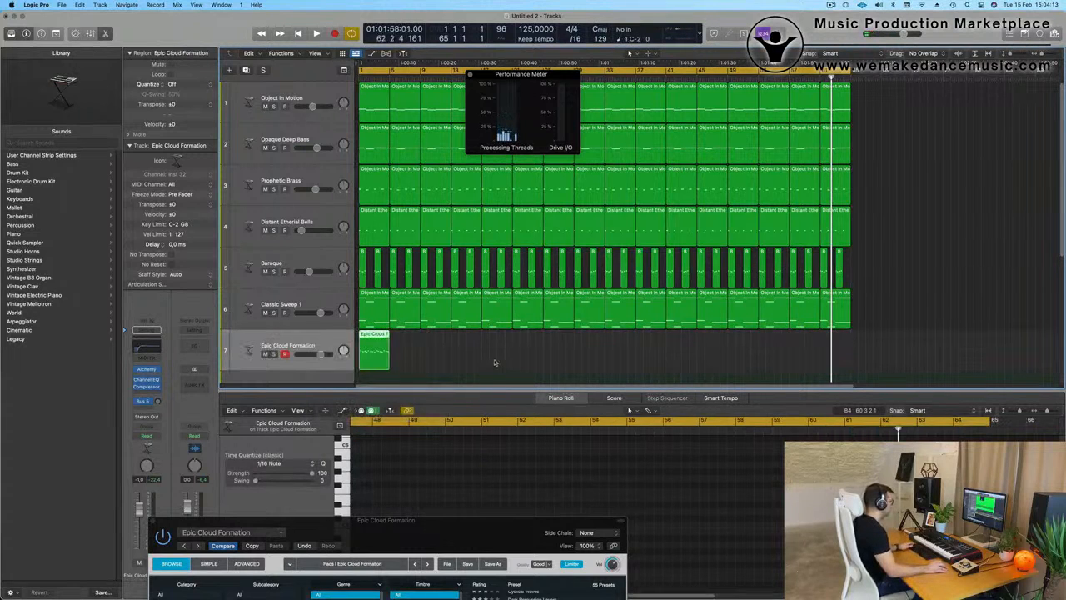
Step: Select all regions, quantize them to 1/16 notes, and play the Epic Cloud Formation part from the start
{"action": "key", "text": "space"}
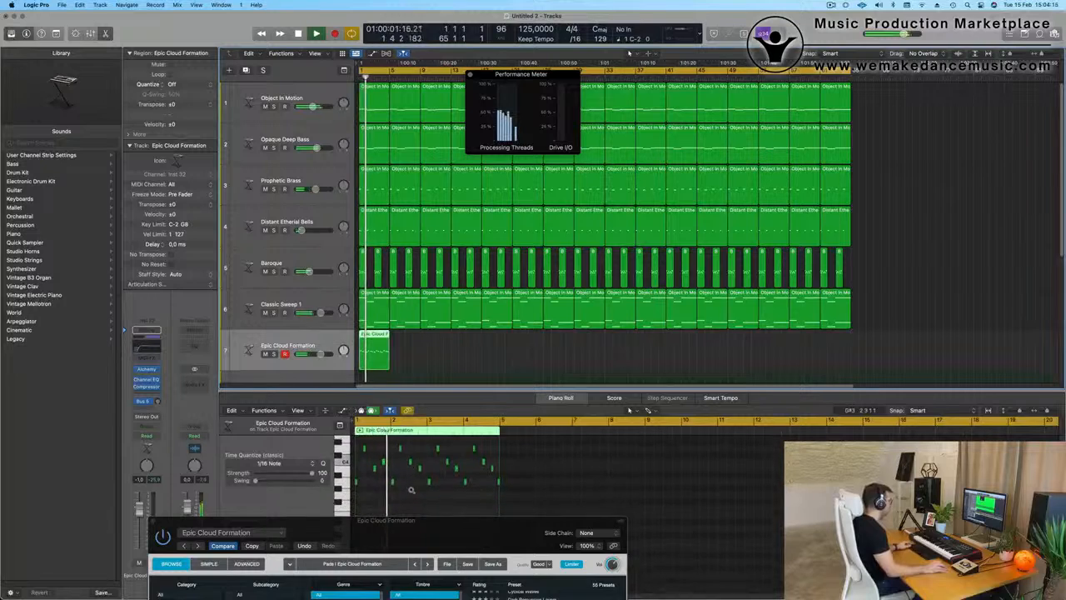
{"action": "key", "text": "space"}
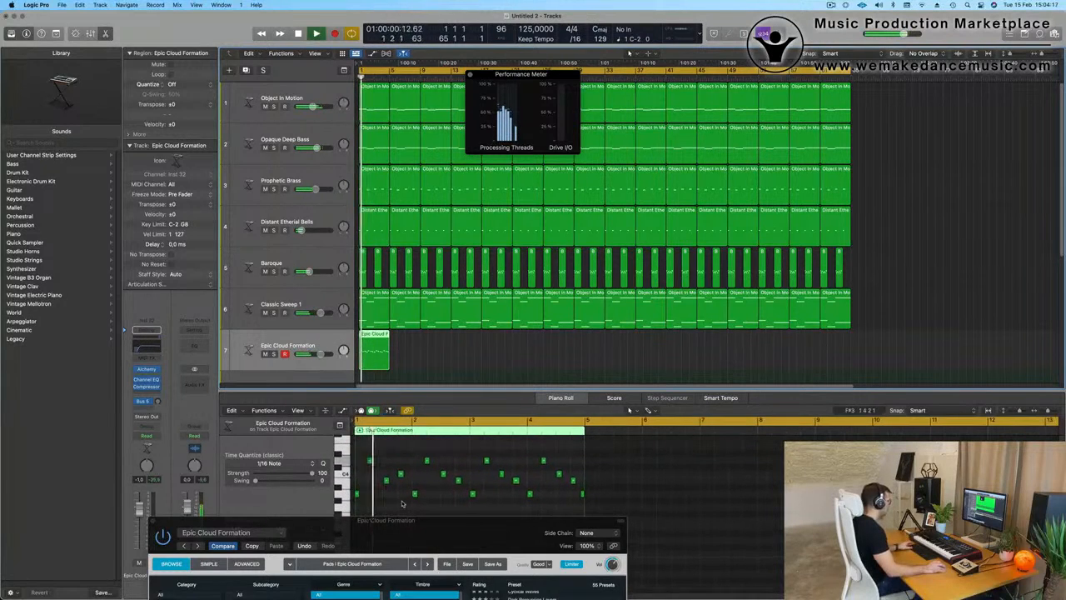
{"action": "key", "text": "super+a"}
{"action": "key", "text": "q"}
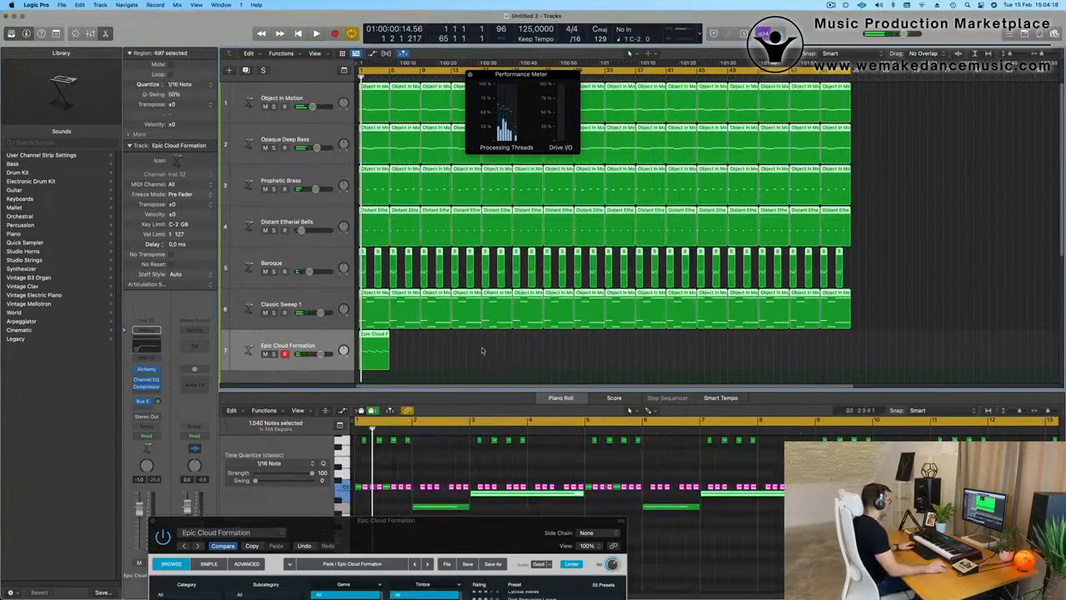
{"action": "left_click", "coordinate": [481, 351]}
{"action": "key", "text": "space"}
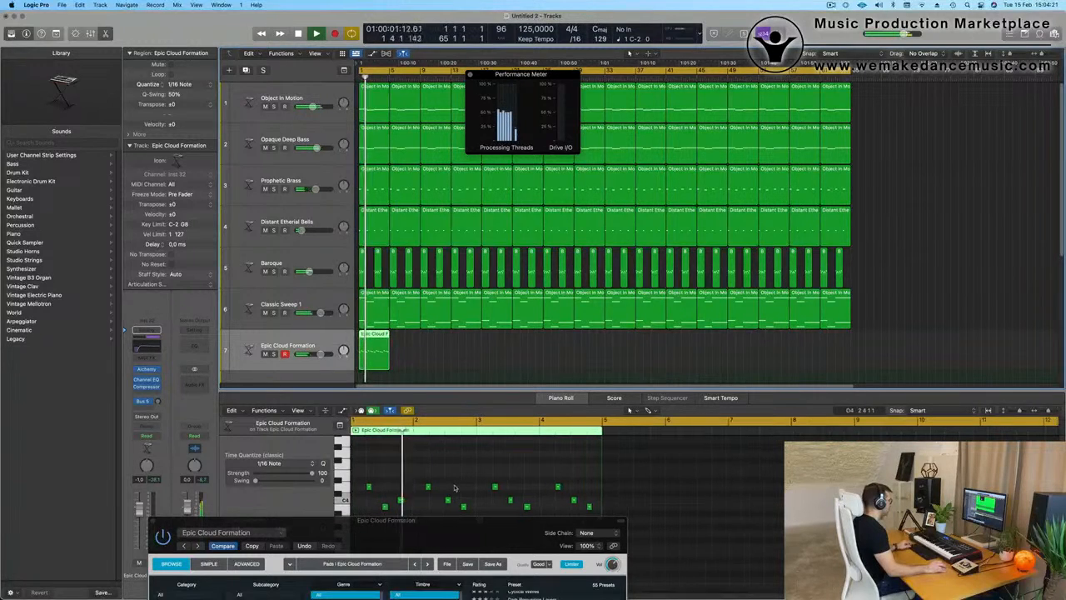
Step: Move the Alchemy window off the piano roll and listen to the start of the Epic Cloud Formation region
{"action": "key", "text": "space"}
{"action": "scroll", "coordinate": [467, 482], "scroll_direction": "down", "scroll_amount": 1}
{"action": "left_click_drag", "start_coordinate": [466, 521], "coordinate": [939, 20]}
{"action": "key", "text": "space"}
{"action": "key", "text": "super+Right"}
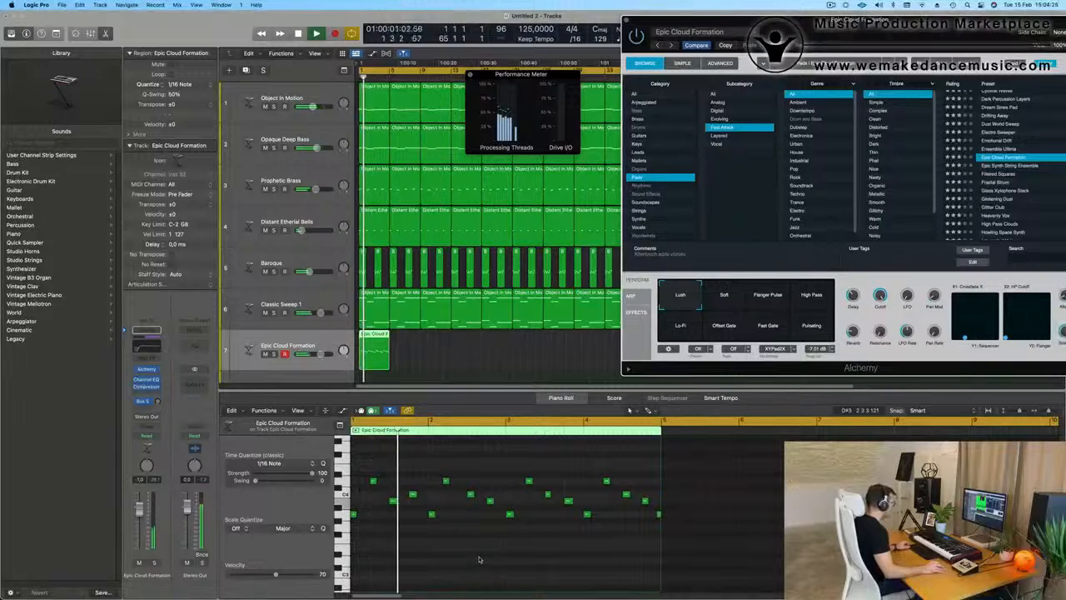
{"action": "key", "text": "space"}
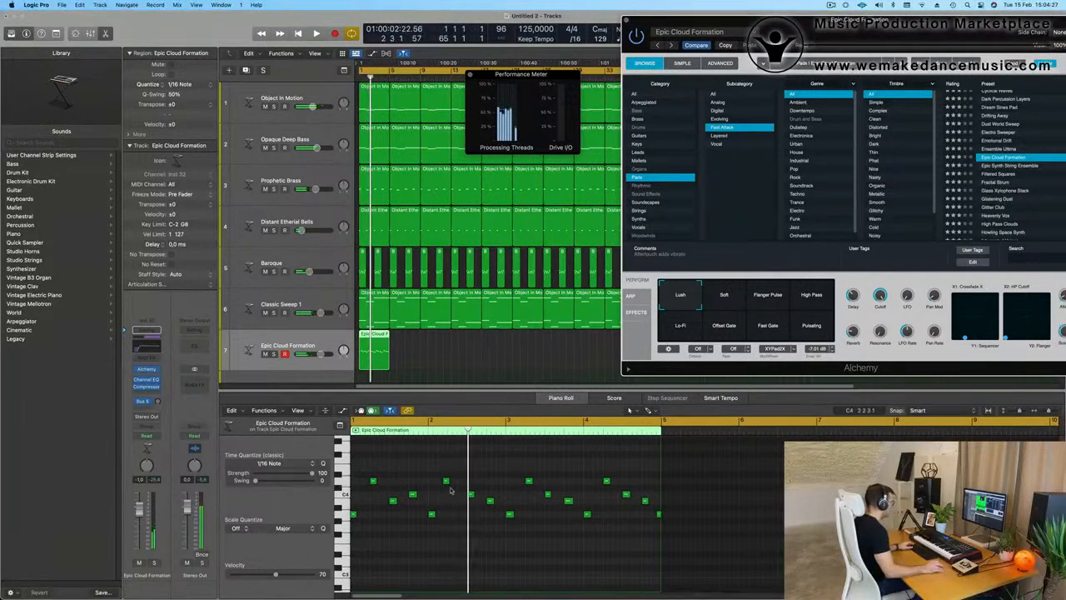
Step: Delete every note after the first four in the Epic Cloud Formation region and copy those four notes to bar 2
{"action": "left_click_drag", "start_coordinate": [434, 469], "coordinate": [698, 567]}
{"action": "key", "text": "Delete"}
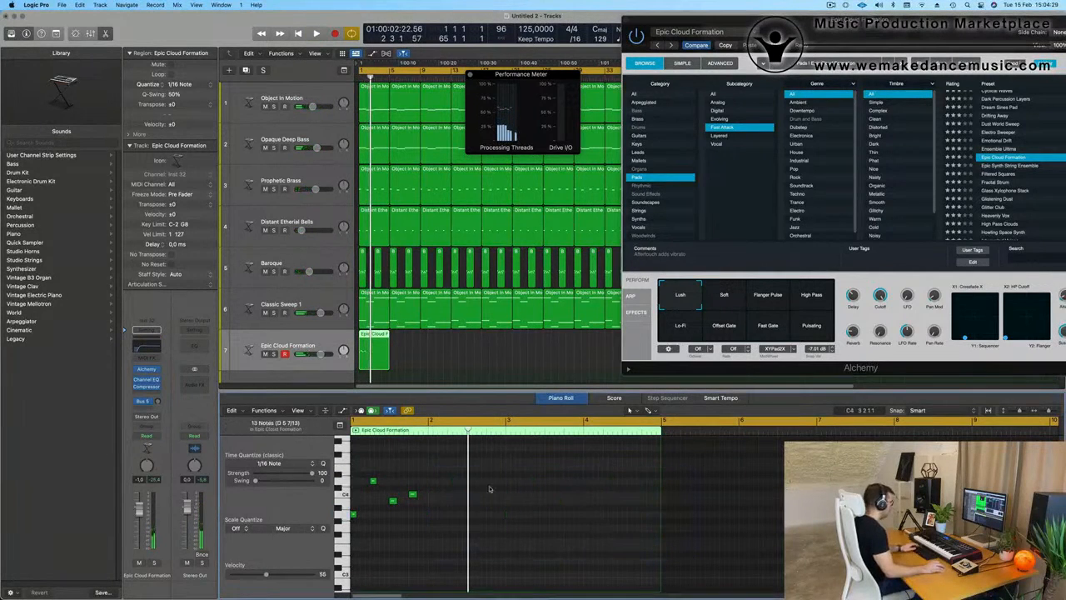
{"action": "left_click_drag", "start_coordinate": [498, 462], "coordinate": [438, 516]}
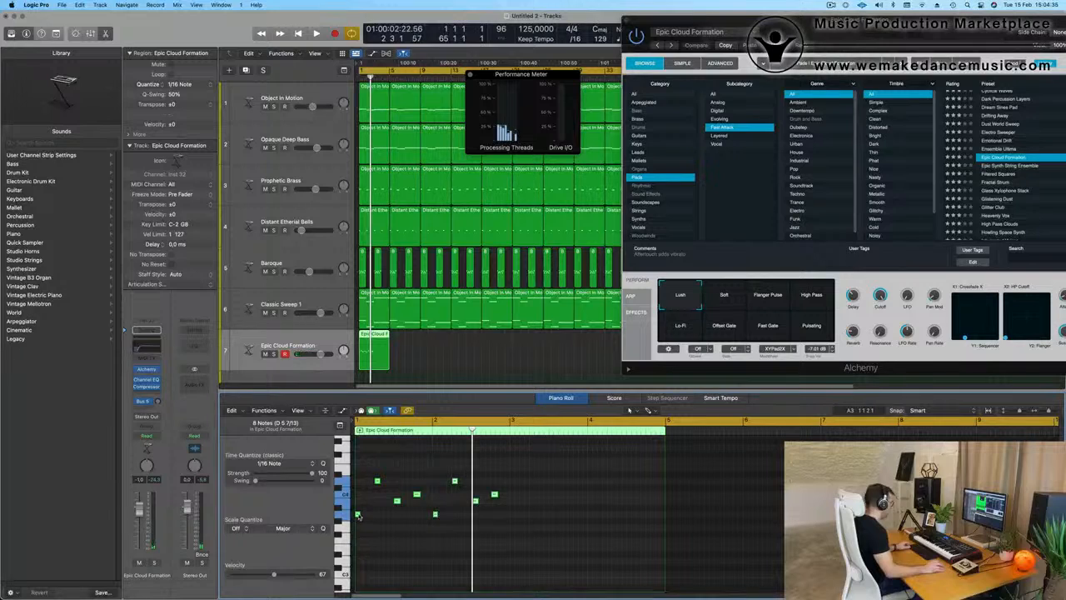
Step: Copy the eight-note pattern from bars 1 and 2 to bar 3 and play back the four-bar part
{"action": "left_click_drag", "start_coordinate": [369, 516], "coordinate": [512, 516]}
{"action": "key", "text": "space"}
{"action": "key", "text": "space"}
{"action": "key", "text": "space"}
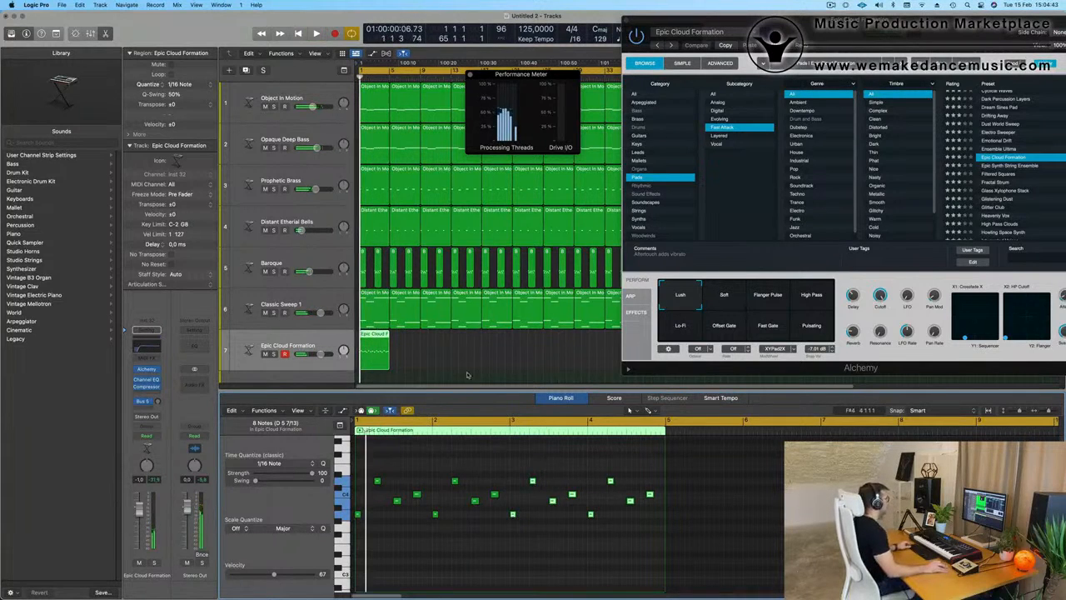
Step: Move the Alchemy window aside and repeat the four-bar Epic Cloud Formation region until it fills the track up to bar 65
{"action": "scroll", "coordinate": [473, 357], "scroll_direction": "down", "scroll_amount": 3}
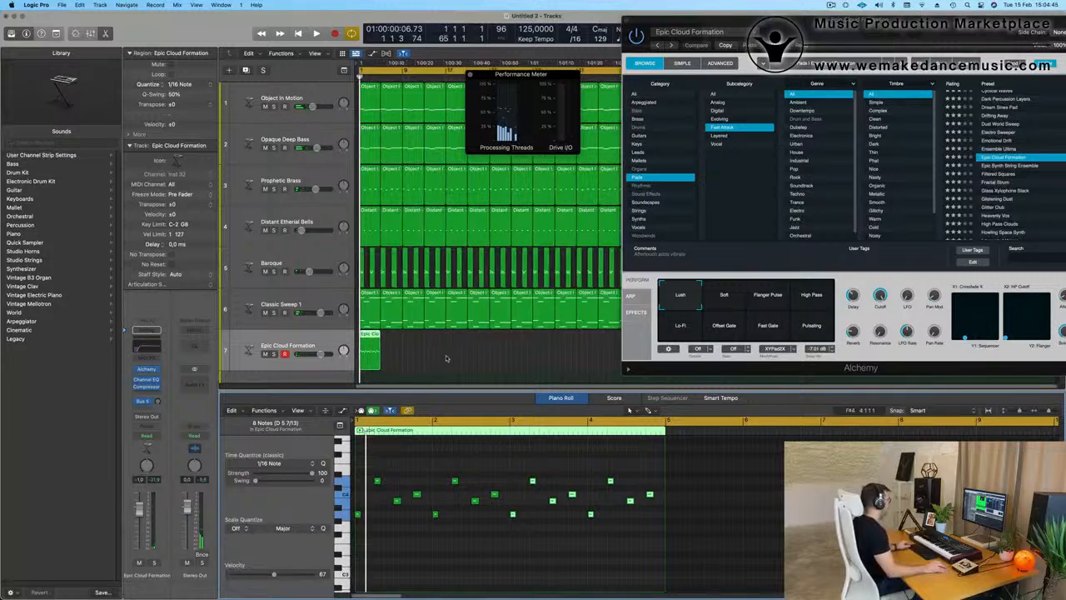
{"action": "left_click_drag", "start_coordinate": [708, 21], "coordinate": [969, 149]}
{"action": "left_click_drag", "start_coordinate": [464, 338], "coordinate": [349, 360]}
{"action": "key", "text": "super+r"}
{"action": "key", "text": "super+r"}
{"action": "key", "text": "super+r"}
{"action": "key", "text": "super+r"}
{"action": "key", "text": "super+r"}
{"action": "key", "text": "super+r"}
{"action": "key", "text": "super+r"}
{"action": "key", "text": "super+r"}
{"action": "key", "text": "super+r"}
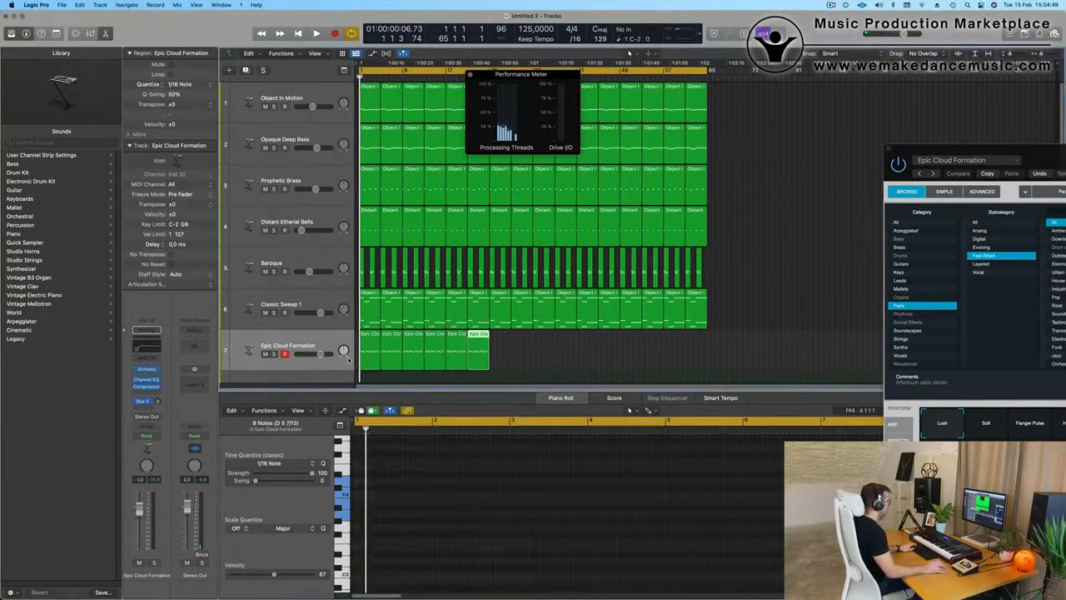
{"action": "key", "text": "super+r"}
{"action": "key", "text": "super+r"}
{"action": "key", "text": "super+r"}
{"action": "key", "text": "super+r"}
{"action": "key", "text": "super+r"}
{"action": "key", "text": "super+r"}
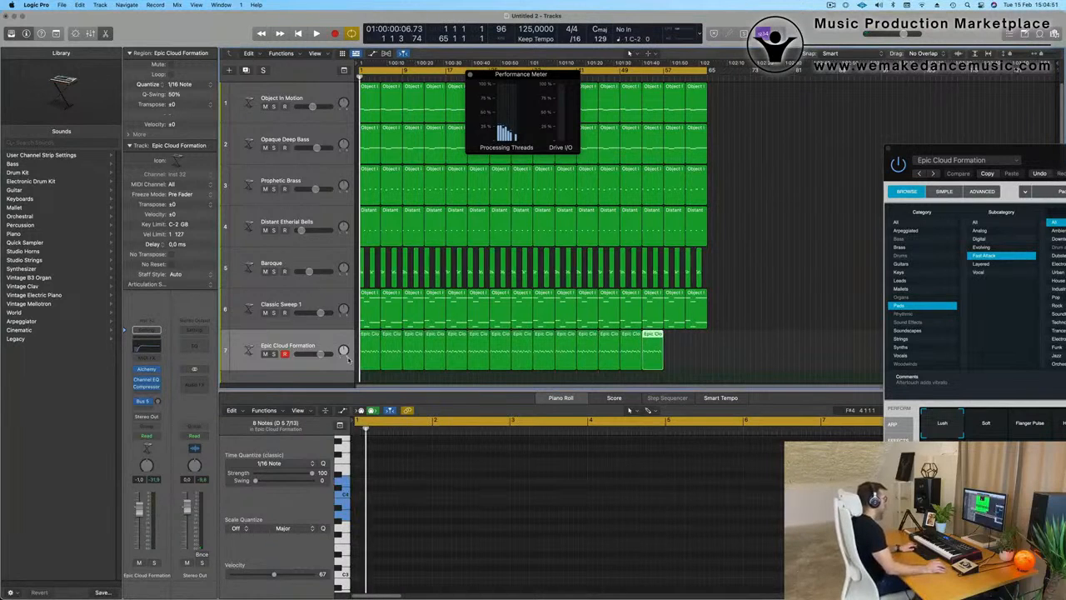
Step: Start playback and mute the Baroque and Classic Sweep 1 tracks
{"action": "key", "text": "space"}
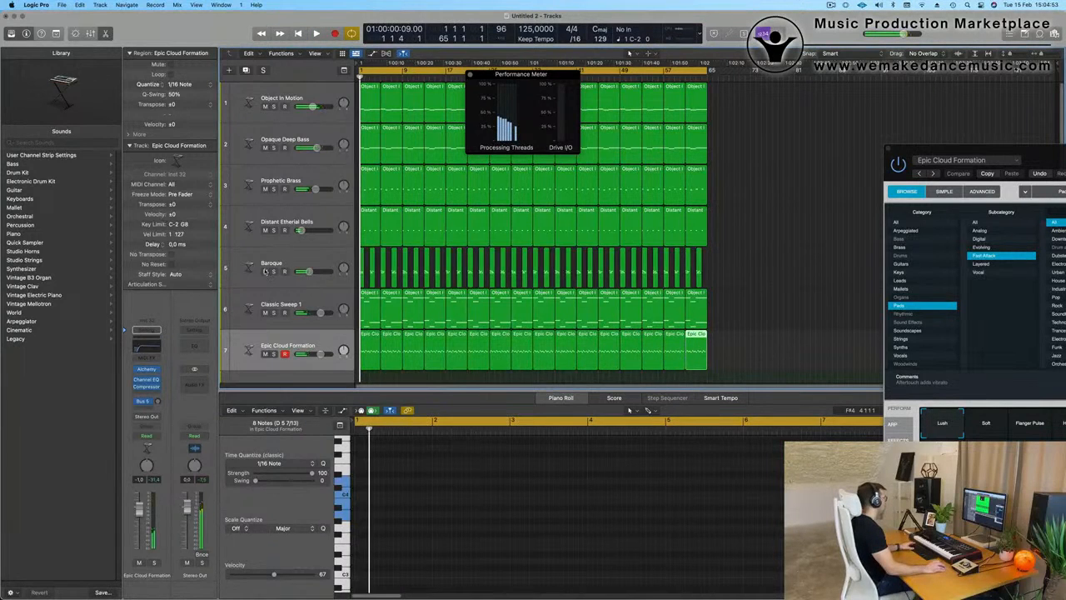
{"action": "left_click", "coordinate": [264, 271]}
{"action": "left_click", "coordinate": [264, 312]}
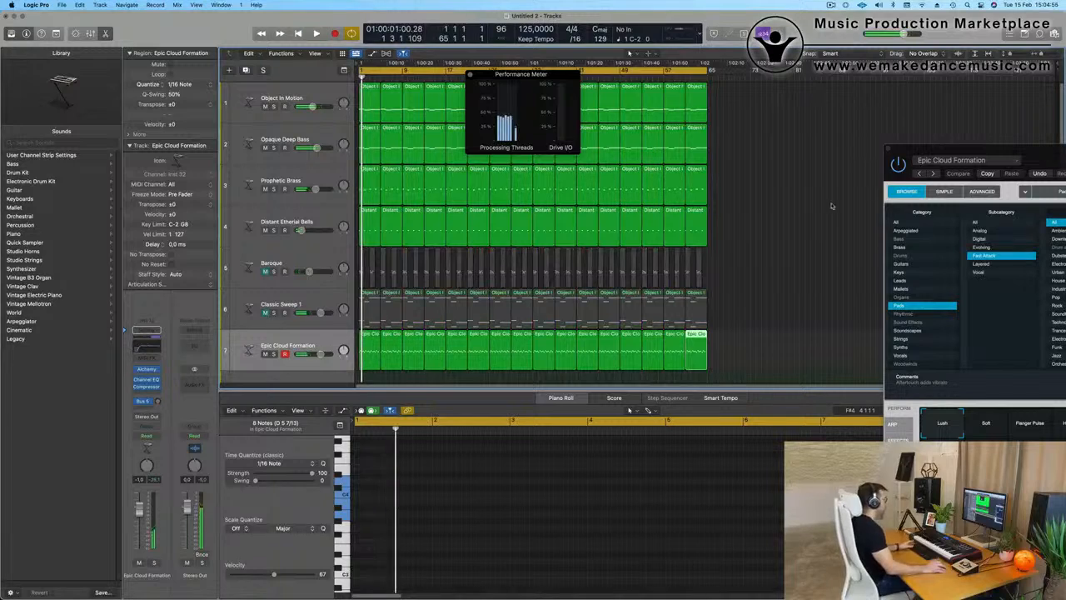
Step: Bring Alchemy into view, select its Soft performance snapshot, and raise the volume of both the Epic Cloud Formation track and the plug-in
{"action": "left_click_drag", "start_coordinate": [1040, 152], "coordinate": [621, 122]}
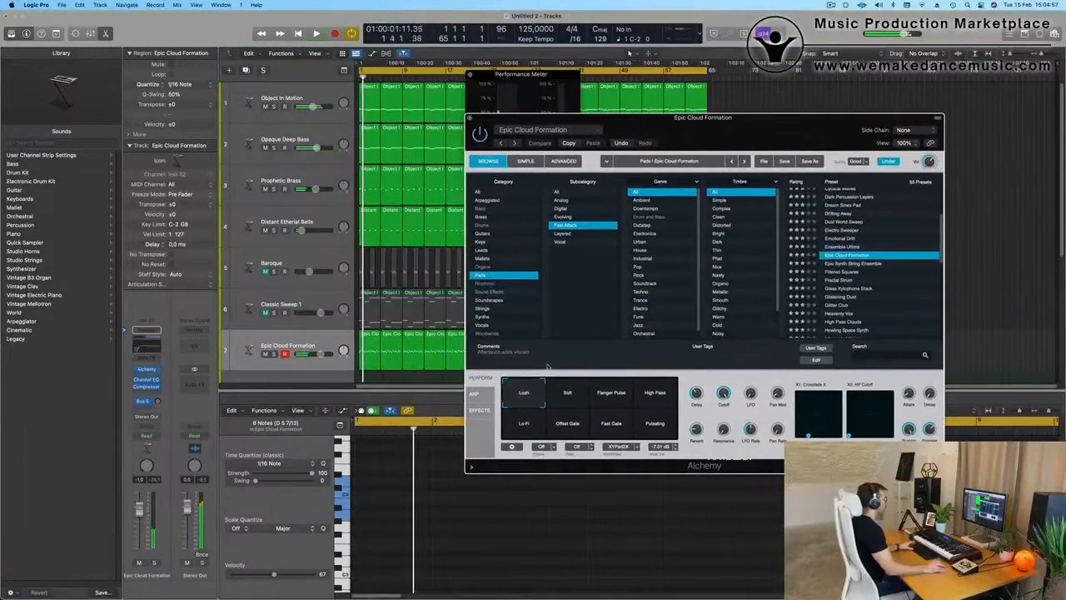
{"action": "left_click", "coordinate": [567, 393]}
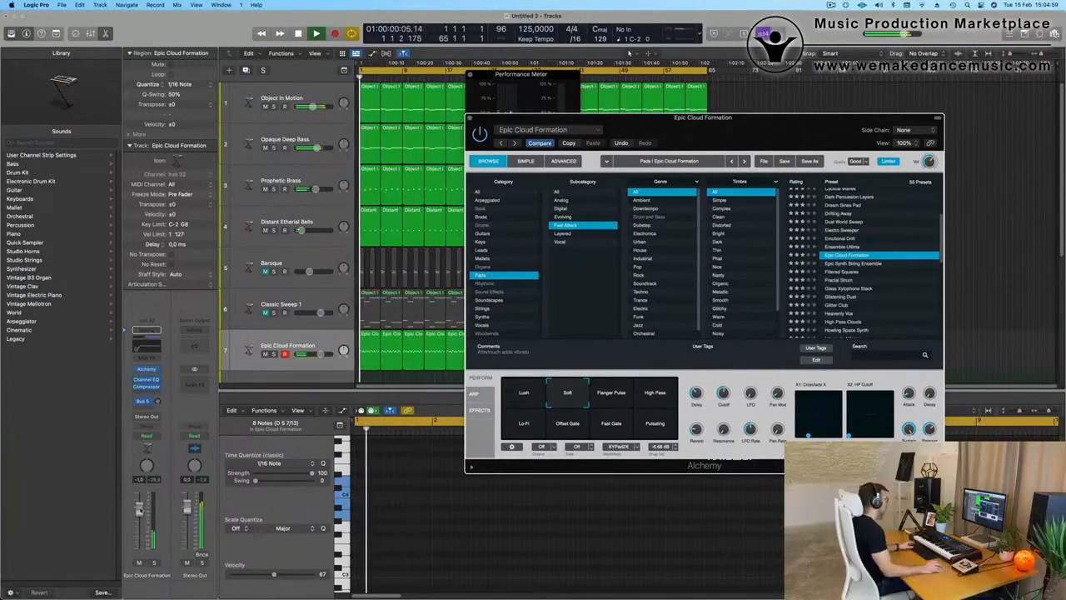
{"action": "left_click_drag", "start_coordinate": [140, 509], "coordinate": [140, 505]}
{"action": "key", "text": "Return"}
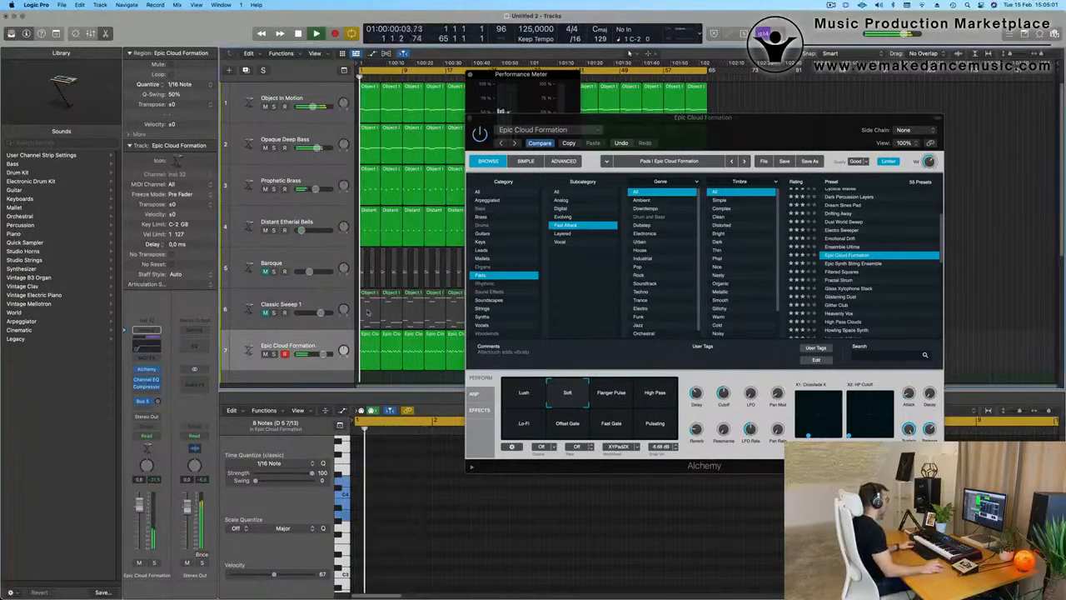
{"action": "left_click_drag", "start_coordinate": [931, 164], "coordinate": [930, 161]}
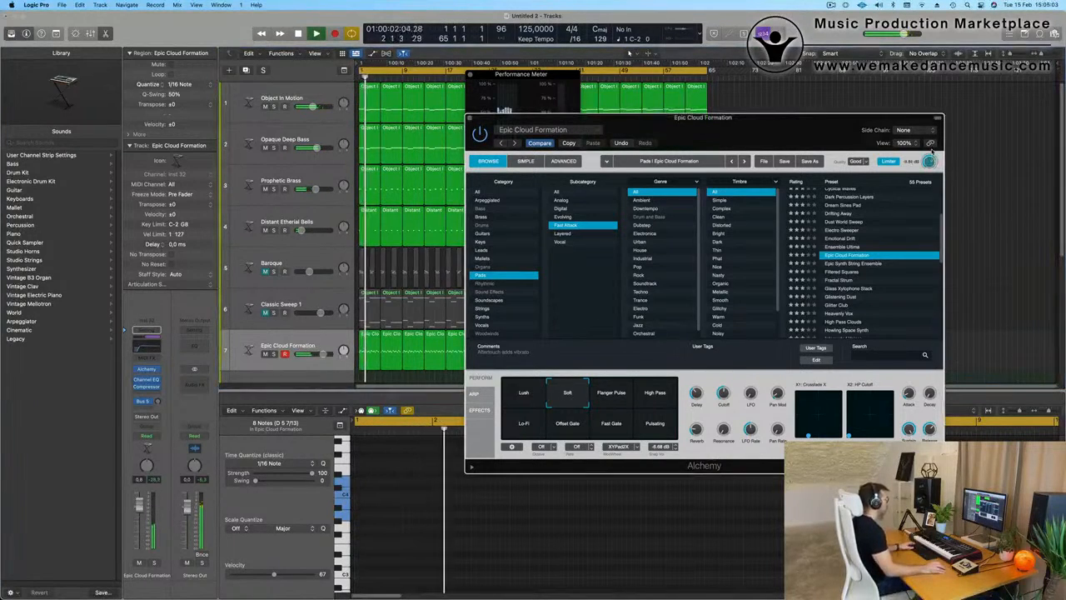
Step: Audition Alchemy's Flanger Pulse, High Pass, Pulsating, Fast Gate, Offset Gate and Lo-Fi snapshots, and return to Soft
{"action": "left_click", "coordinate": [615, 405]}
{"action": "left_click", "coordinate": [656, 398]}
{"action": "left_click", "coordinate": [655, 424]}
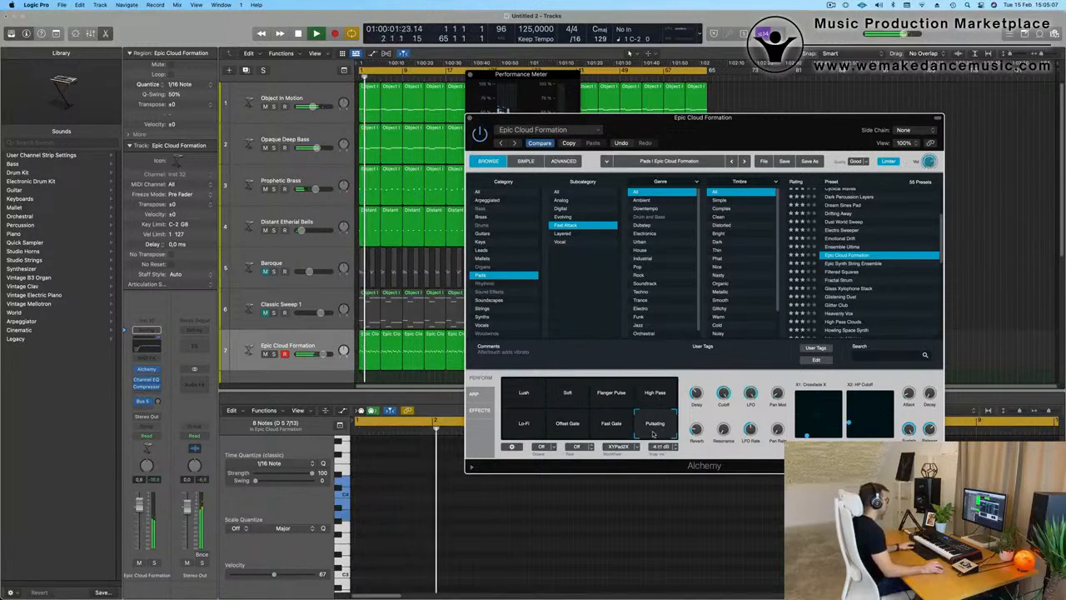
{"action": "left_click", "coordinate": [611, 425]}
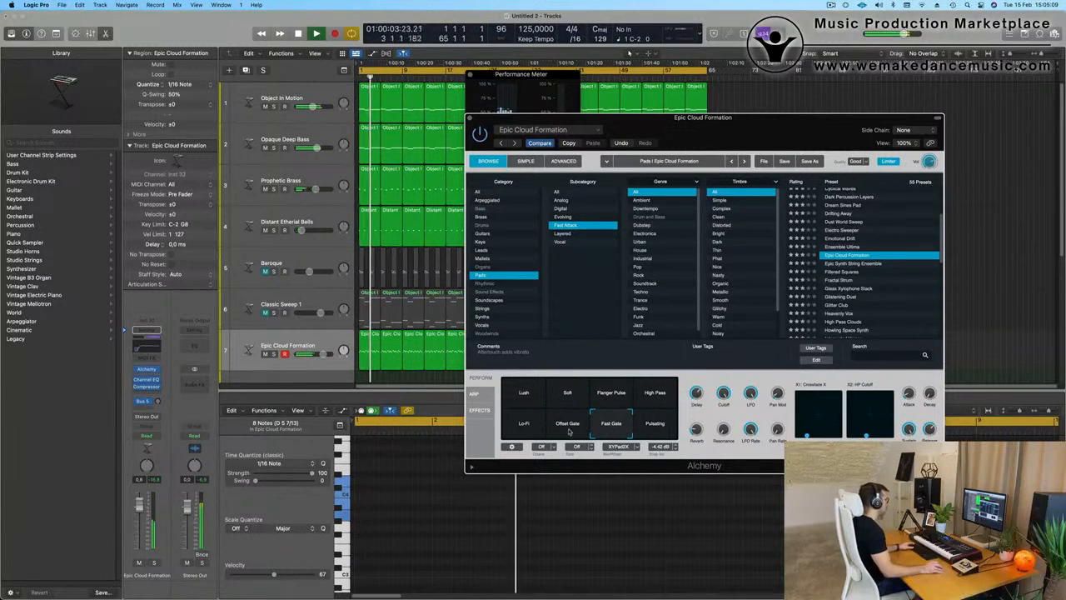
{"action": "left_click", "coordinate": [566, 429]}
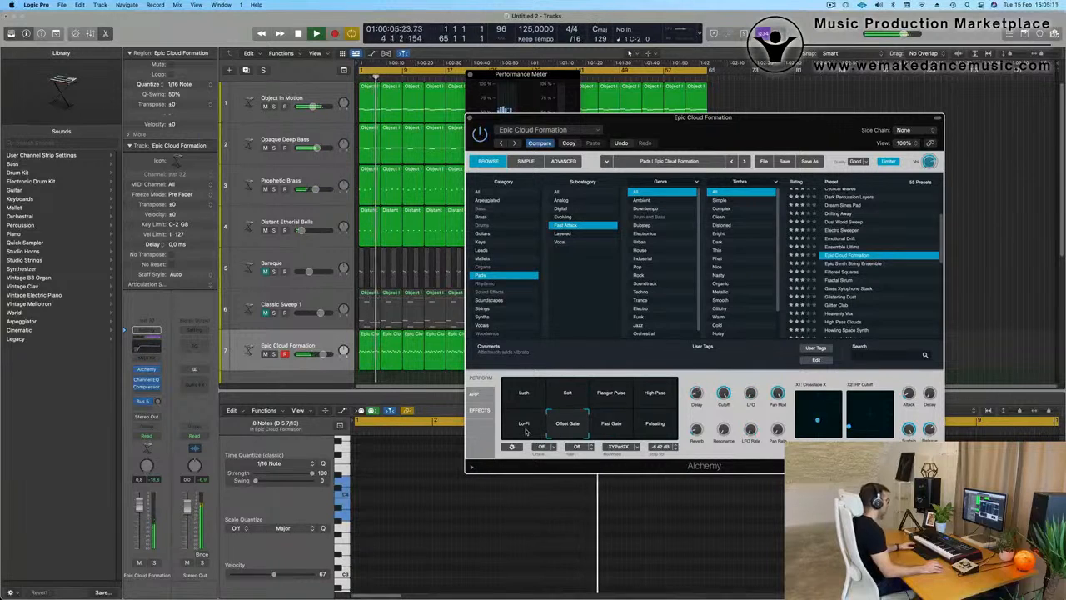
{"action": "left_click", "coordinate": [525, 431]}
{"action": "left_click", "coordinate": [567, 399]}
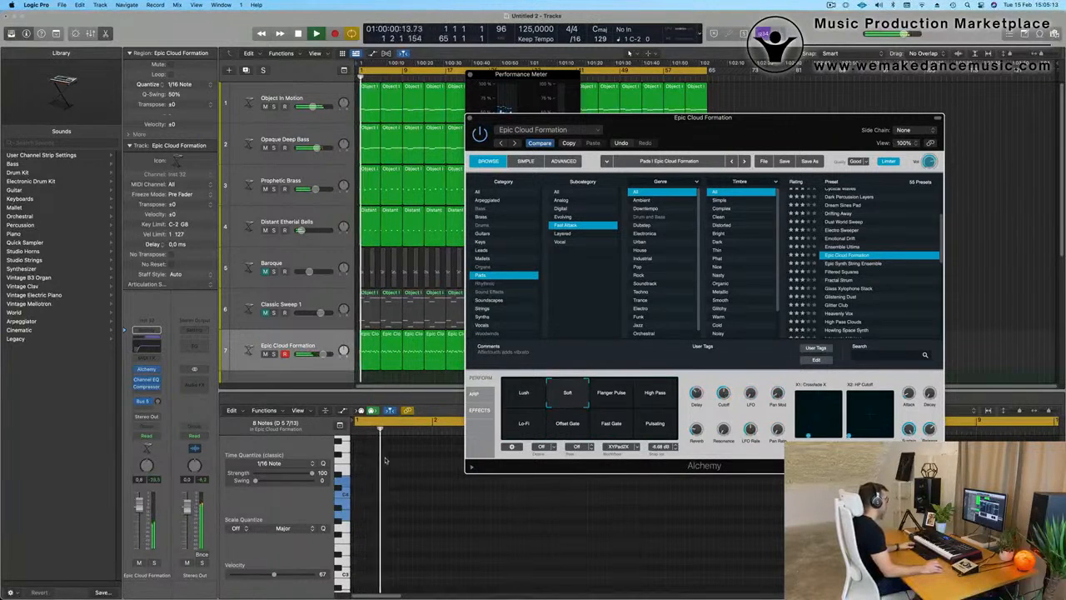
Step: Shift the Alchemy window slightly away from the Performance Meter and adjust the Cutoff of the Soft snapshot
{"action": "left_click_drag", "start_coordinate": [778, 118], "coordinate": [801, 127]}
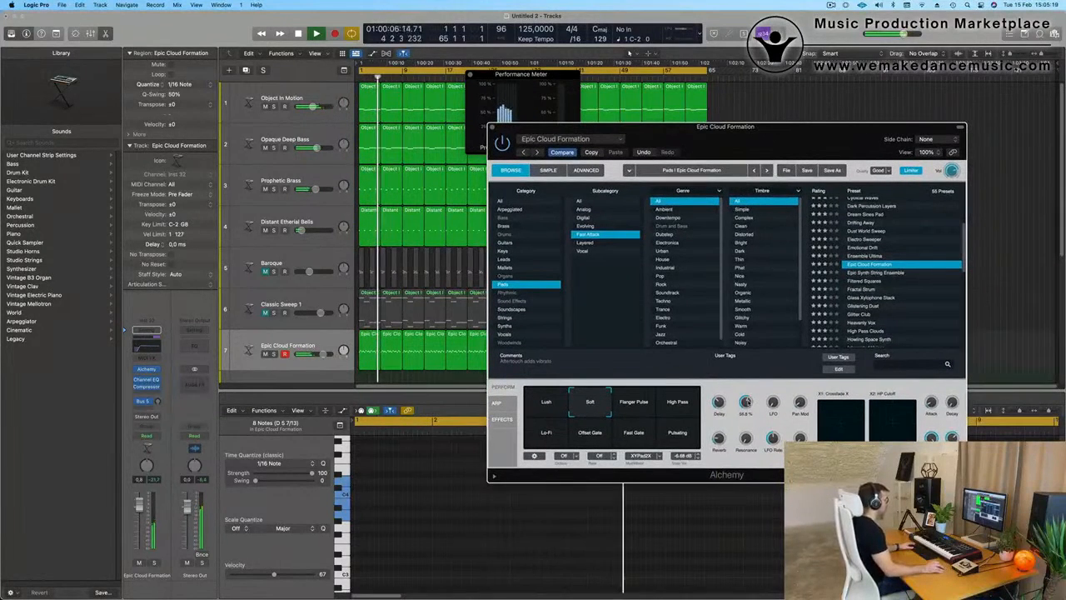
{"action": "left_click", "coordinate": [831, 5]}
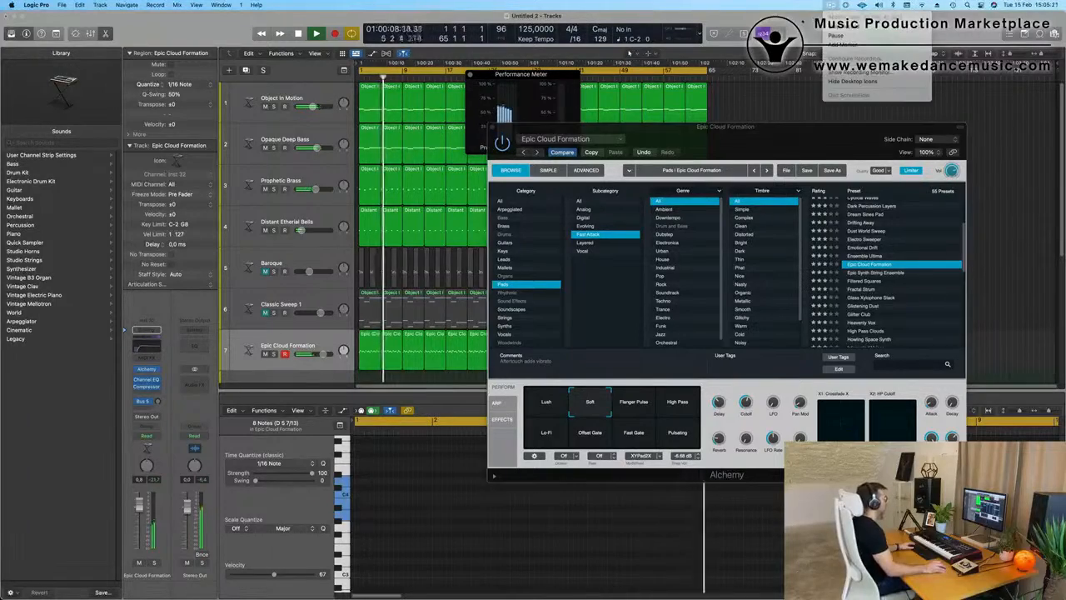